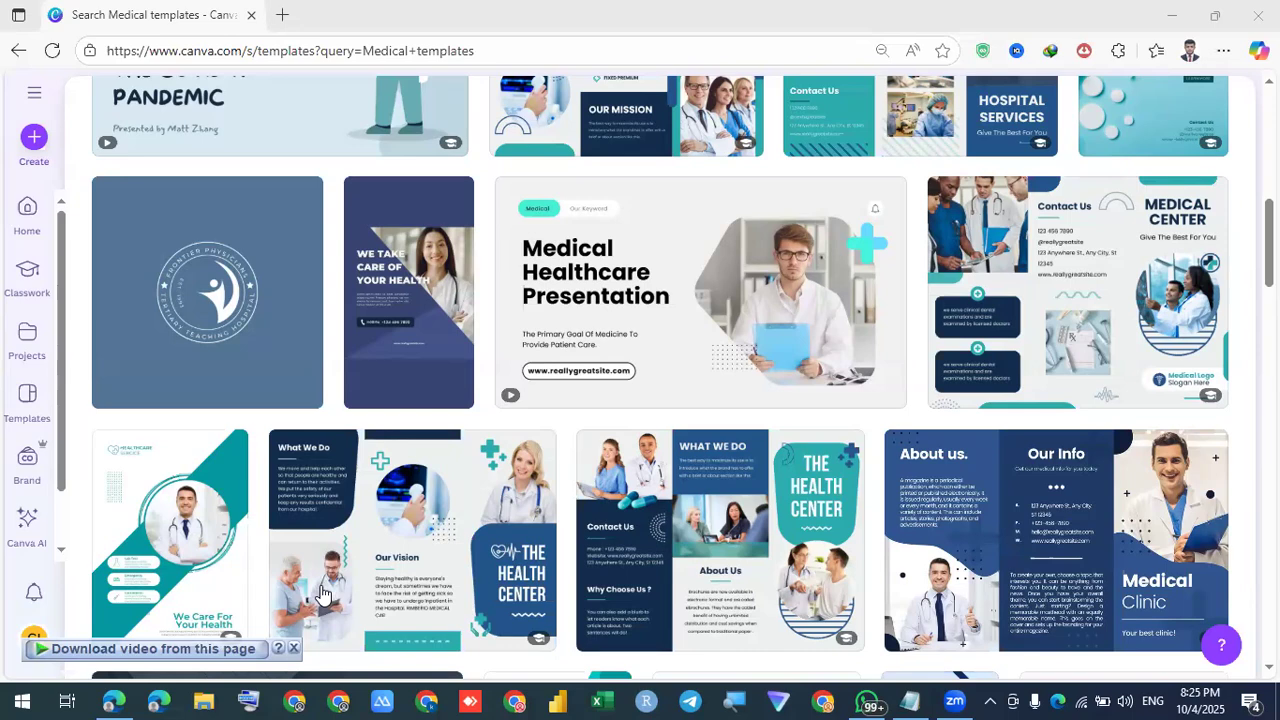
Browse the medical templates, then replace the search with 'medical logo'
scroll(680, 354, "down", 5)
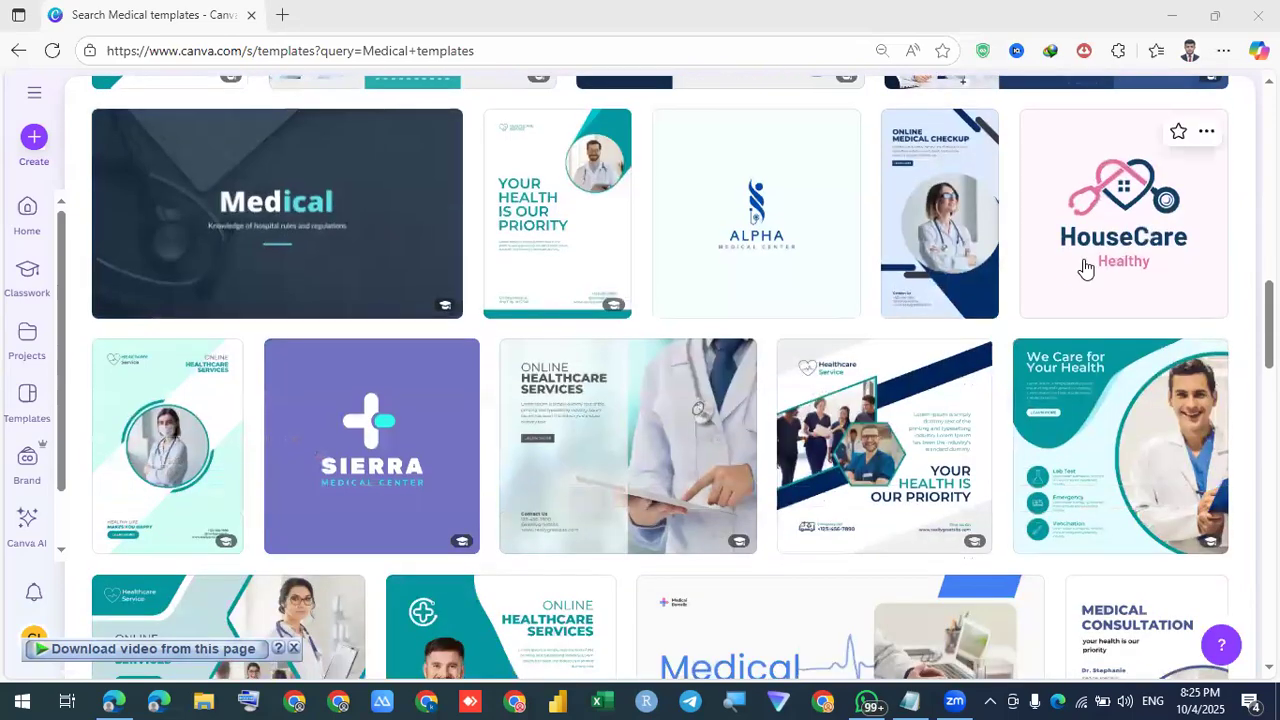
scroll(792, 362, "down", 5)
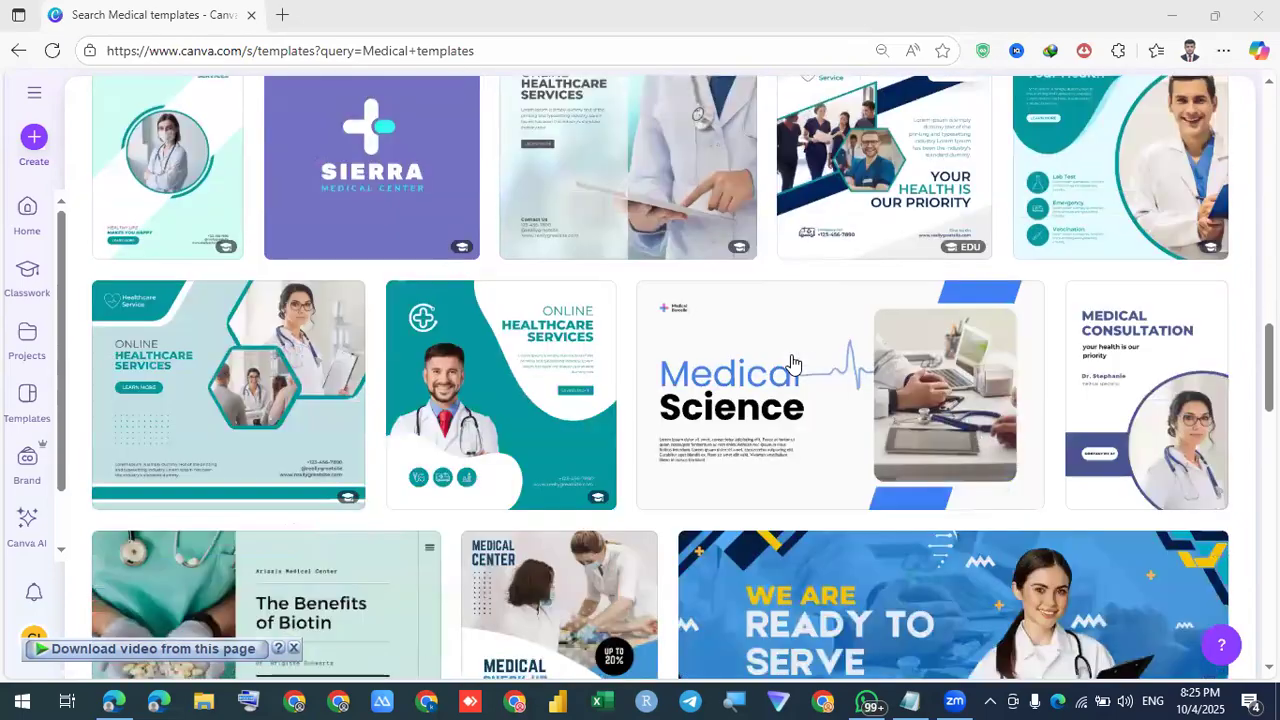
scroll(792, 362, "down", 2)
scroll(789, 366, "down", 3)
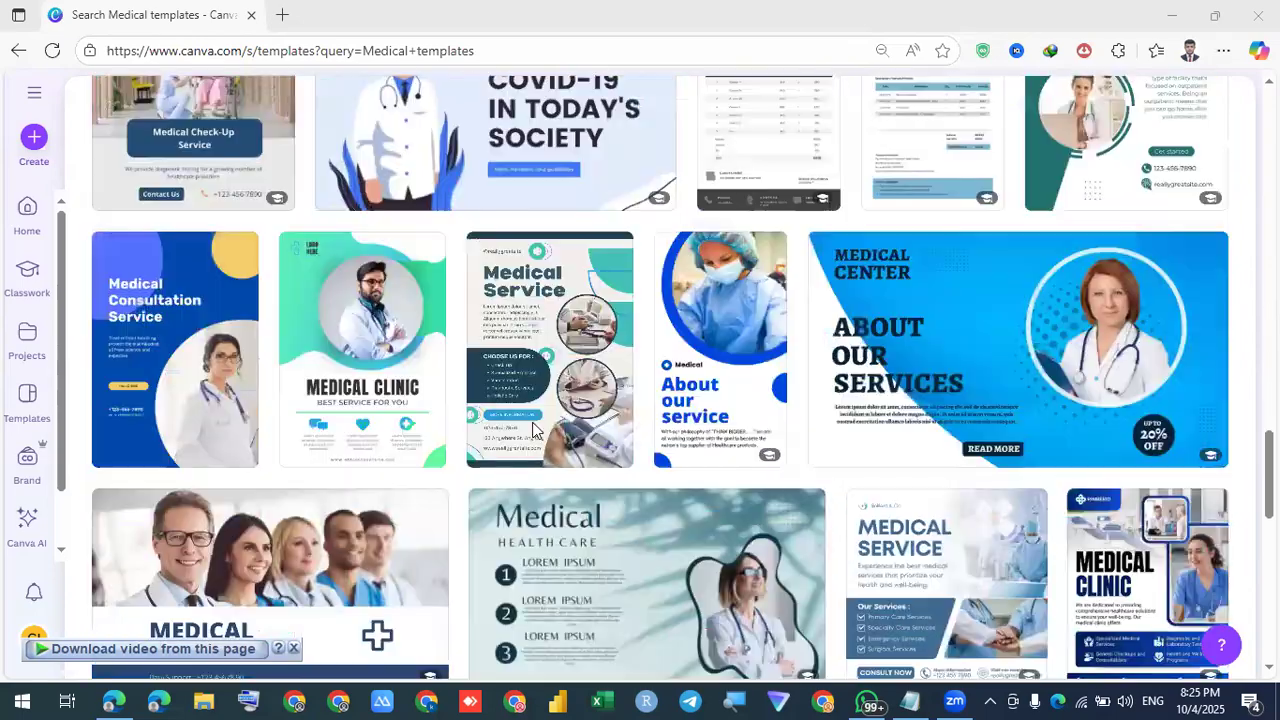
scroll(533, 430, "down", 3)
scroll(797, 230, "down", 5)
scroll(717, 403, "down", 1)
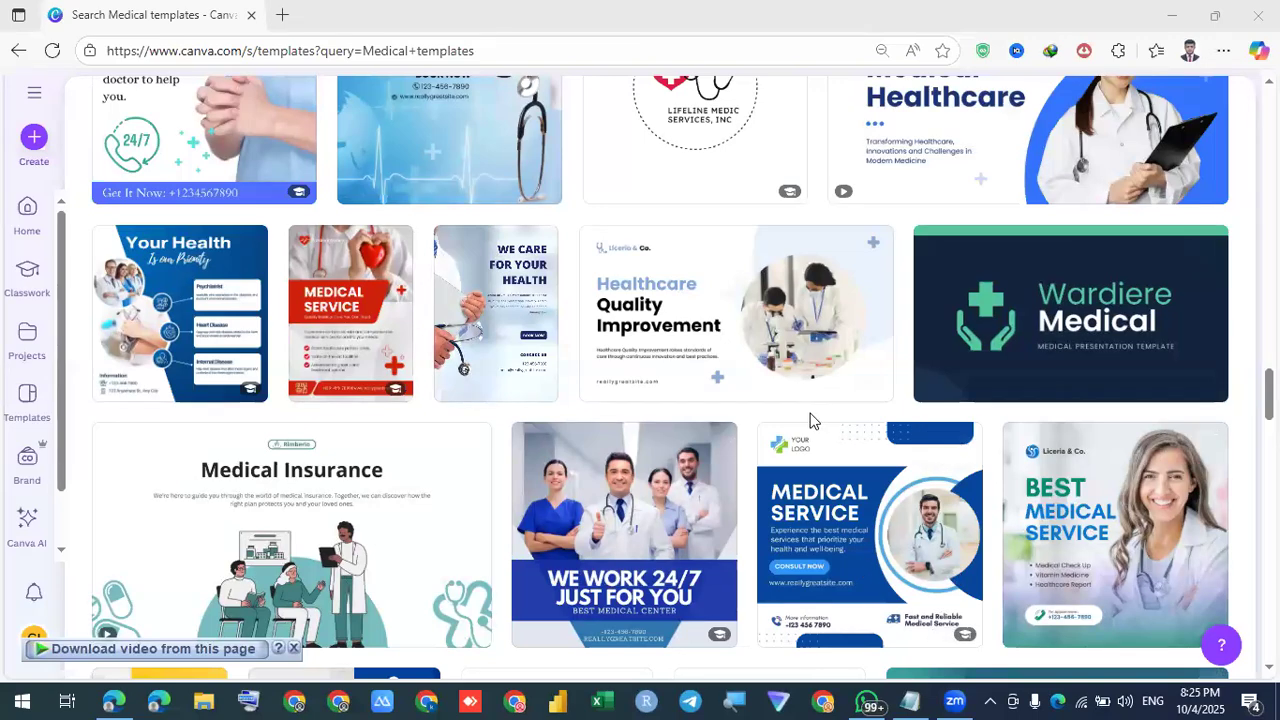
scroll(812, 420, "up", 2)
scroll(810, 420, "up", 7)
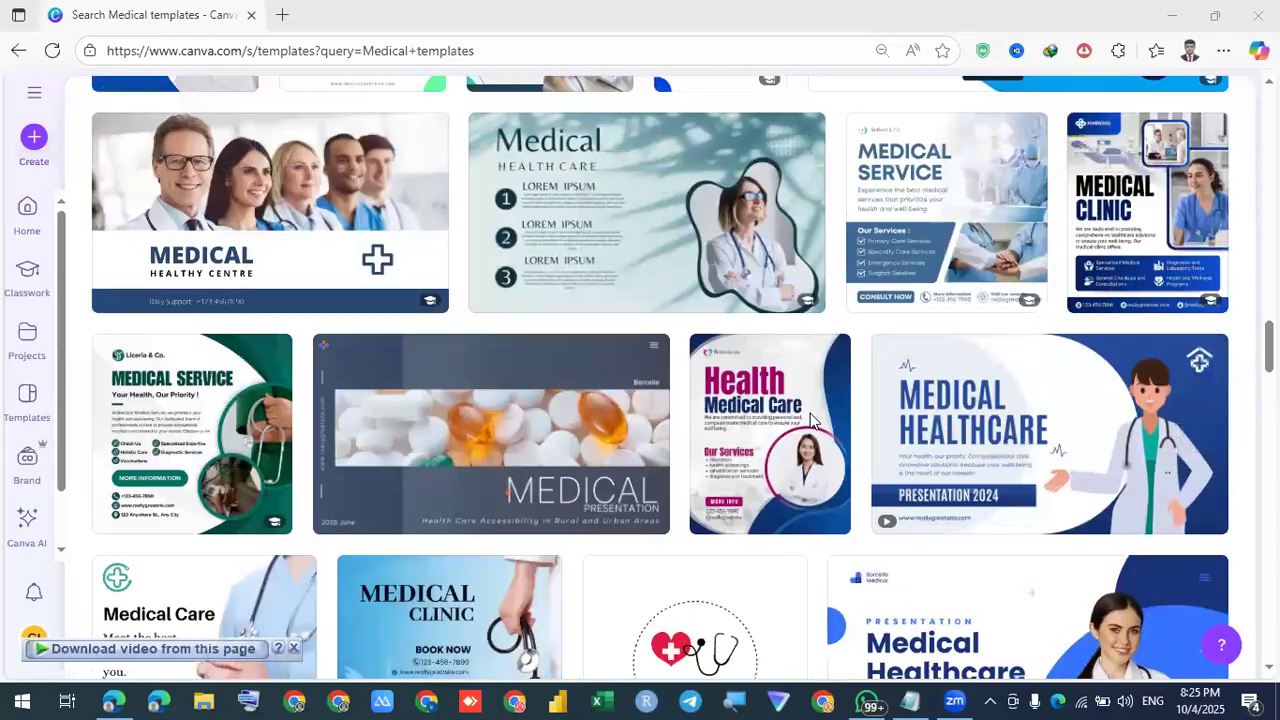
scroll(810, 420, "up", 3)
scroll(810, 420, "up", 8)
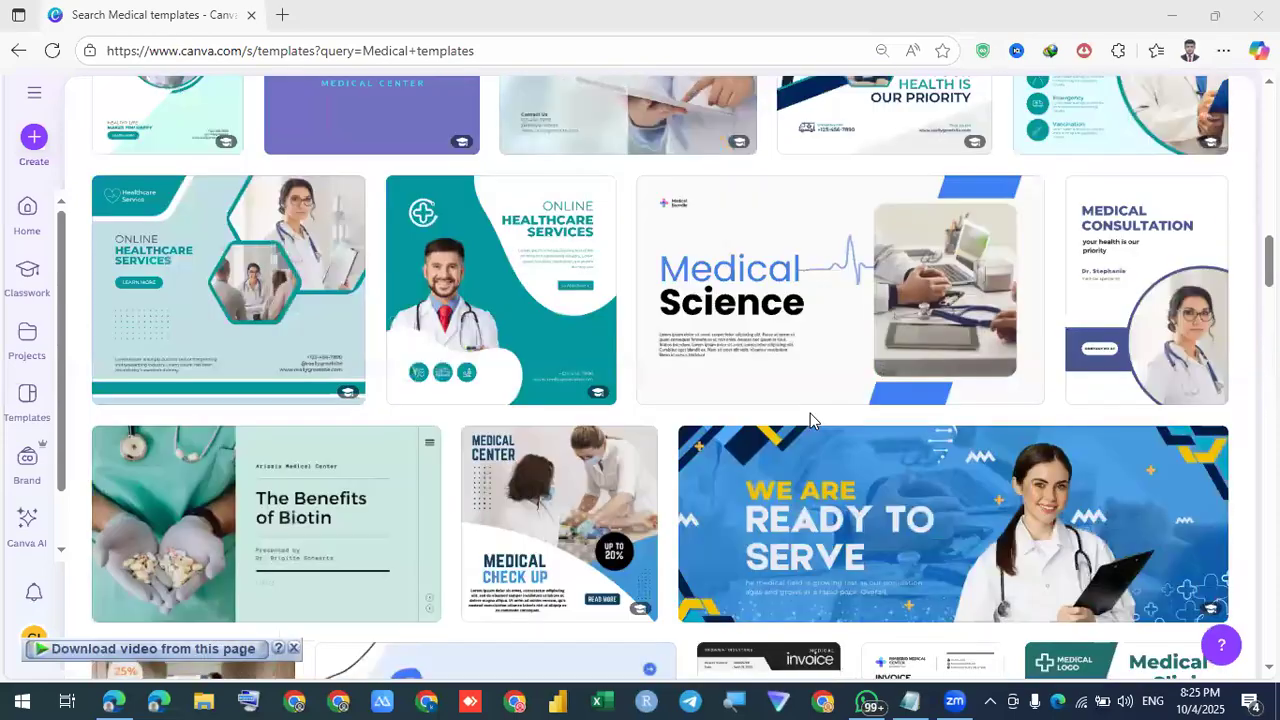
scroll(810, 420, "up", 3)
scroll(810, 420, "up", 8)
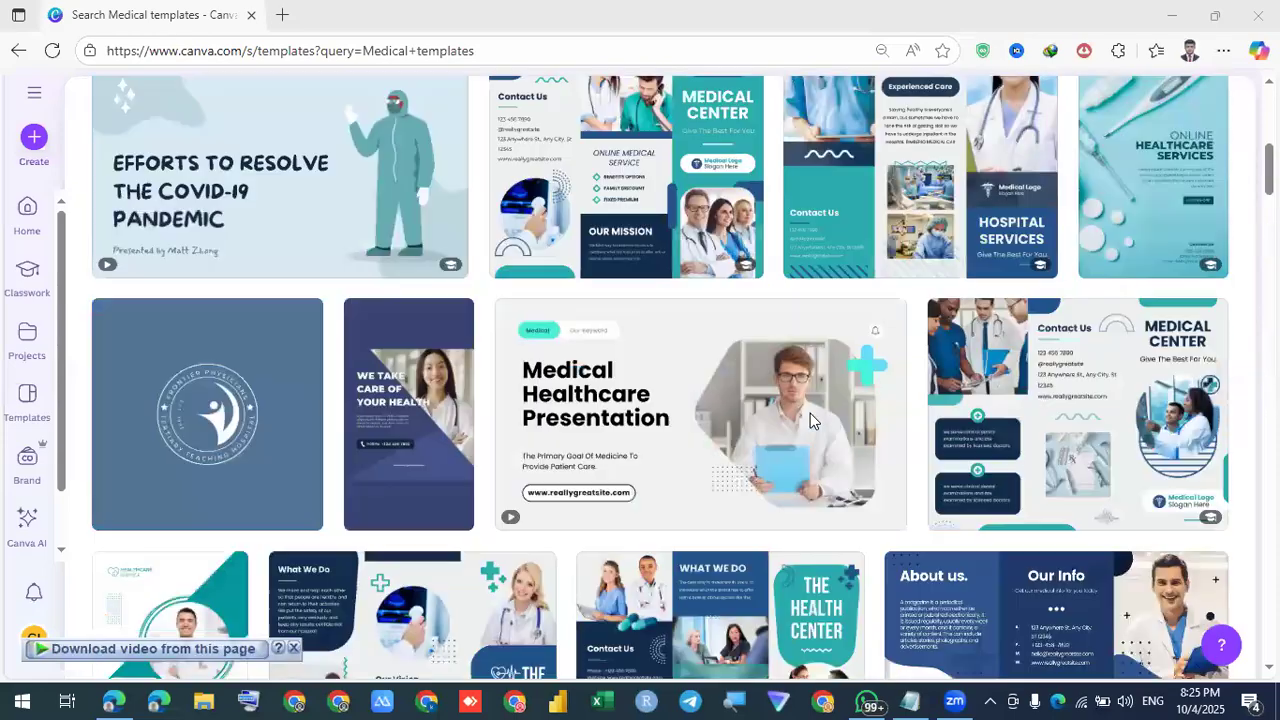
scroll(810, 420, "down", 2)
scroll(810, 413, "down", 4)
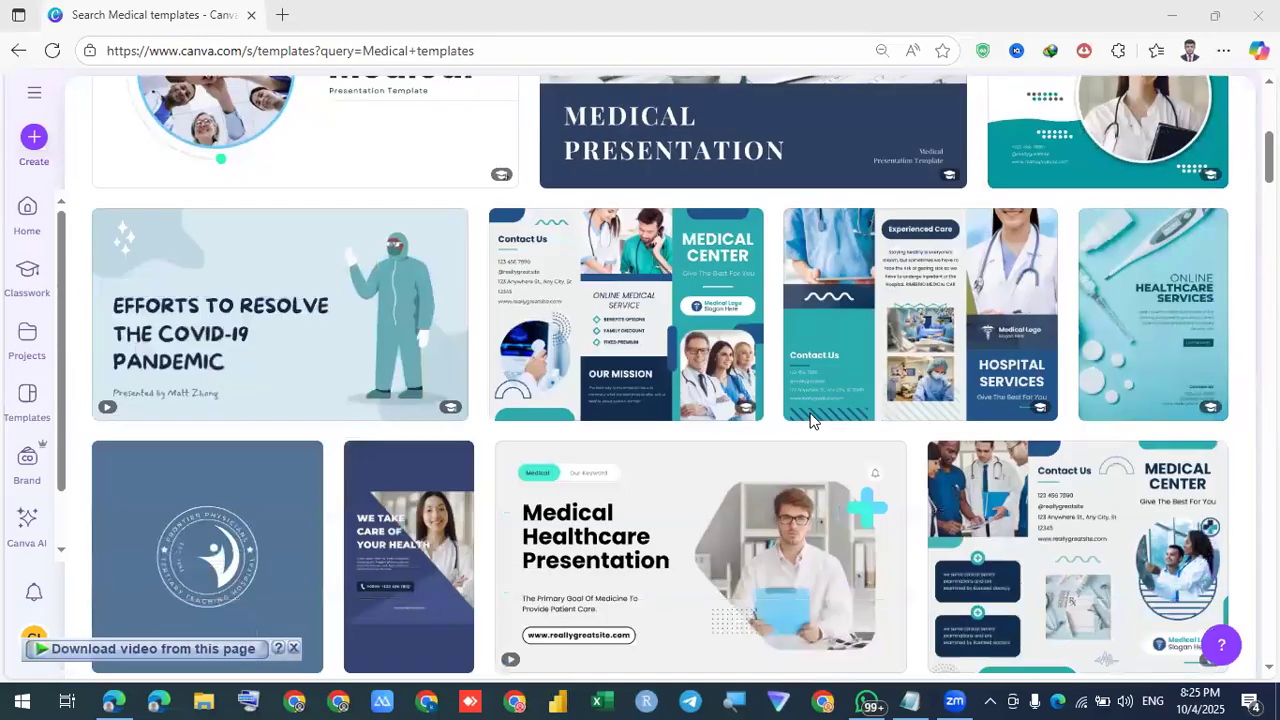
scroll(710, 447, "up", 6)
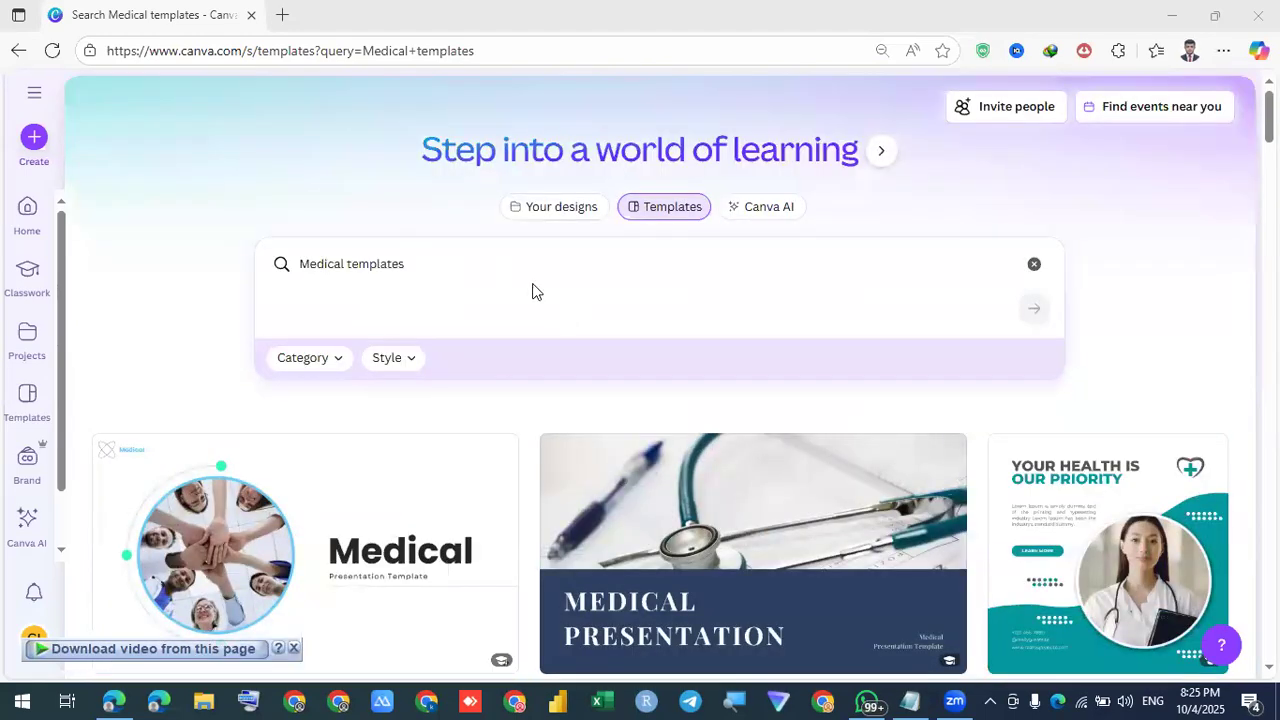
left_click(496, 255)
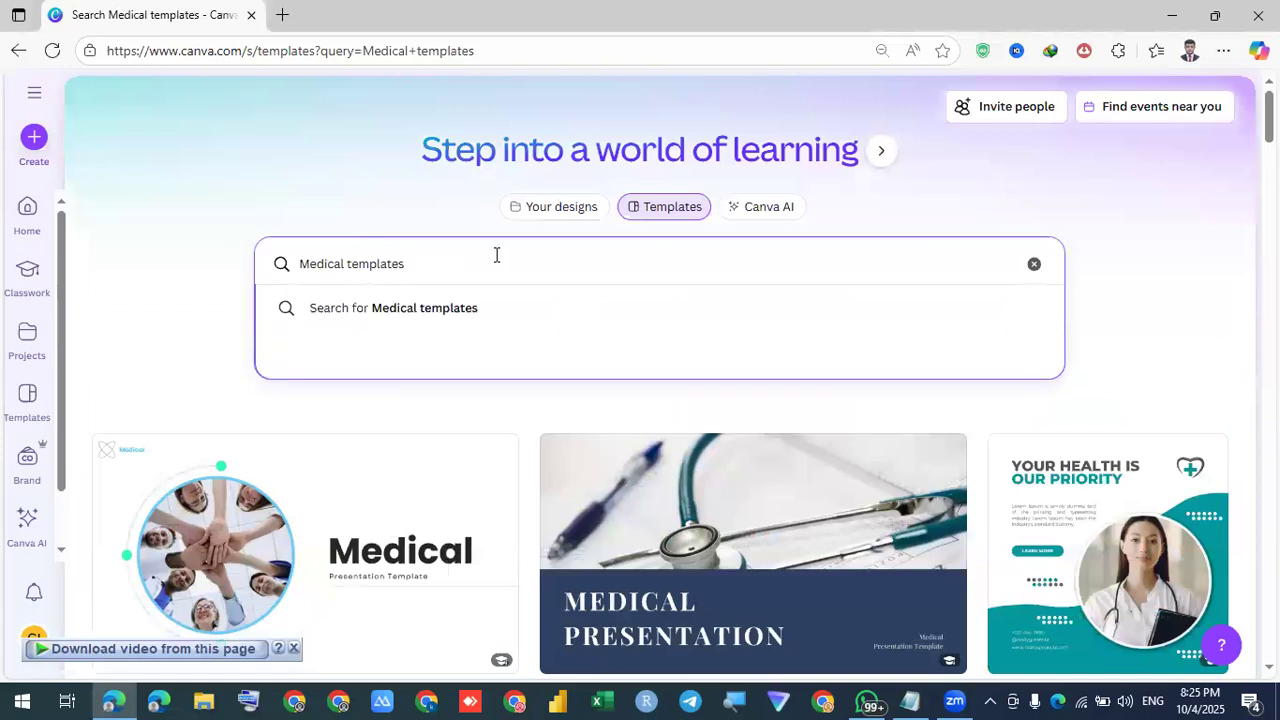
key("BackSpace")
key("BackSpace")
key("BackSpace")
key("BackSpace")
key("BackSpace")
key("BackSpace")
key("BackSpace")
key("BackSpace")
key("BackSpace")
key("BackSpace")
key("BackSpace")
key("BackSpace")
key("BackSpace")
key("BackSpace")
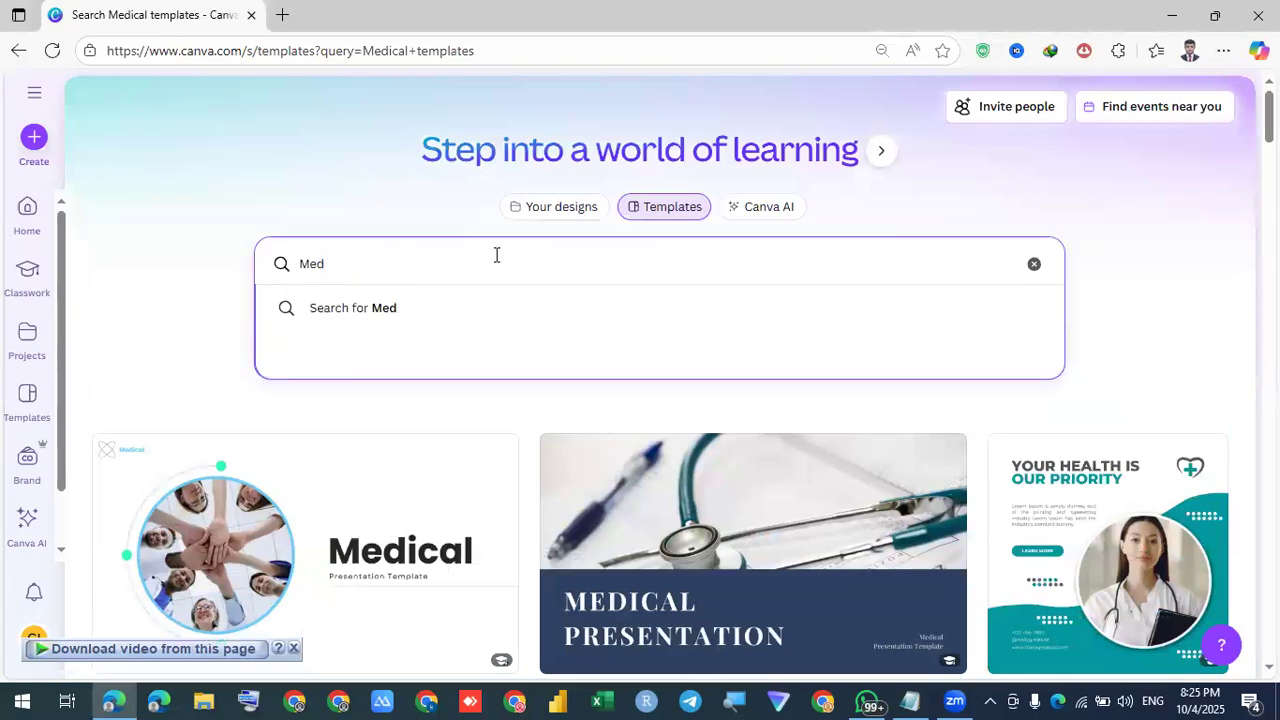
key("BackSpace")
key("BackSpace")
key("BackSpace")
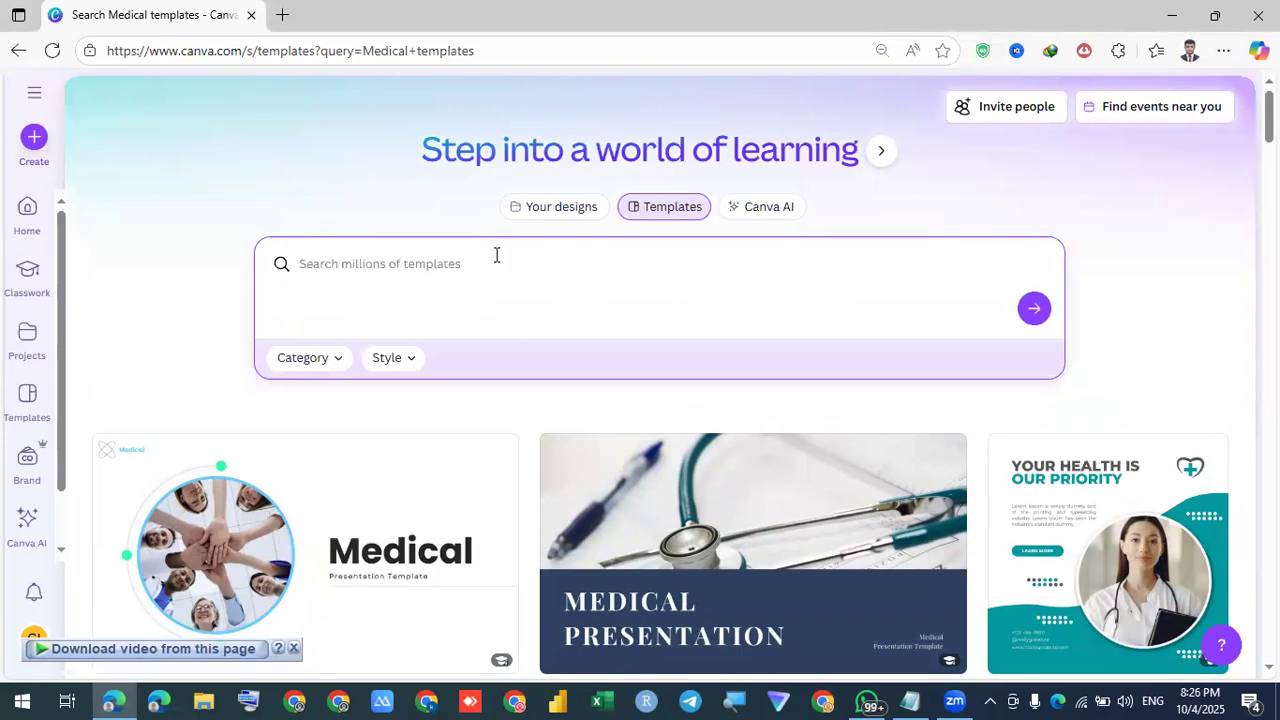
type("me")
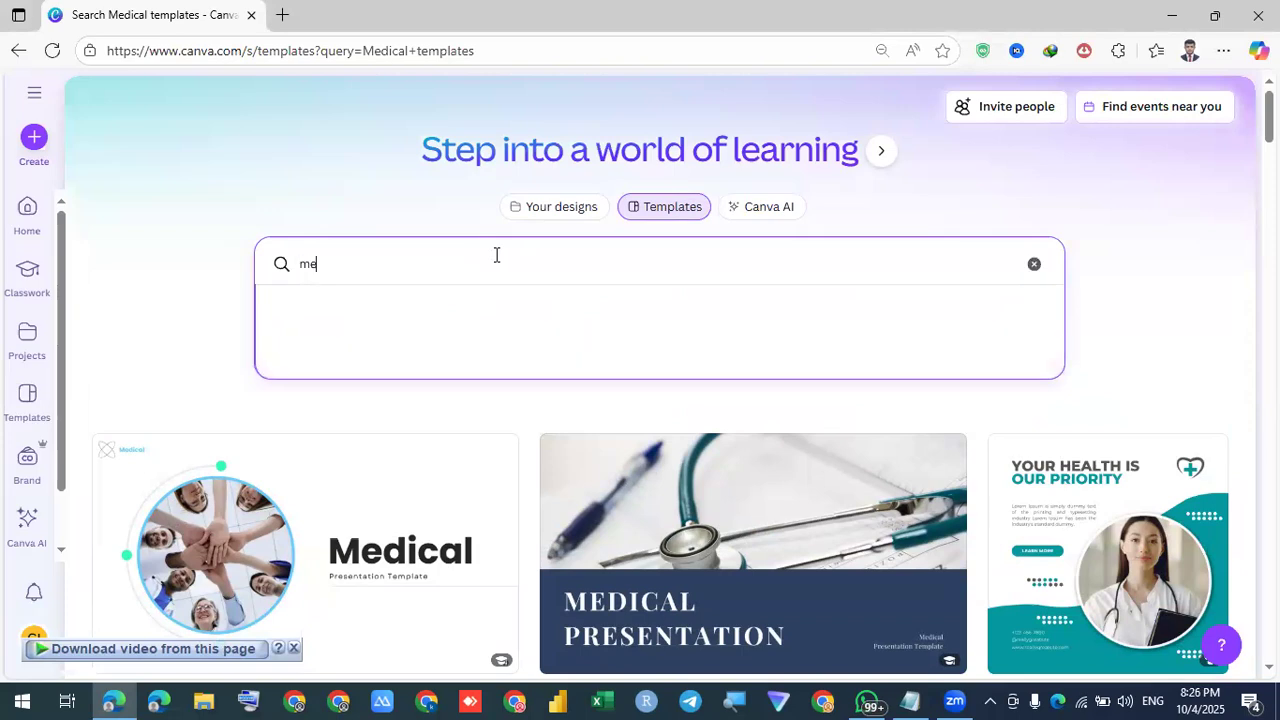
type("dical logo")
key("Return")
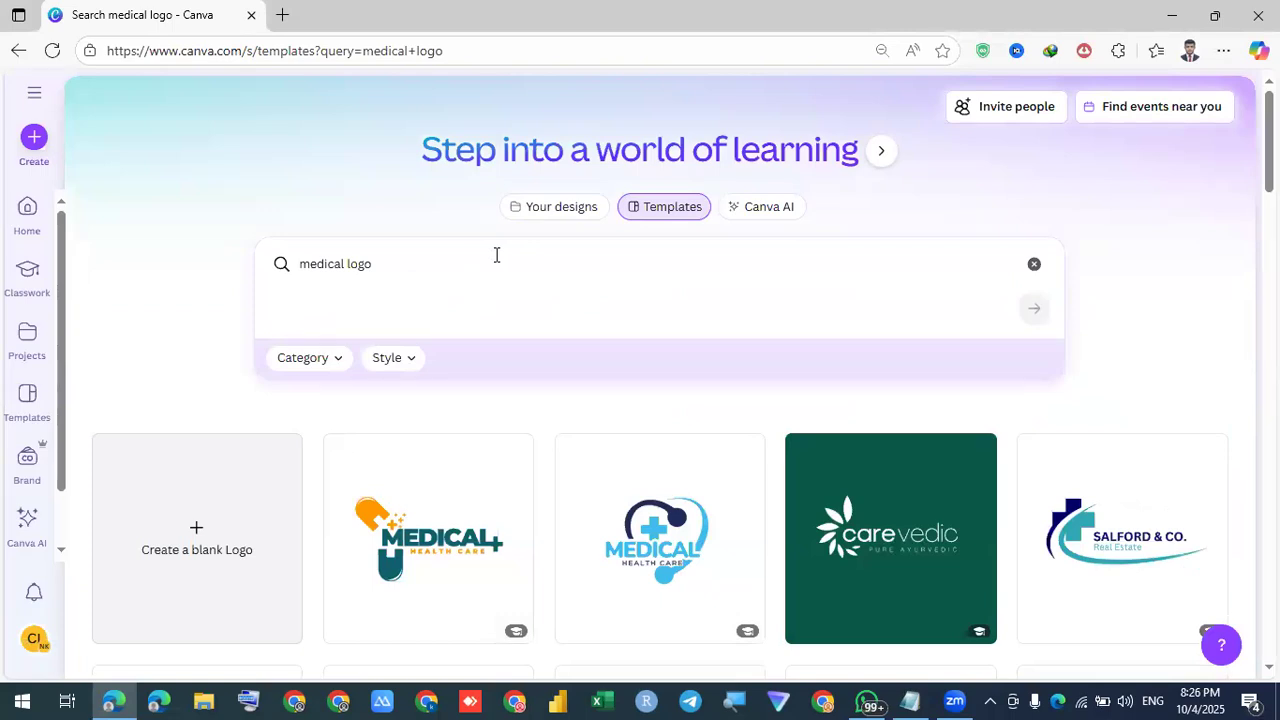
Open the MEDICAL CARE / Medical Center logo template (Green and White Modern Medical Logo) for editing
scroll(678, 316, "down", 3)
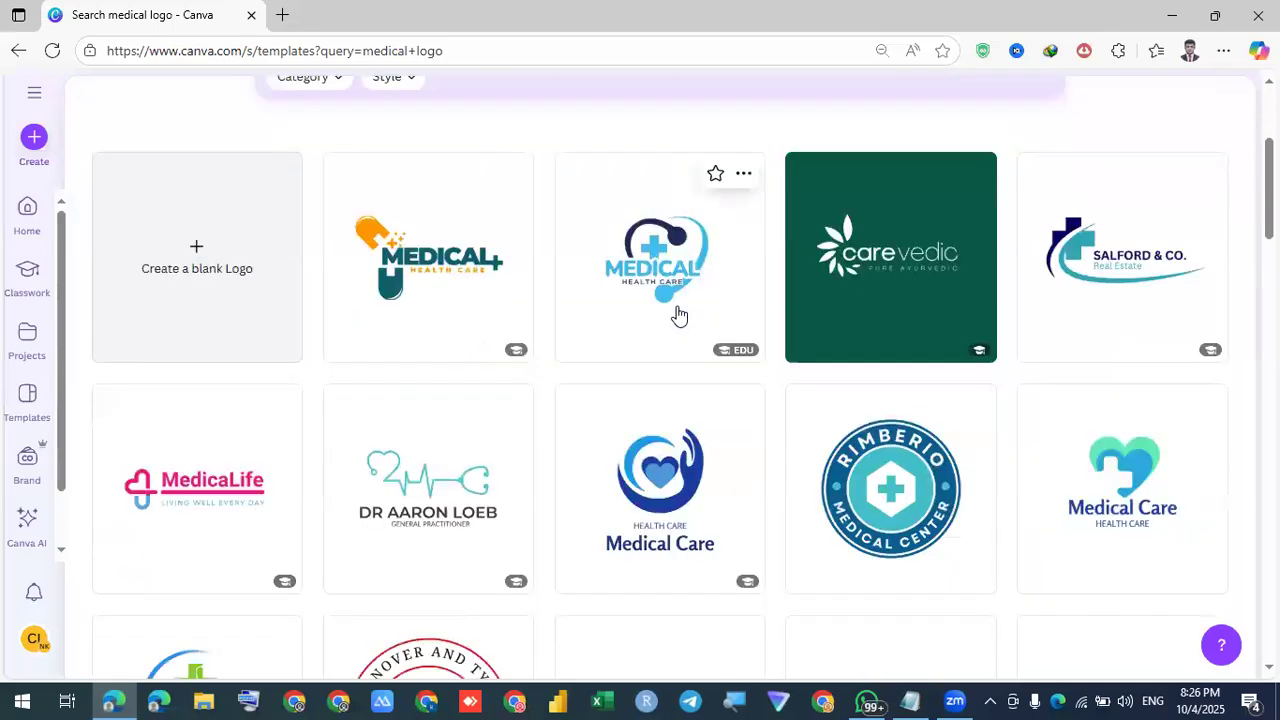
scroll(678, 316, "down", 3)
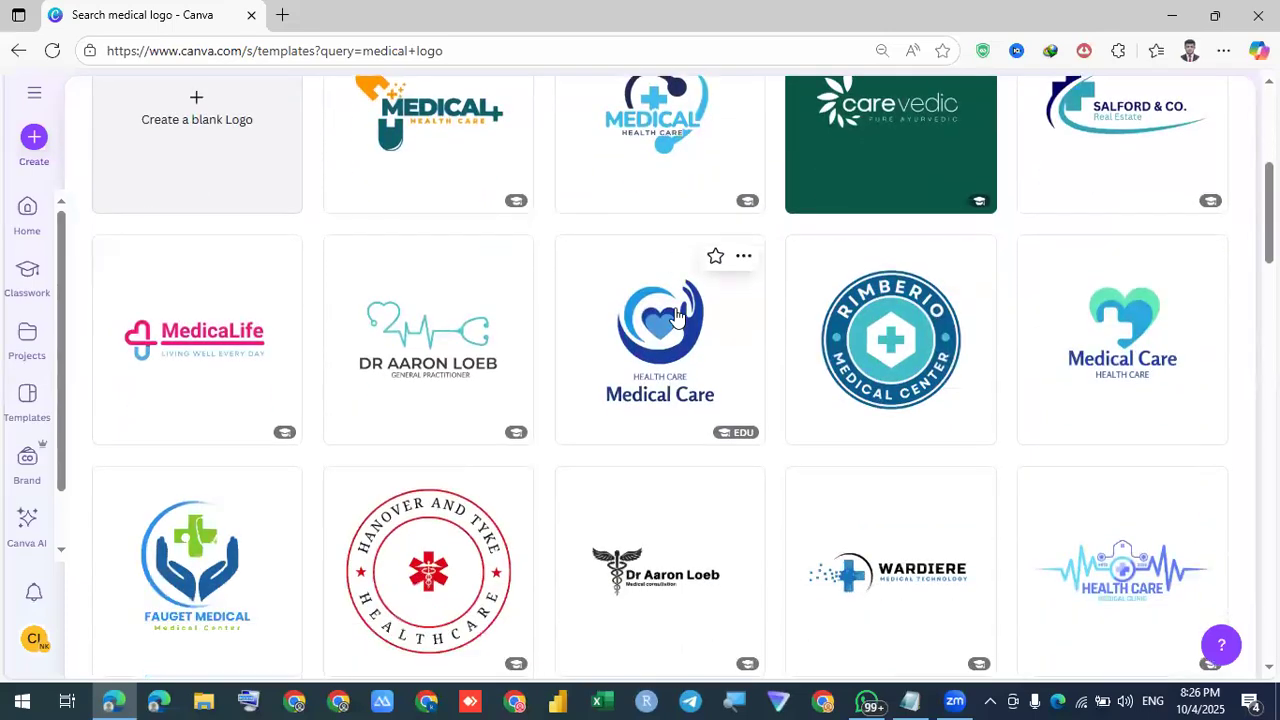
scroll(332, 499, "down", 3)
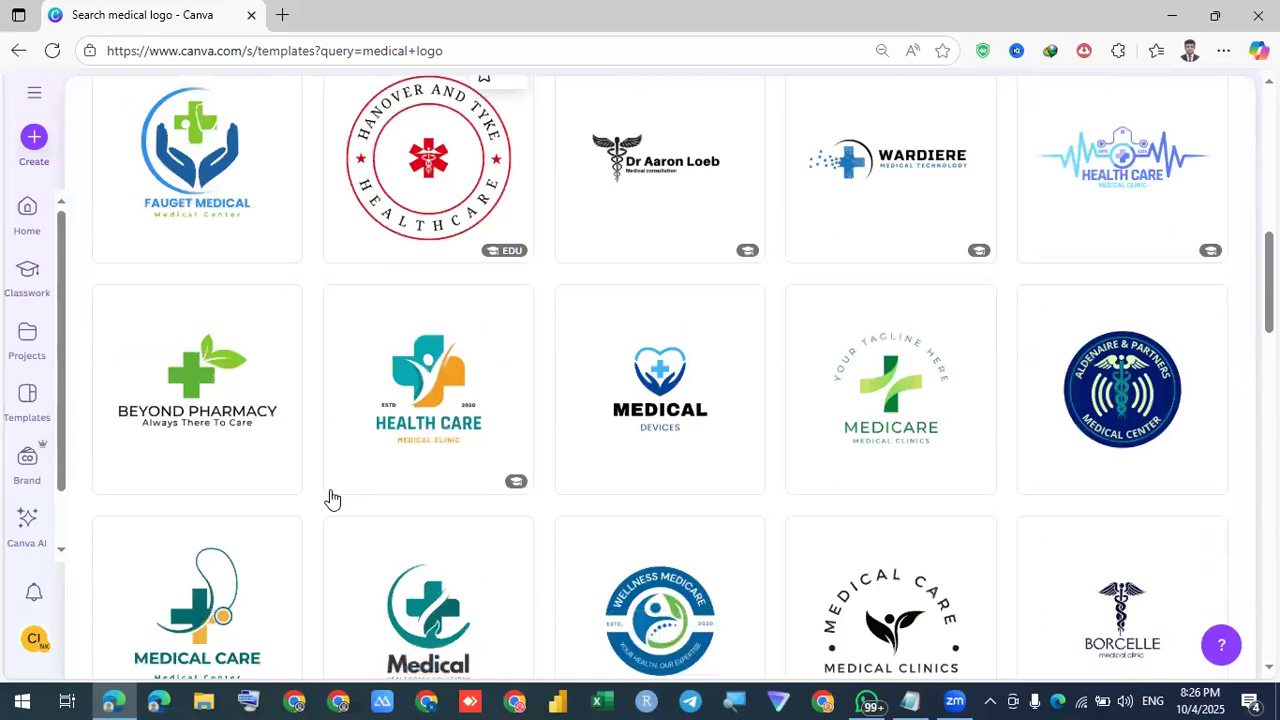
scroll(332, 499, "down", 2)
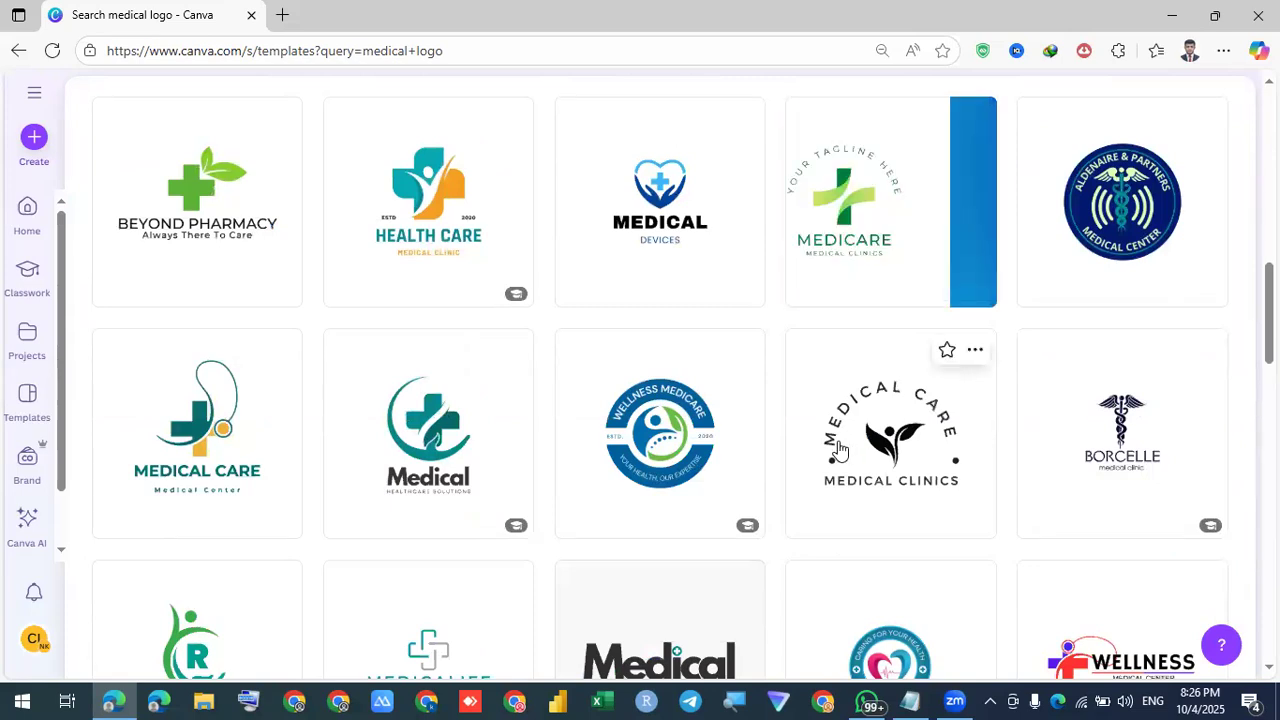
left_click(203, 428)
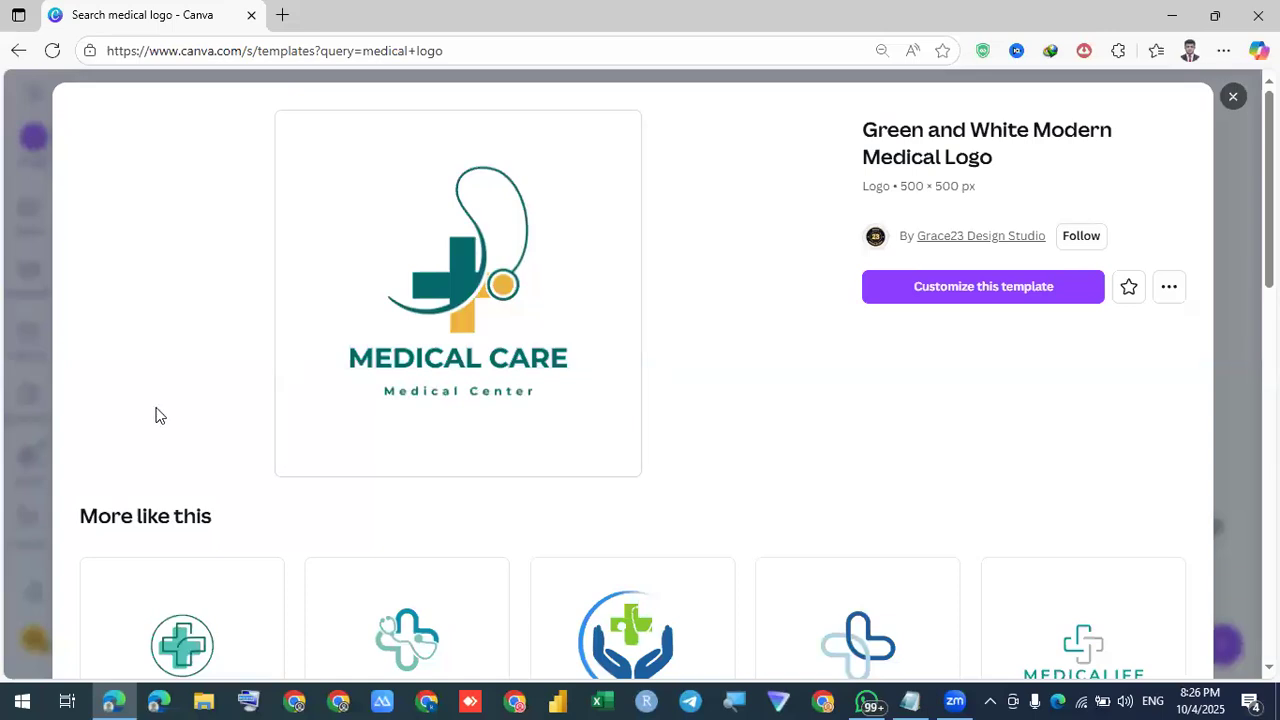
left_click(1052, 293)
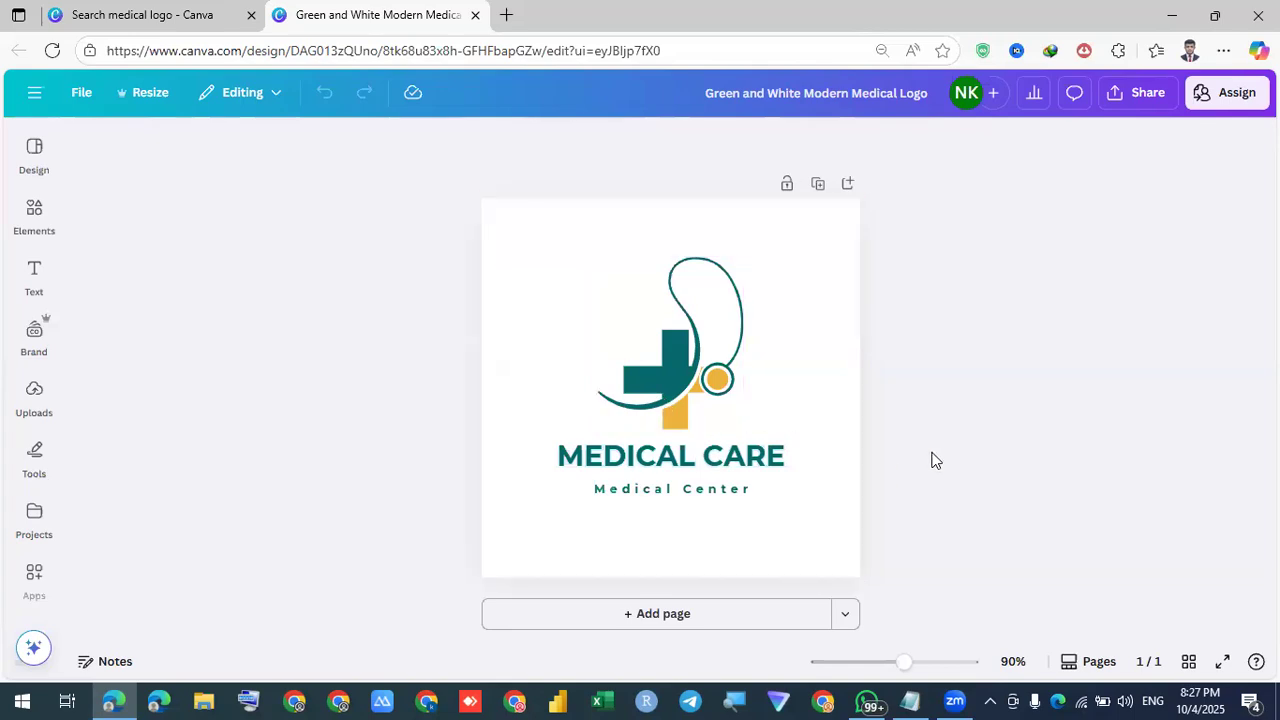
Recolour the logo graphic's teal parts dark blue and its orange accents blue
left_click(628, 371)
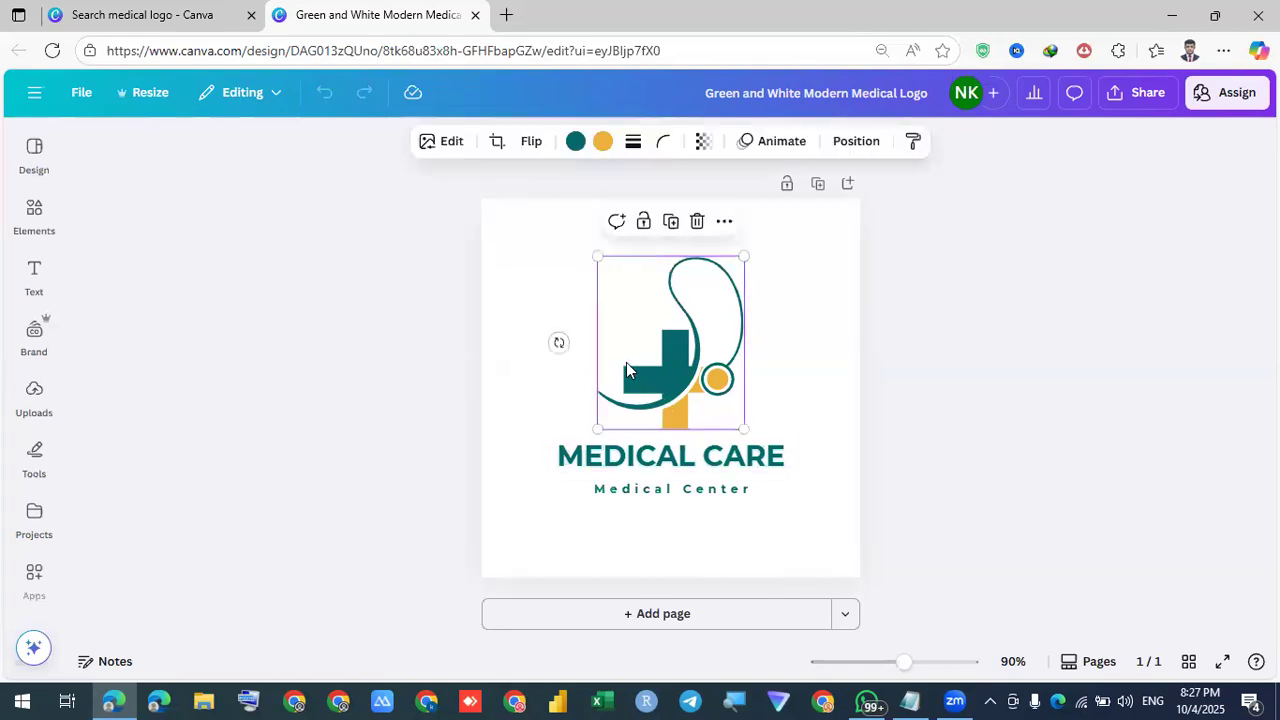
left_click(576, 143)
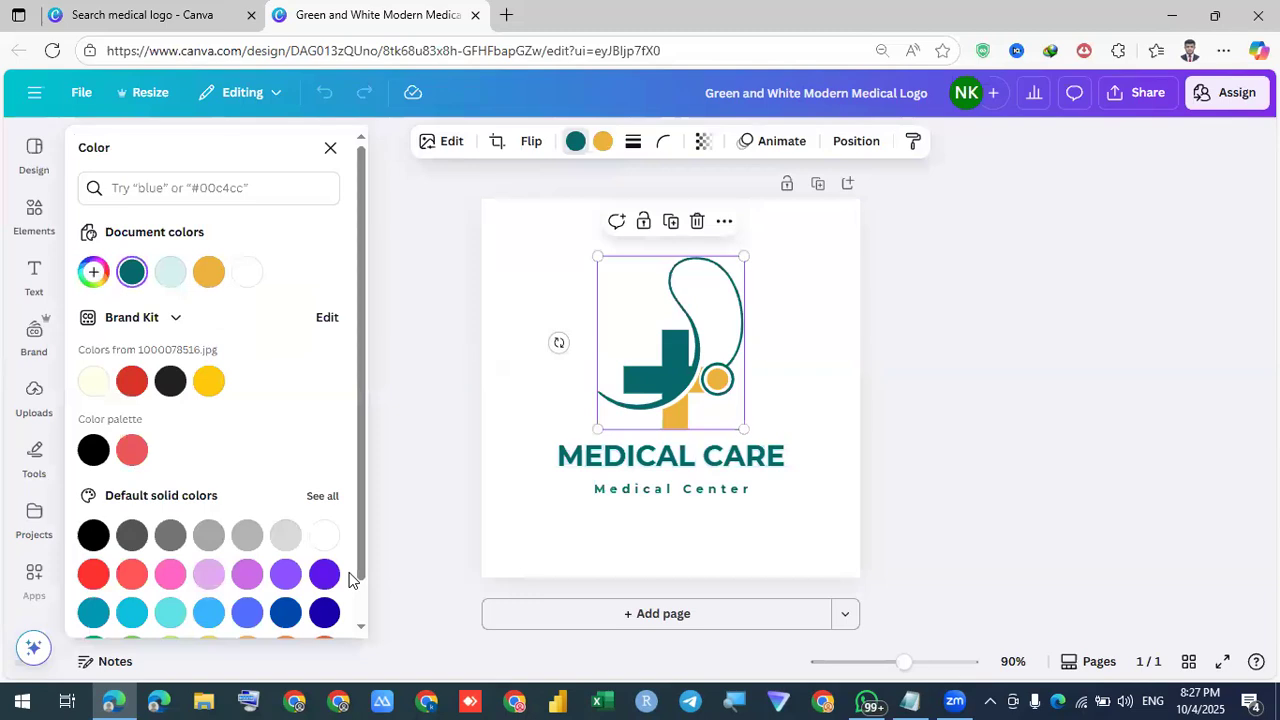
left_click(602, 141)
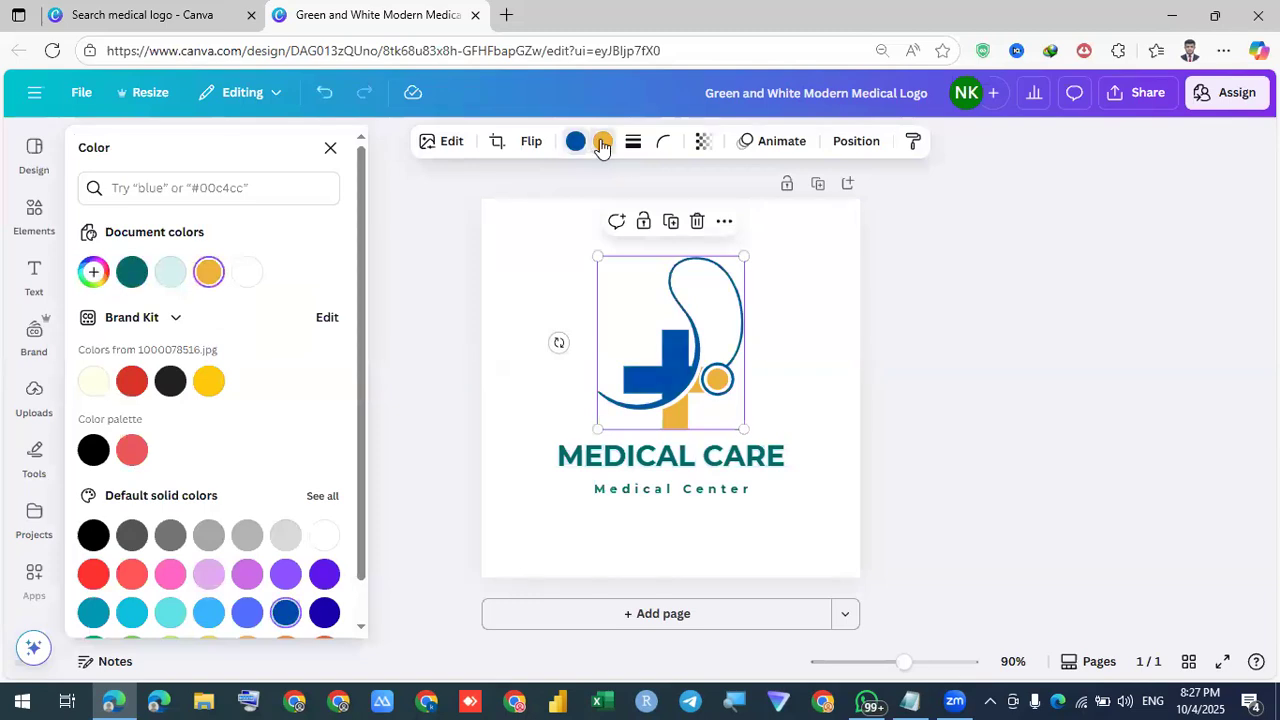
left_click(243, 620)
left_click(720, 400)
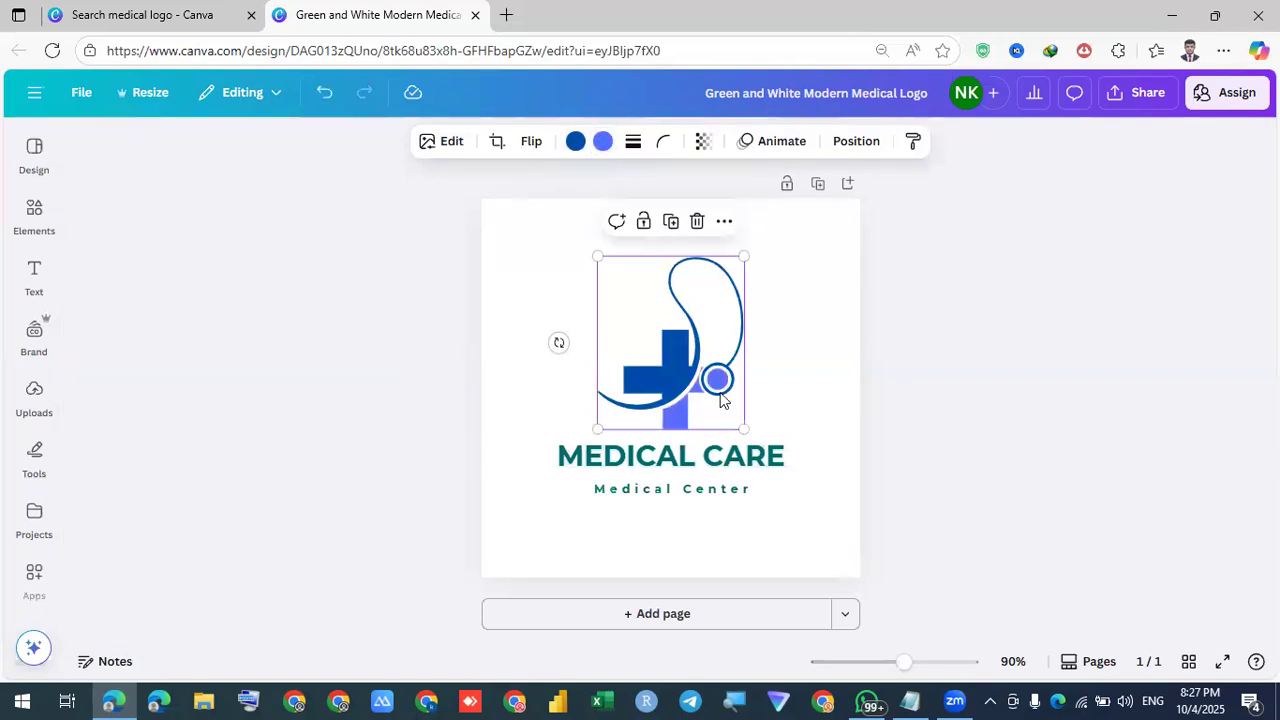
left_click(655, 462)
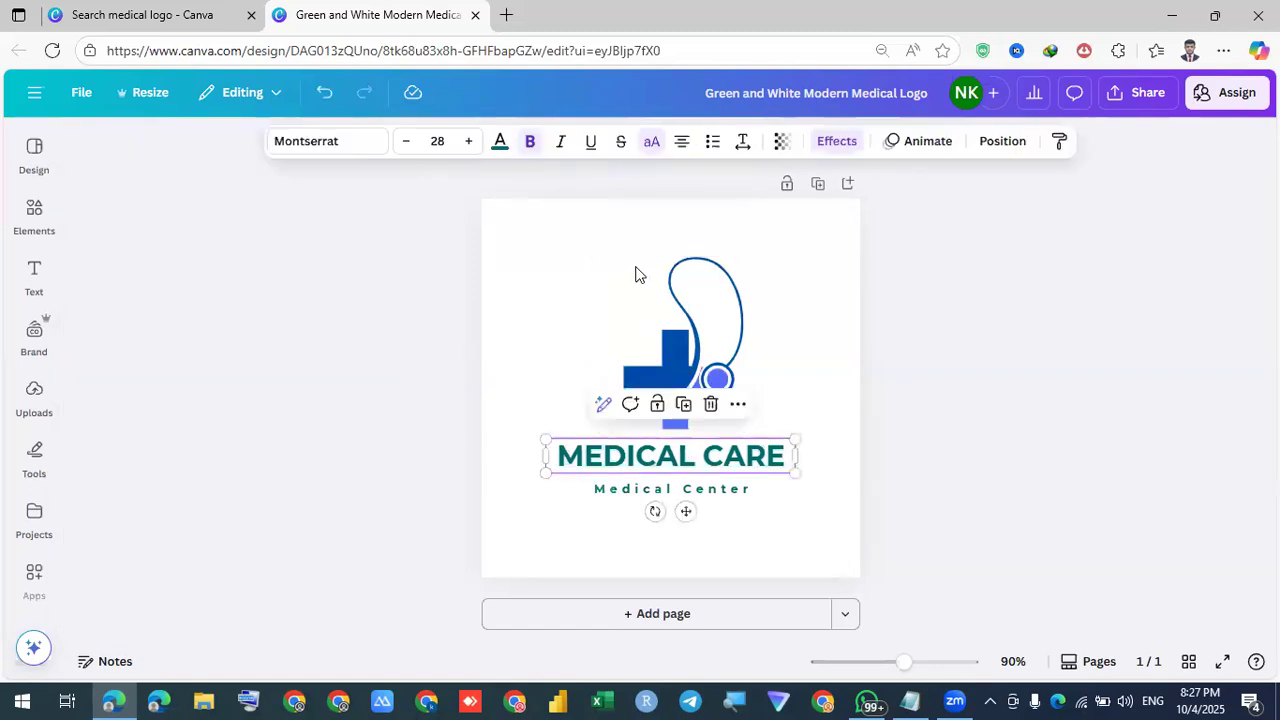
Colour the MEDICAL CARE title vivid blue and the Medical Center subtitle dark blue
left_click(502, 147)
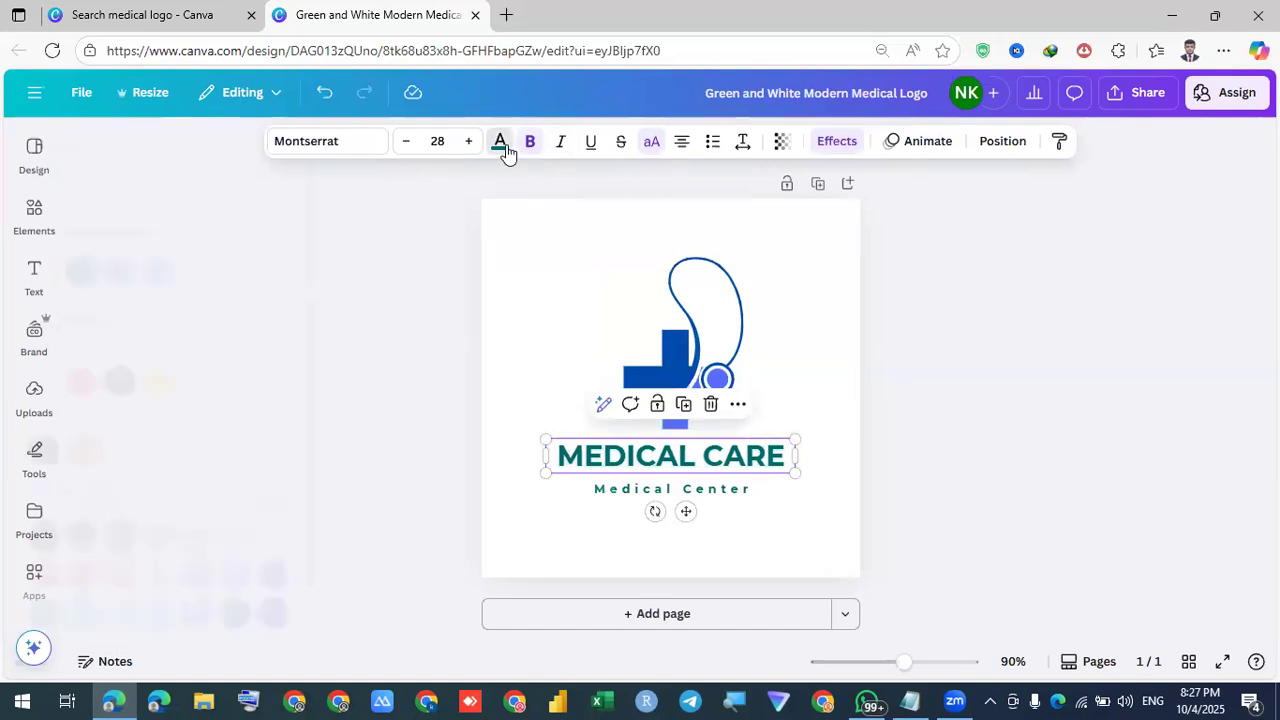
left_click(208, 312)
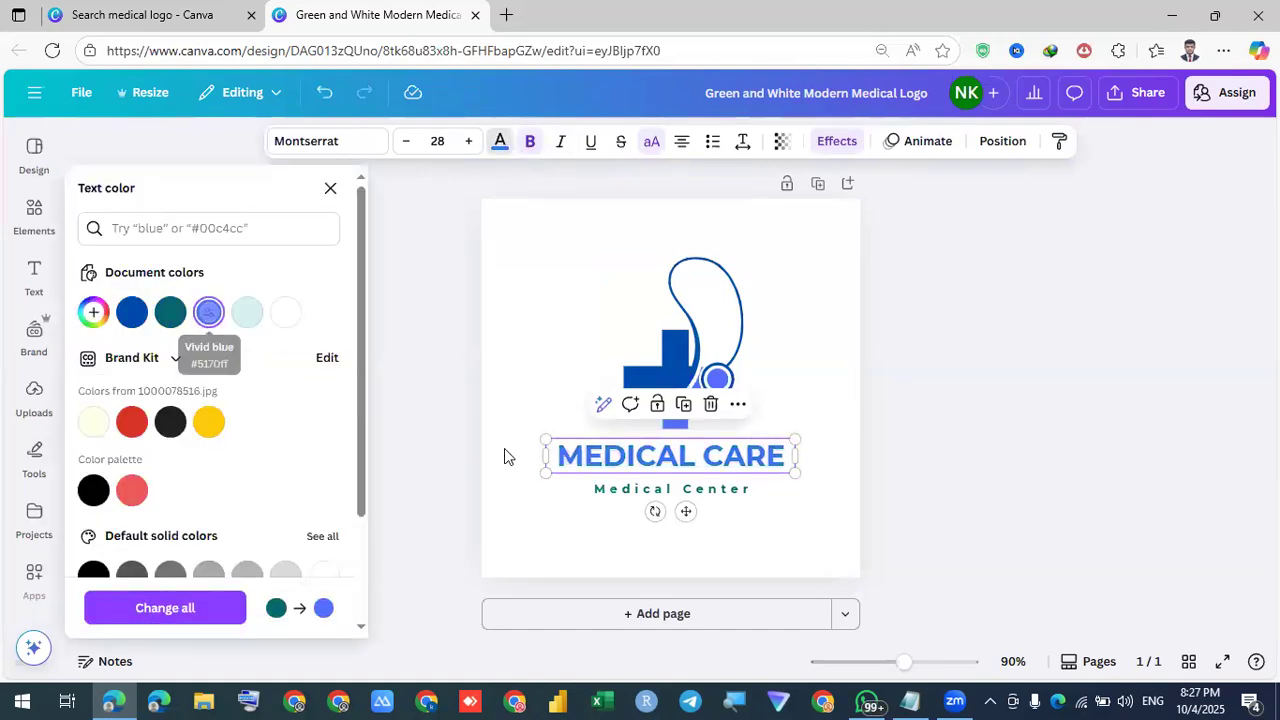
left_click(637, 490)
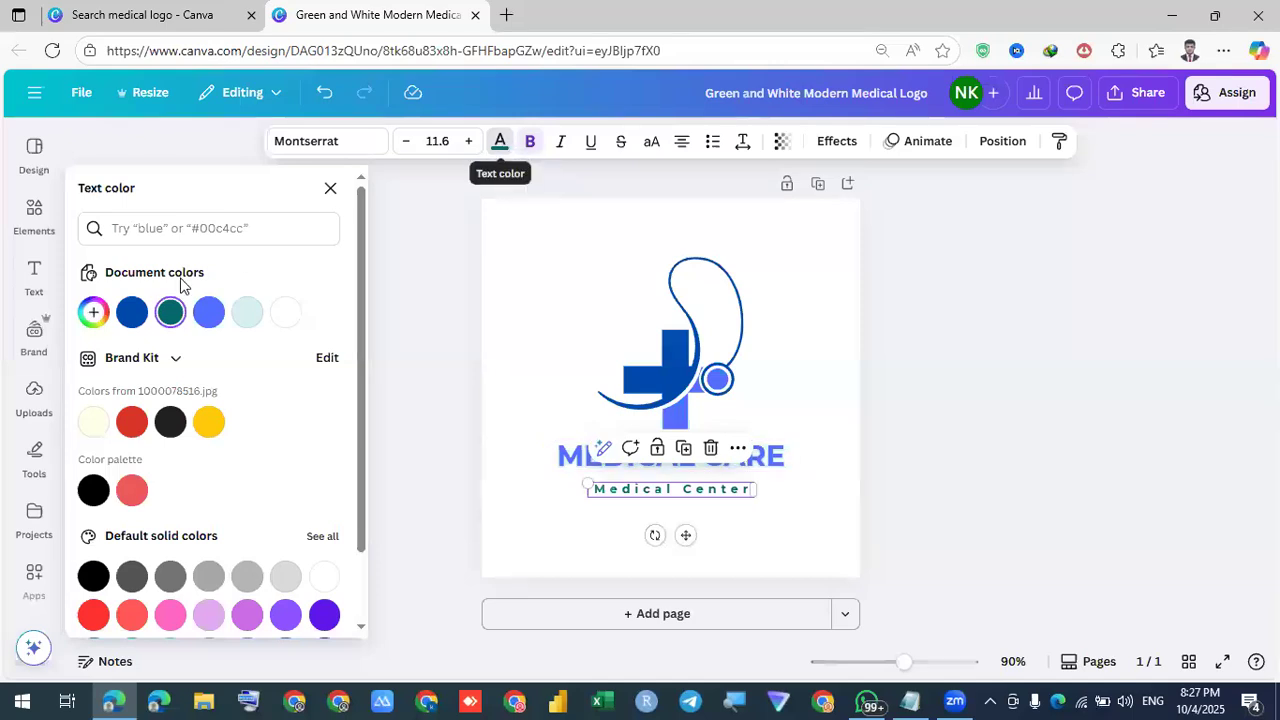
left_click(131, 312)
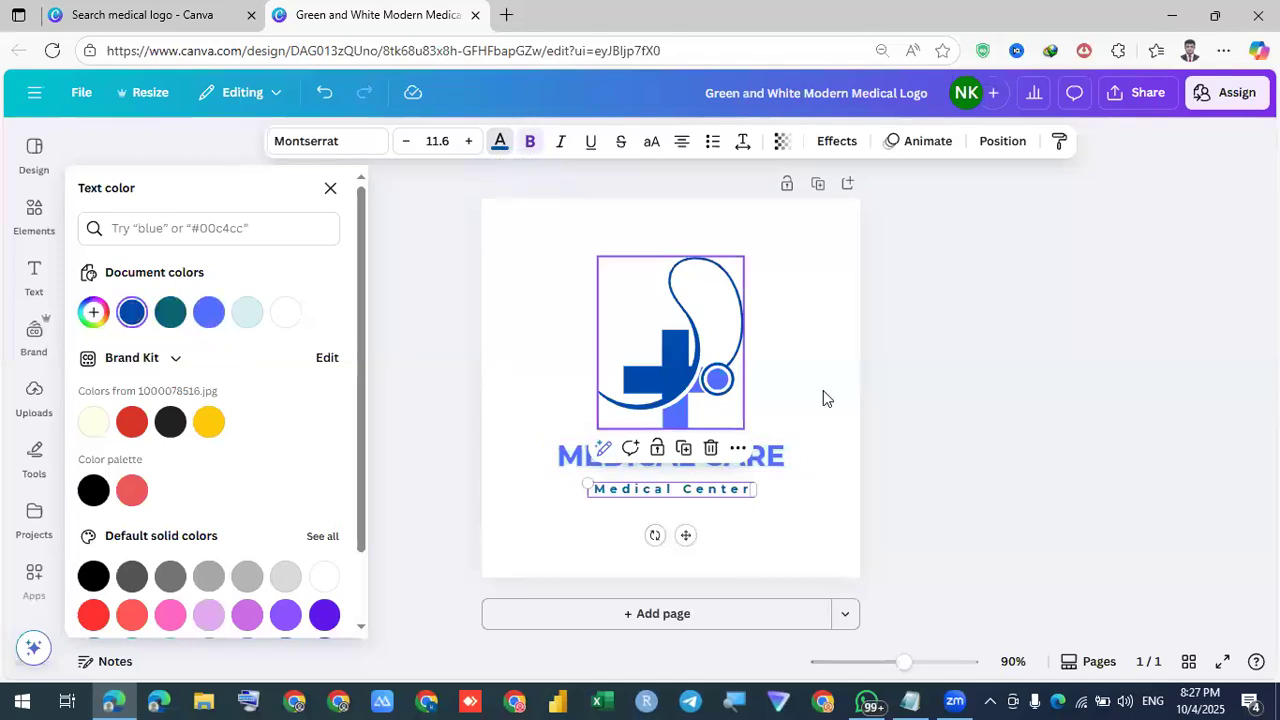
key("Escape")
left_click(618, 521)
left_click(639, 489)
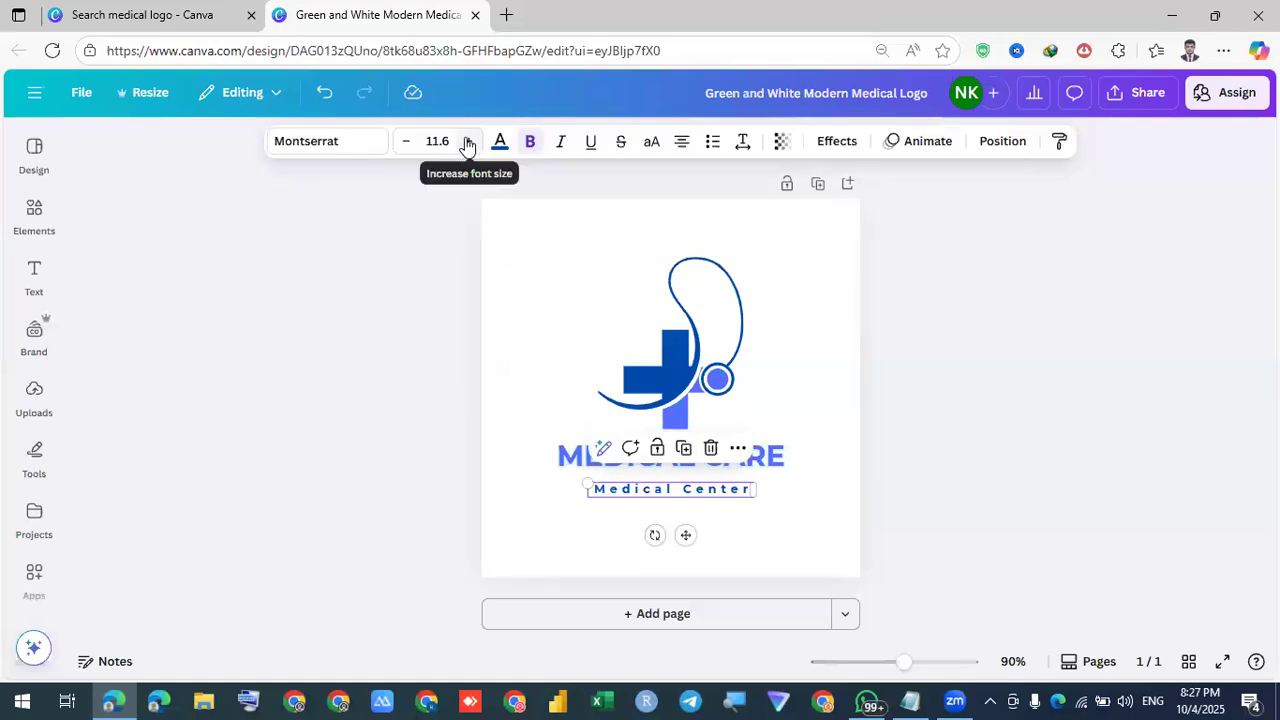
Enlarge Medical Center and tighten its letter and line spacing to fit one line
left_click(468, 141)
left_click(468, 141)
left_click(468, 141)
left_click(468, 141)
left_click(468, 141)
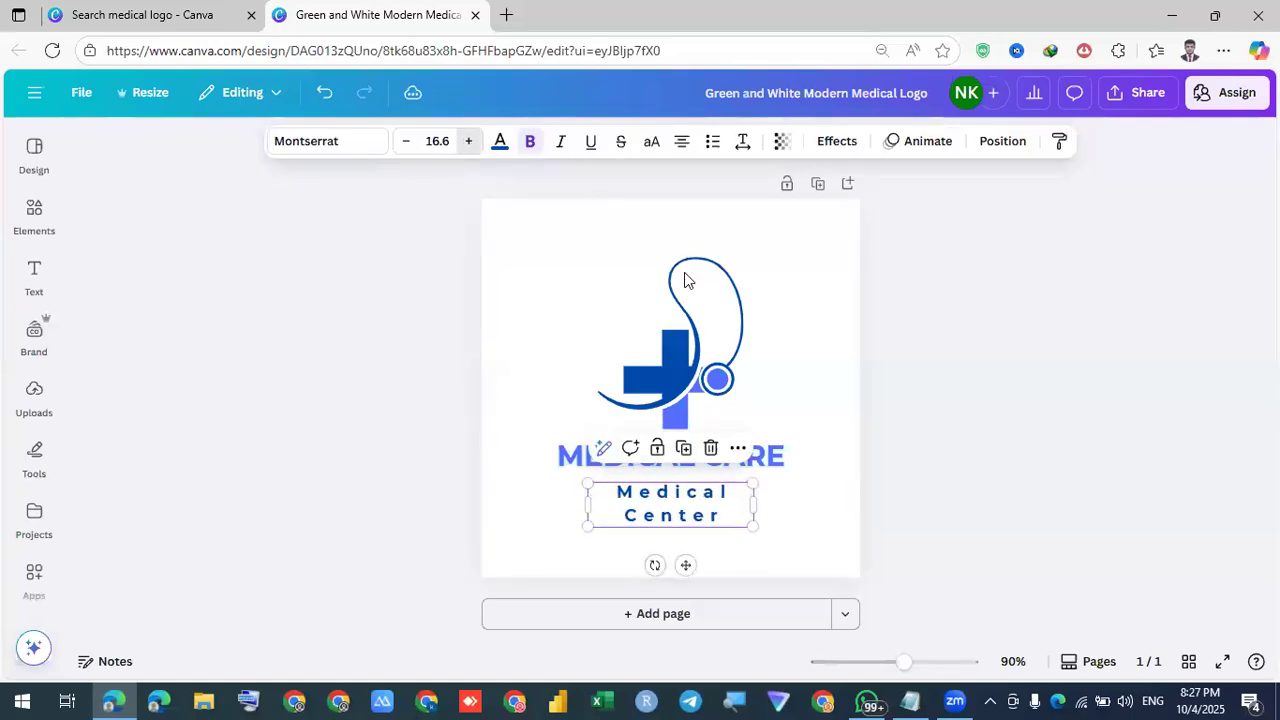
left_click(743, 145)
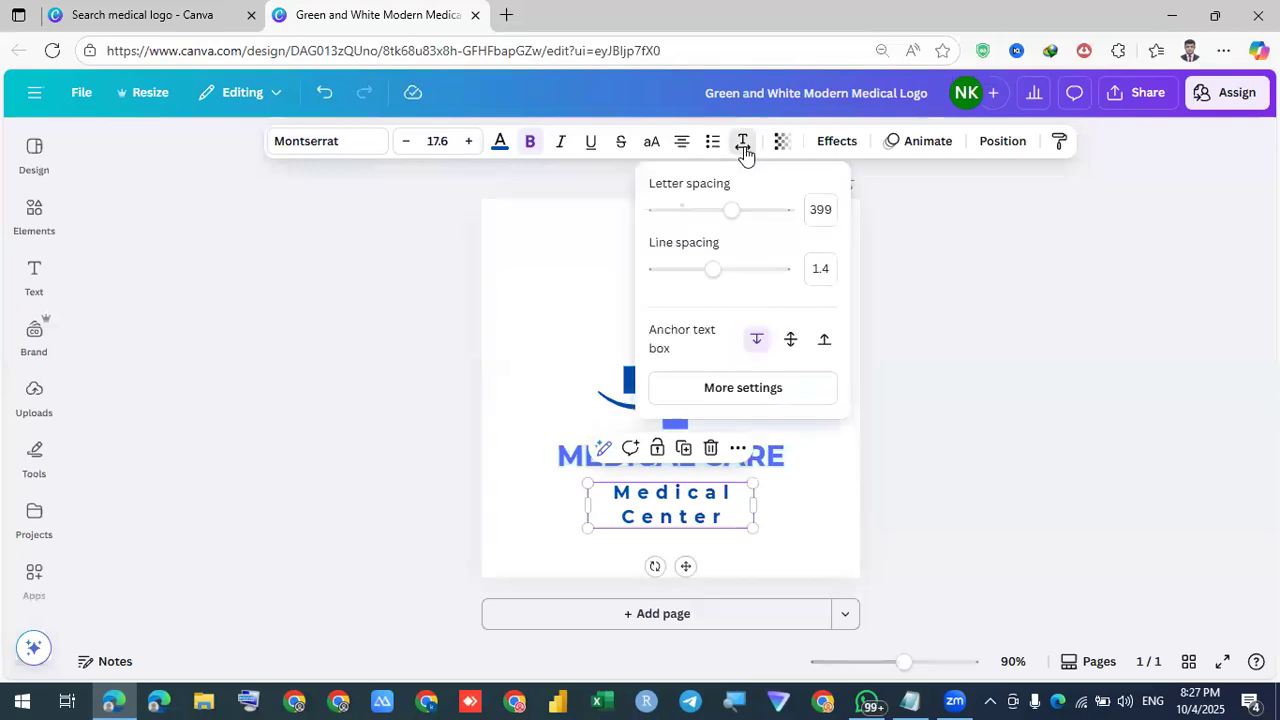
mouse_move(709, 275)
left_mouse_down()
mouse_move(678, 273)
mouse_move(714, 274)
left_mouse_up()
left_click_drag(720, 218, 692, 221)
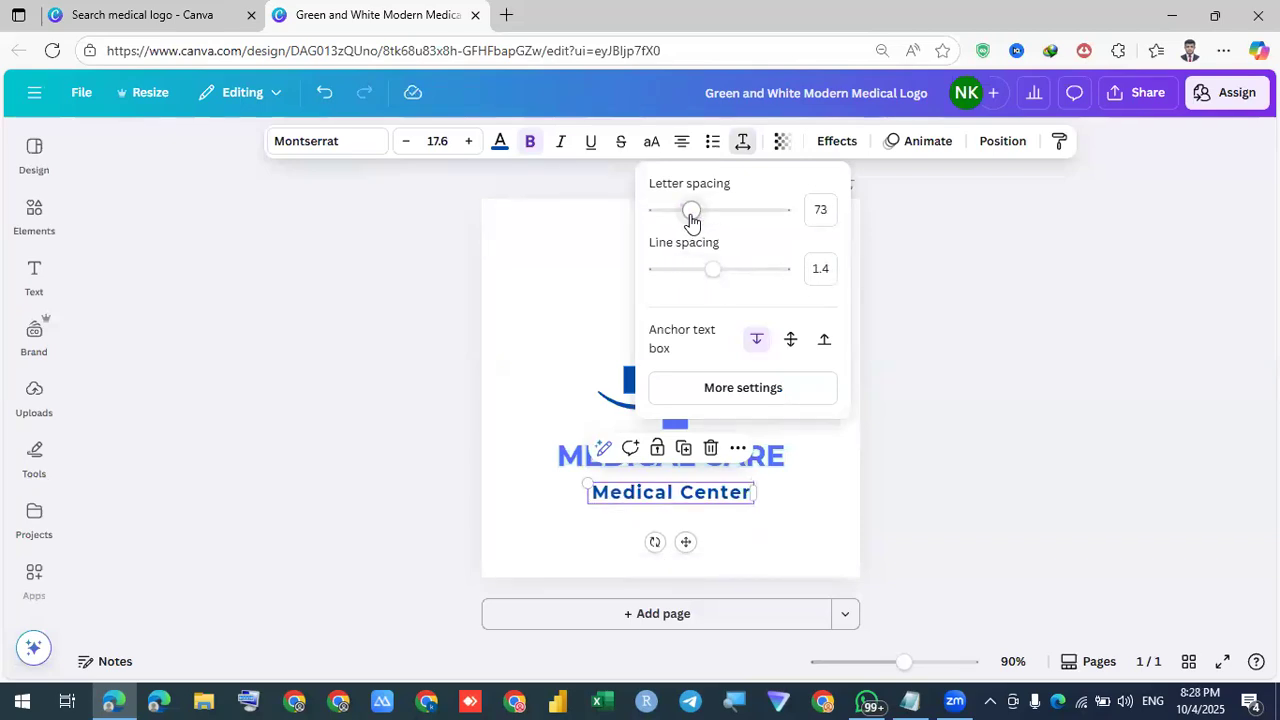
left_click(926, 466)
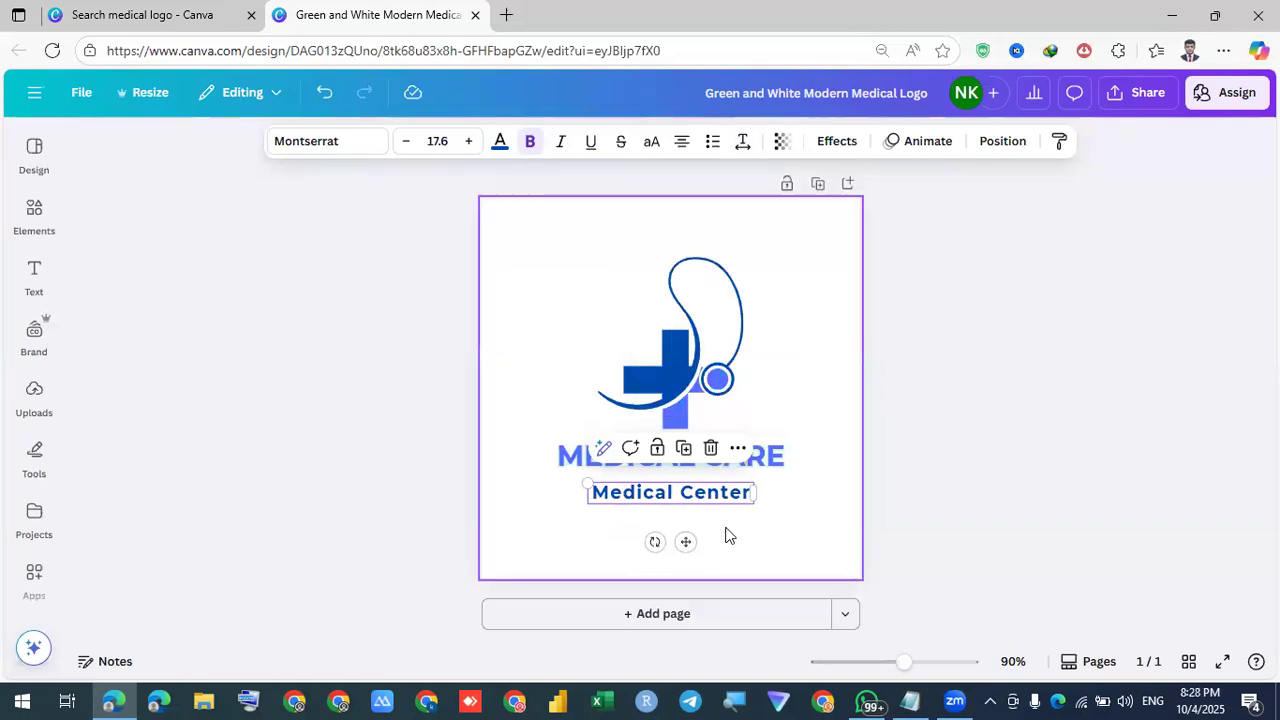
Resize Medical Center to 23.6, widen its box and centre it under MEDICAL CARE
left_click(722, 528)
left_click(694, 494)
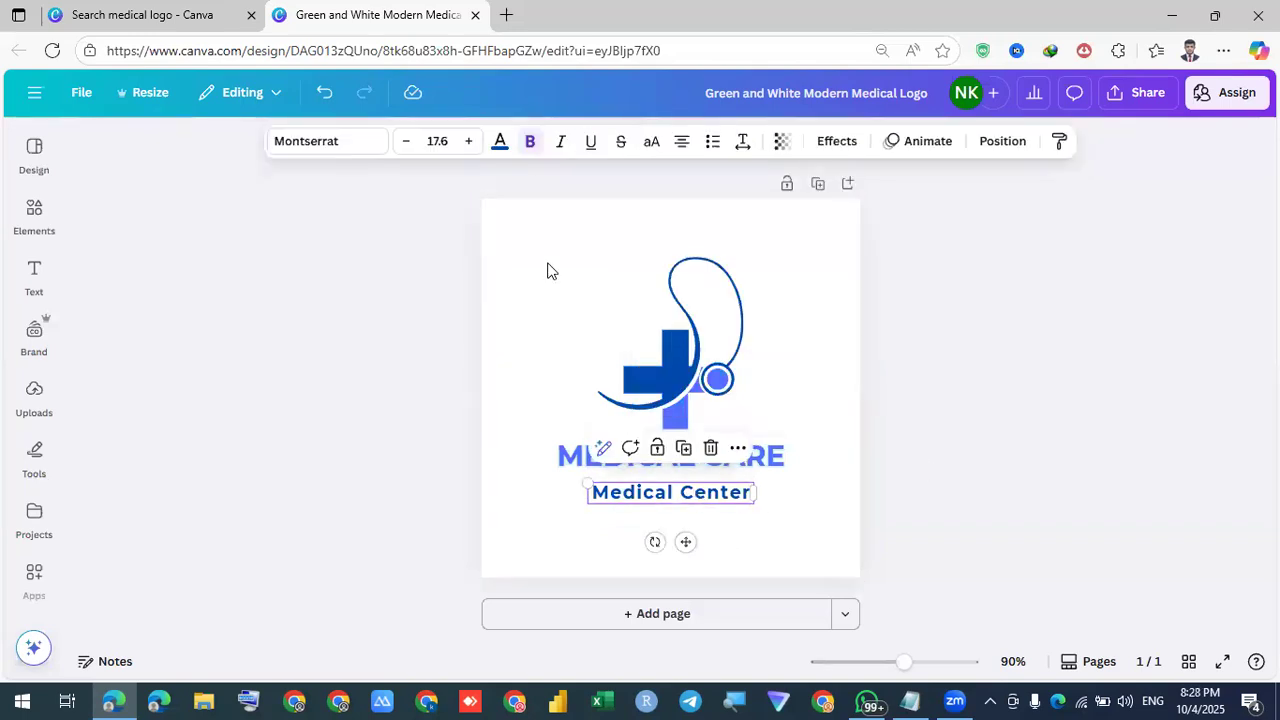
left_click(469, 141)
left_click(469, 141)
left_click(469, 141)
left_click(469, 141)
left_click(469, 141)
left_click(469, 141)
left_click(469, 141)
left_click(469, 141)
left_click(469, 141)
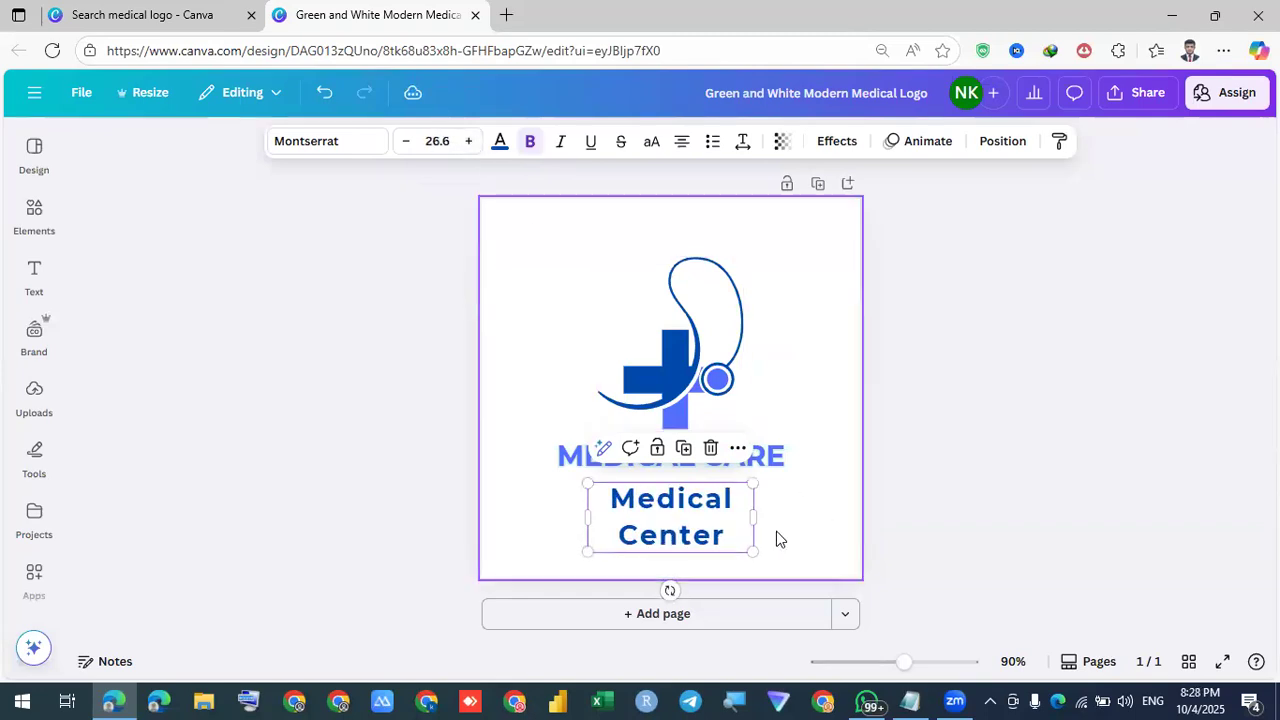
left_click_drag(754, 516, 848, 506)
key("Escape")
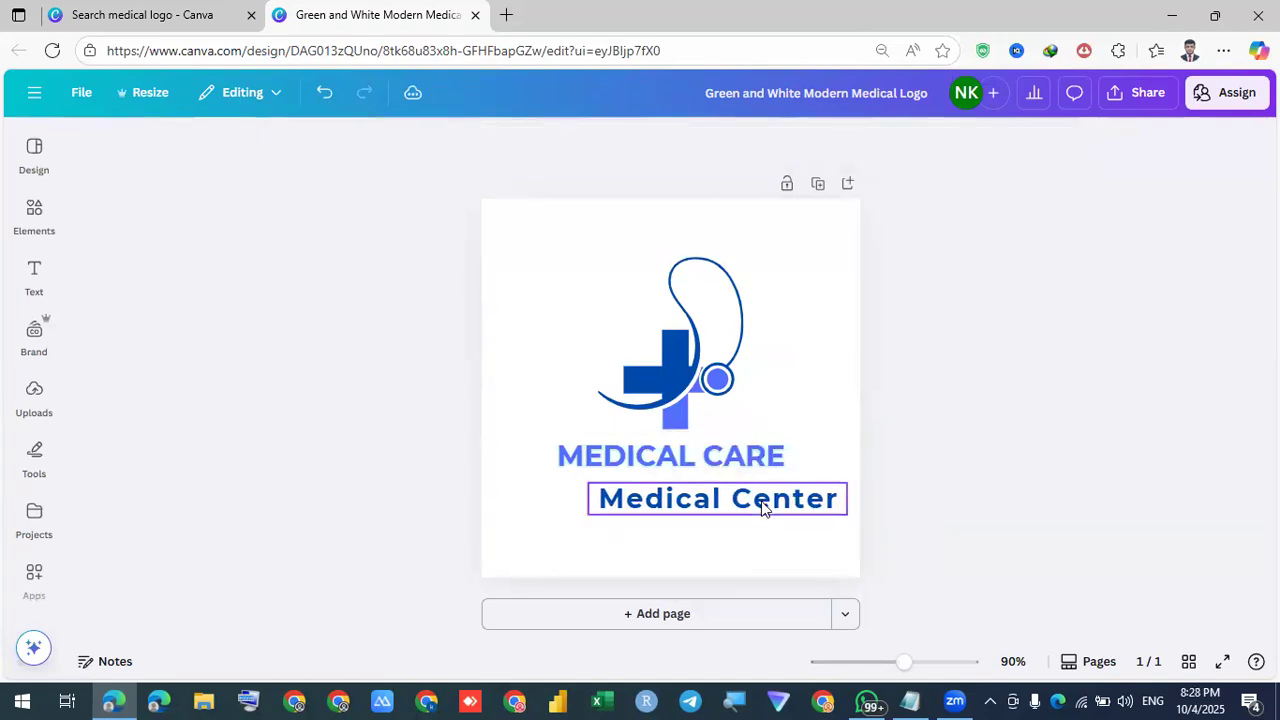
left_click_drag(747, 493, 705, 483)
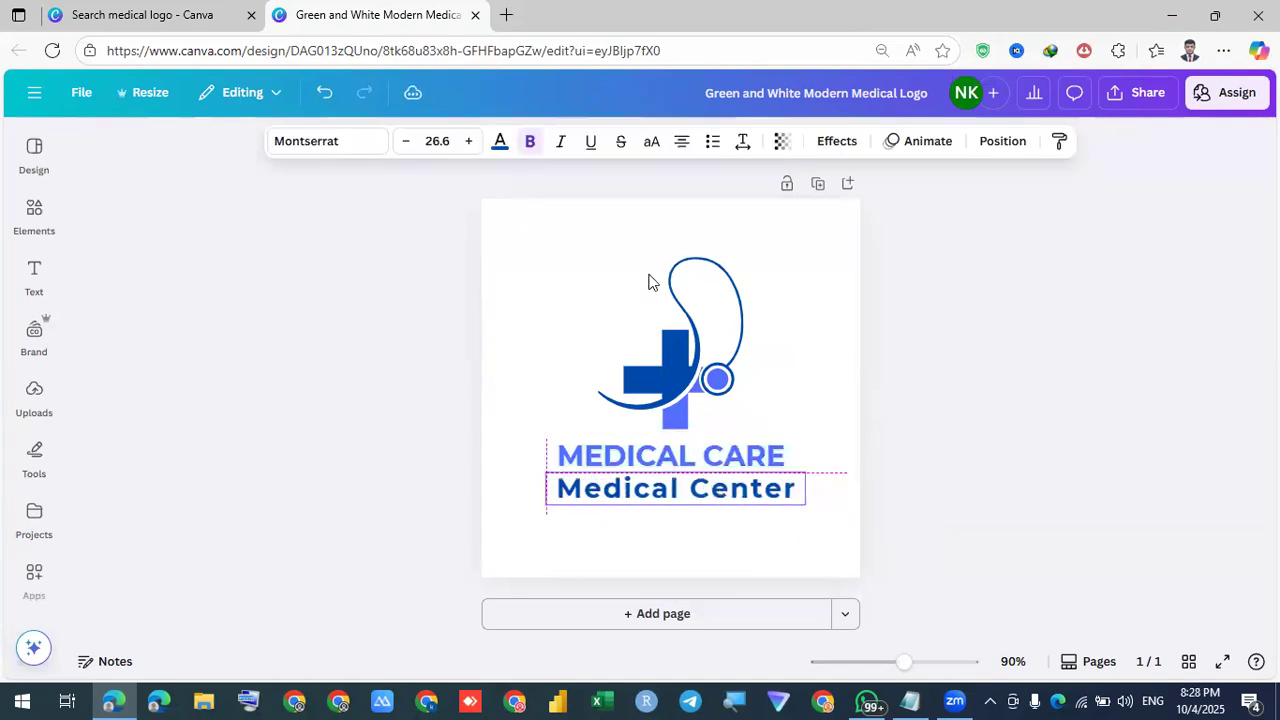
left_click(410, 148)
left_click(410, 148)
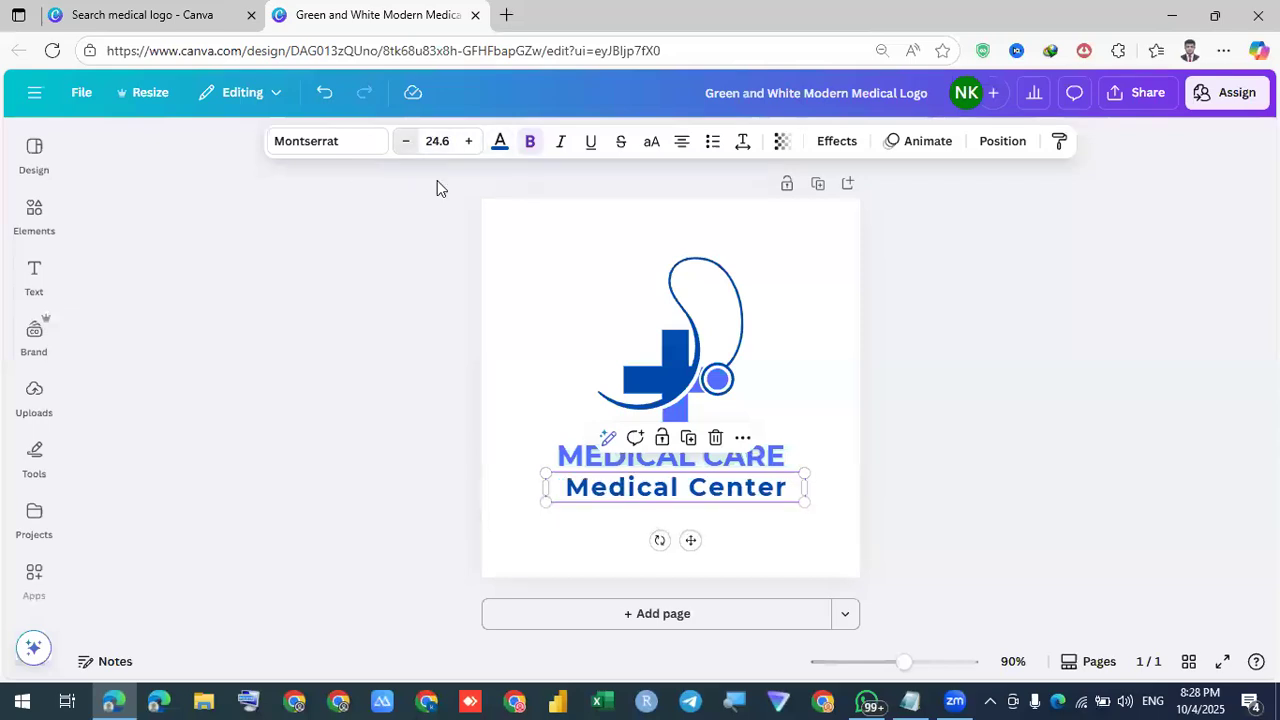
left_click(949, 423)
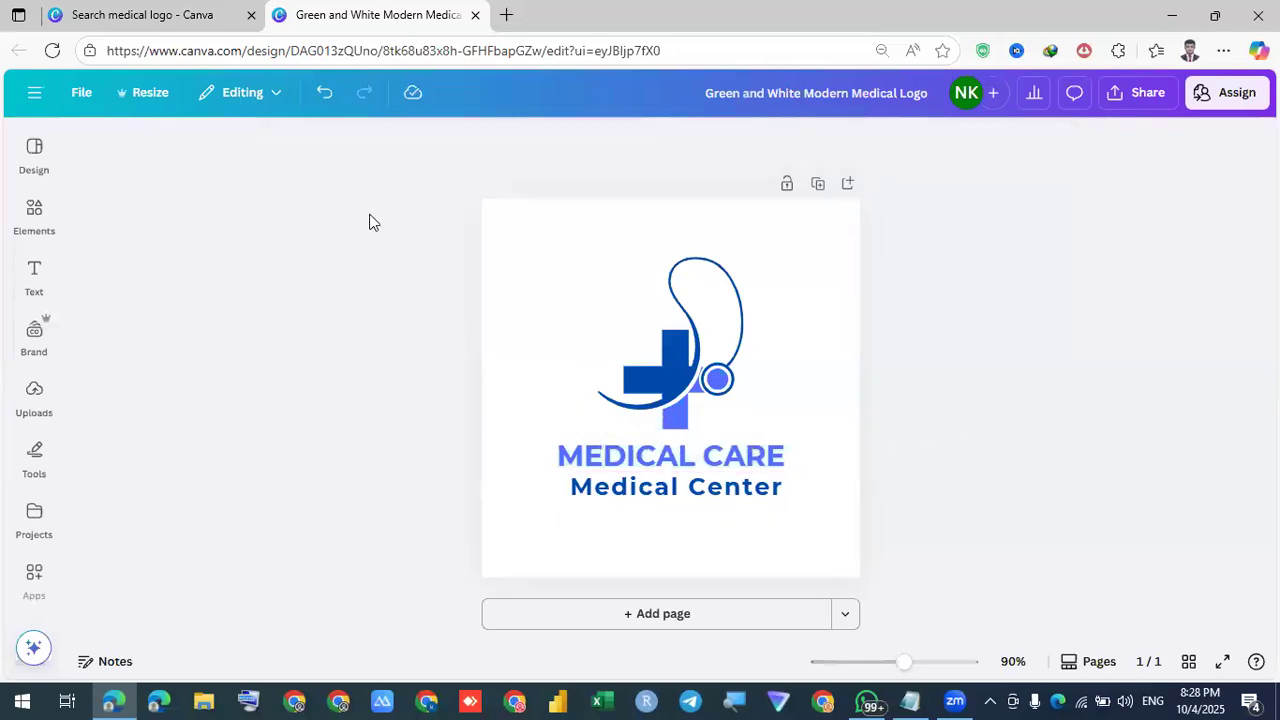
Change the Medical Center font to 29LT Adir after trying Roca One
left_click(674, 486)
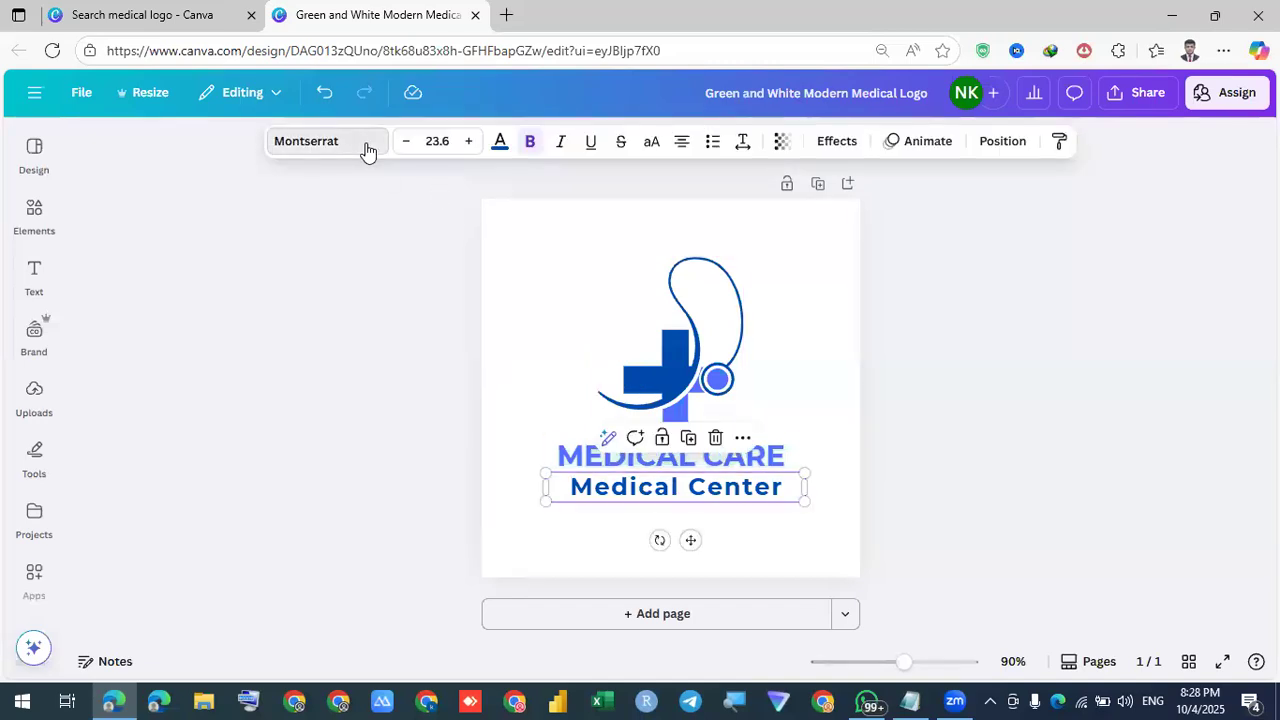
left_click(366, 148)
scroll(200, 402, "down", 2)
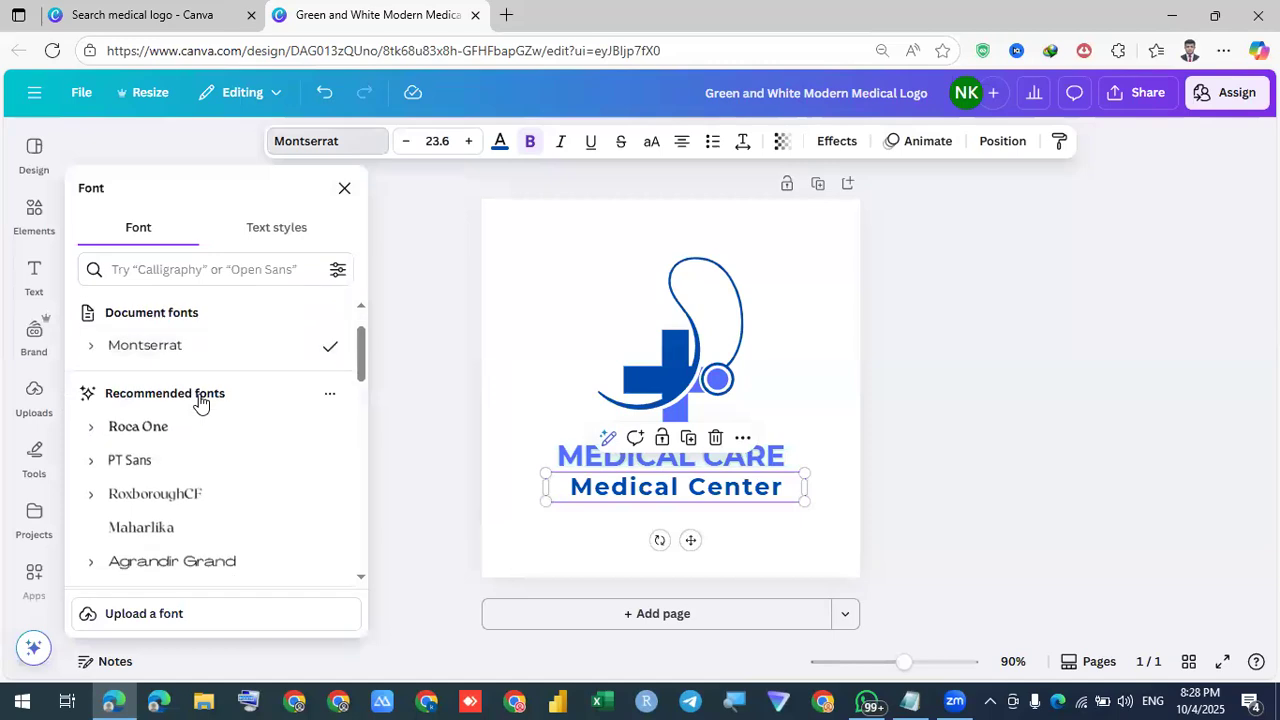
left_click(140, 372)
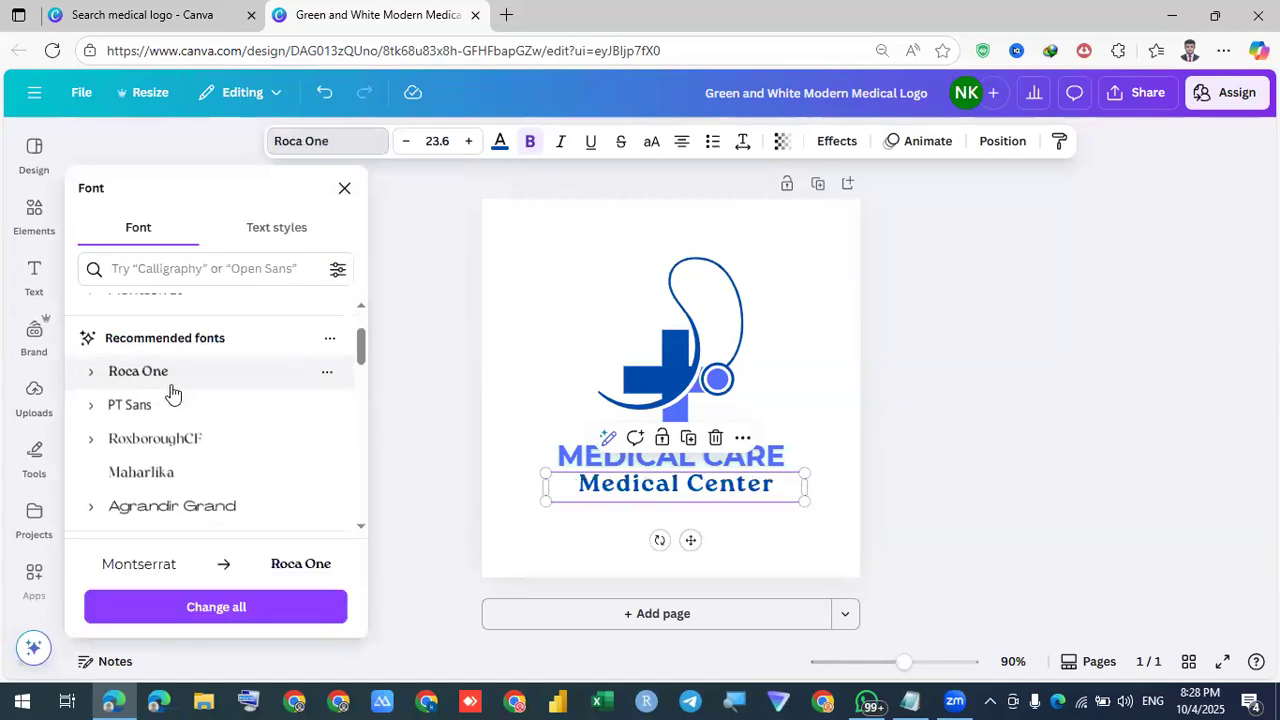
scroll(176, 460, "down", 3)
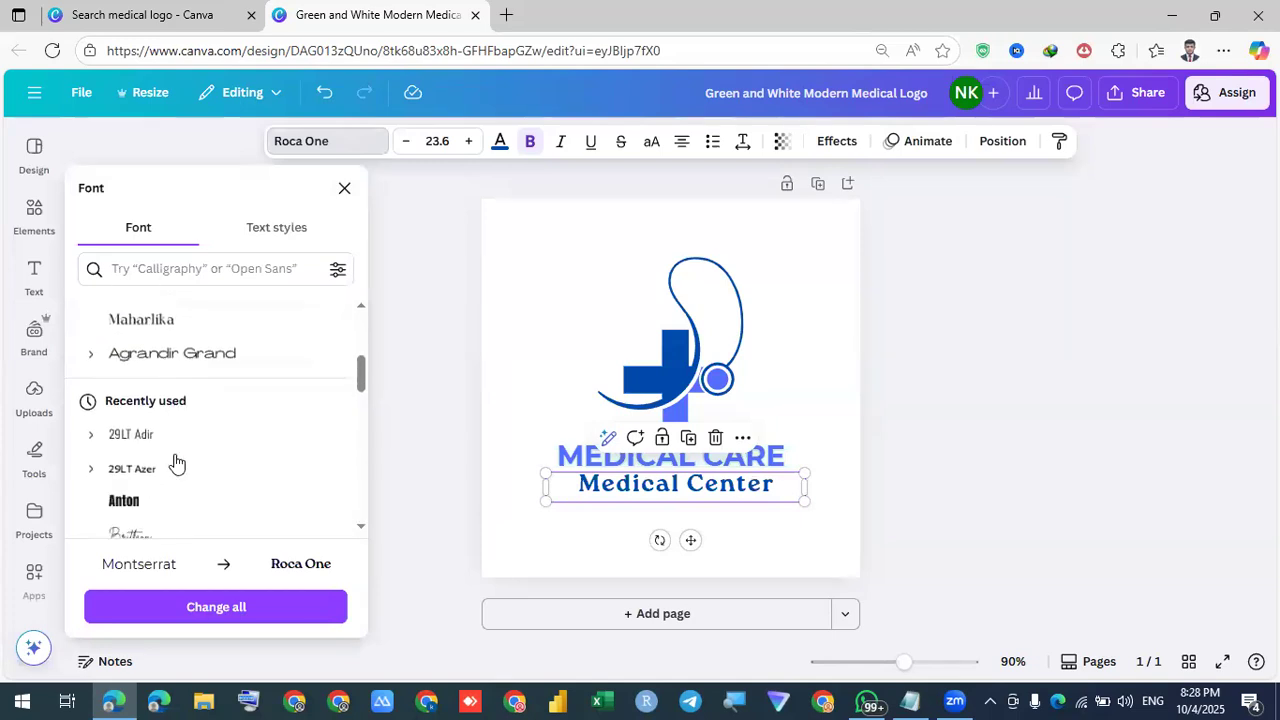
left_click(140, 402)
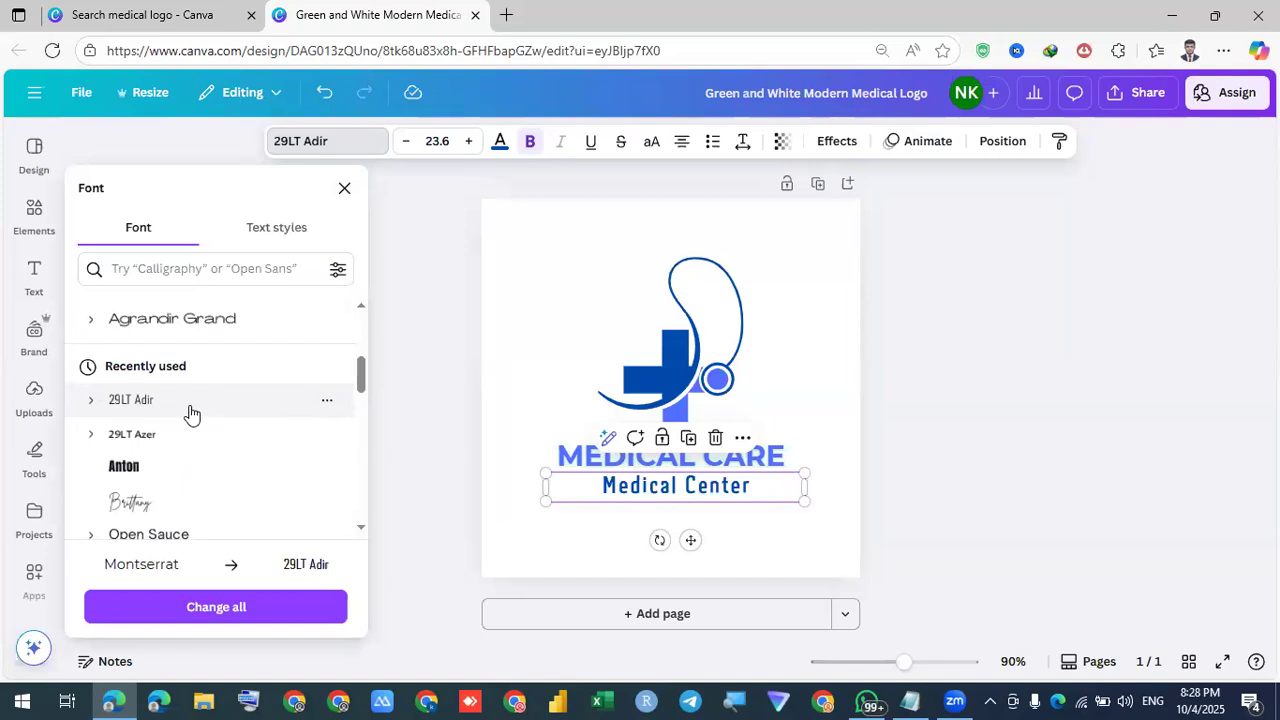
left_click(786, 557)
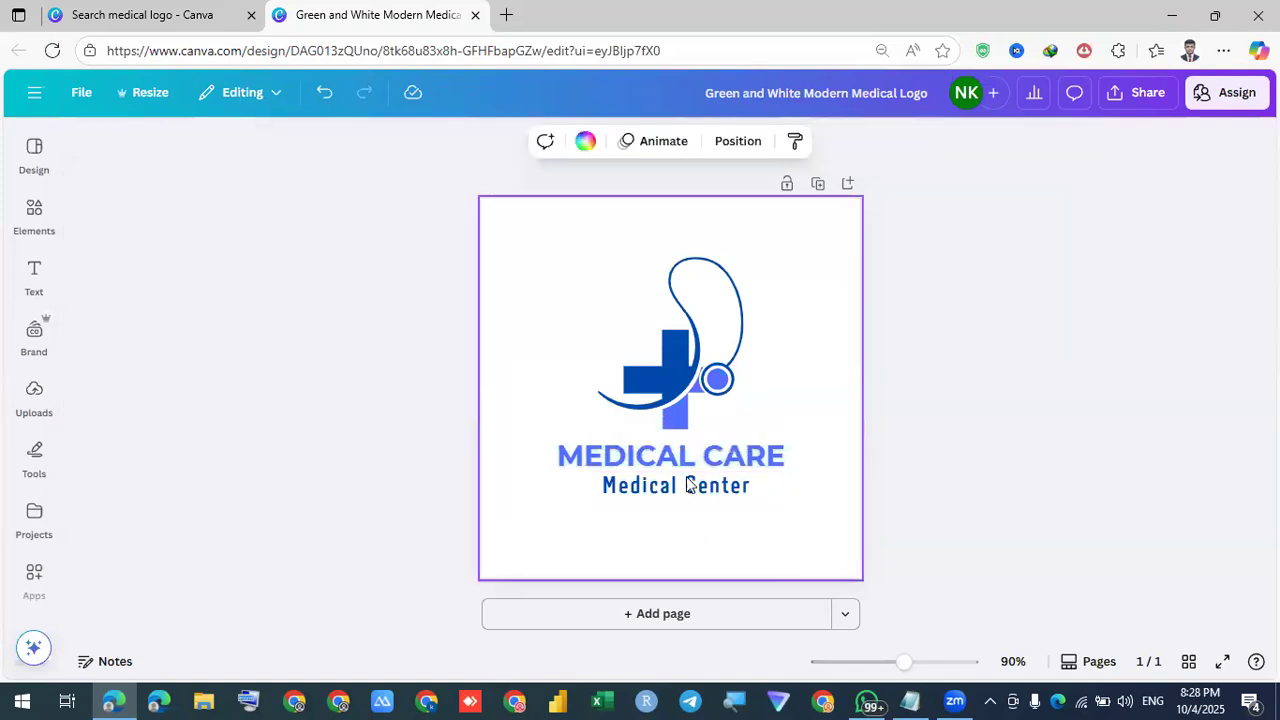
Enlarge Medical Center to size 30.6 and compare its font with the MEDICAL CARE title
left_click(660, 486)
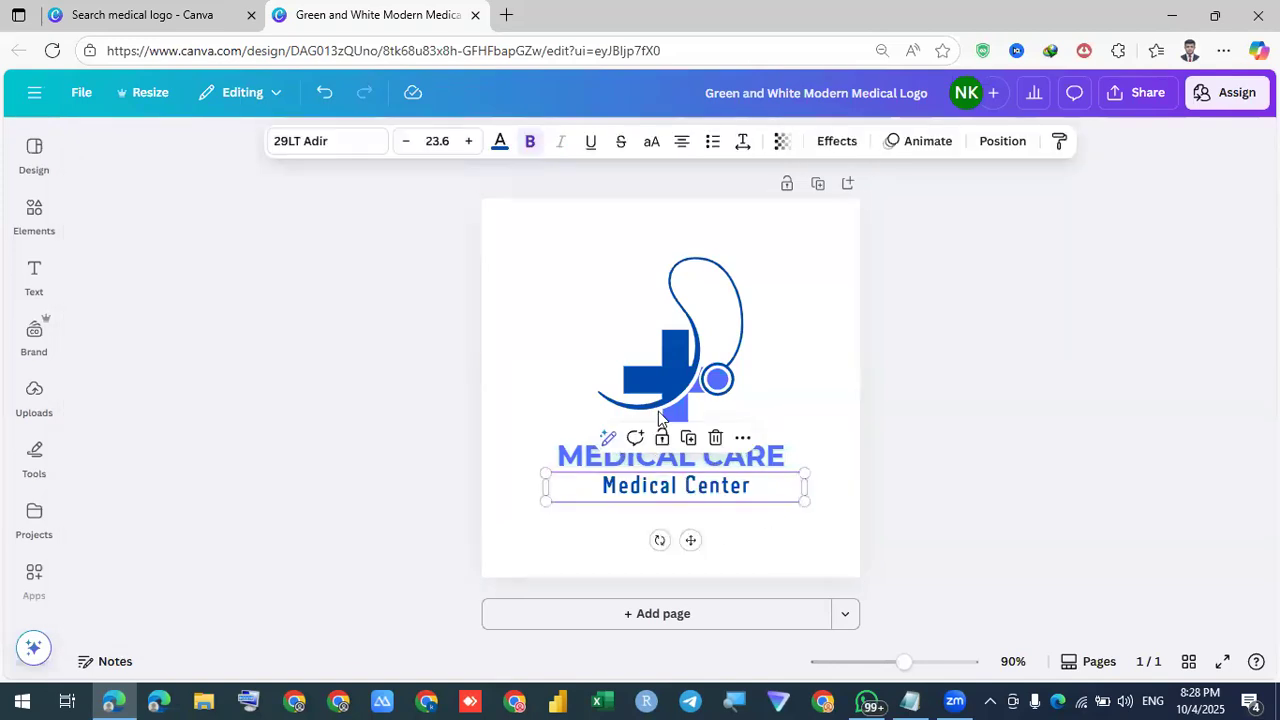
left_click(466, 141)
left_click(466, 141)
left_click(466, 141)
left_click(466, 141)
left_click(466, 141)
left_click(466, 141)
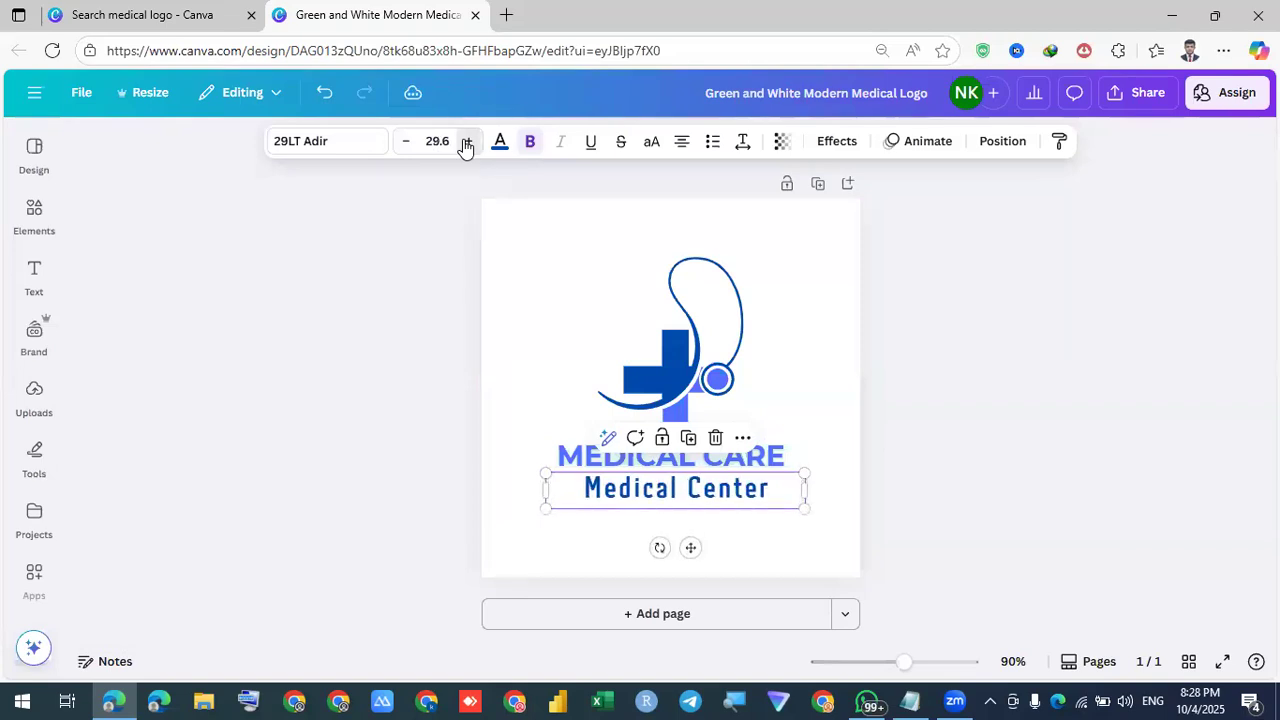
left_click(929, 436)
left_click(696, 460)
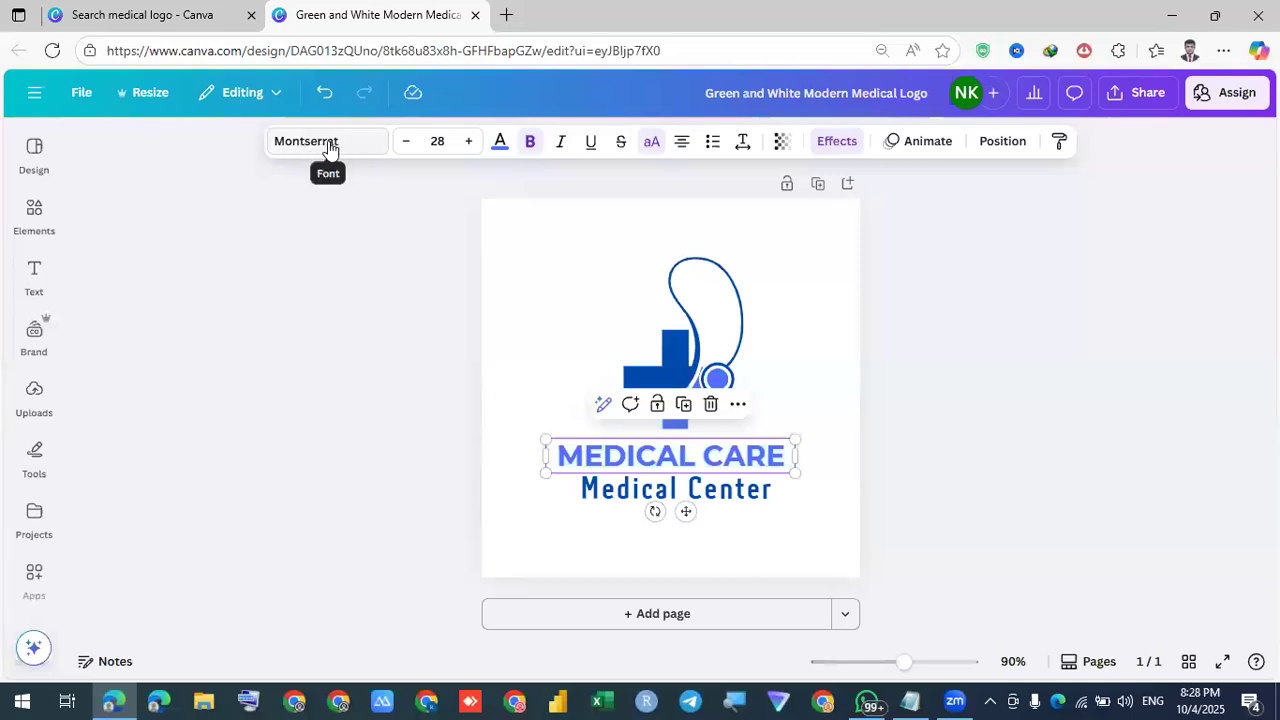
left_click(637, 491)
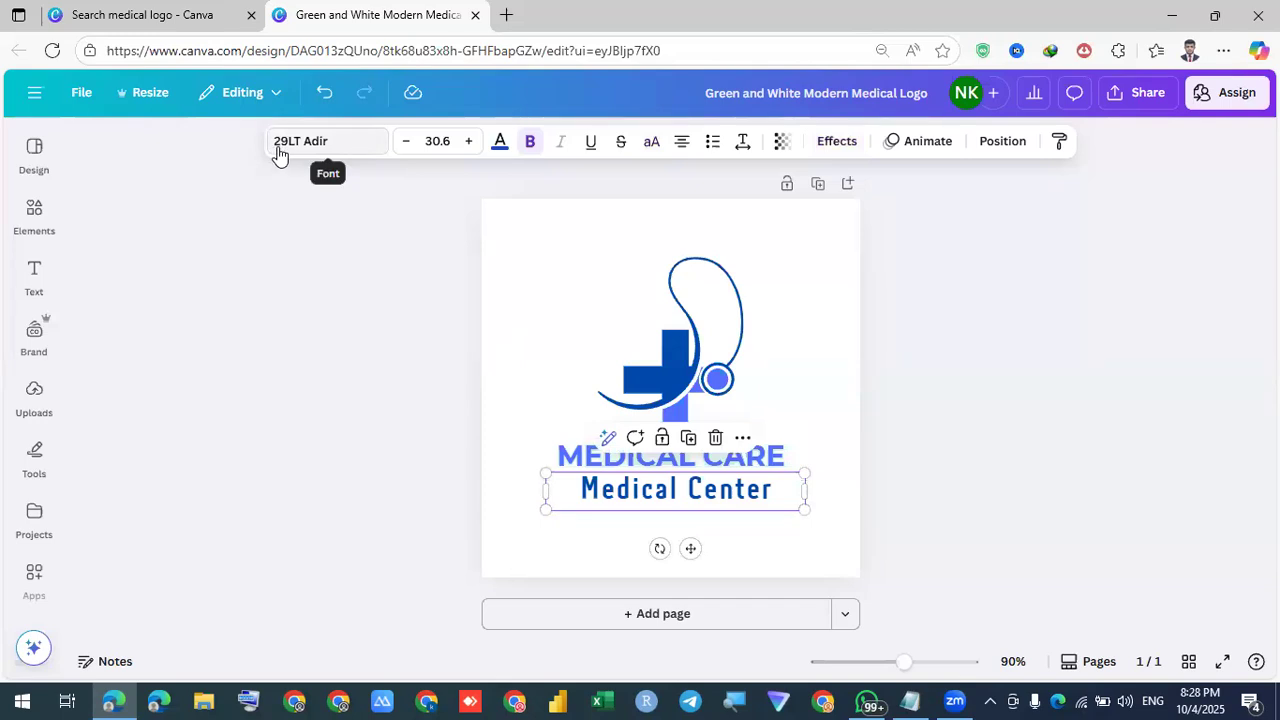
left_click(1001, 388)
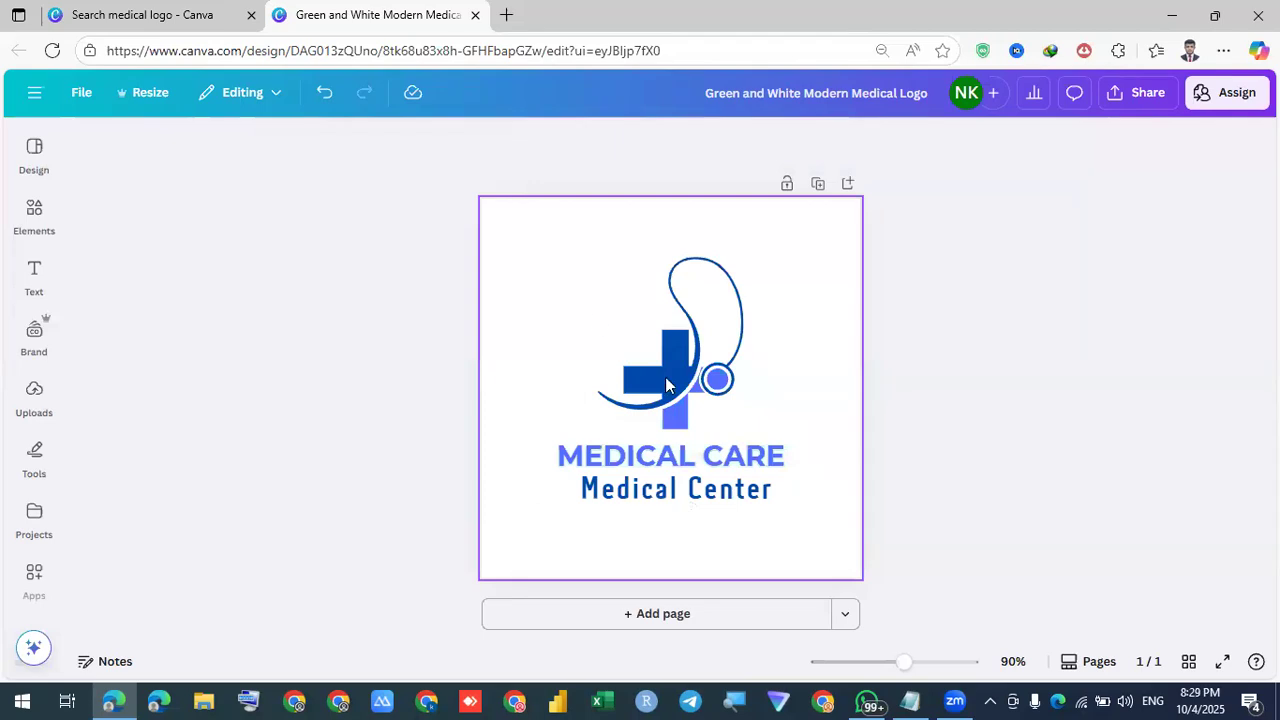
Shift the stethoscope logo right and search Elements graphics for 'medical icon'
left_click_drag(669, 374, 713, 378)
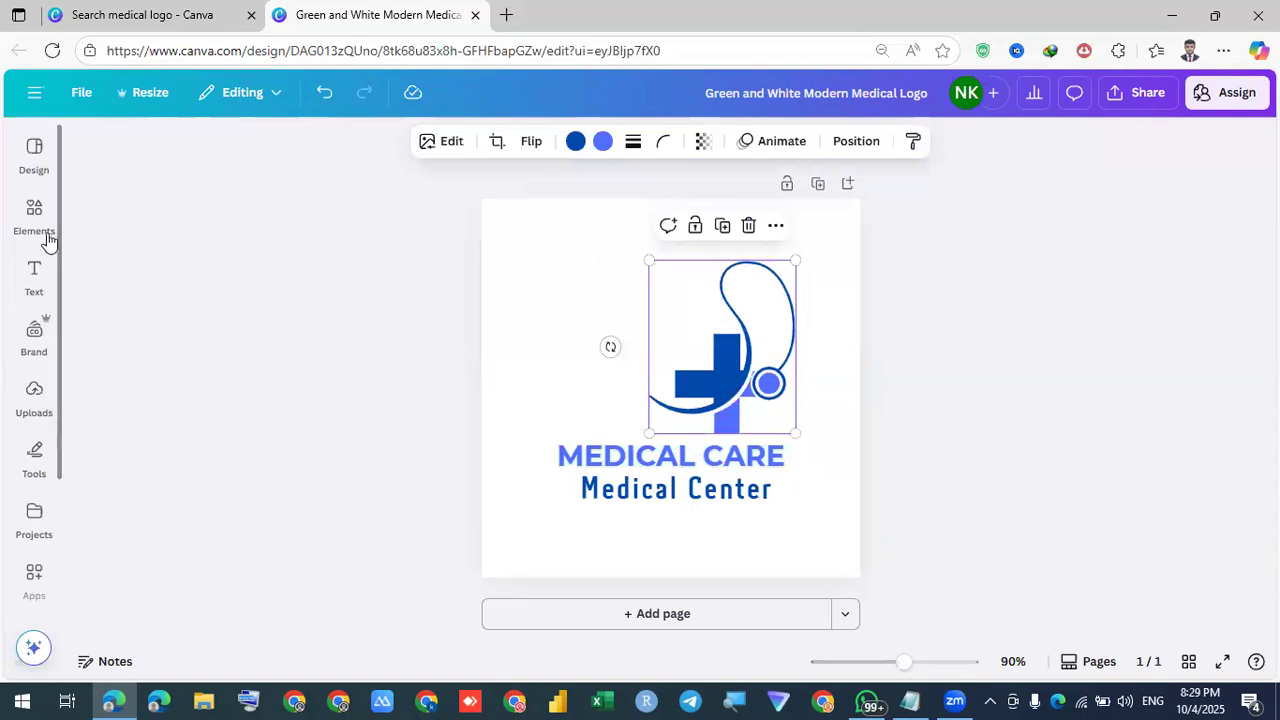
left_click(34, 212)
left_click(206, 152)
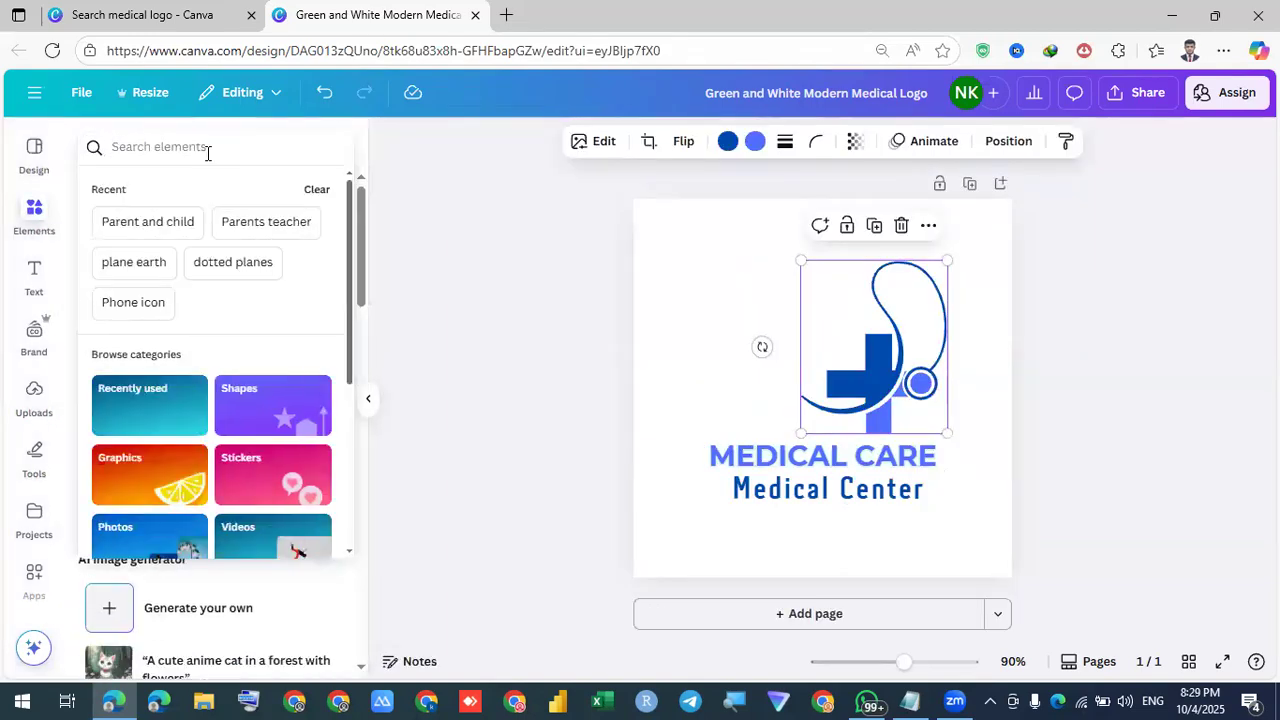
type("medic")
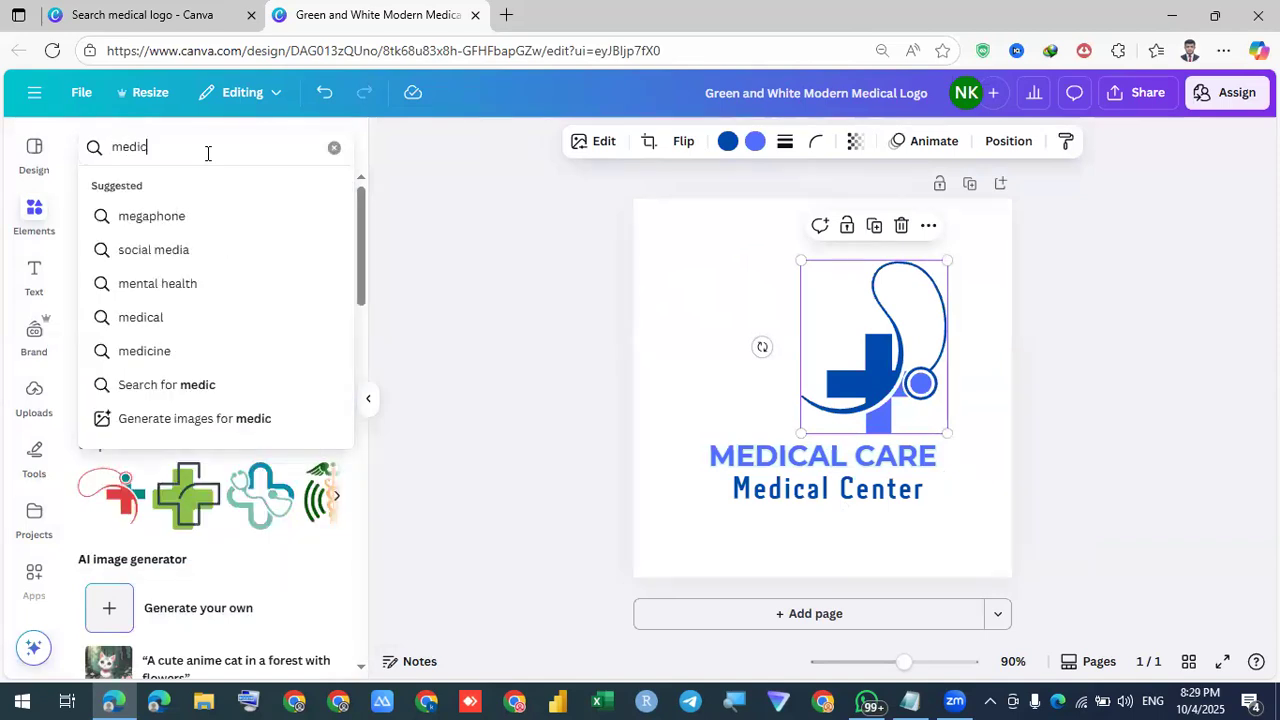
type("al icon")
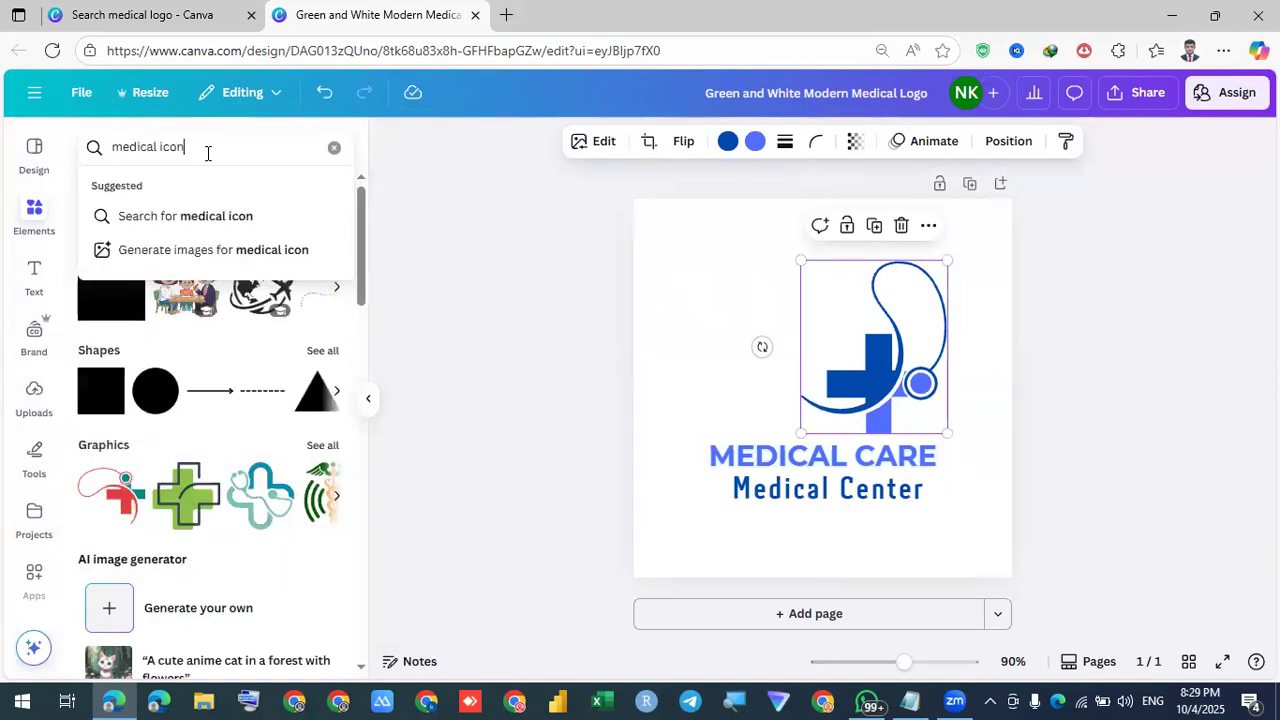
key("Return")
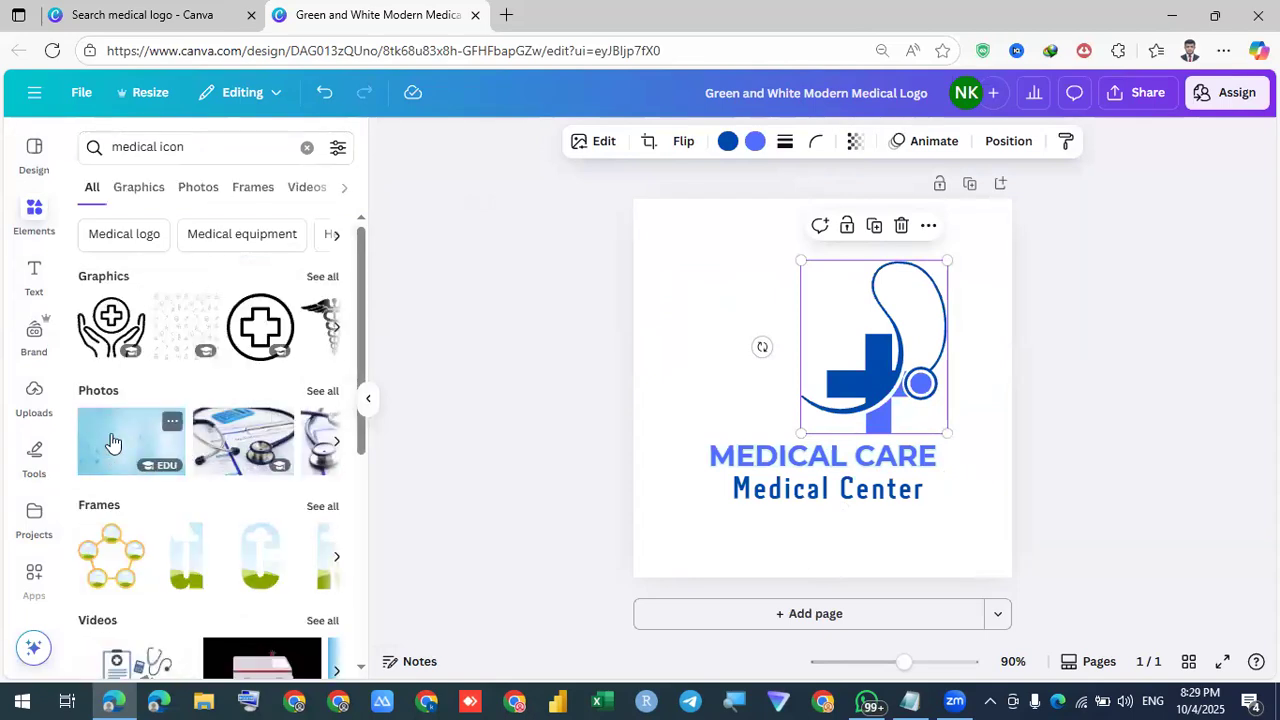
left_click(322, 280)
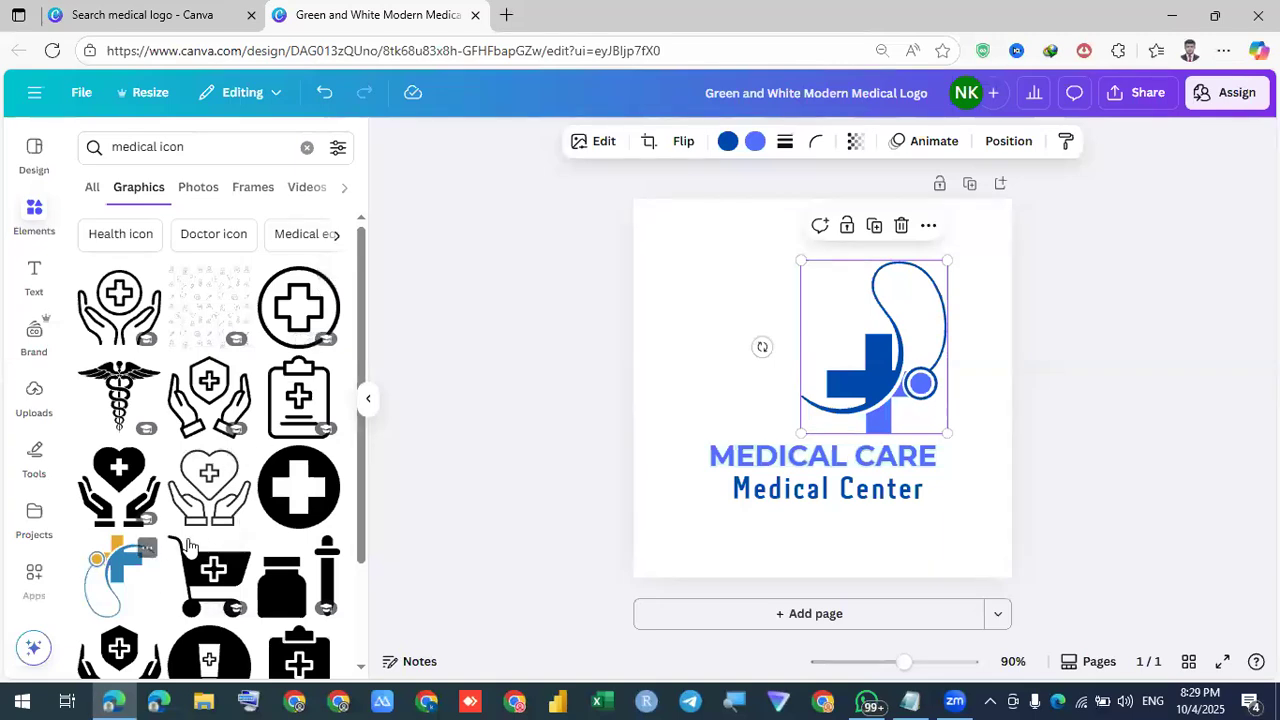
Add a pink heart at the logo's upper left and a green heartbeat at the lower left
scroll(190, 545, "down", 5)
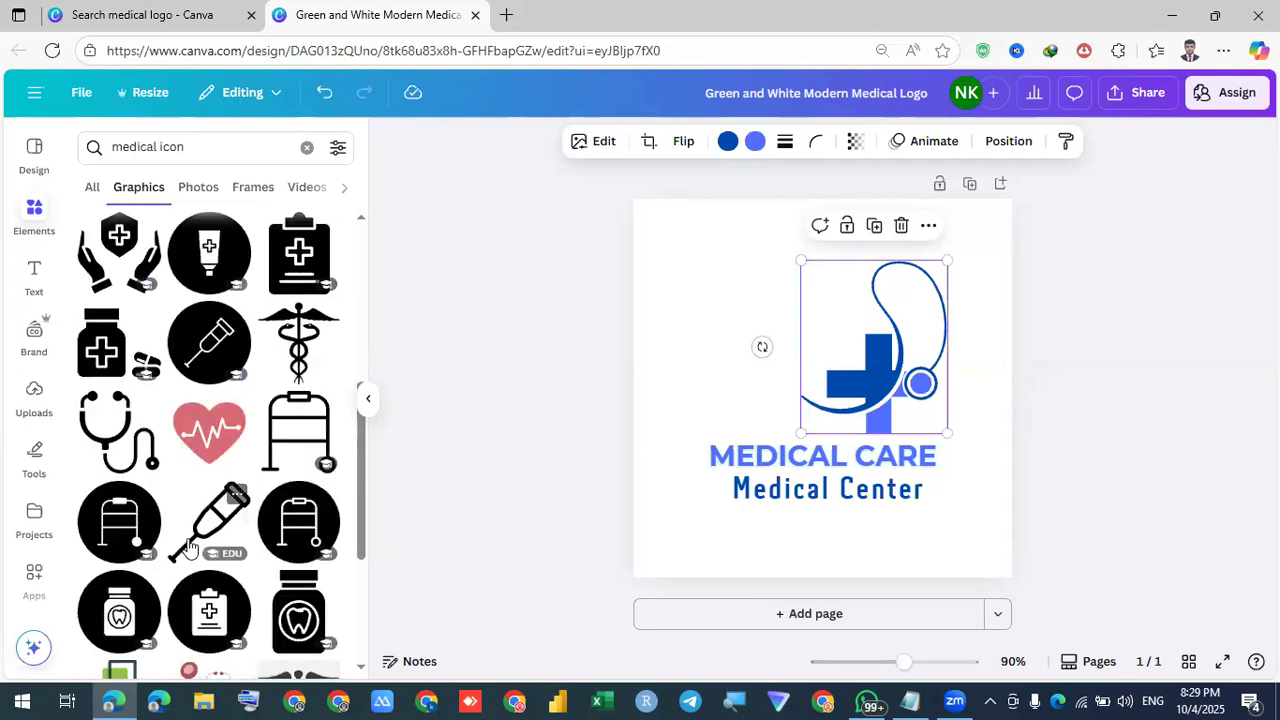
scroll(178, 555, "down", 3)
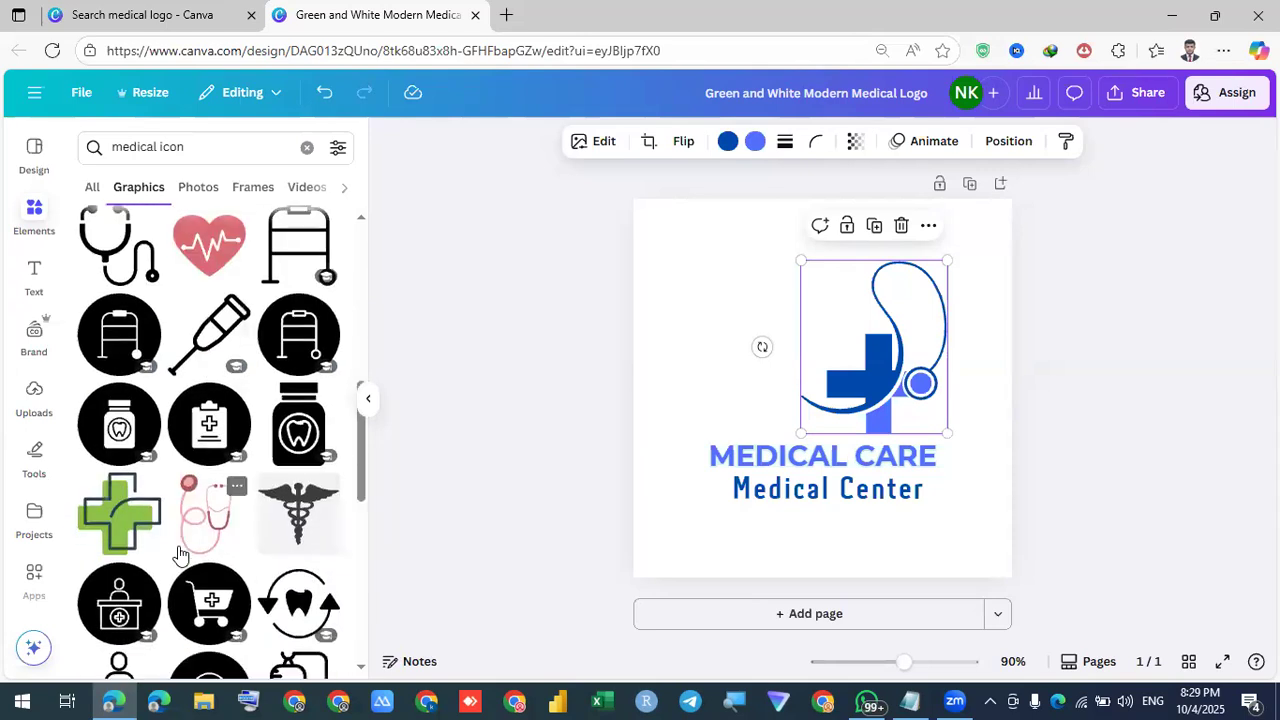
scroll(224, 362, "up", 2)
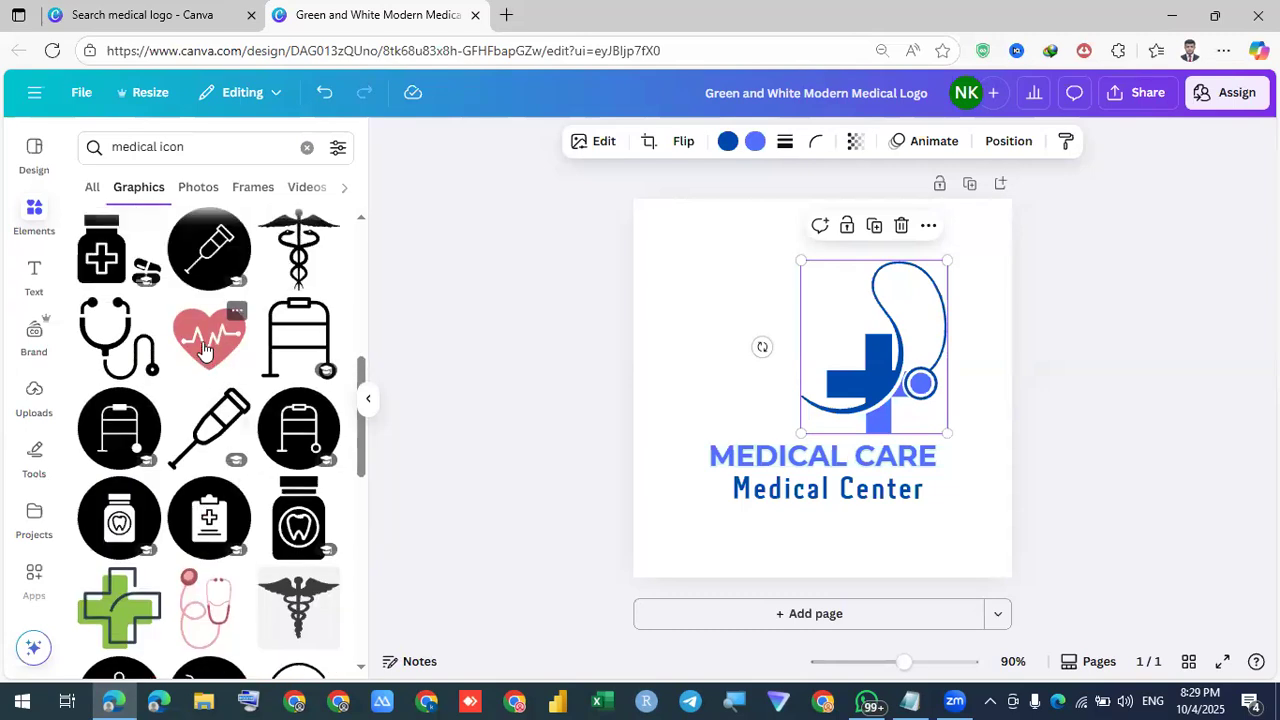
left_click(209, 338)
left_click_drag(735, 300, 680, 284)
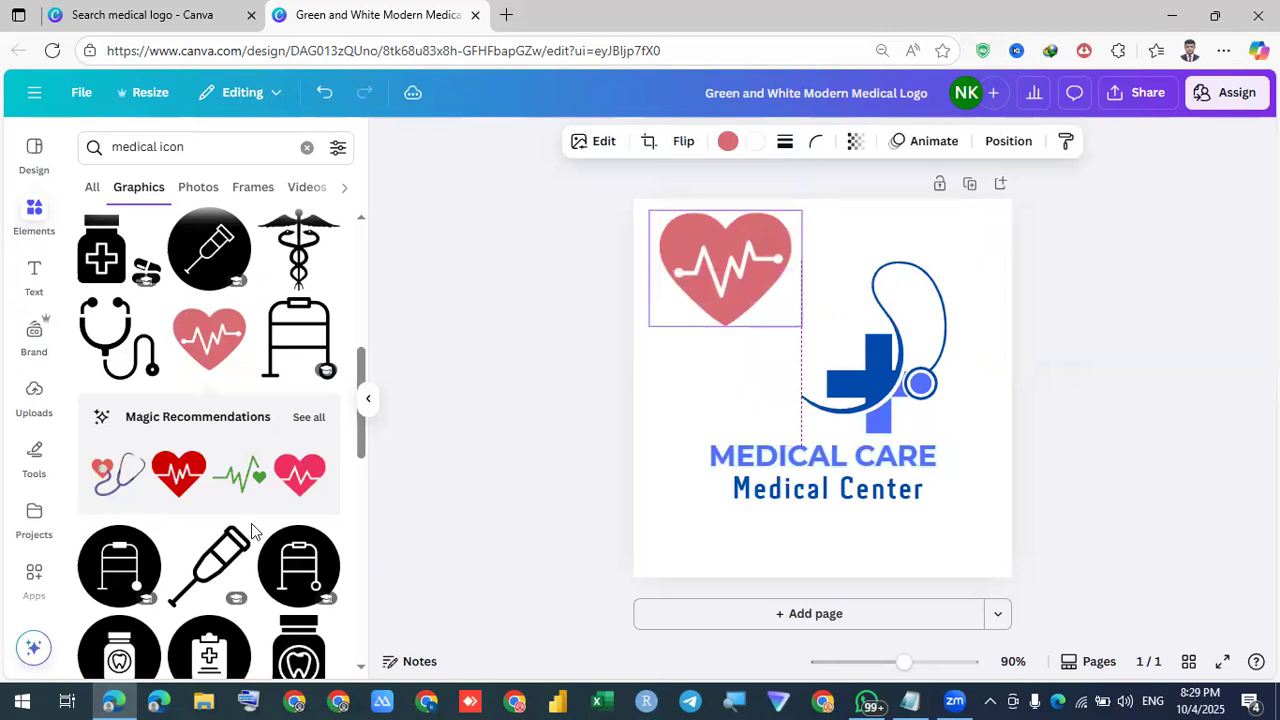
scroll(208, 547, "down", 1)
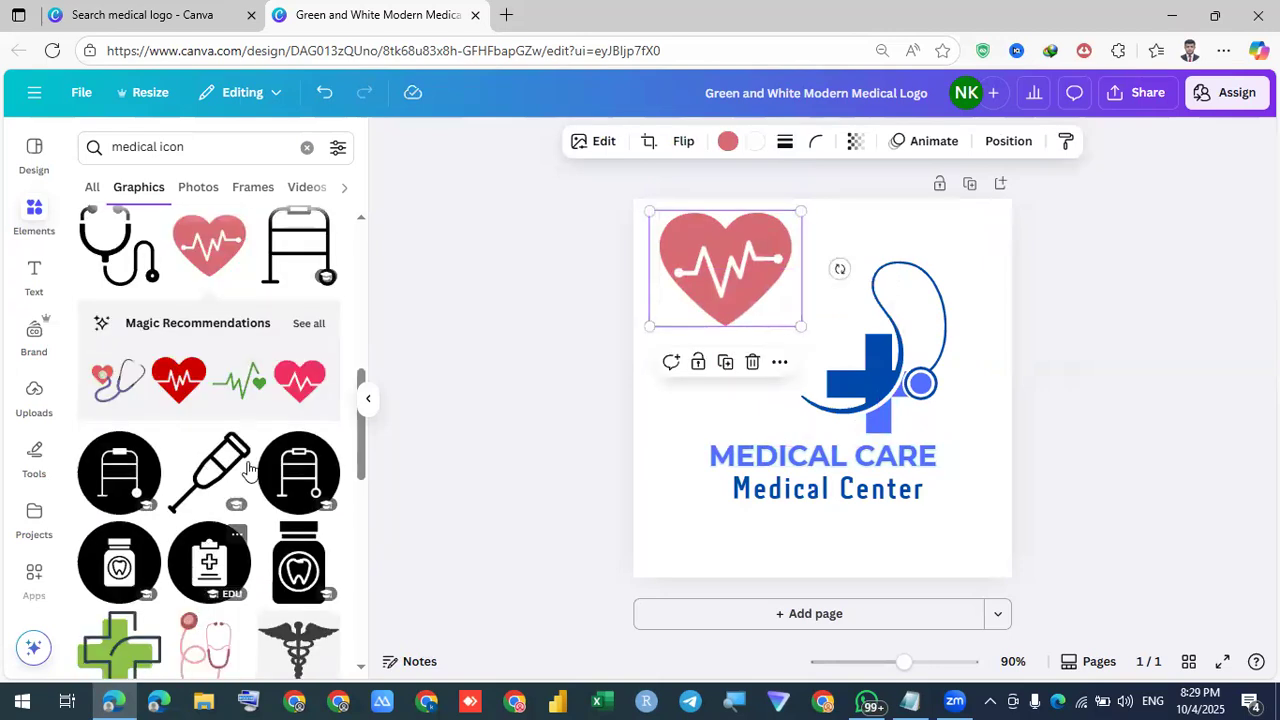
left_click(250, 390)
left_click_drag(804, 390, 685, 546)
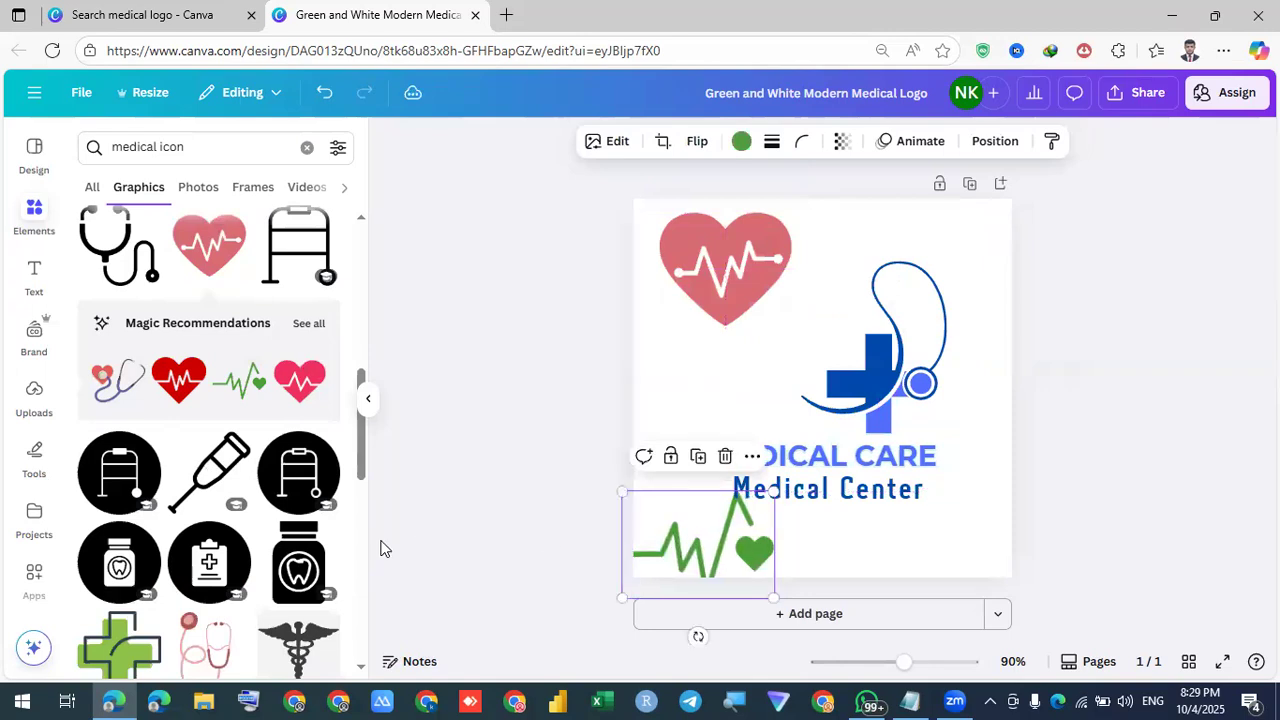
Add a red stethoscope heartbeat and a red heart-line graphic, then remove the pink heart
scroll(190, 565, "down", 1)
scroll(190, 565, "down", 4)
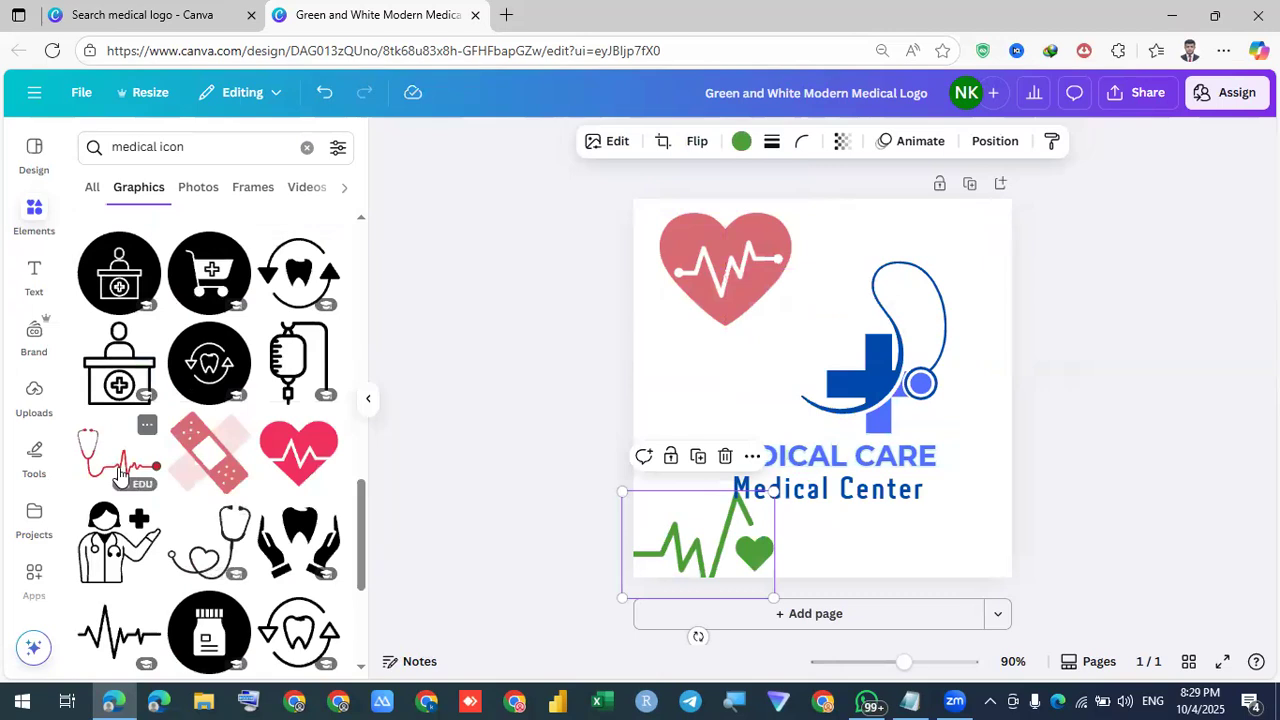
left_click(118, 468)
left_click_drag(721, 399, 615, 402)
scroll(205, 550, "down", 3)
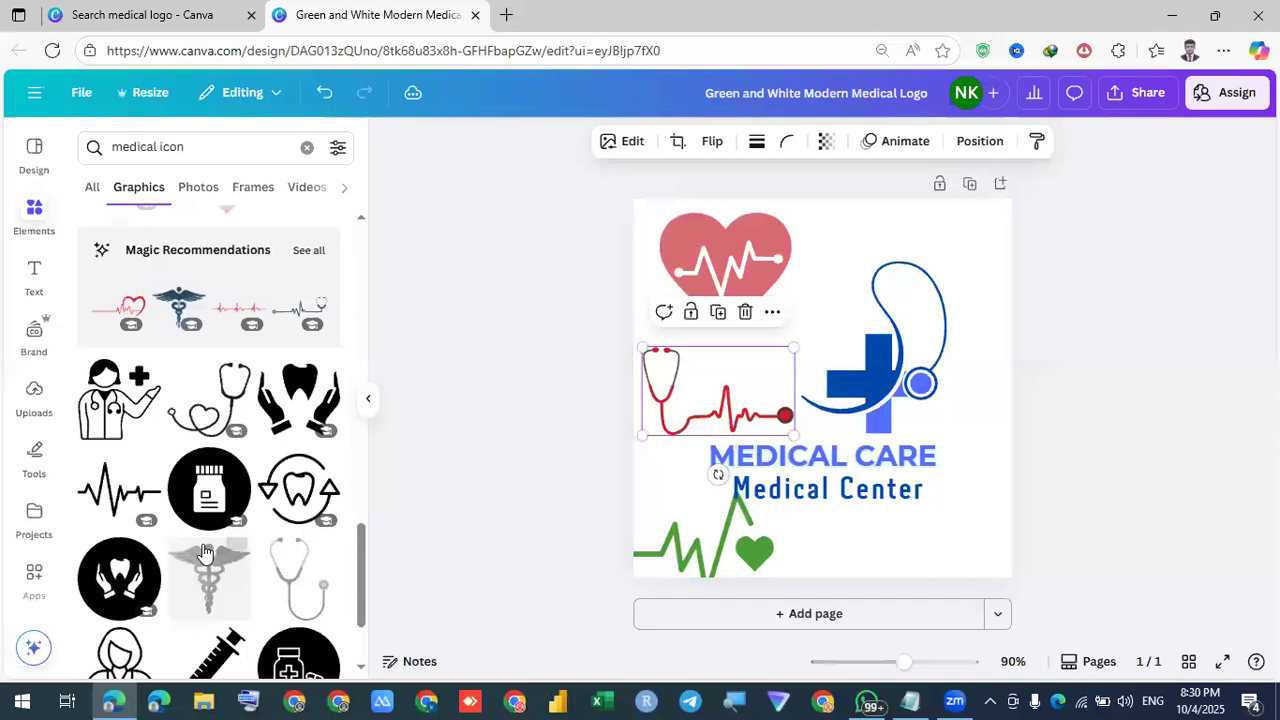
left_click(111, 313)
left_click_drag(858, 400, 955, 530)
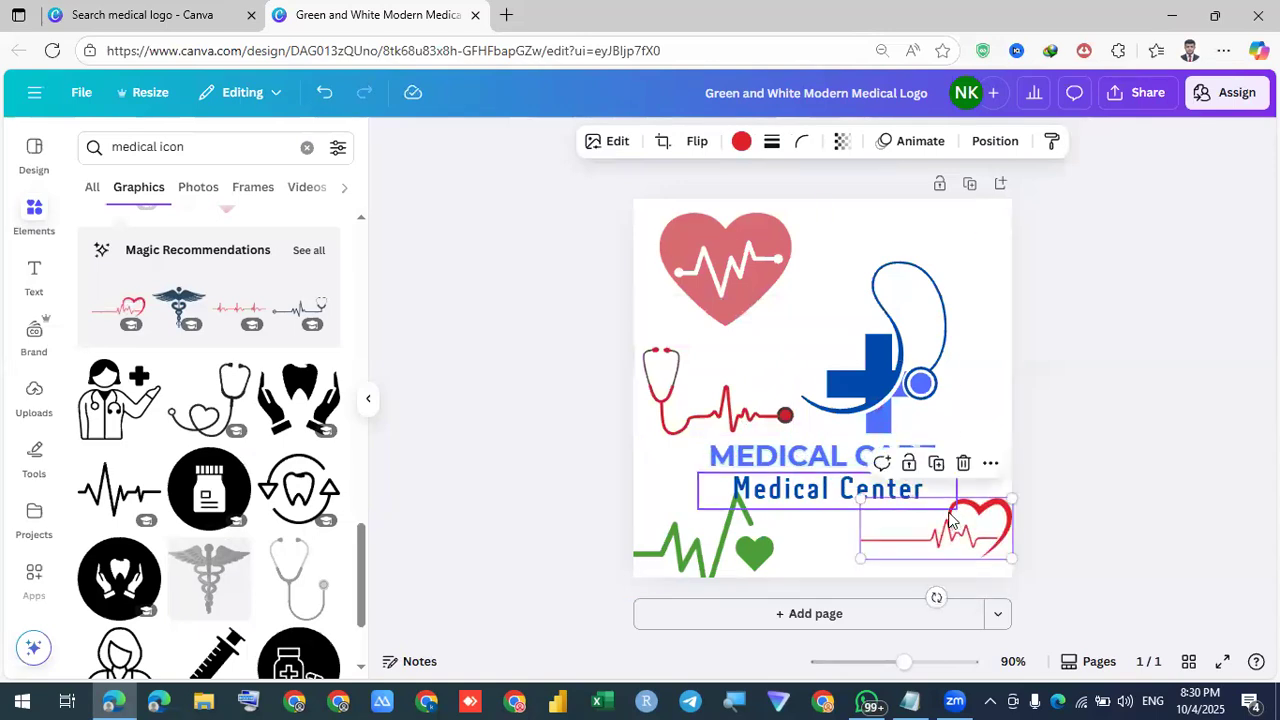
mouse_move(700, 262)
left_mouse_down()
mouse_move(660, 205)
mouse_move(705, 258)
left_mouse_up()
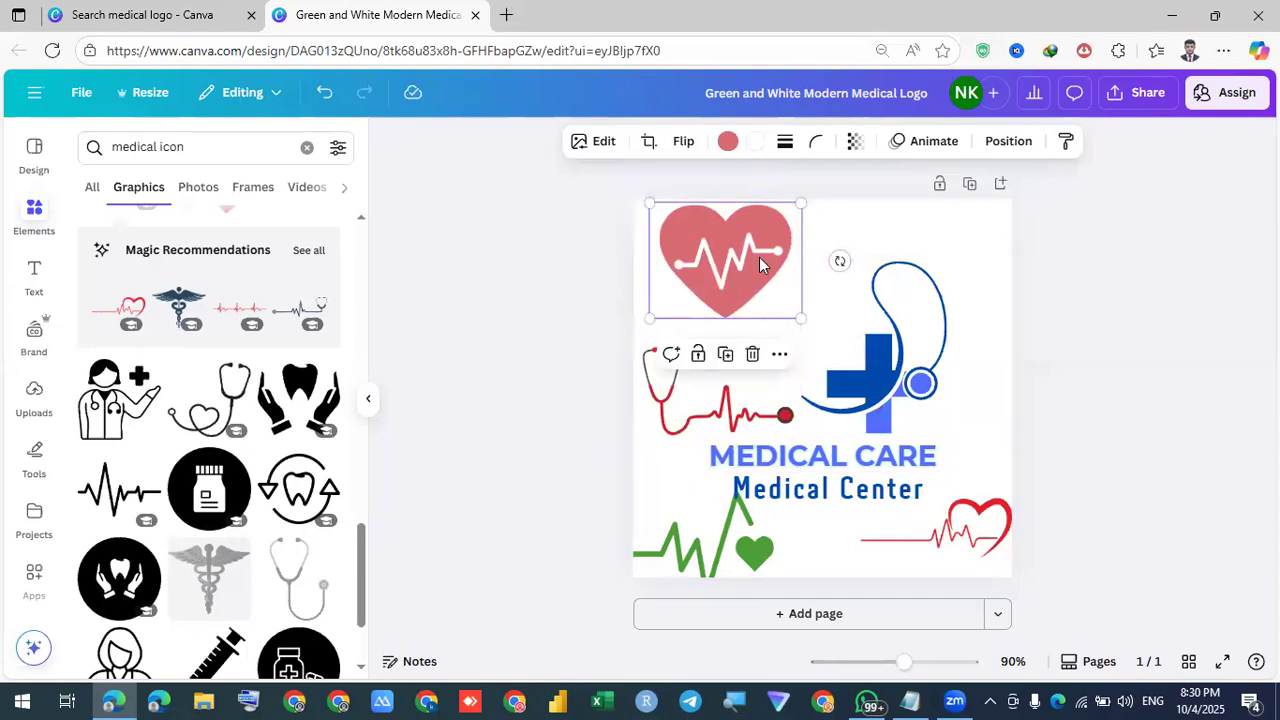
left_click(752, 354)
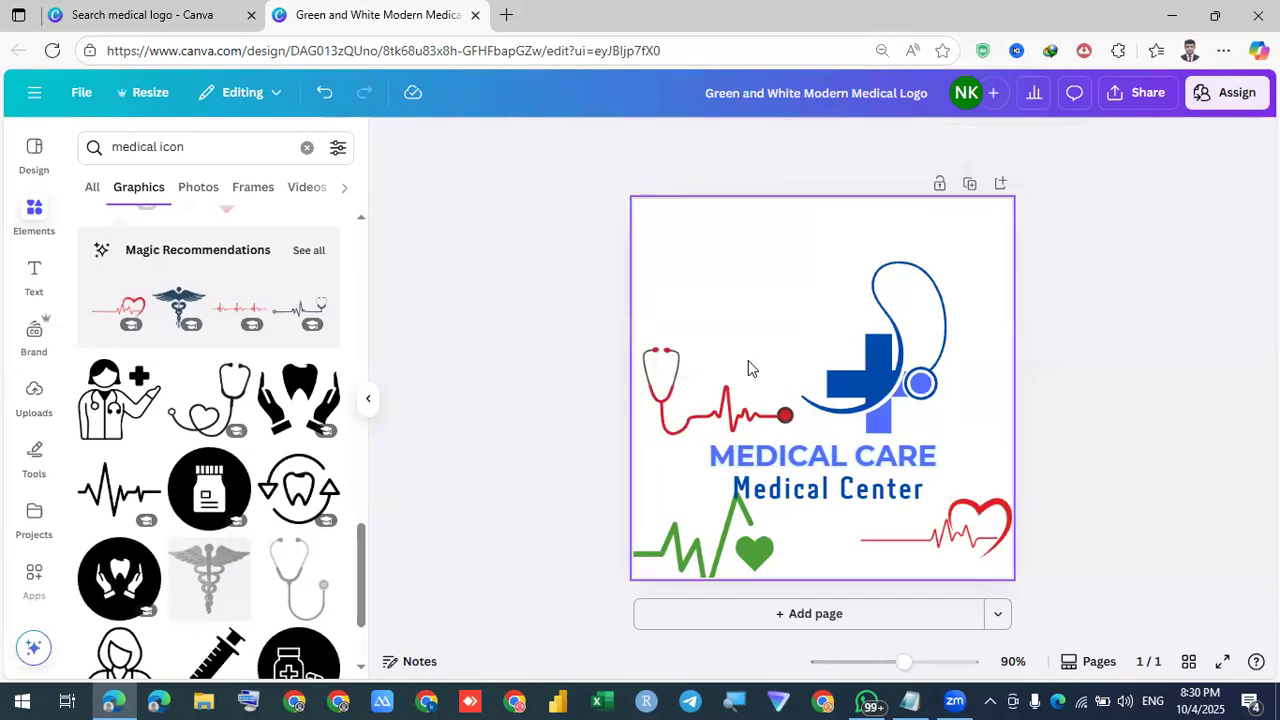
Move the stethoscope heartbeat onto the green heartbeat and place a doctor-with-cross figure left of the logo
left_click_drag(697, 428, 678, 578)
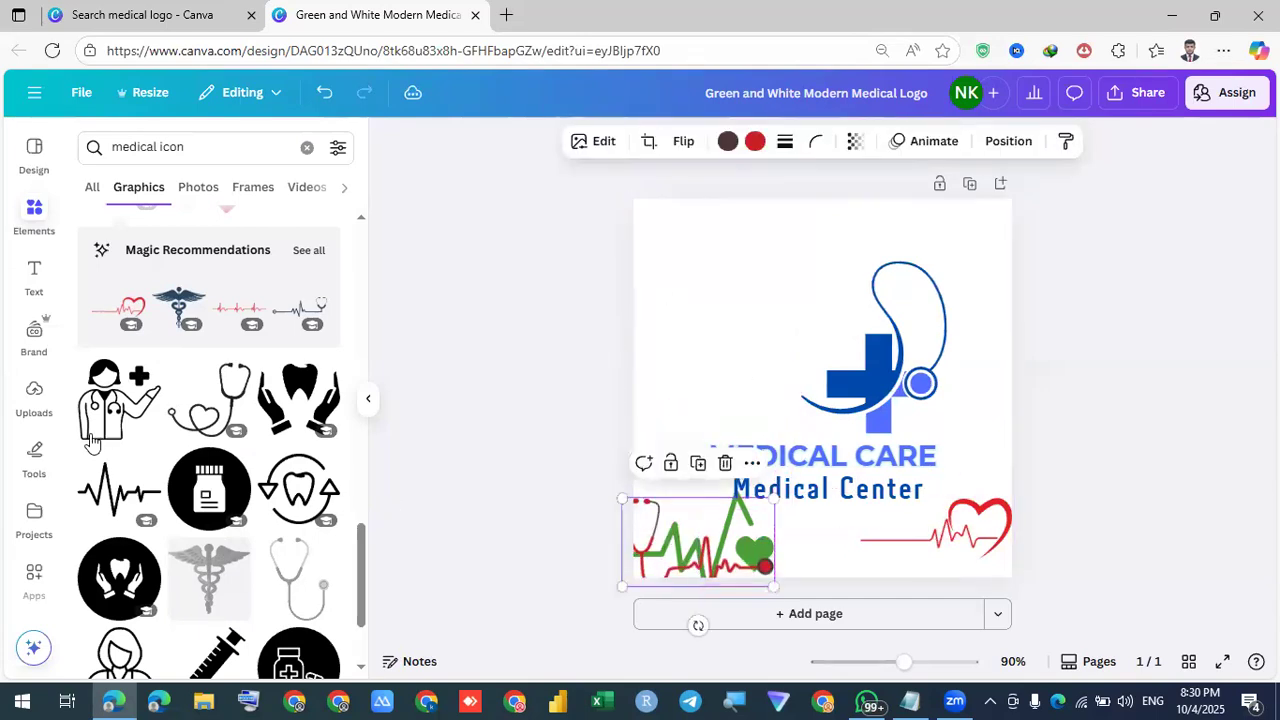
left_click(103, 404)
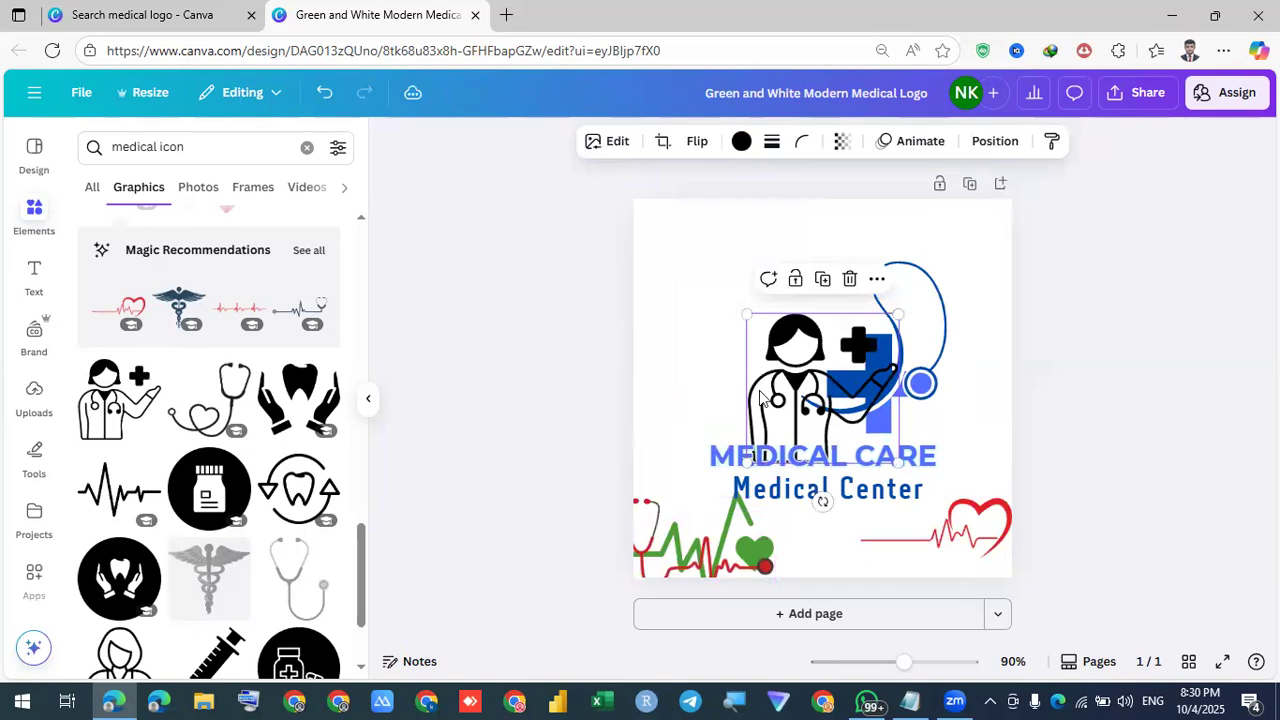
left_click_drag(790, 395, 748, 367)
left_click_drag(652, 377, 650, 364)
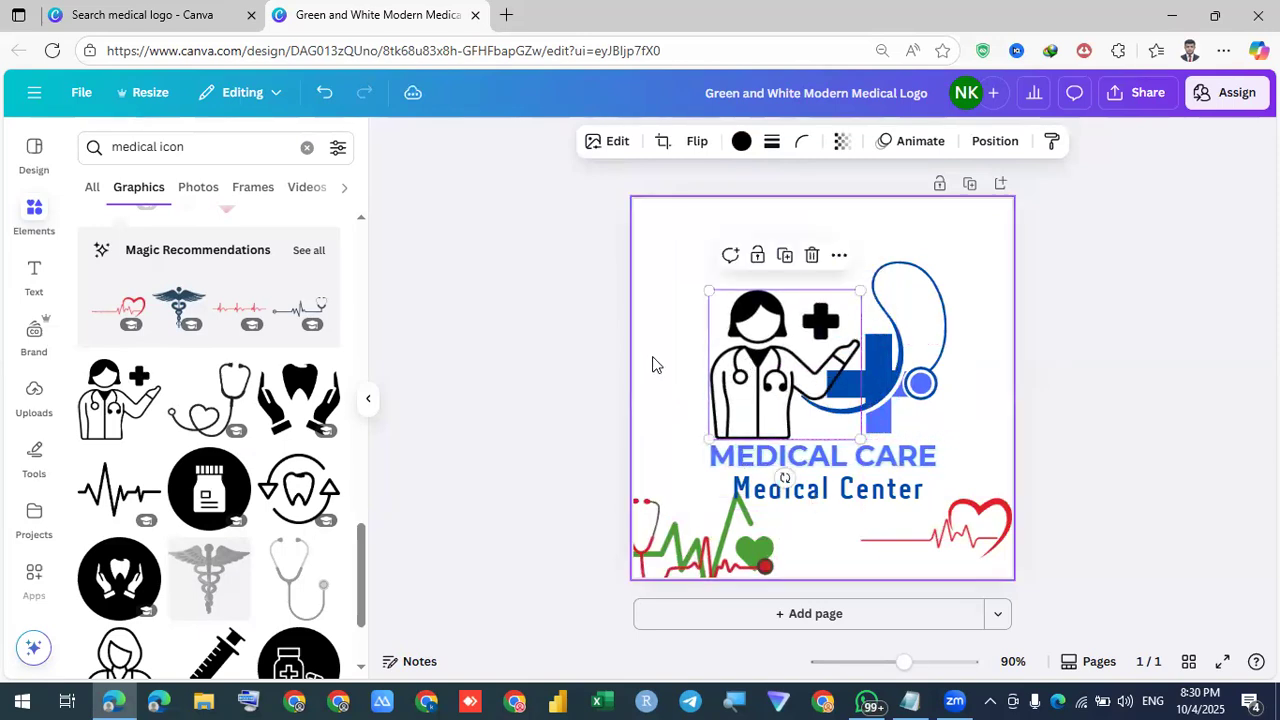
left_click(652, 364)
Make the doctor figure dark blue and fine-tune the doctor and cross-logo positions
left_click(724, 352)
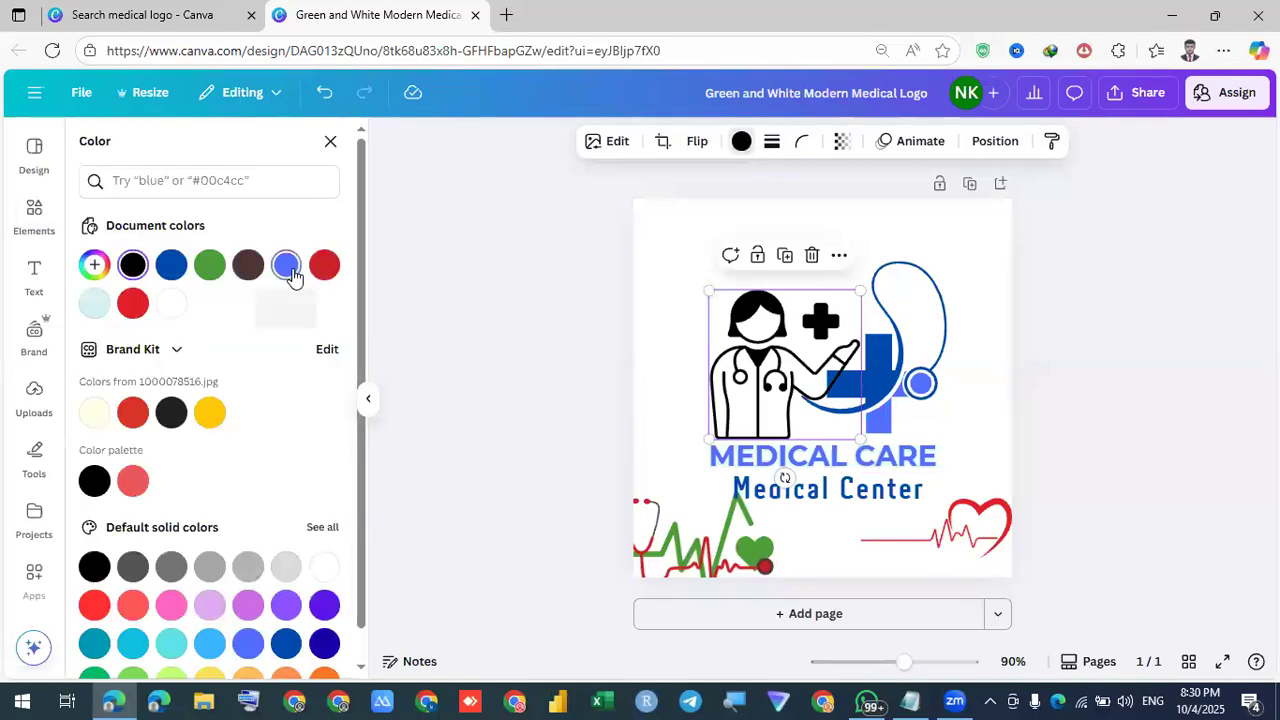
left_click(288, 267)
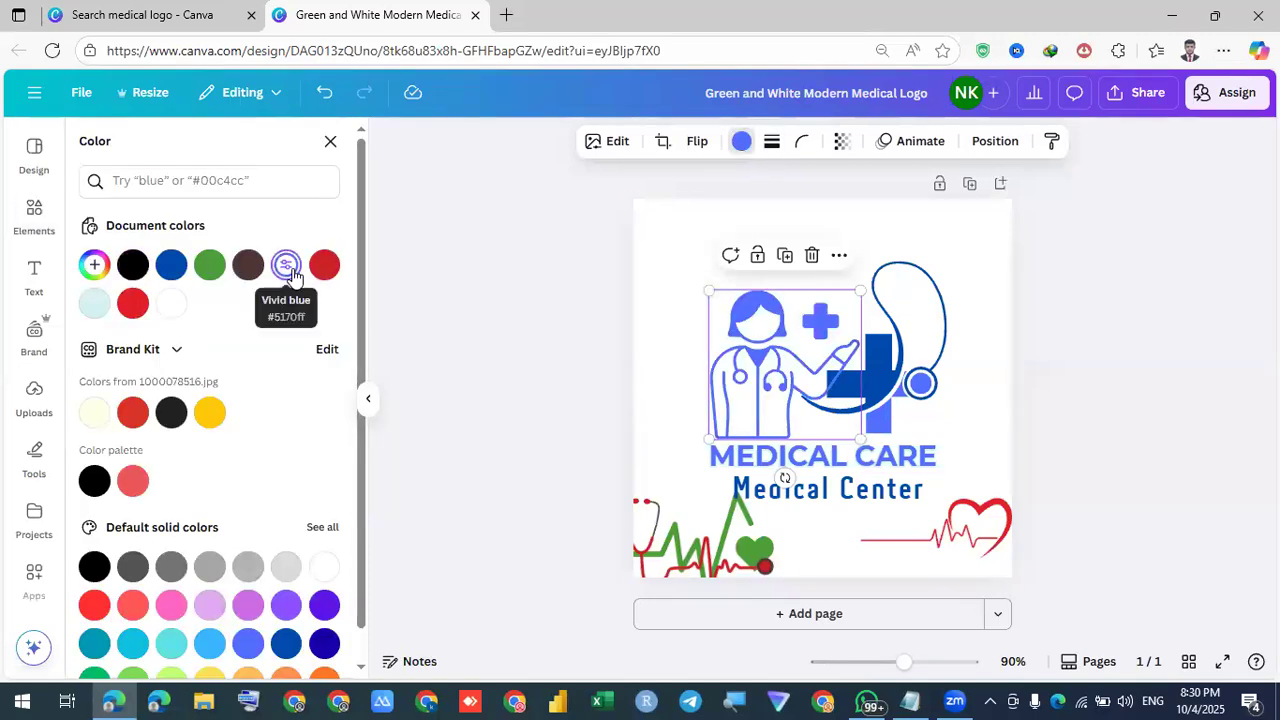
left_click(171, 264)
left_click(1068, 381)
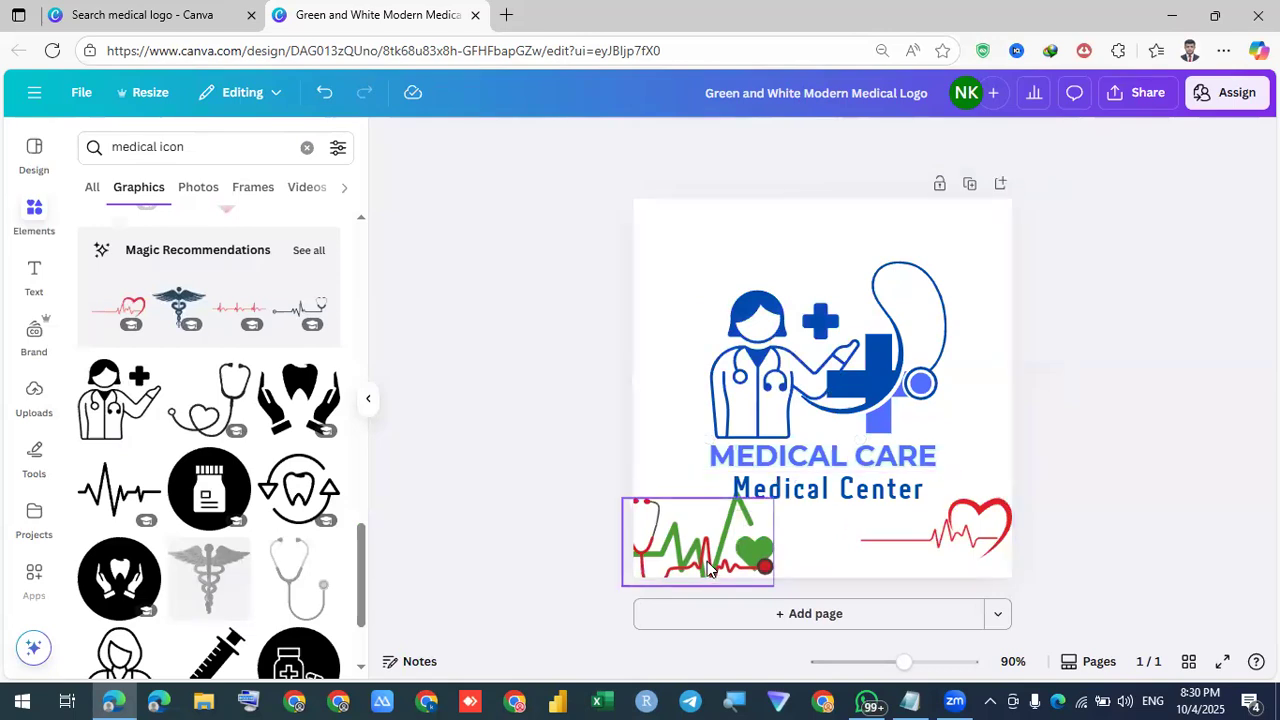
mouse_move(775, 400)
left_mouse_down()
mouse_move(763, 393)
mouse_move(791, 400)
left_mouse_up()
left_click_drag(882, 384, 891, 383)
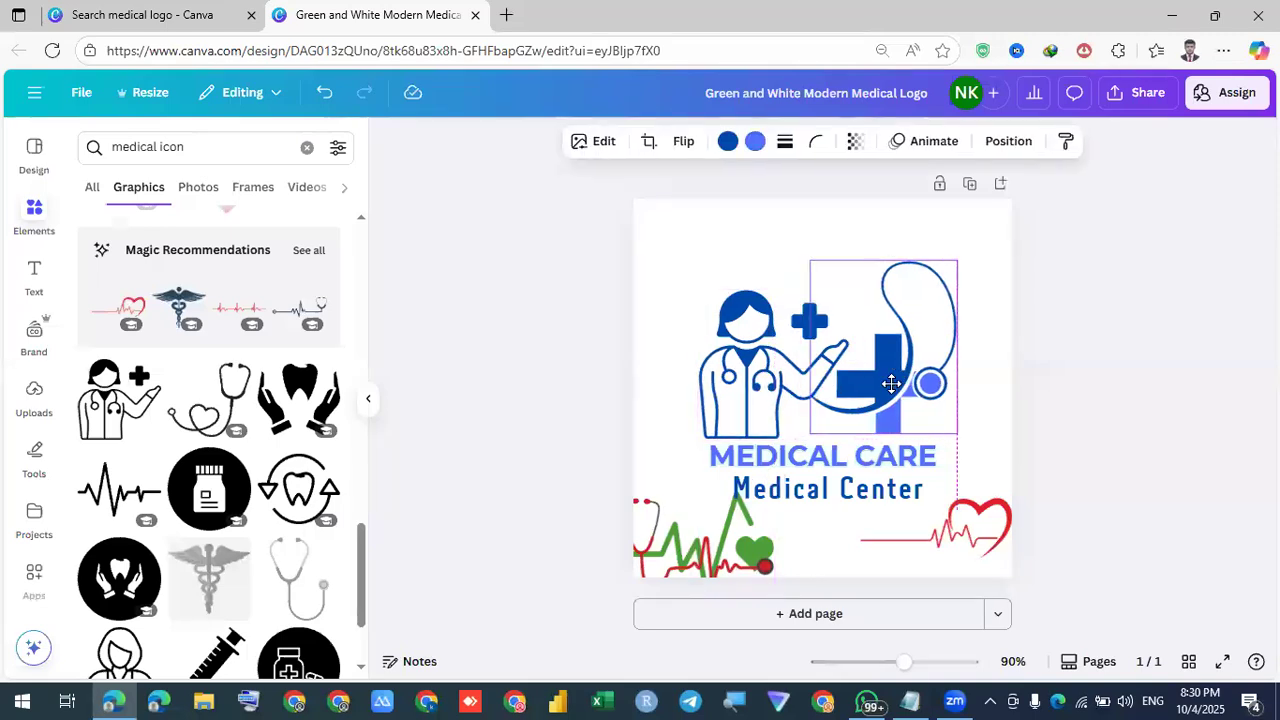
left_click(1040, 428)
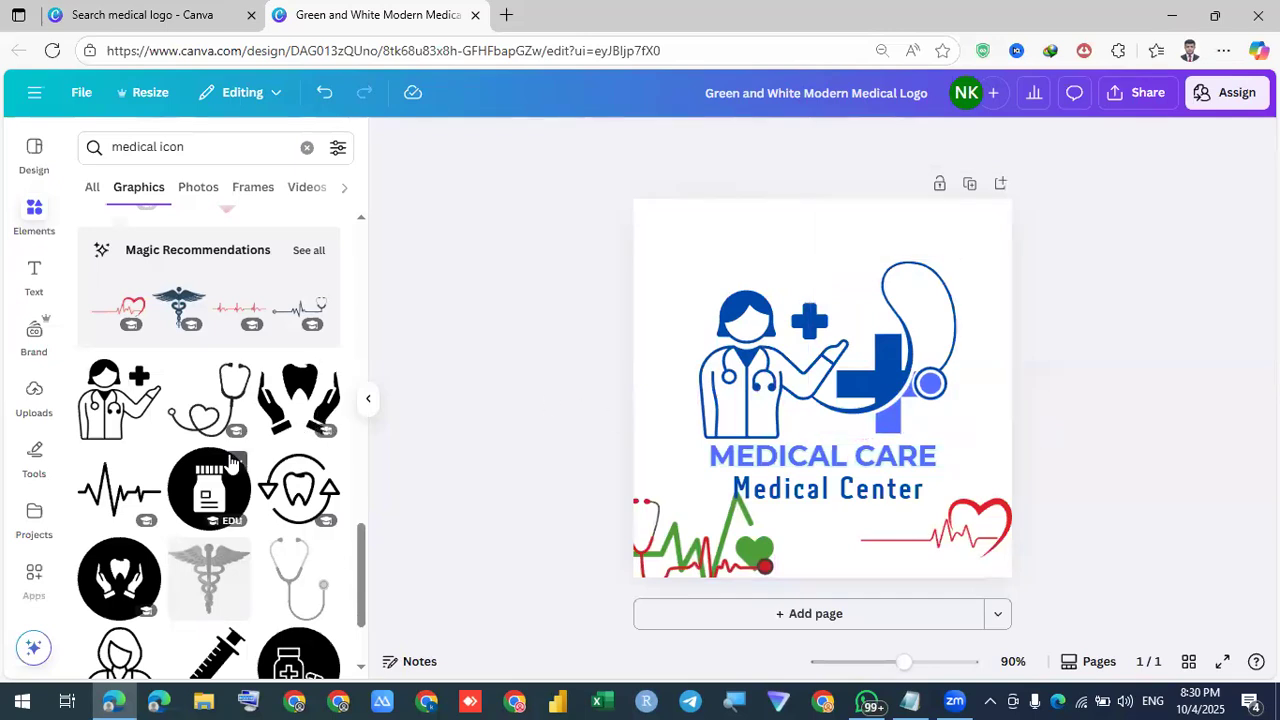
scroll(231, 461, "down", 3)
scroll(231, 461, "down", 5)
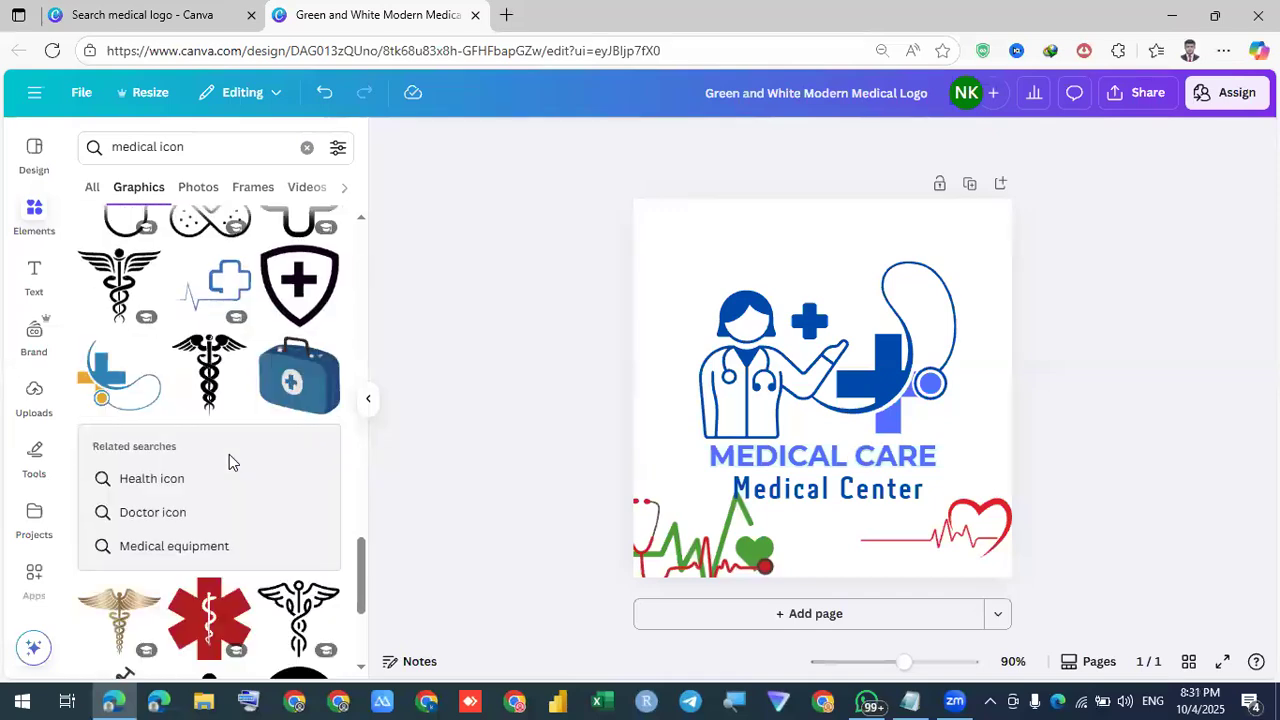
Add a blue shield-with-cross icon, shrink it to about 82×85 and position it above the doctor's cross
left_click(300, 285)
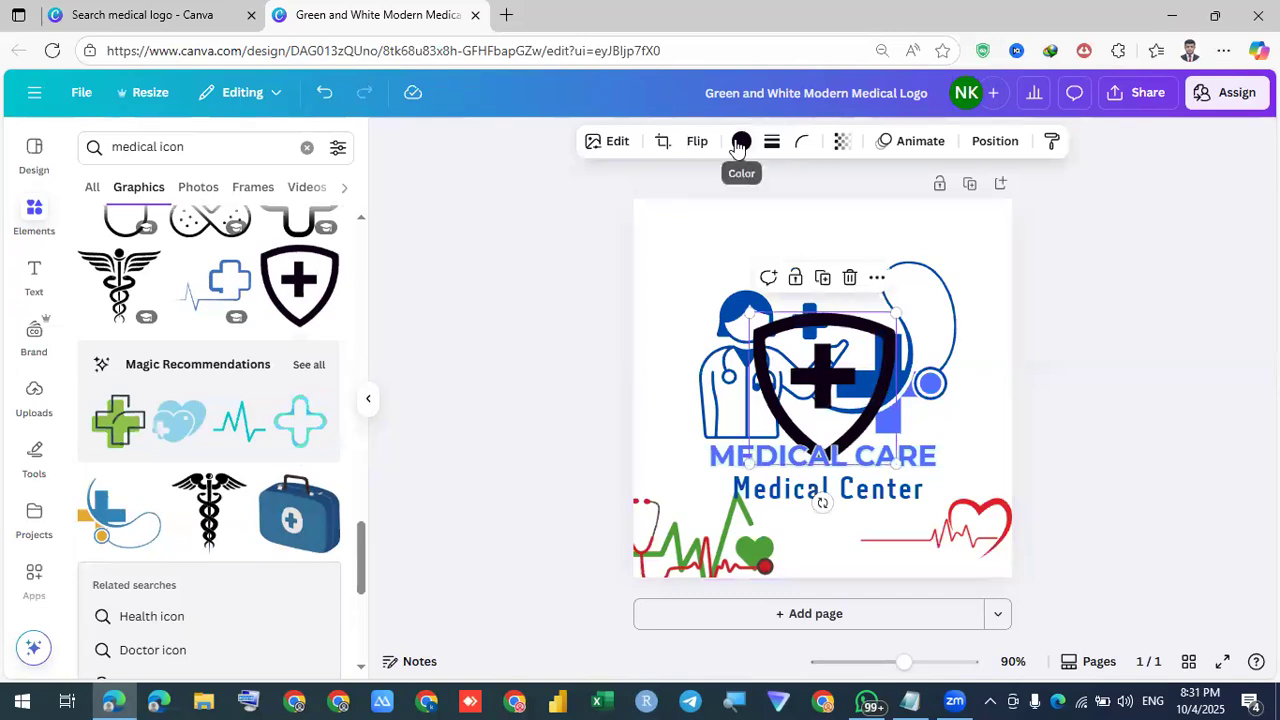
left_click(133, 264)
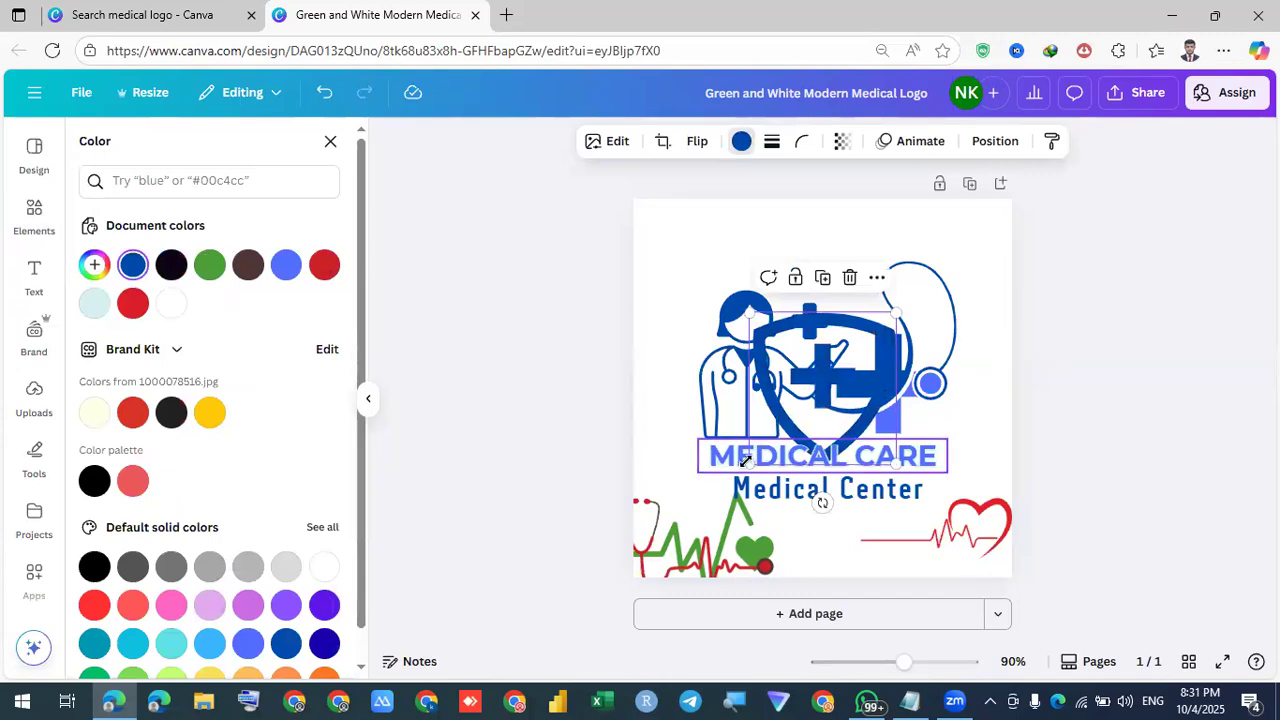
left_click_drag(772, 430, 807, 276)
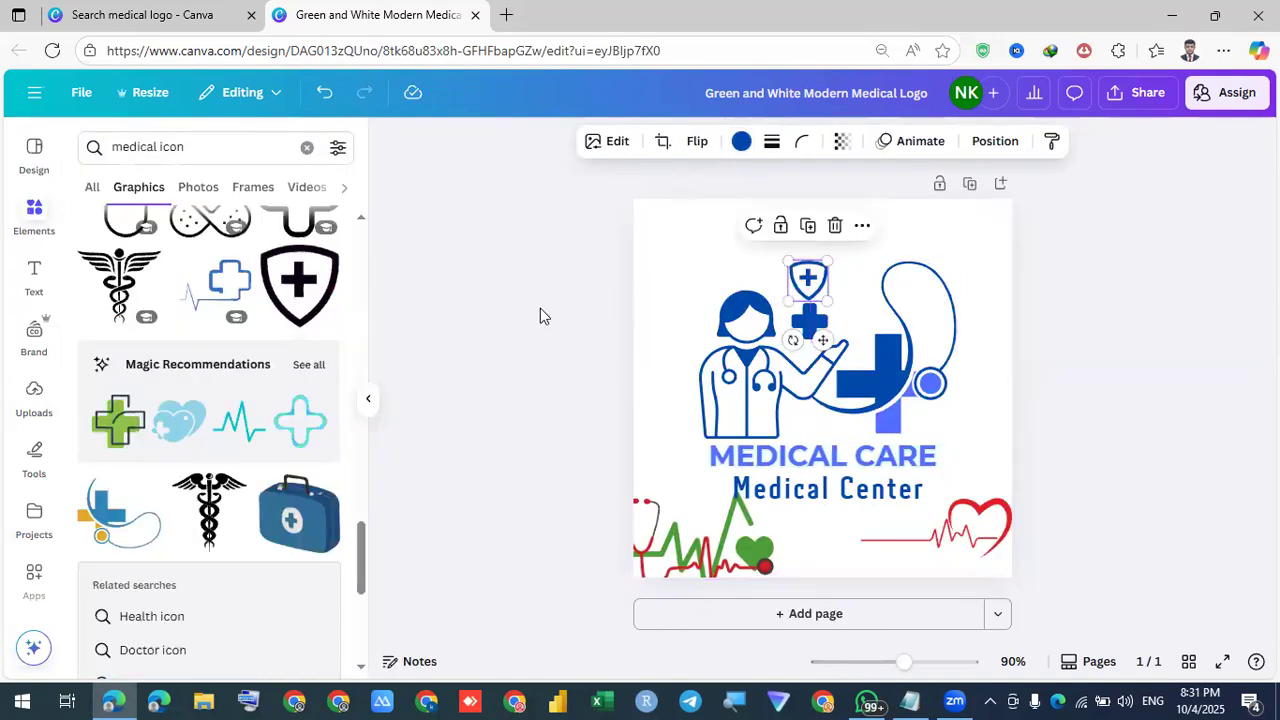
scroll(540, 308, "up", 5, "ctrl")
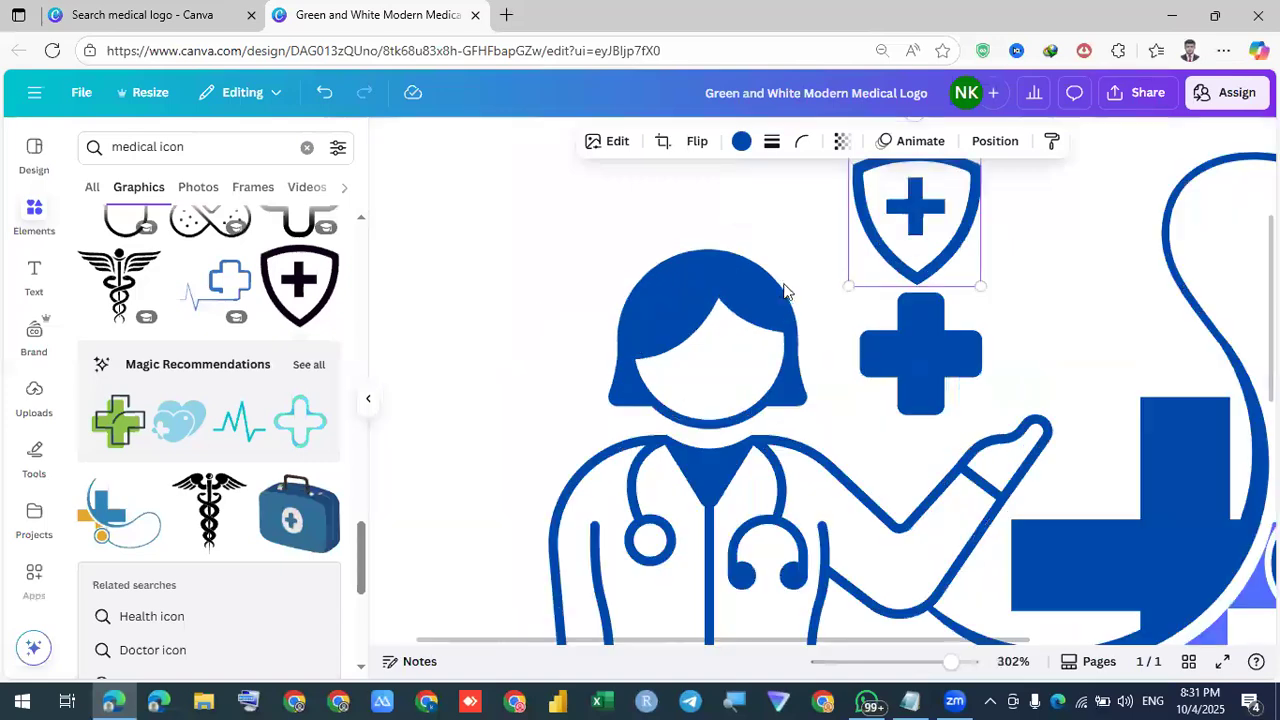
left_click(812, 258)
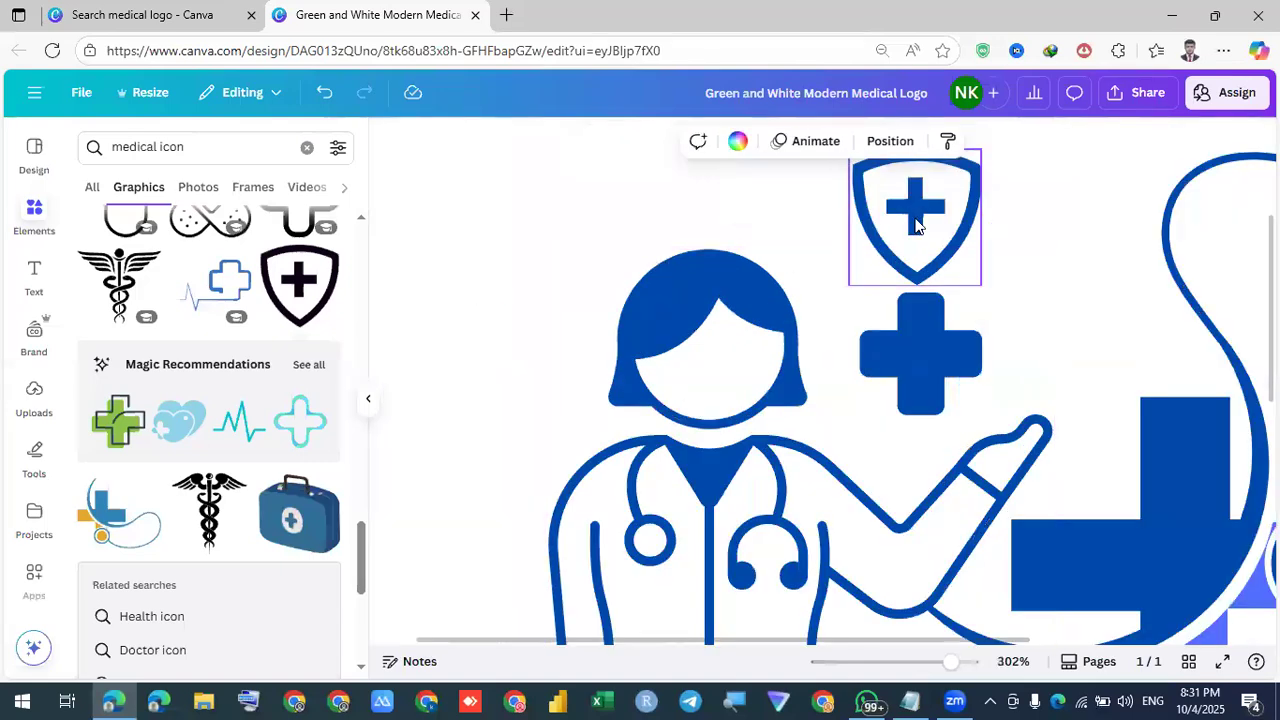
left_click(914, 222)
key("Down")
key("Down")
key("Down")
key("Down")
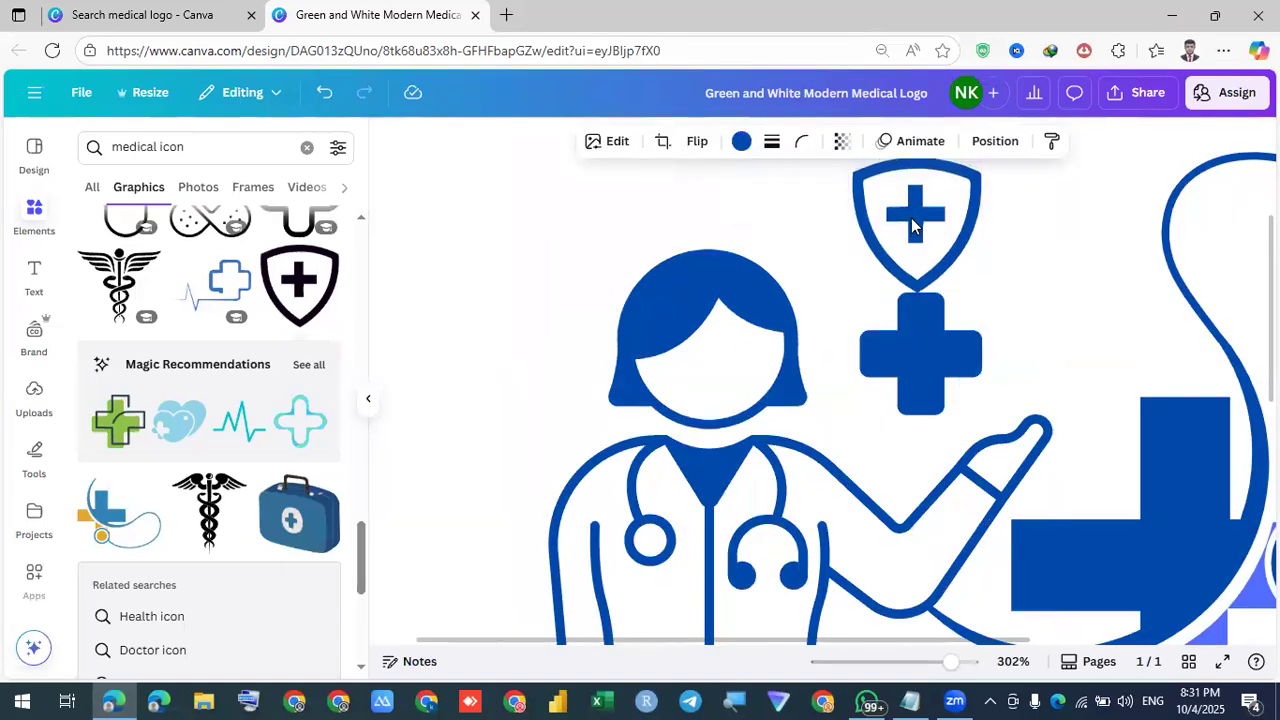
scroll(896, 407, "down", 5, "ctrl")
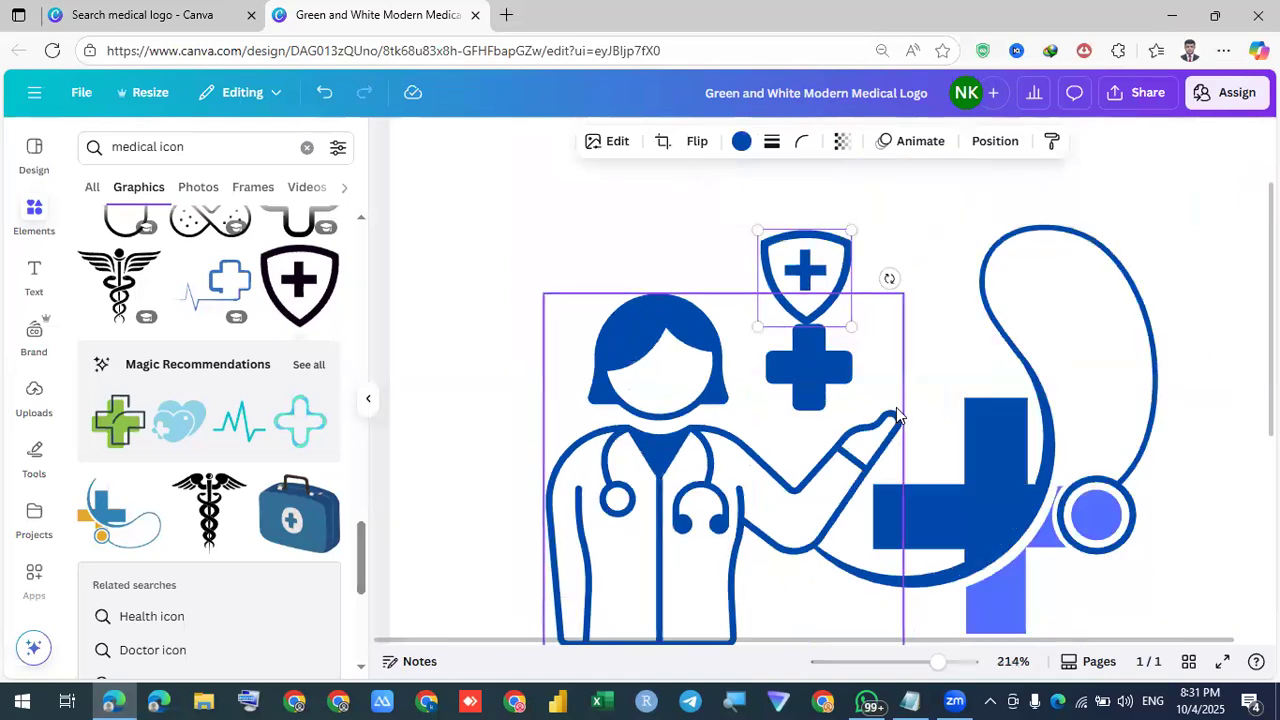
scroll(896, 407, "down", 2)
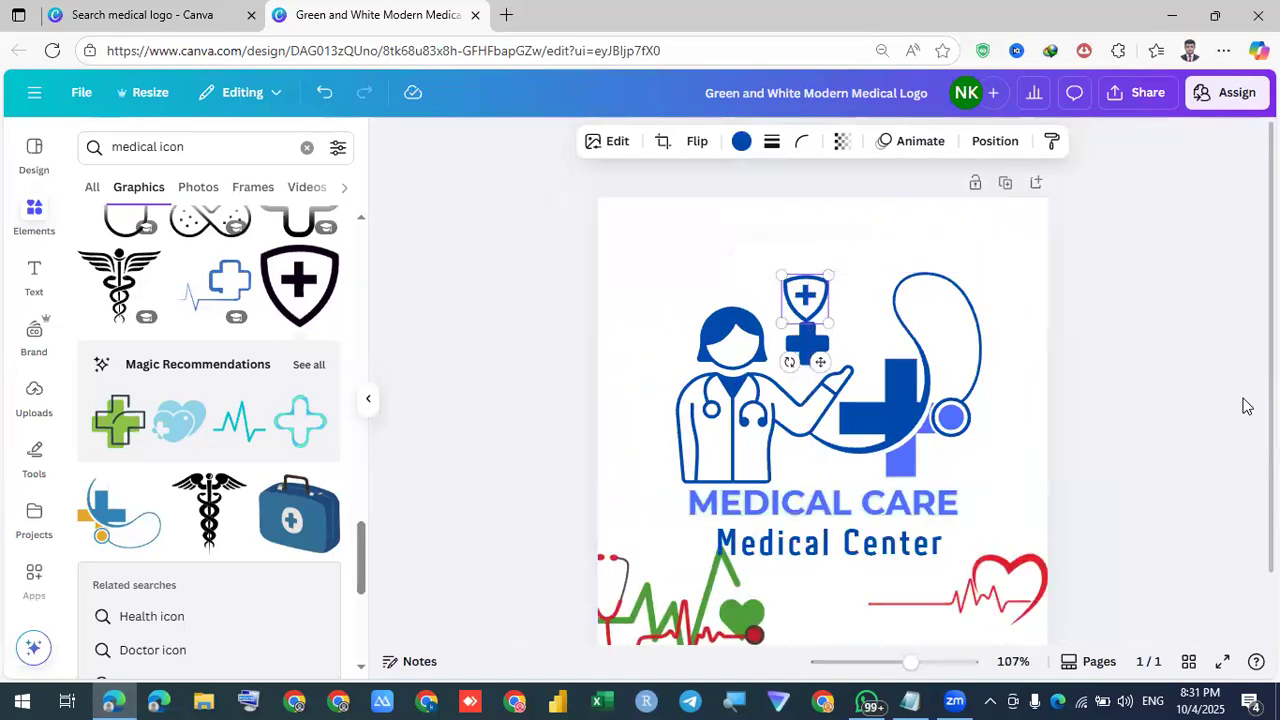
left_click(1211, 403)
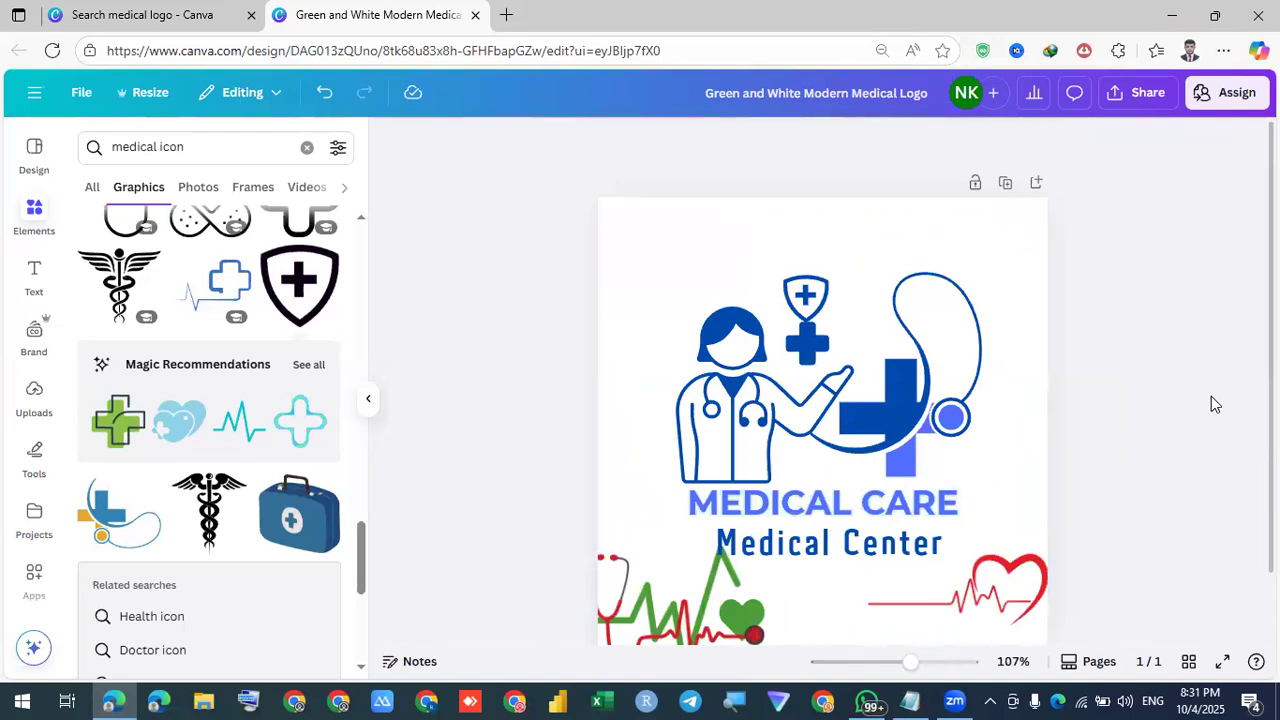
left_click(993, 580)
Delete the red and green heart-line graphics
key("Delete")
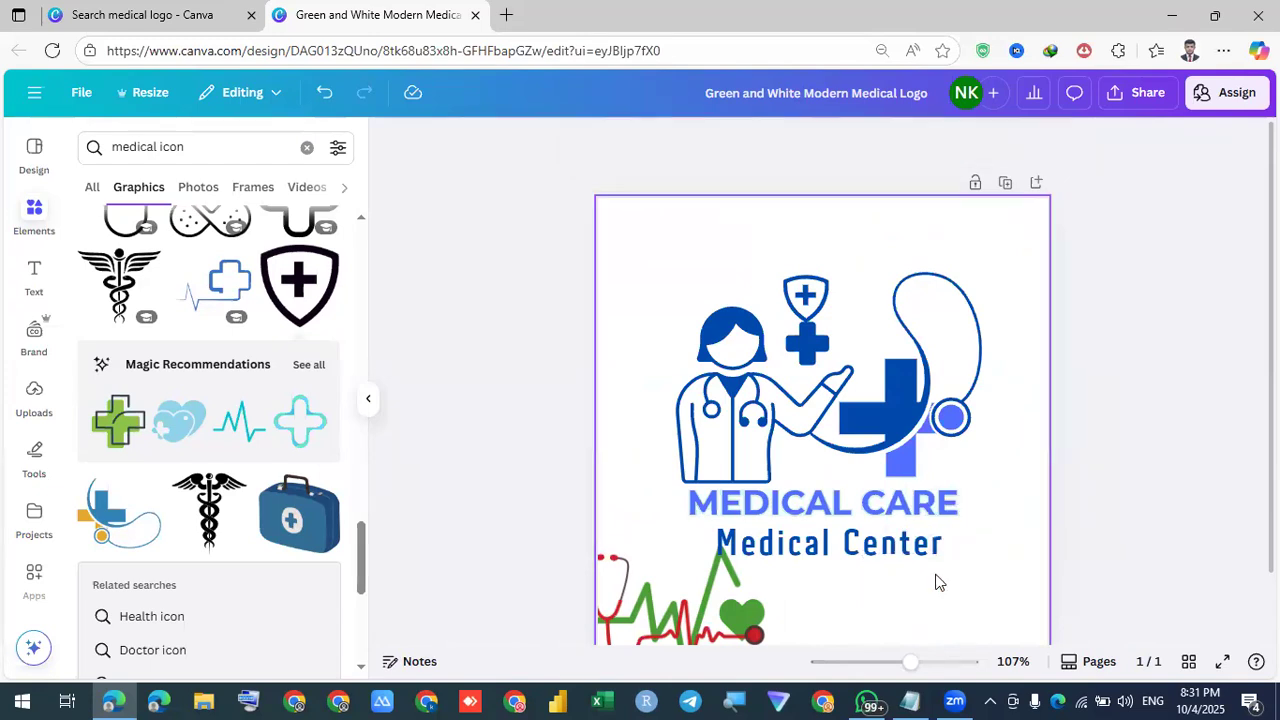
scroll(744, 580, "down", 2)
left_click(686, 562)
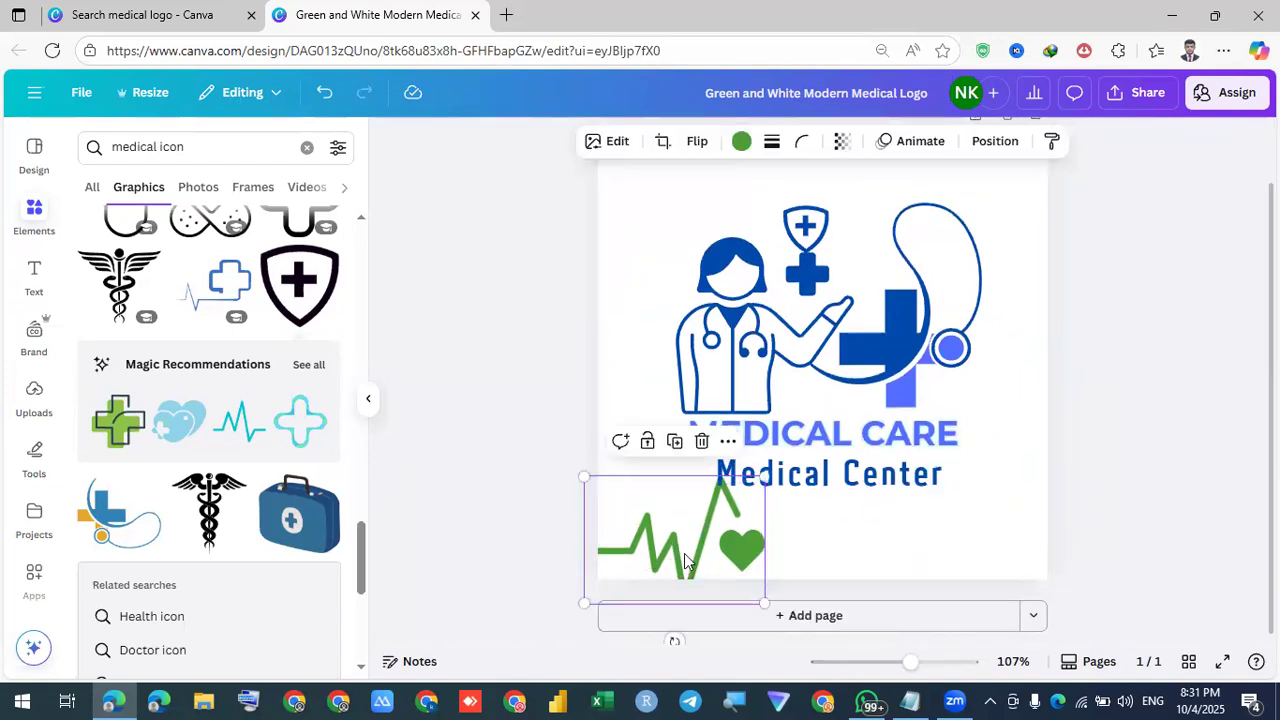
key("Delete")
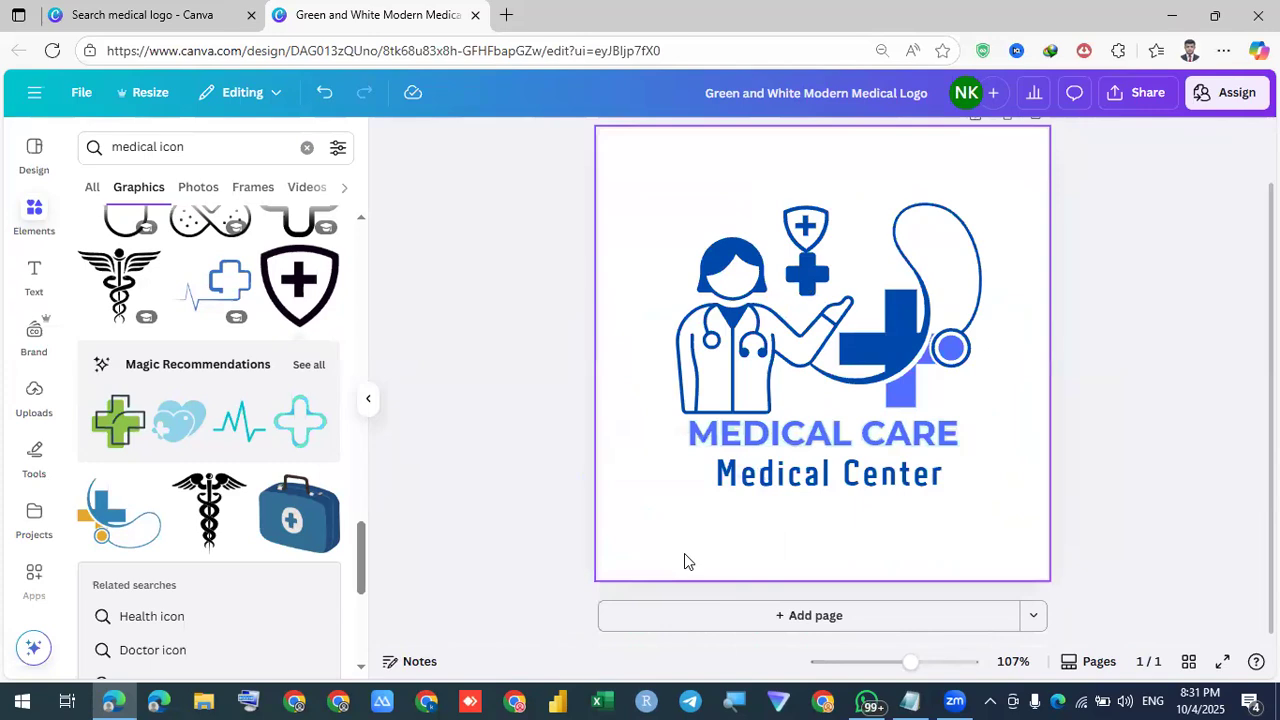
Retitle the logo 'MEDICARE' and change the subtitle to 'Health Care Hospital'
double_click(792, 432)
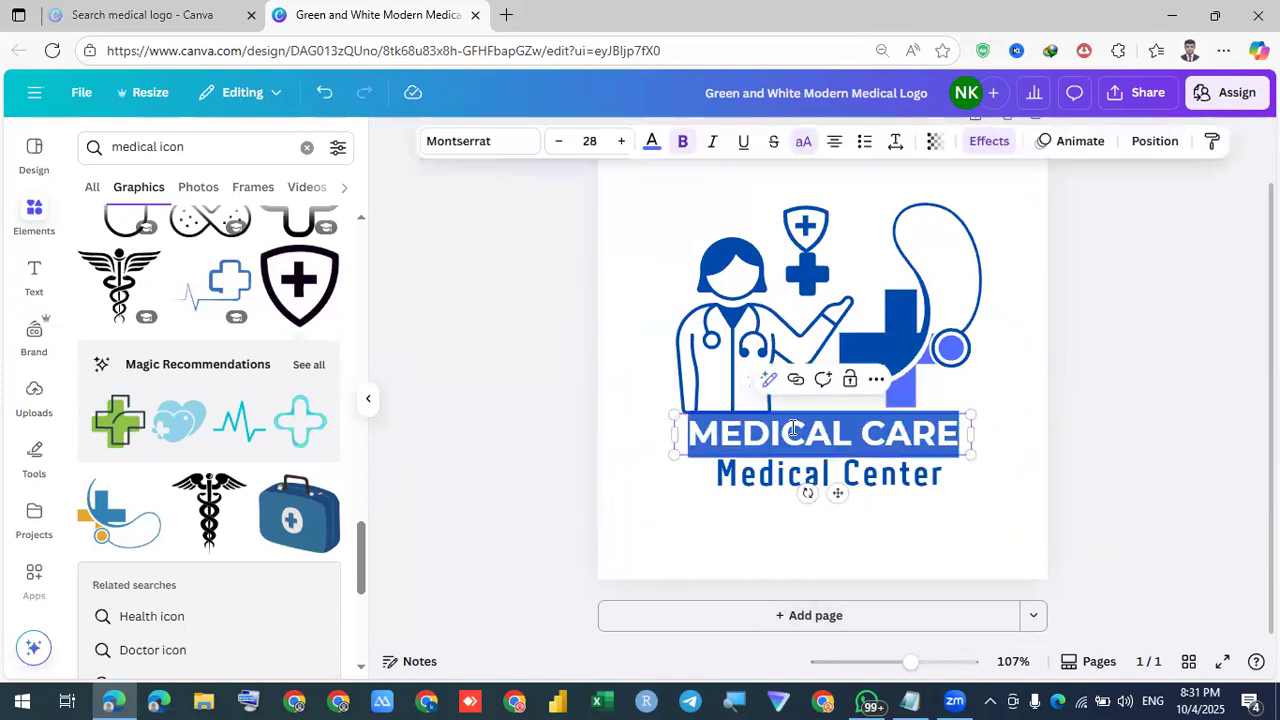
key("BackSpace")
type("ME")
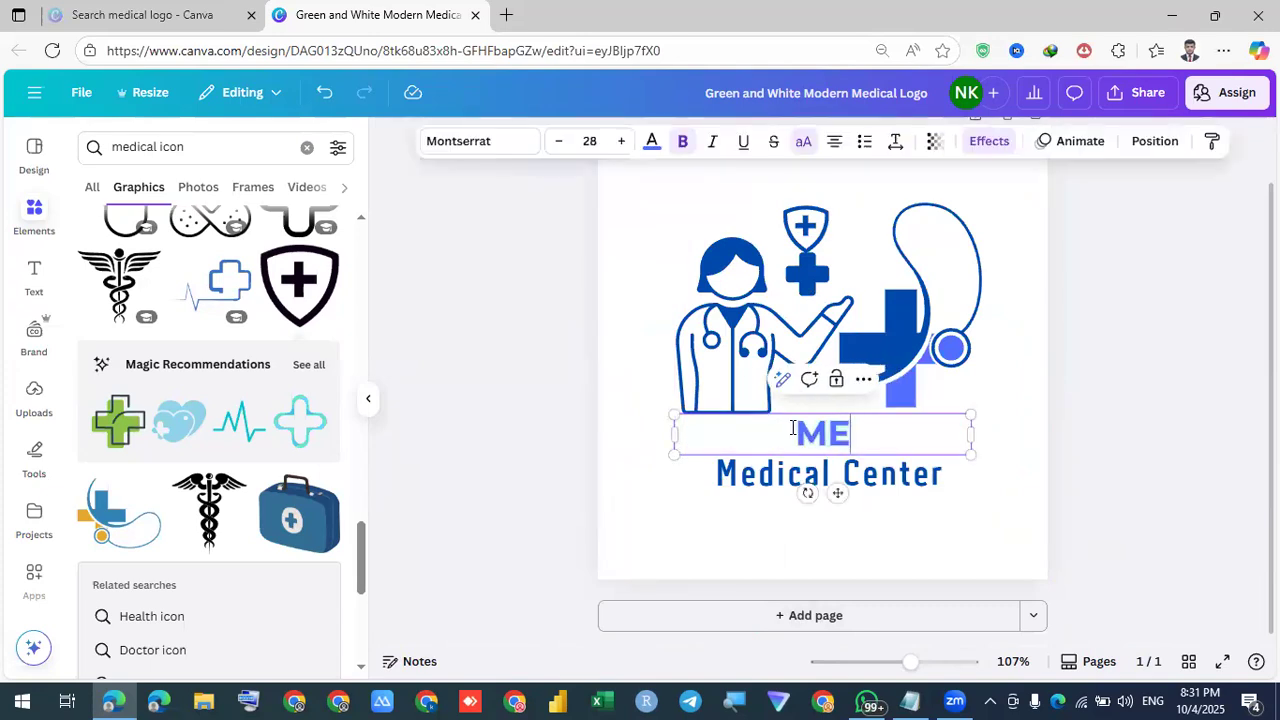
type("DICARE")
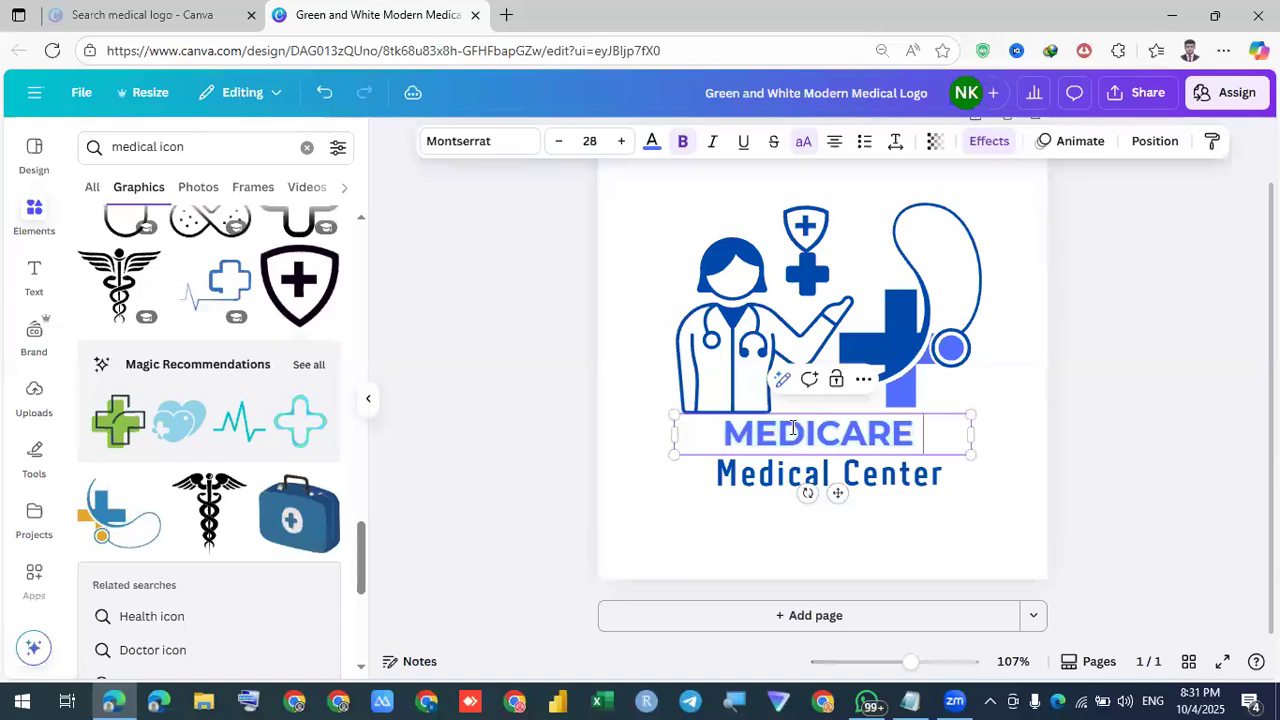
double_click(773, 476)
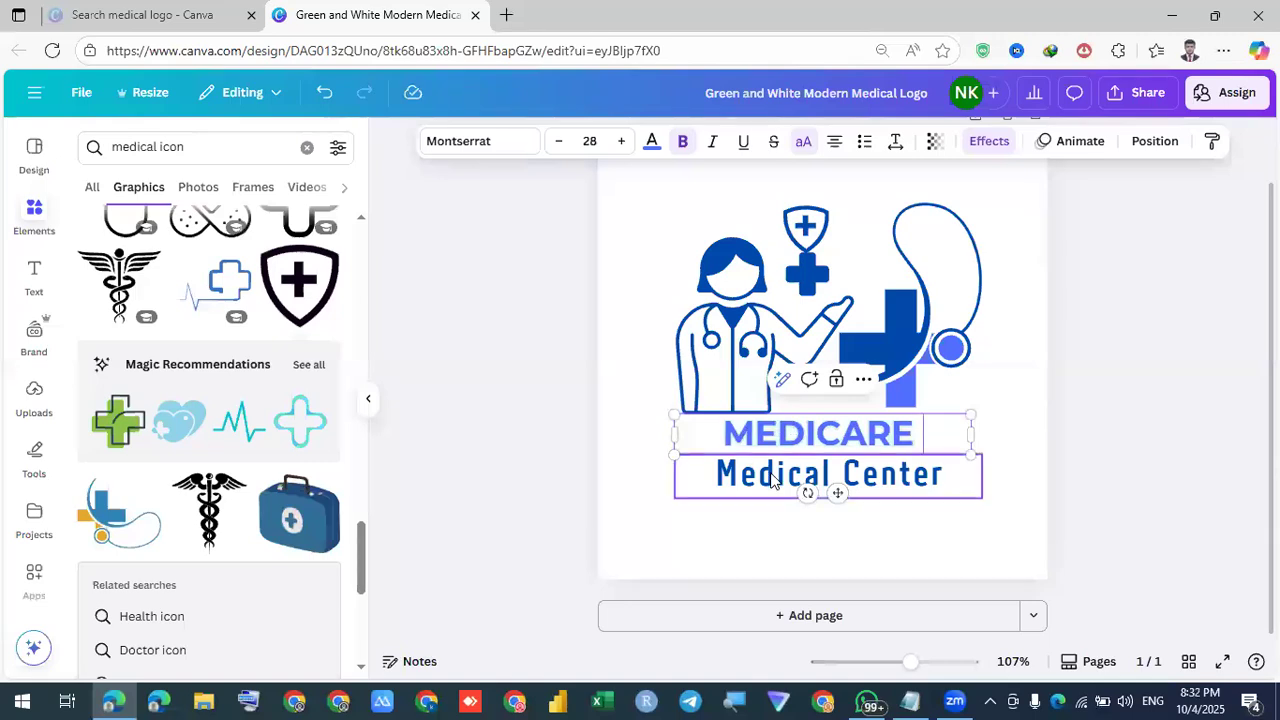
type("H")
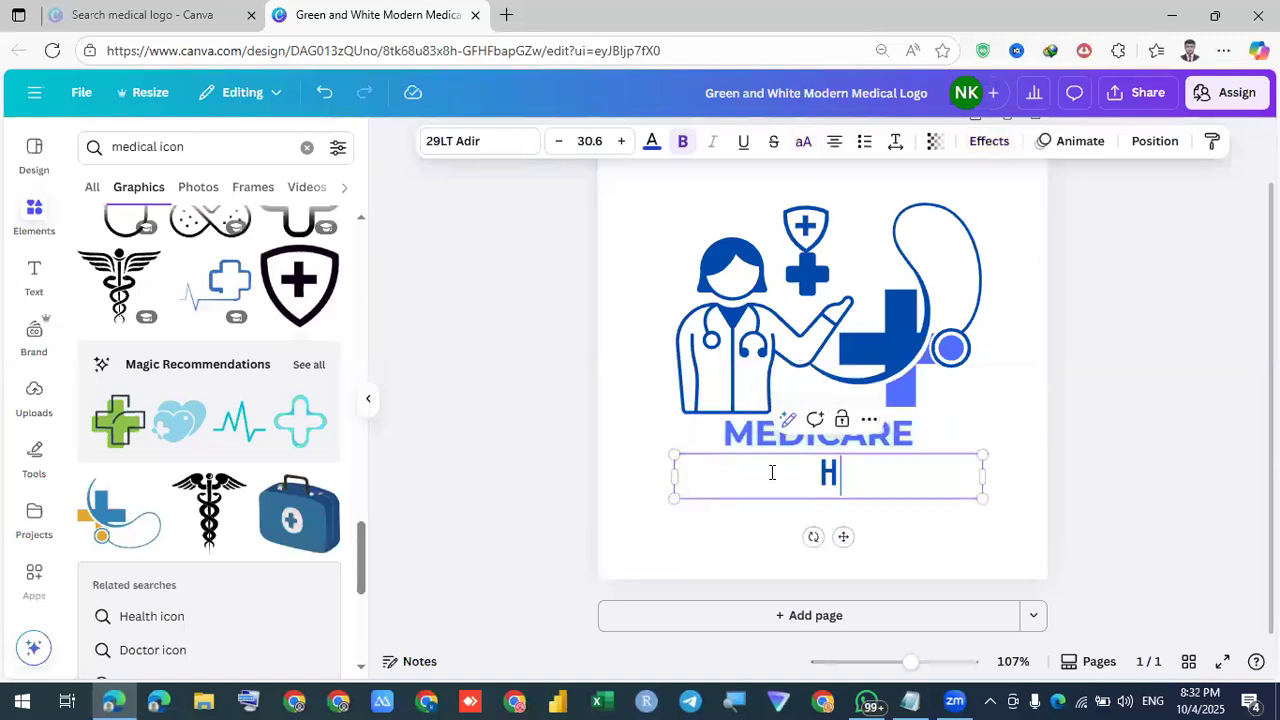
type("ealth Care")
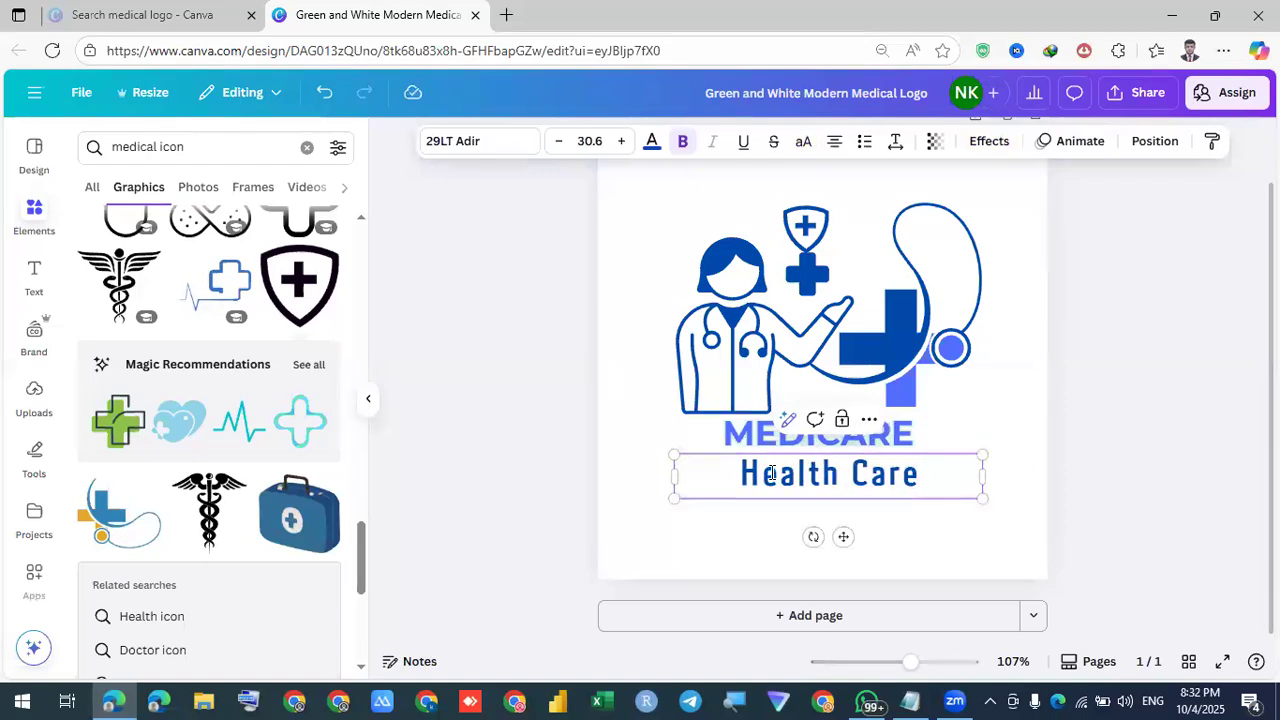
left_click(1090, 436)
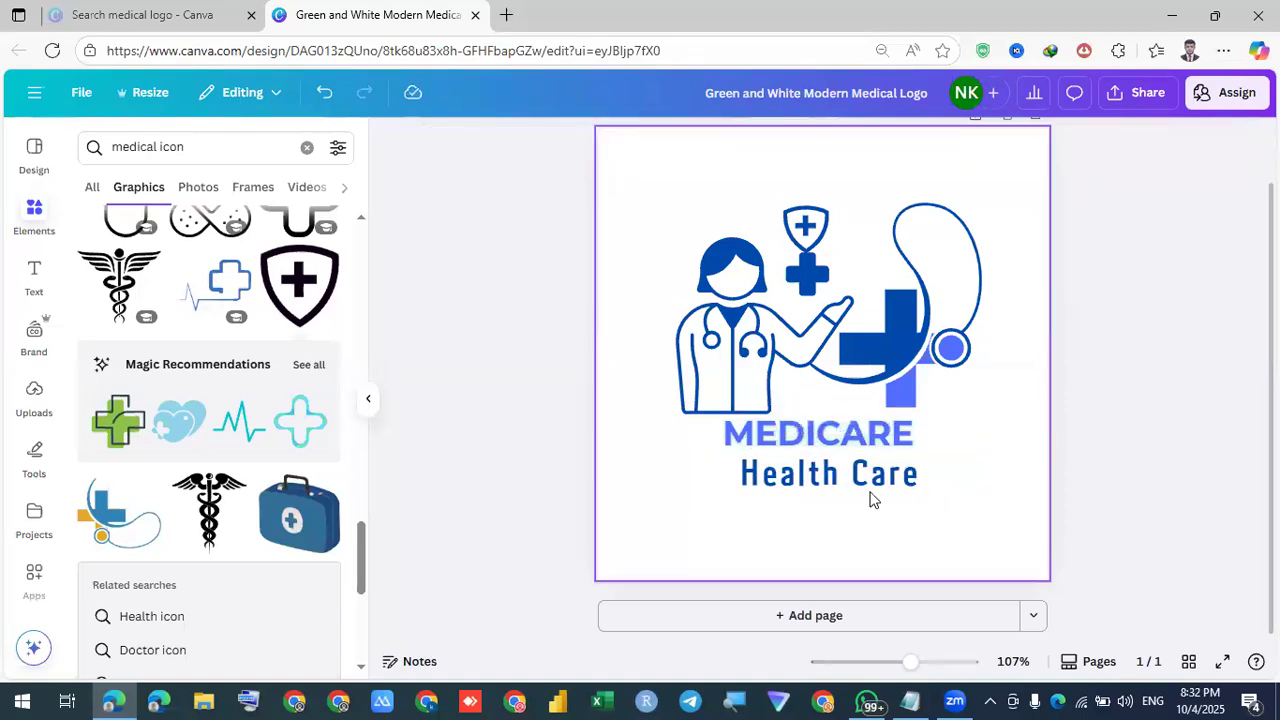
left_click(930, 477)
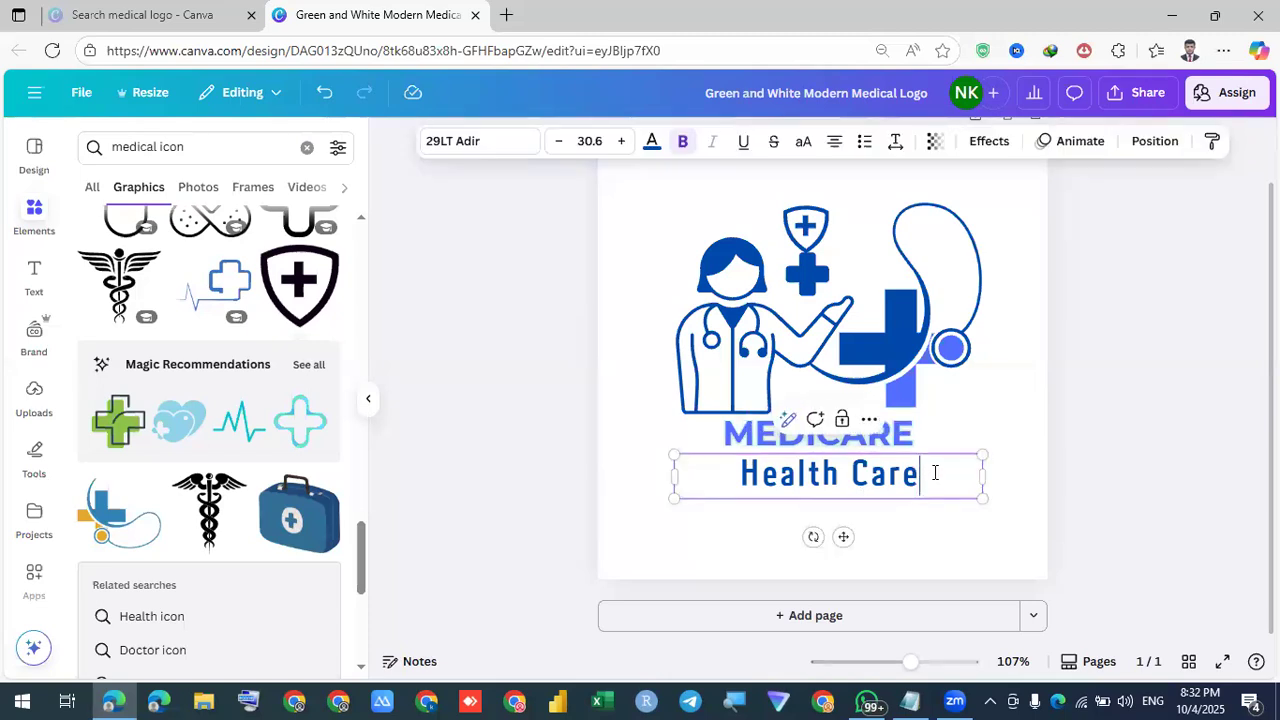
type("Ho")
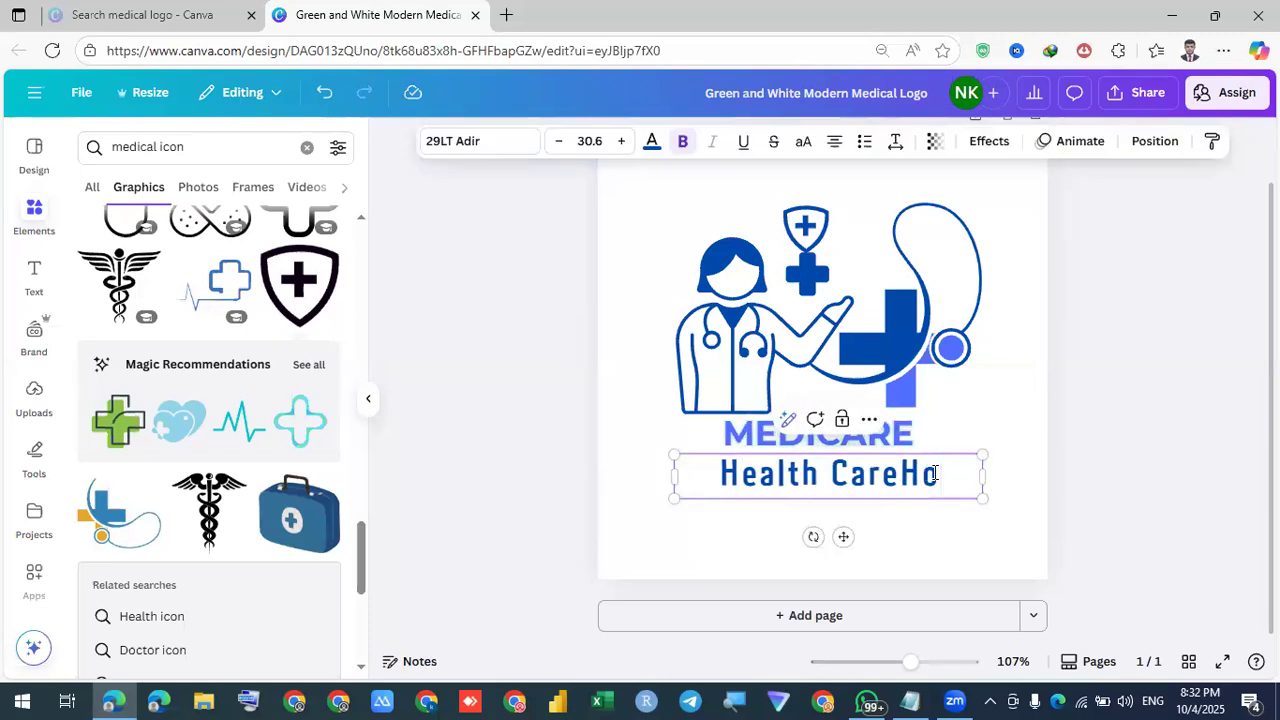
type("s")
key("BackSpace")
key("BackSpace")
key("BackSpace")
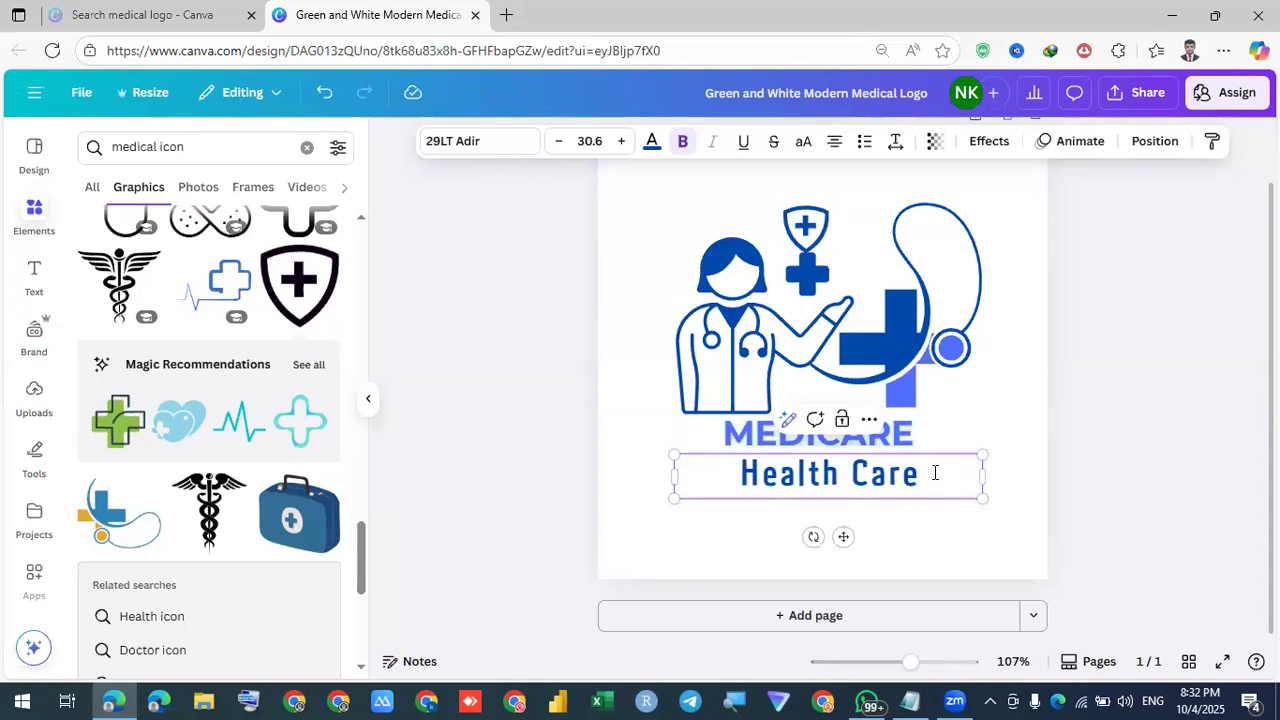
type("H")
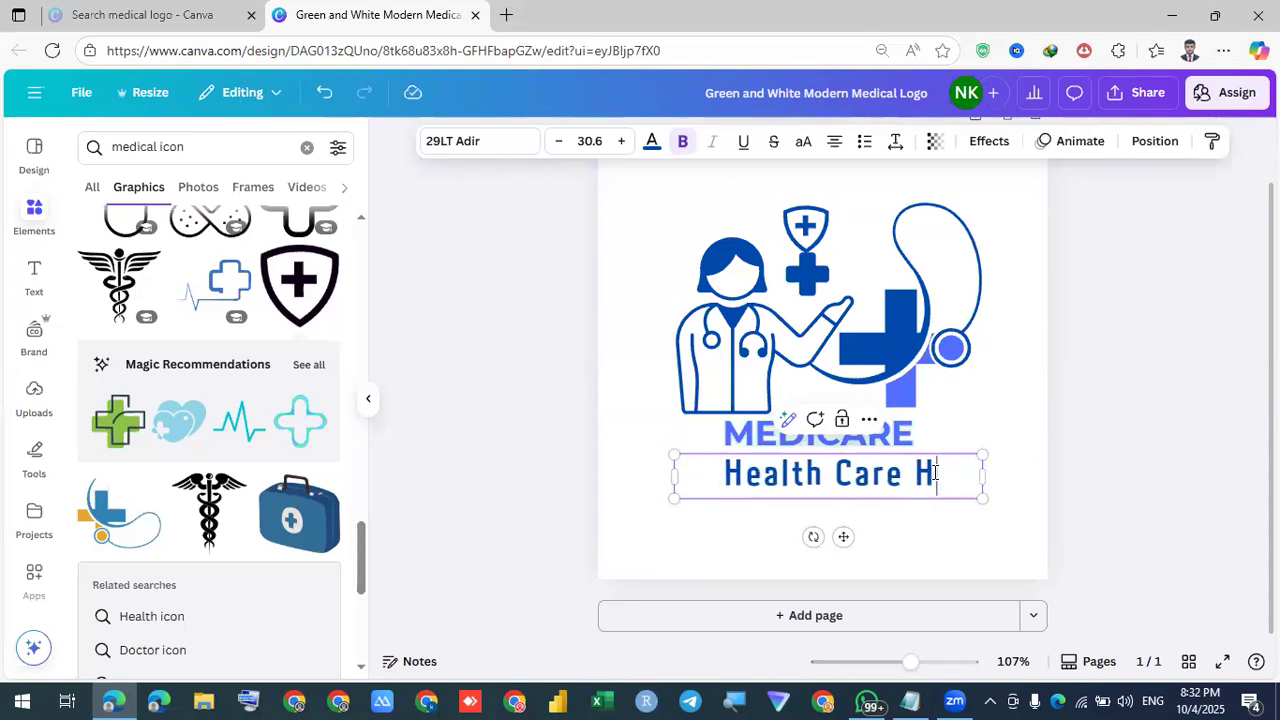
type("ospital")
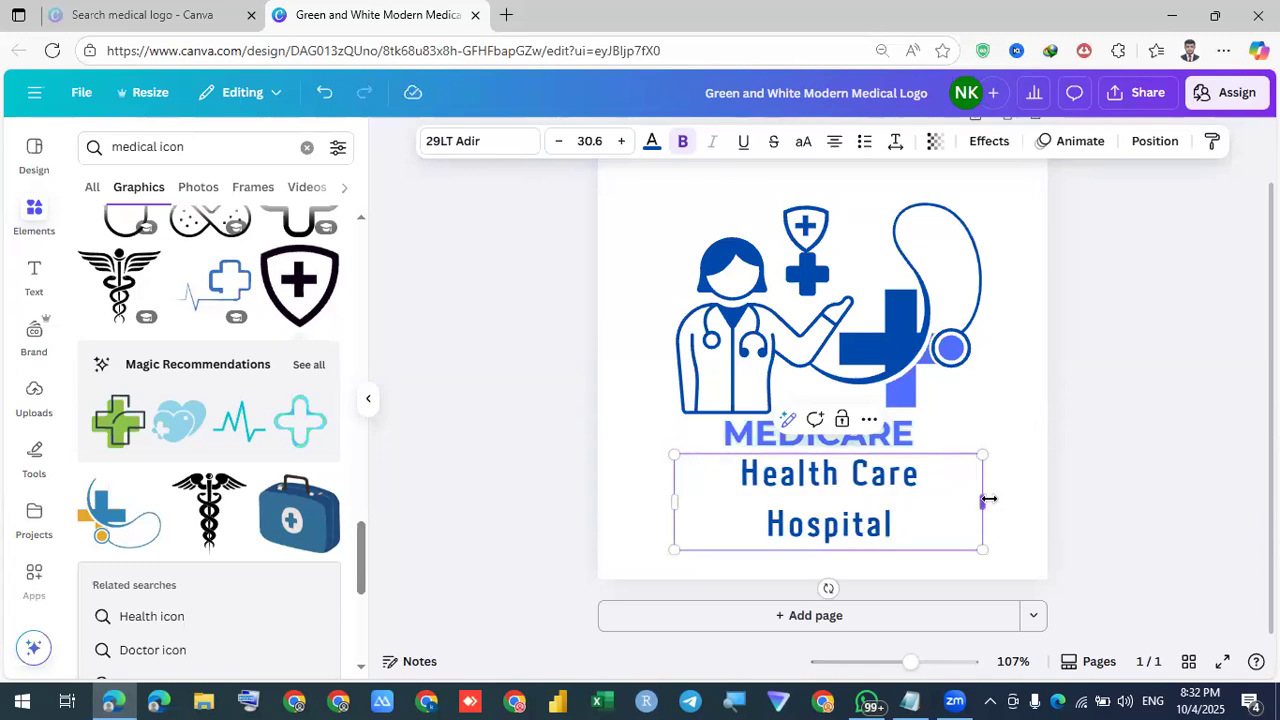
Widen the Health Care Hospital text box to one line and nudge it left to centre it under MEDICARE
left_click_drag(993, 497, 1160, 494)
left_click(1089, 496)
left_click(957, 477)
left_click_drag(957, 477, 940, 479)
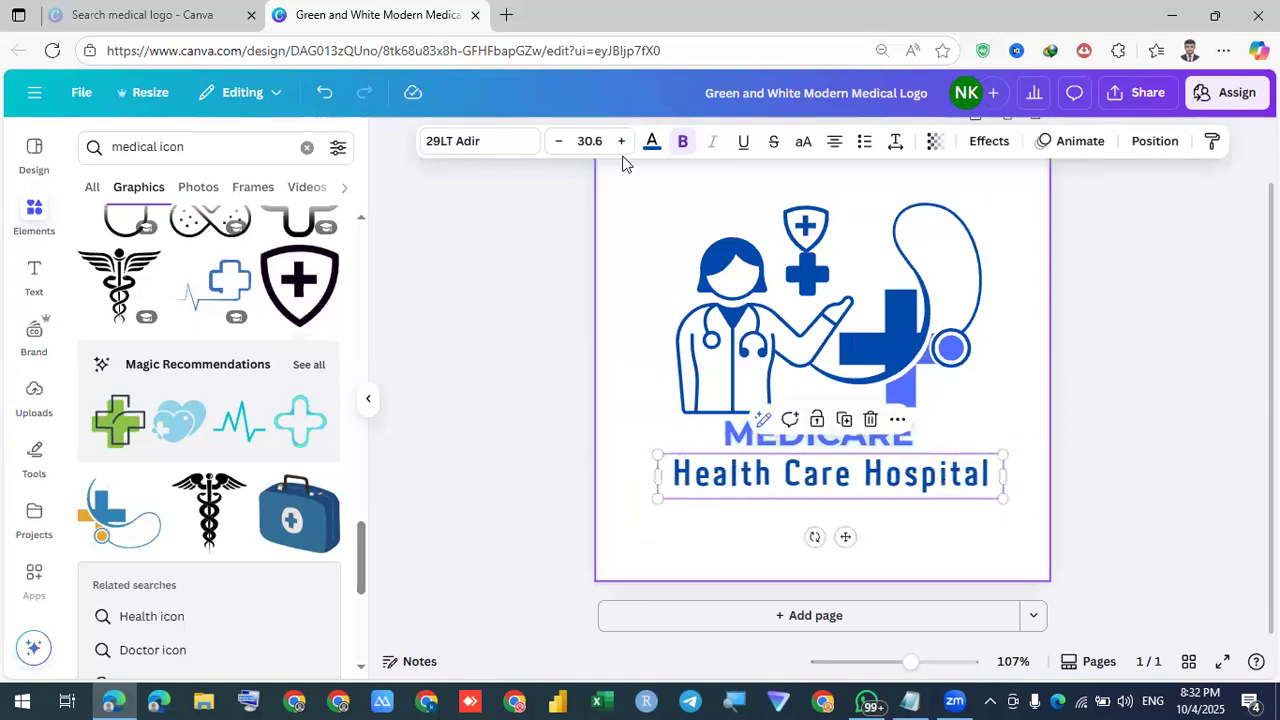
Reduce the Health Care Hospital font size step by step down to 20.6
left_click(558, 141)
left_click(558, 141)
left_click(558, 141)
left_click(558, 141)
left_click(558, 141)
left_click(558, 141)
left_click(558, 141)
left_click(558, 141)
left_click(558, 141)
left_click(558, 141)
left_click(793, 530)
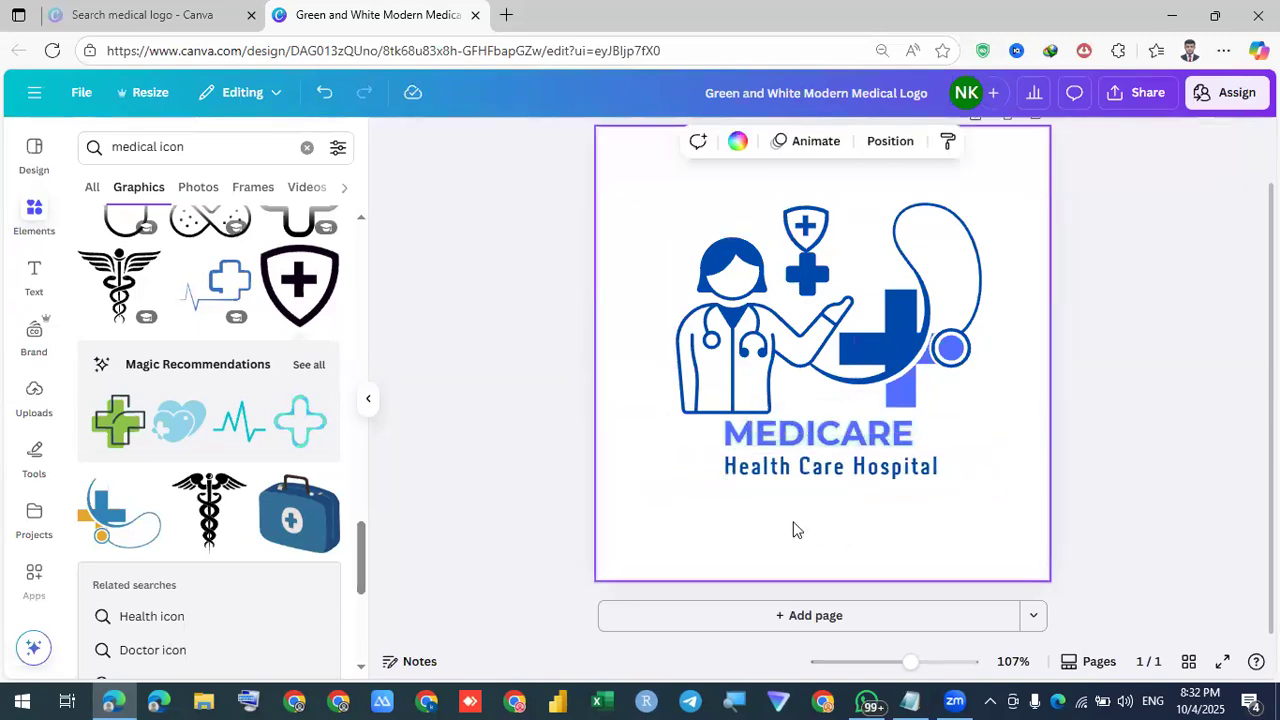
left_click(805, 470)
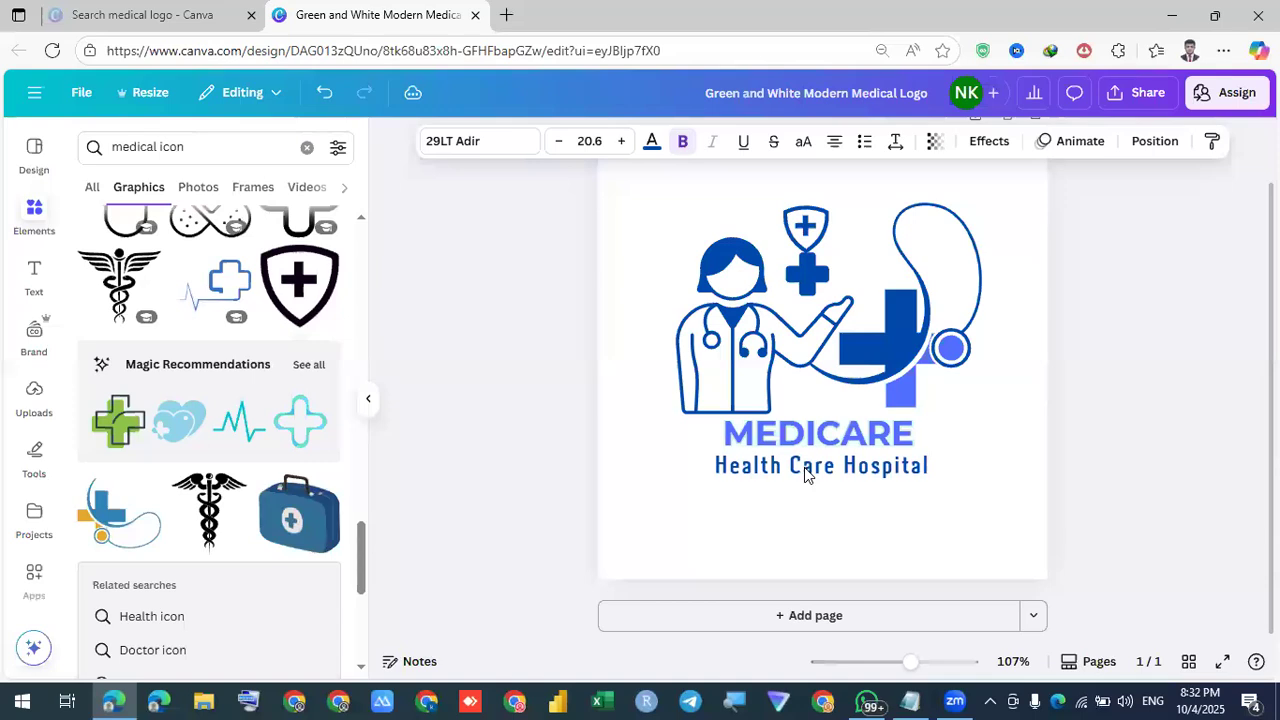
left_click(804, 467)
left_click(1014, 518)
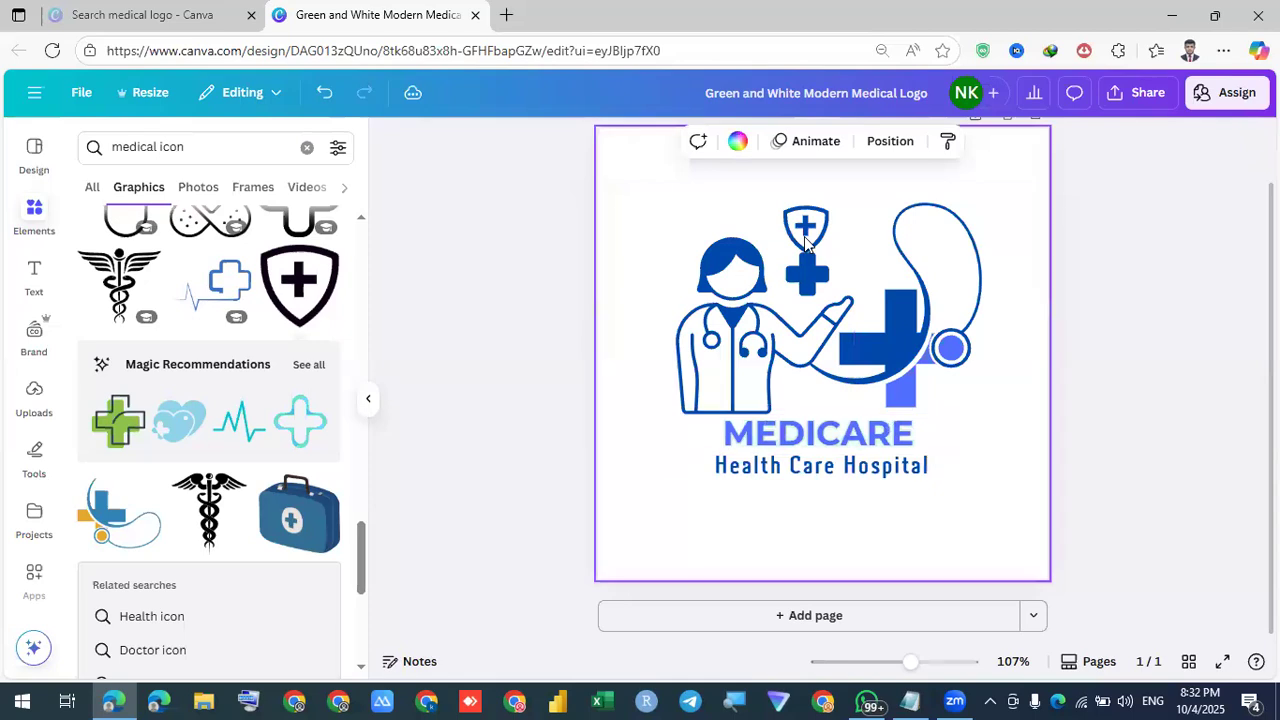
Select all the logo elements, shrink and move them up-left, then group them
mouse_move(644, 208)
left_mouse_down()
mouse_move(980, 534)
mouse_move(614, 206)
mouse_move(630, 206)
left_mouse_up()
left_click(981, 539)
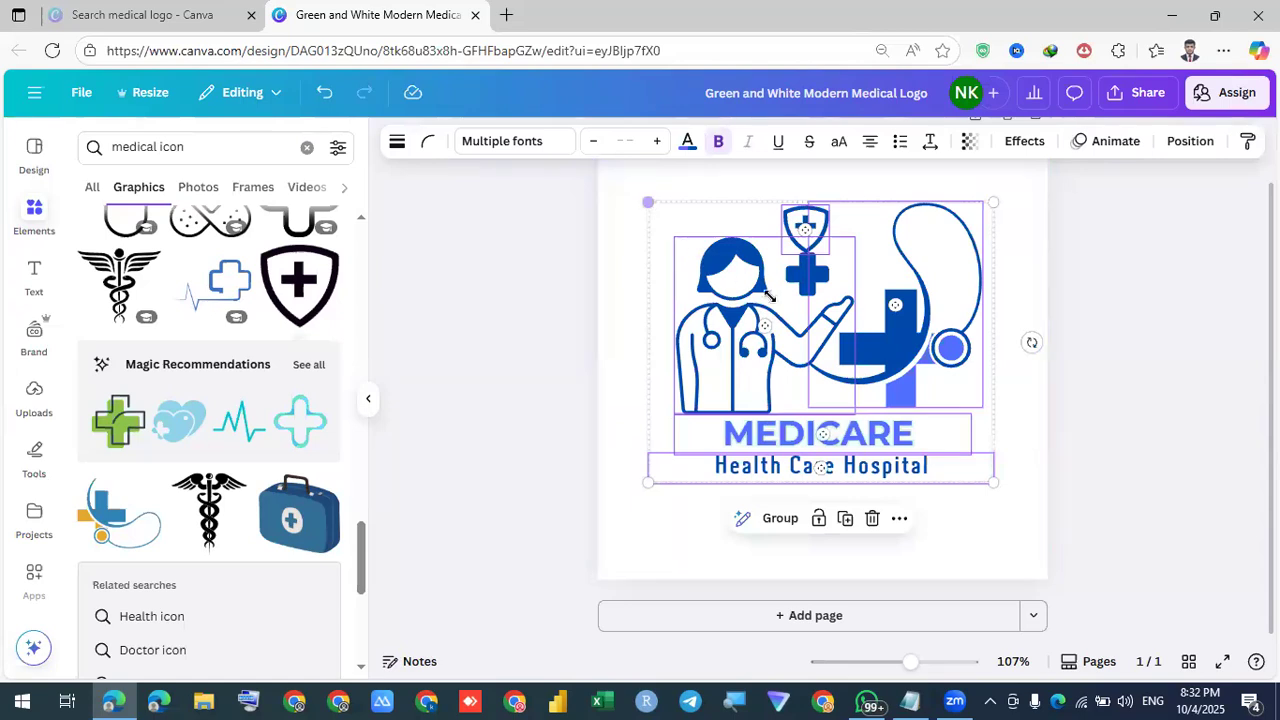
left_click_drag(845, 350, 834, 354)
left_click_drag(900, 420, 760, 300)
right_click(847, 484)
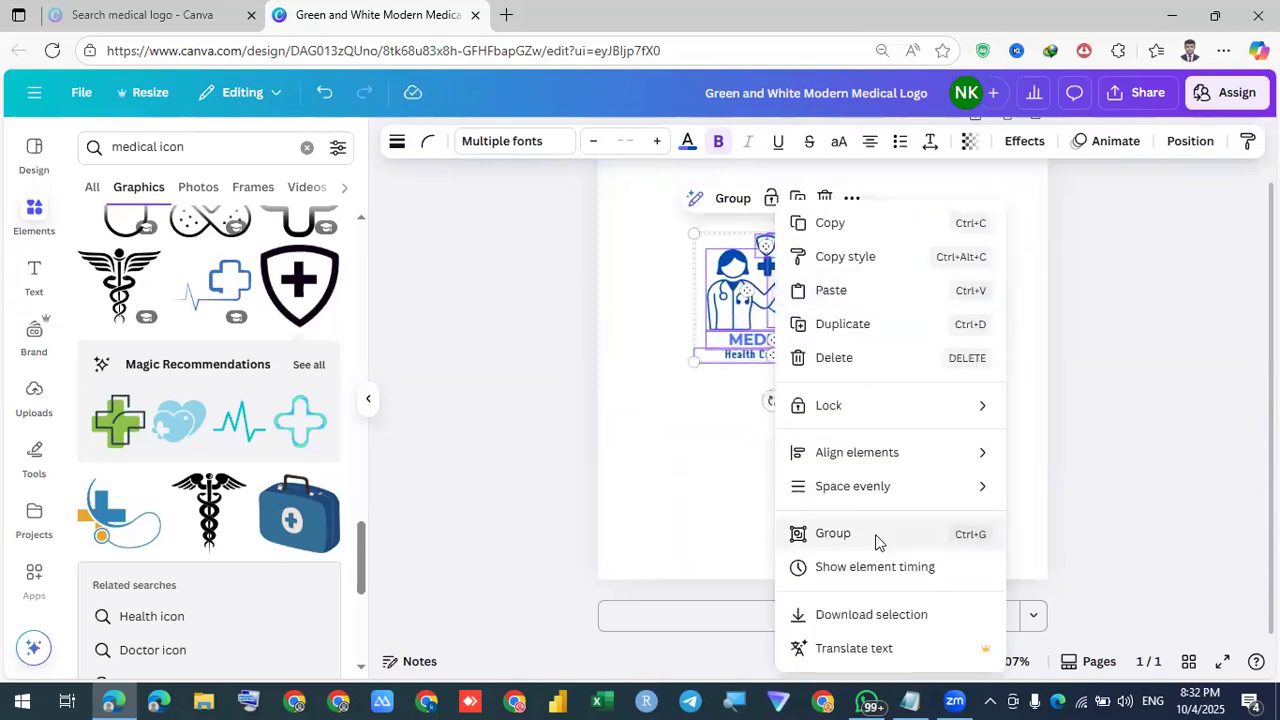
left_click(874, 534)
Place the grouped Medicare logo at the page's top-left and enlarge it to about 291 × 237
left_click_drag(853, 363, 818, 337)
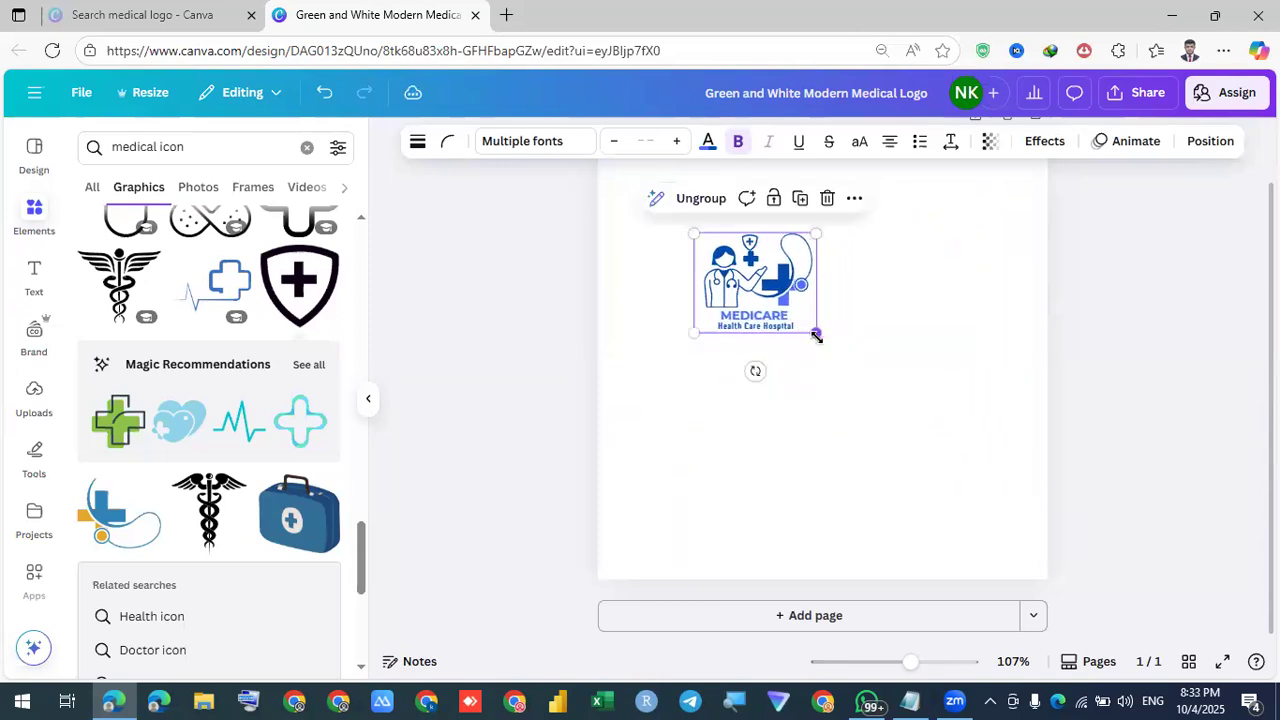
scroll(751, 369, "up", 2)
left_click_drag(746, 366, 634, 247)
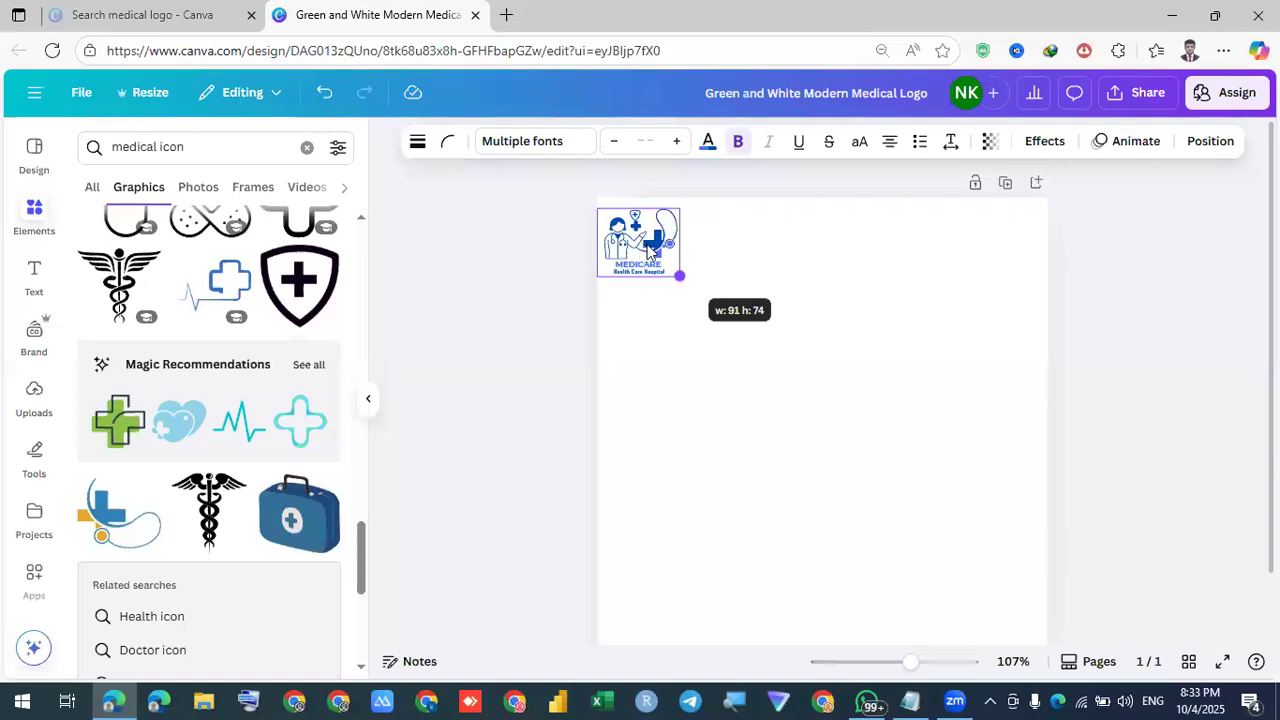
left_click(879, 356)
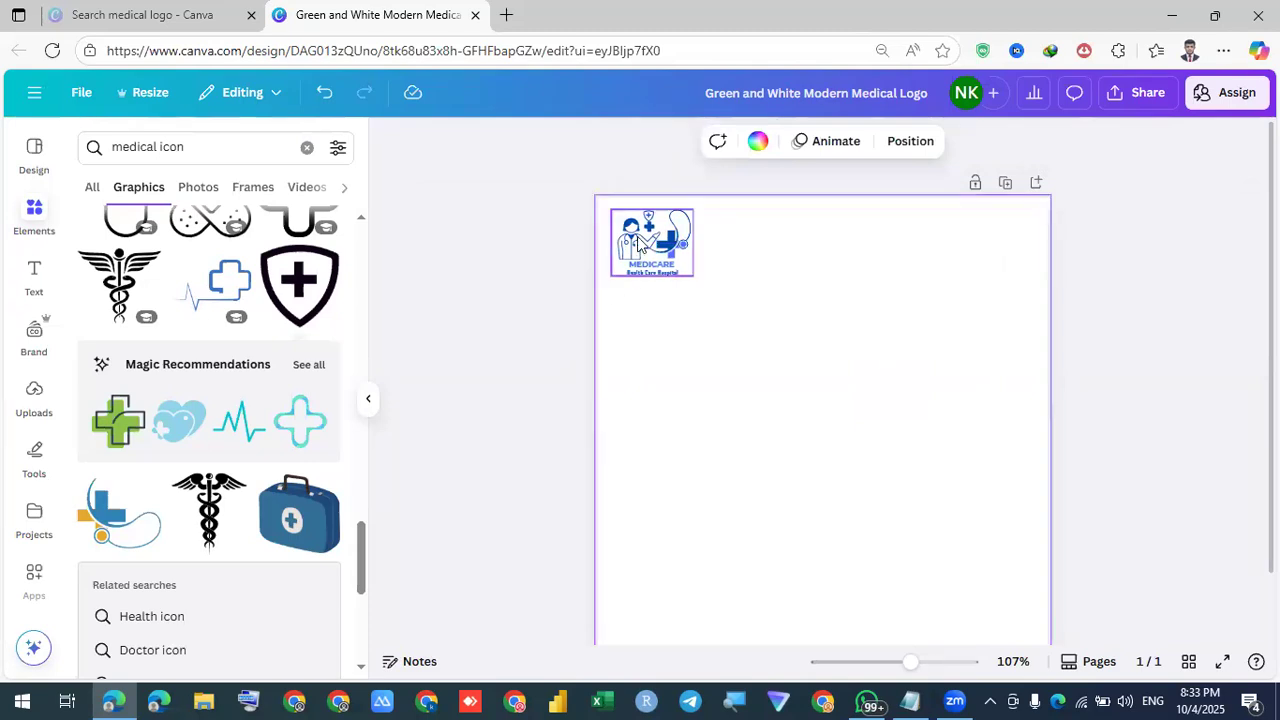
left_click(686, 268)
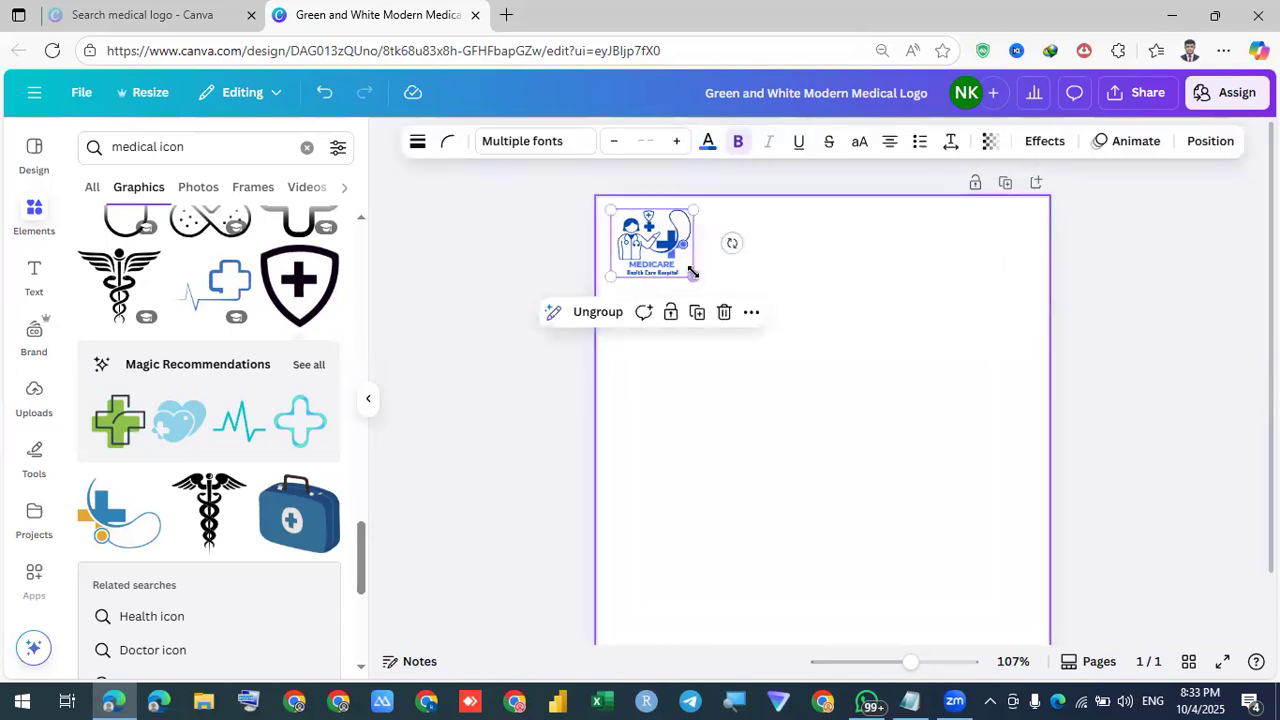
left_click_drag(743, 330, 868, 438)
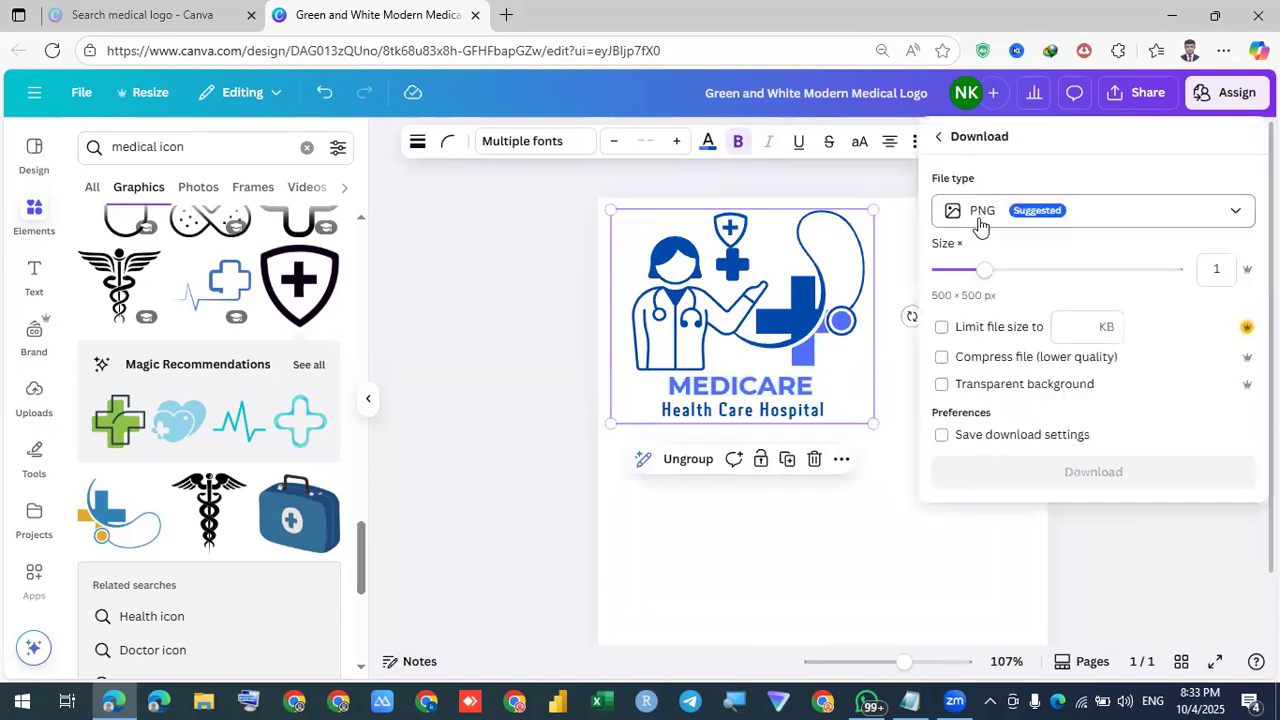
Download the logo as a PNG with Transparent background ticked and show the file in its folder
left_click(980, 225)
left_click(1015, 312)
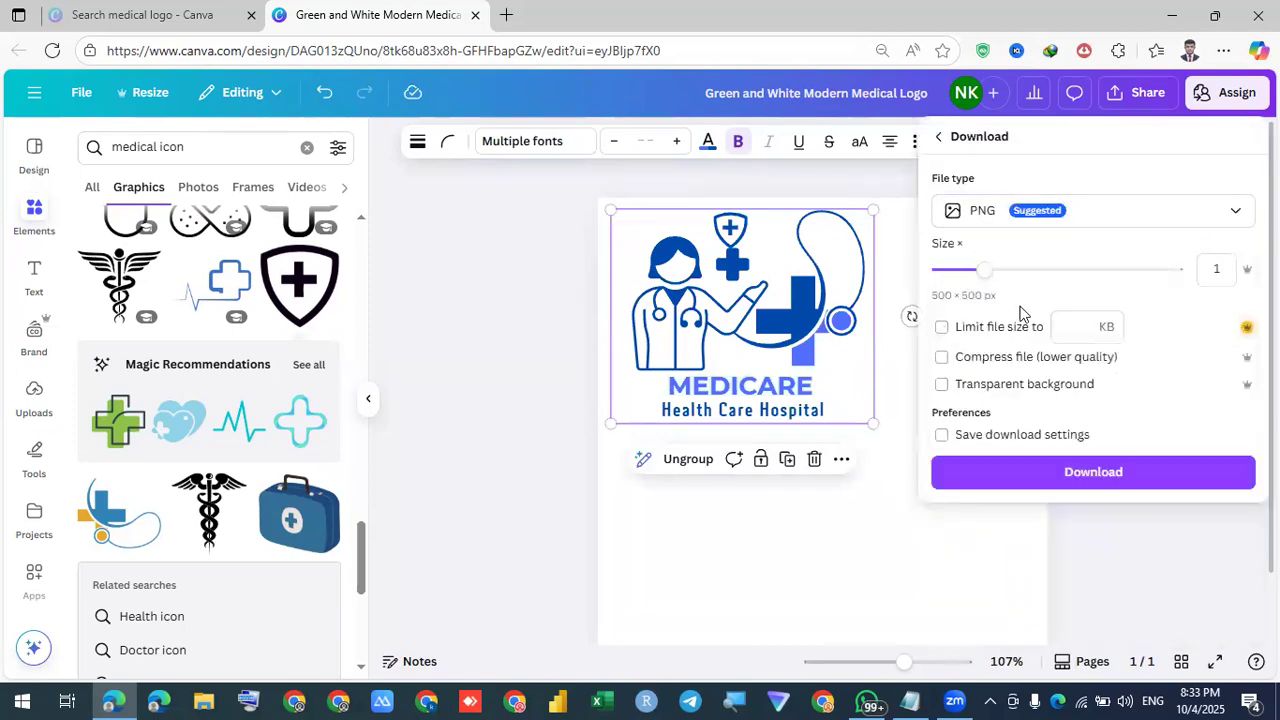
left_click(941, 386)
left_click(1037, 473)
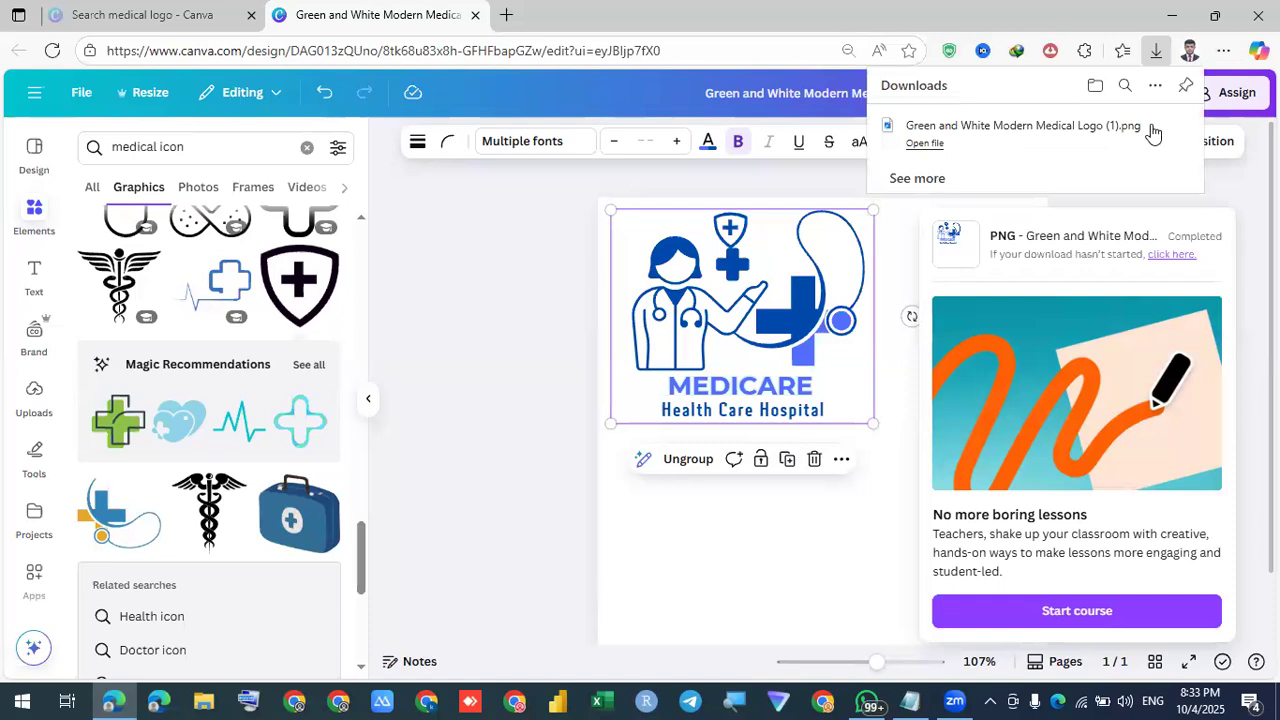
left_click(1151, 126)
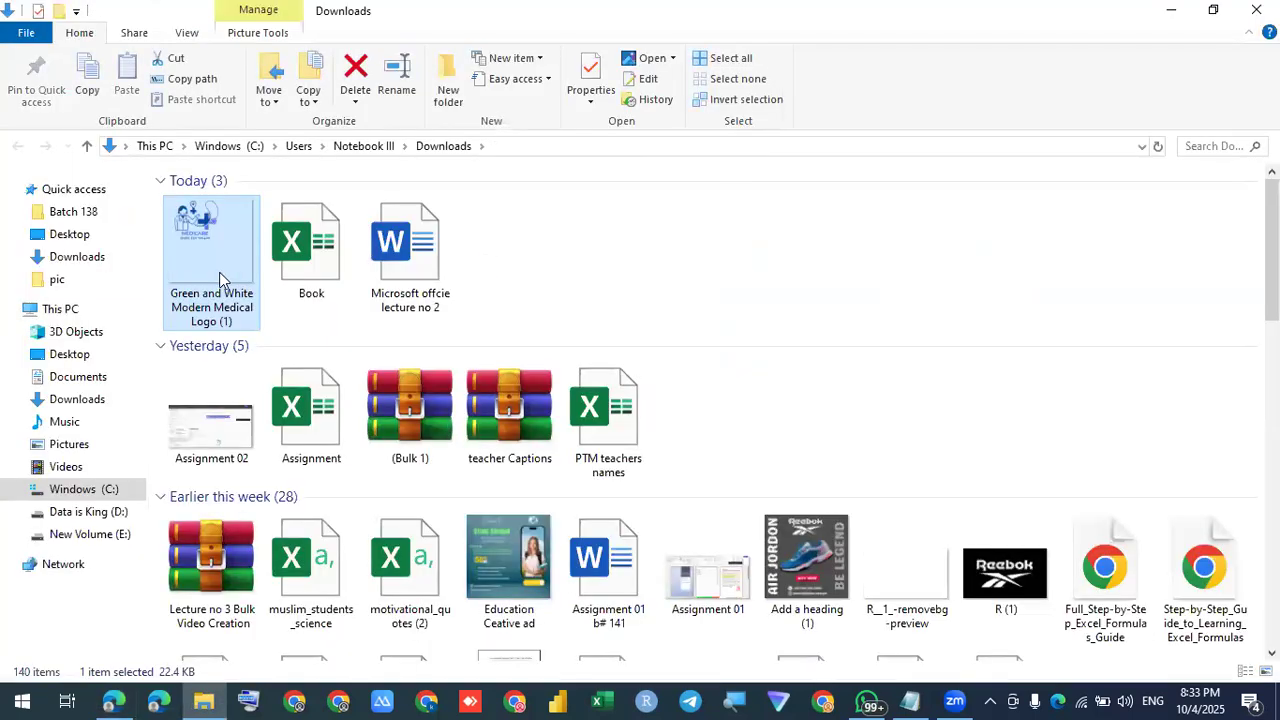
Open the downloaded 500 × 500 Medicare PNG to verify it, then return to the Canva design
double_click(219, 272)
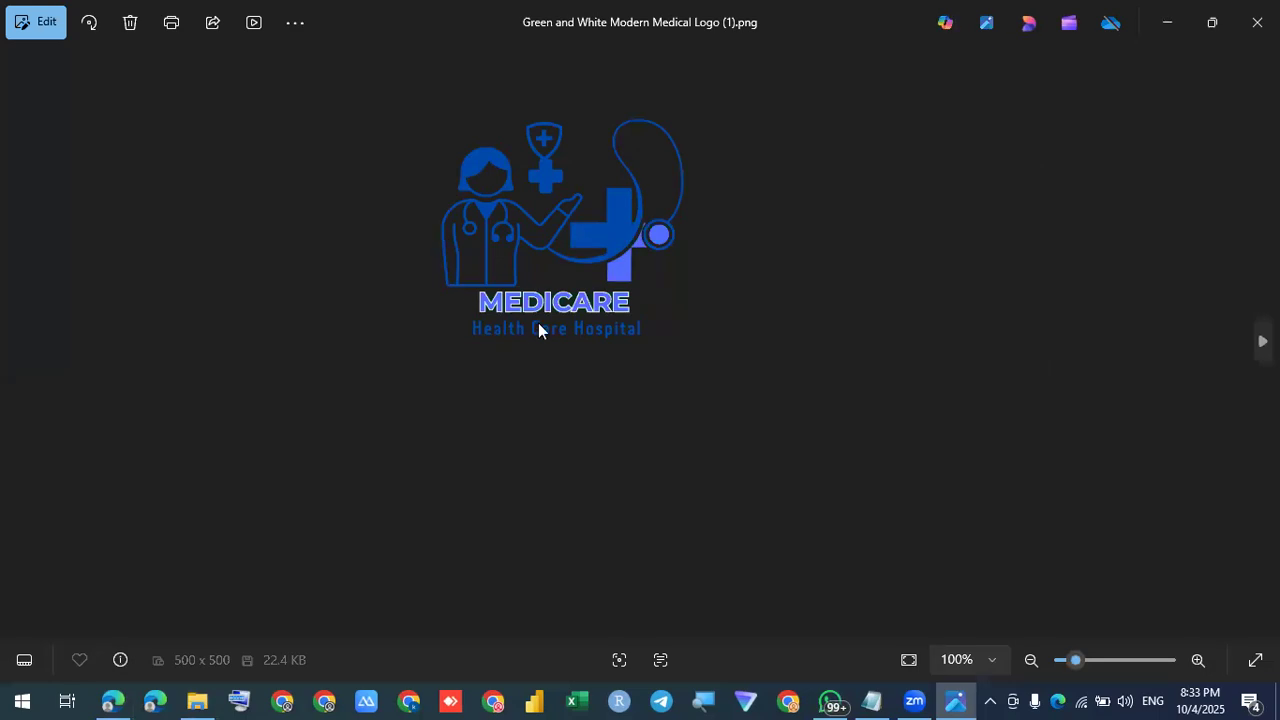
left_click(1257, 22)
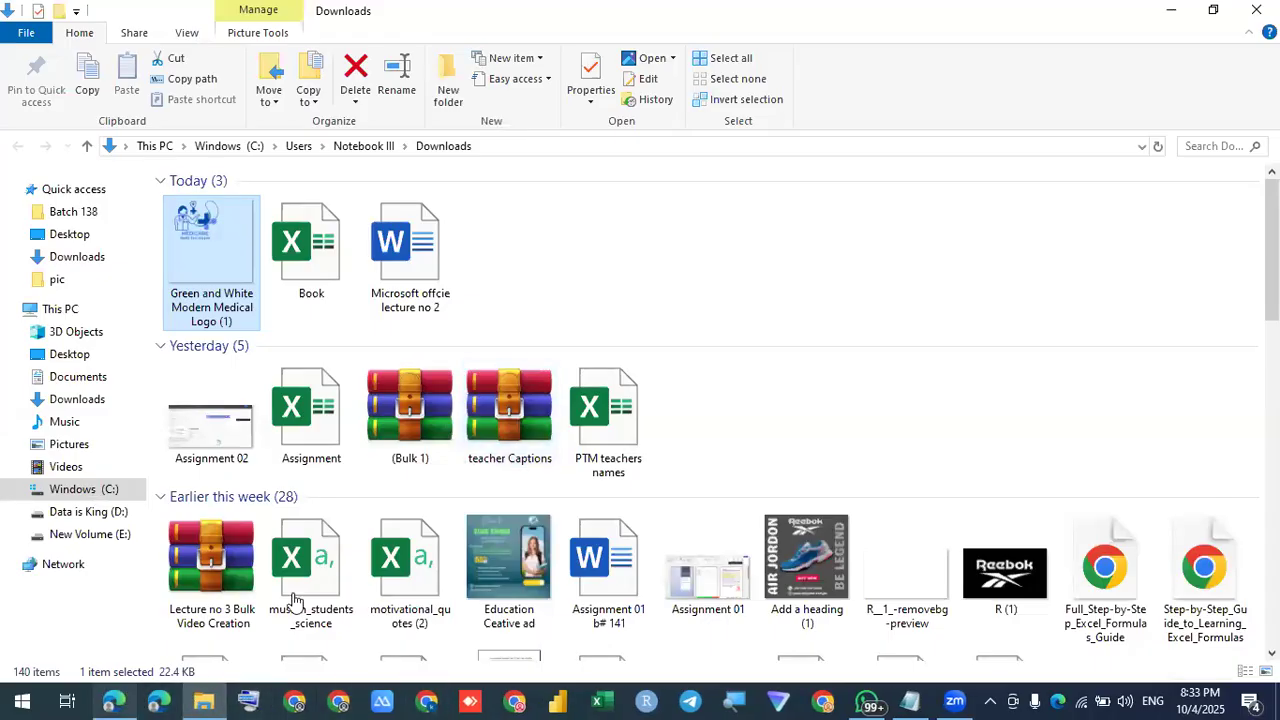
left_click(113, 700)
left_click(566, 399)
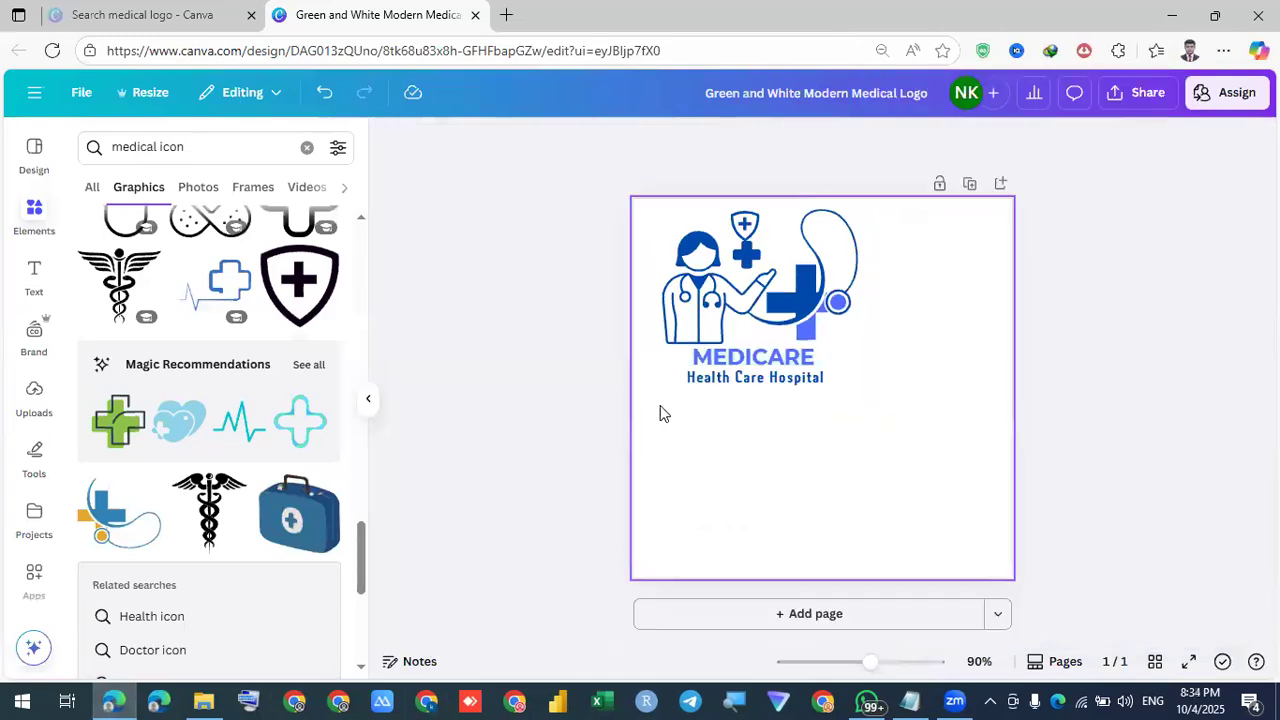
Select all the Medicare logo elements and enlarge them on the page
scroll(660, 405, "down", 1)
left_click_drag(877, 405, 694, 245)
left_click_drag(872, 408, 966, 480)
left_click(1046, 446)
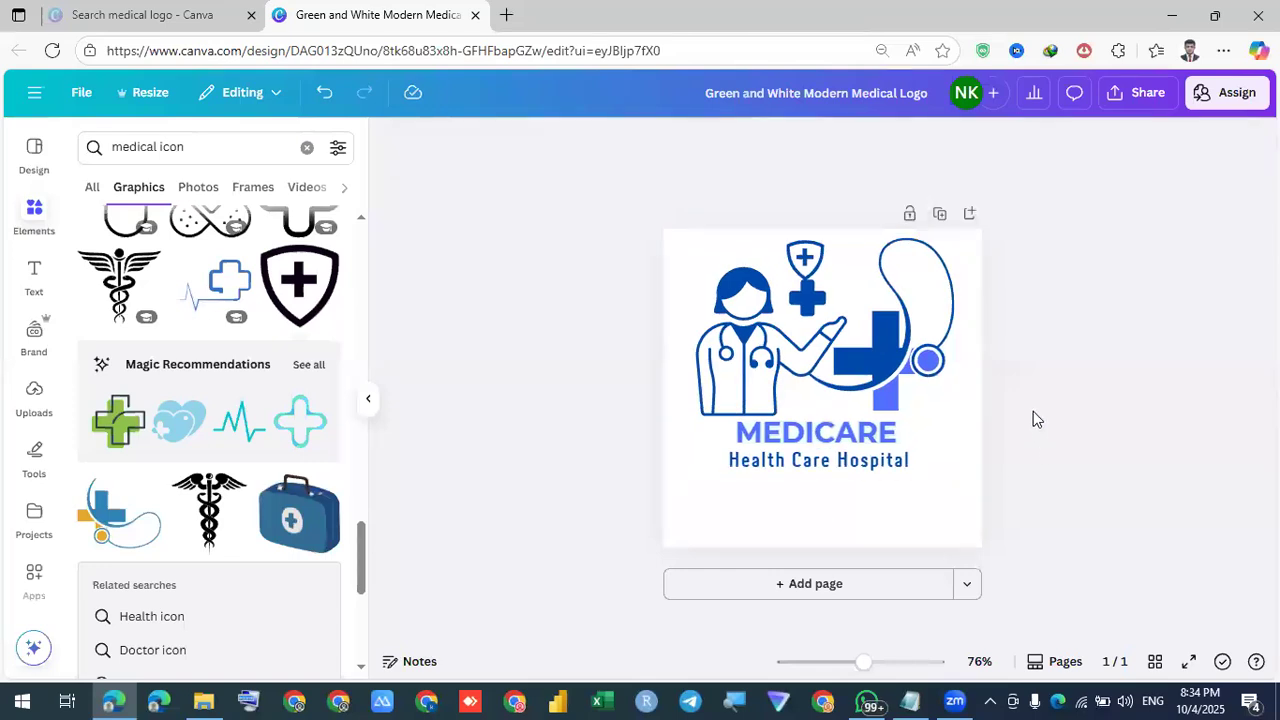
Download the design with JPG as the file type and show the file in its folder
left_click(1160, 103)
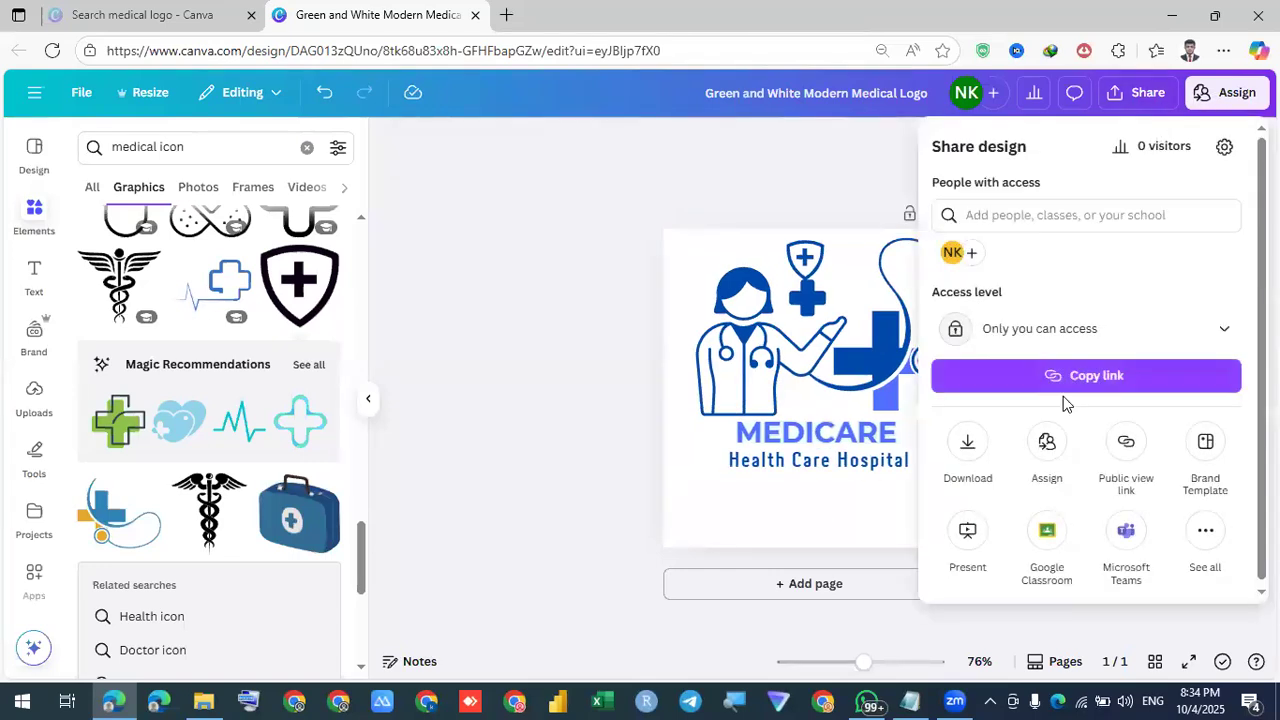
left_click(968, 445)
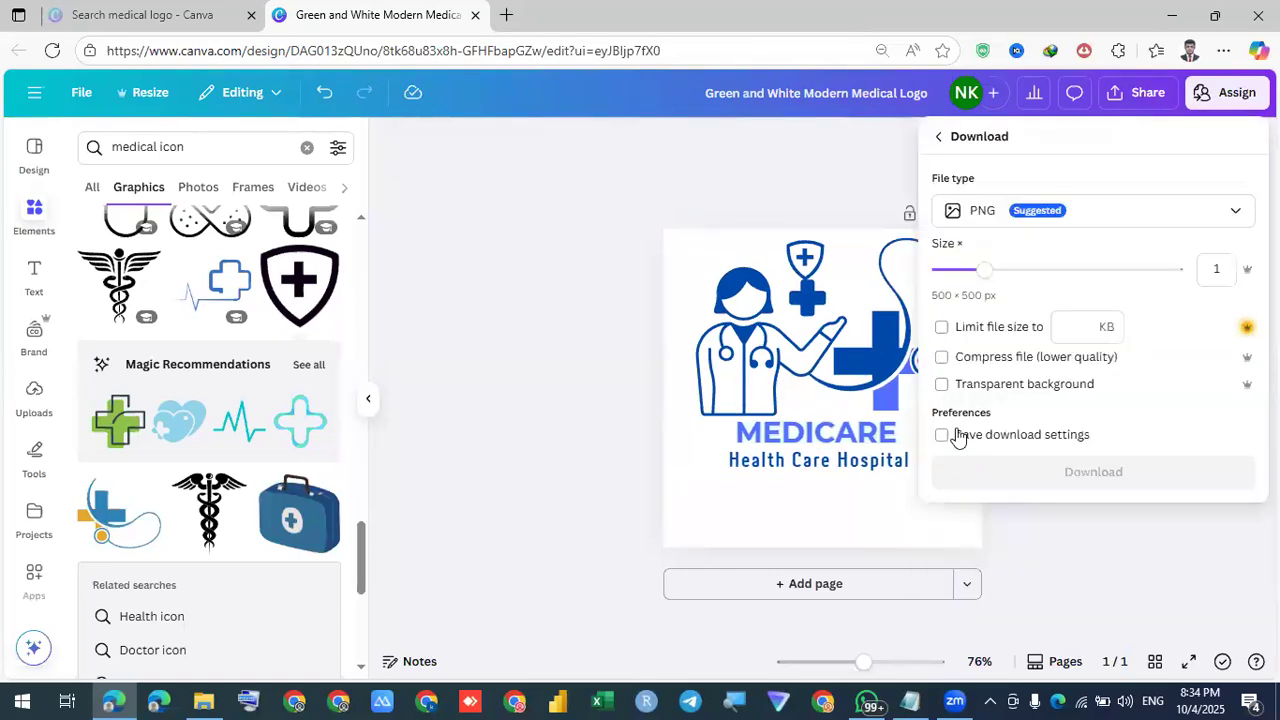
left_click(975, 222)
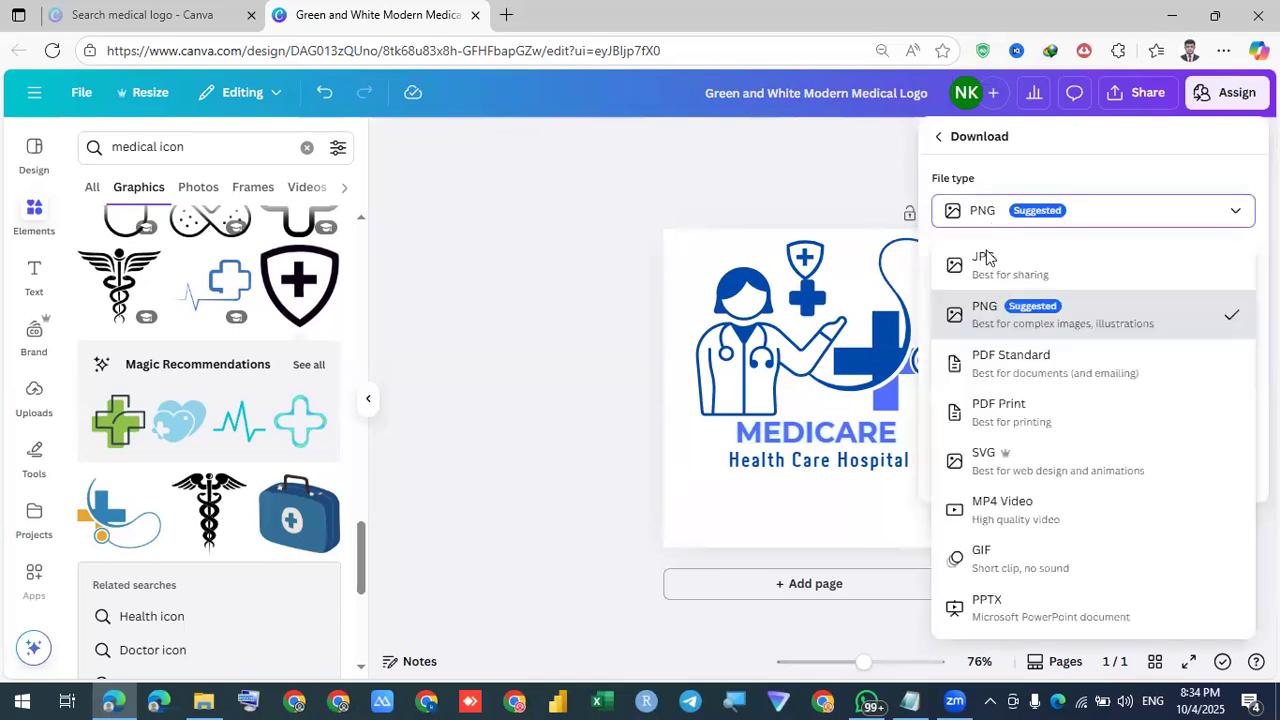
left_click(988, 312)
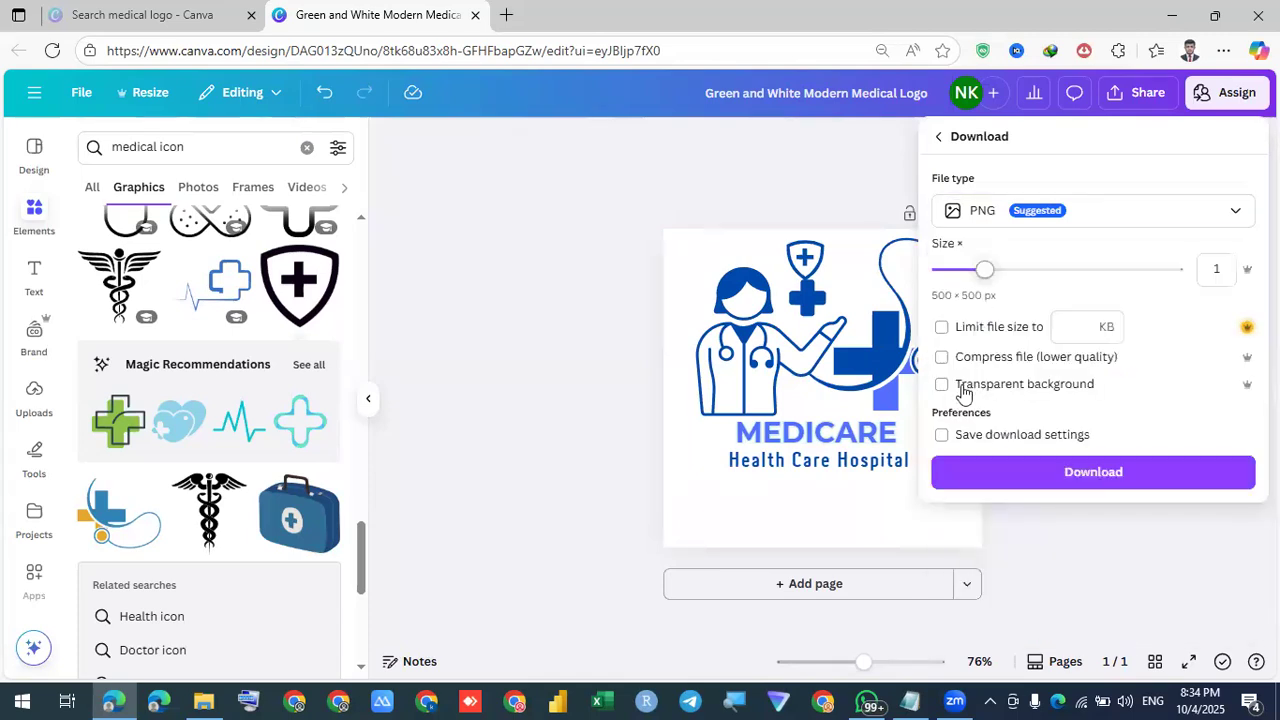
left_click(988, 212)
left_click(999, 258)
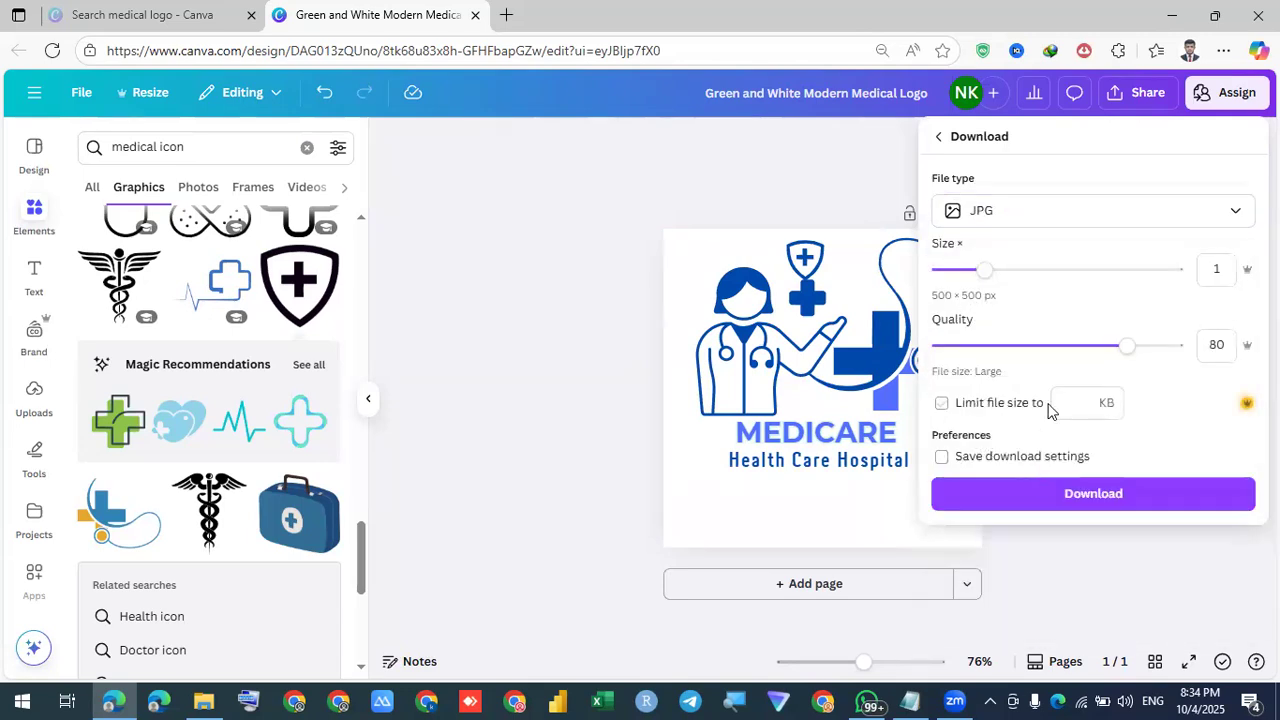
left_click(1061, 500)
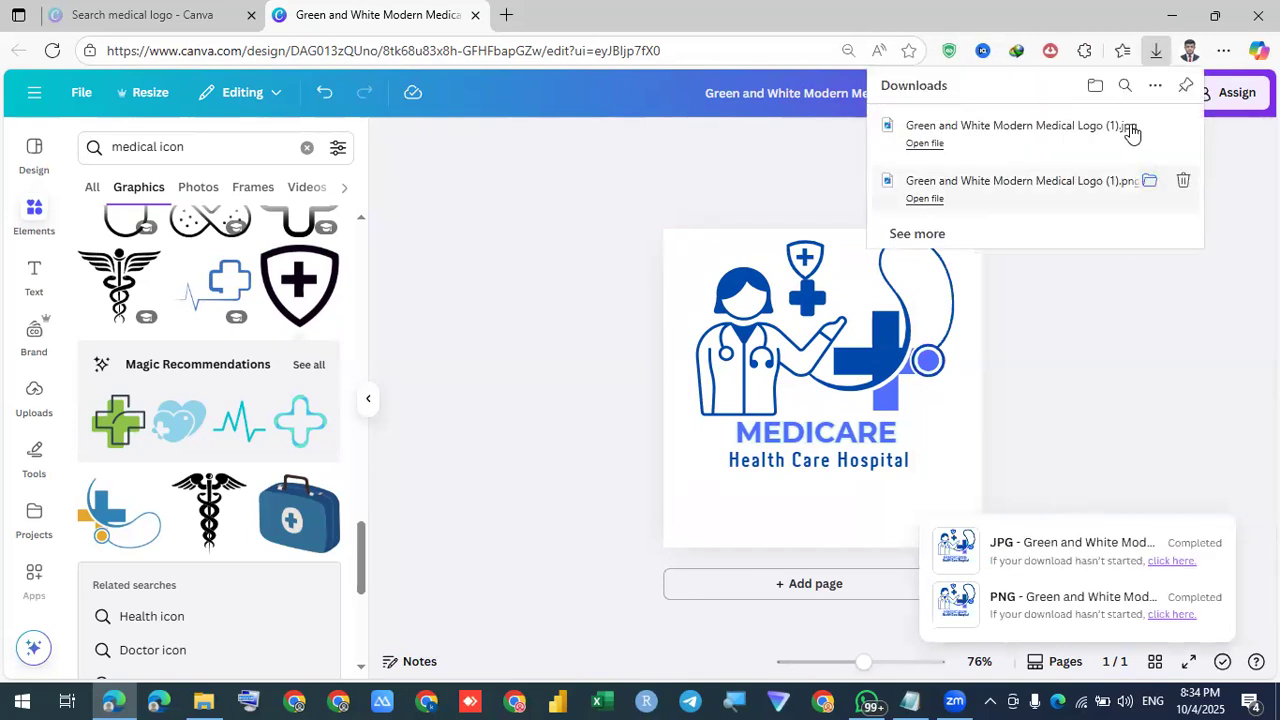
left_click(1149, 127)
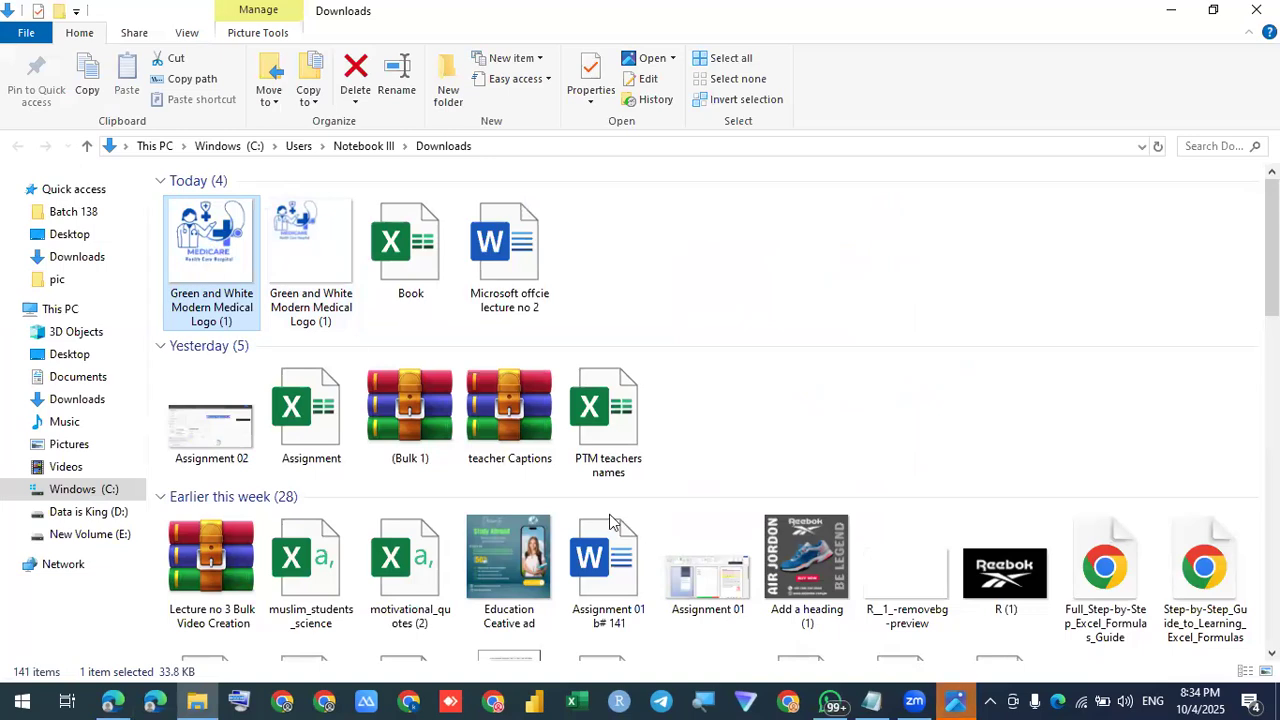
Preview the downloaded JPG and PNG logo files, then close the viewer and return to Canva
left_click(952, 700)
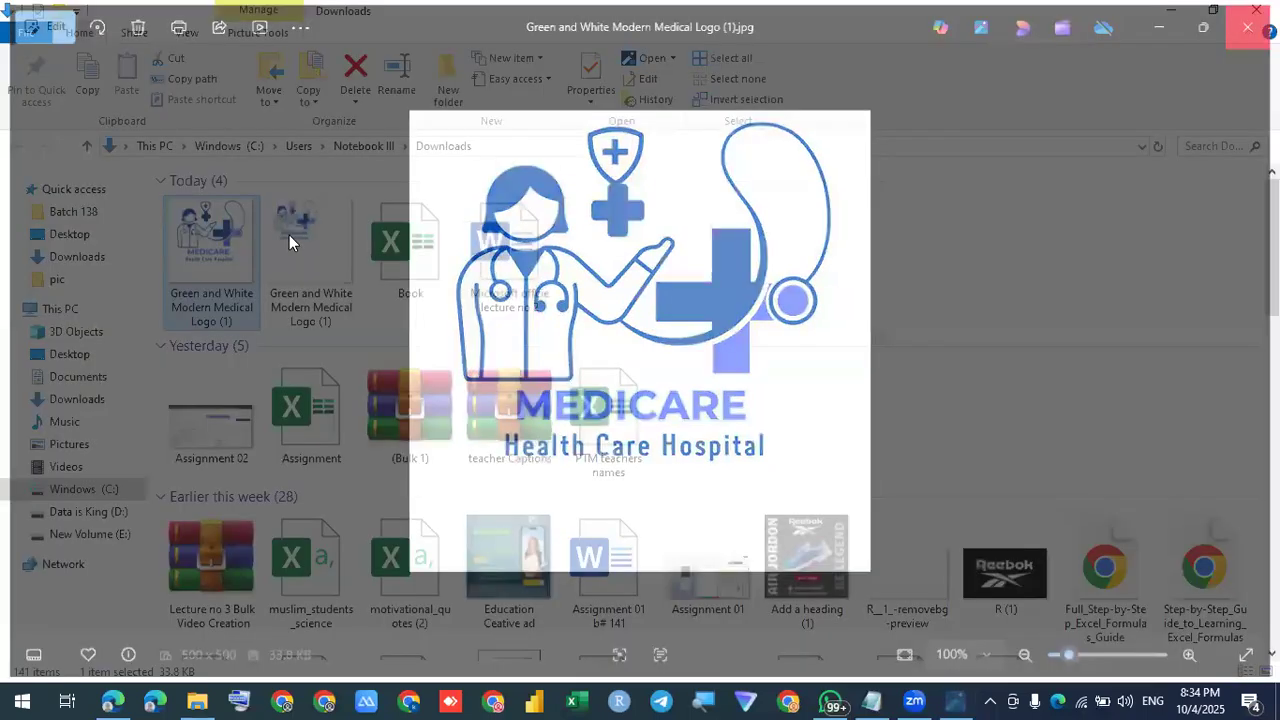
left_click(289, 237)
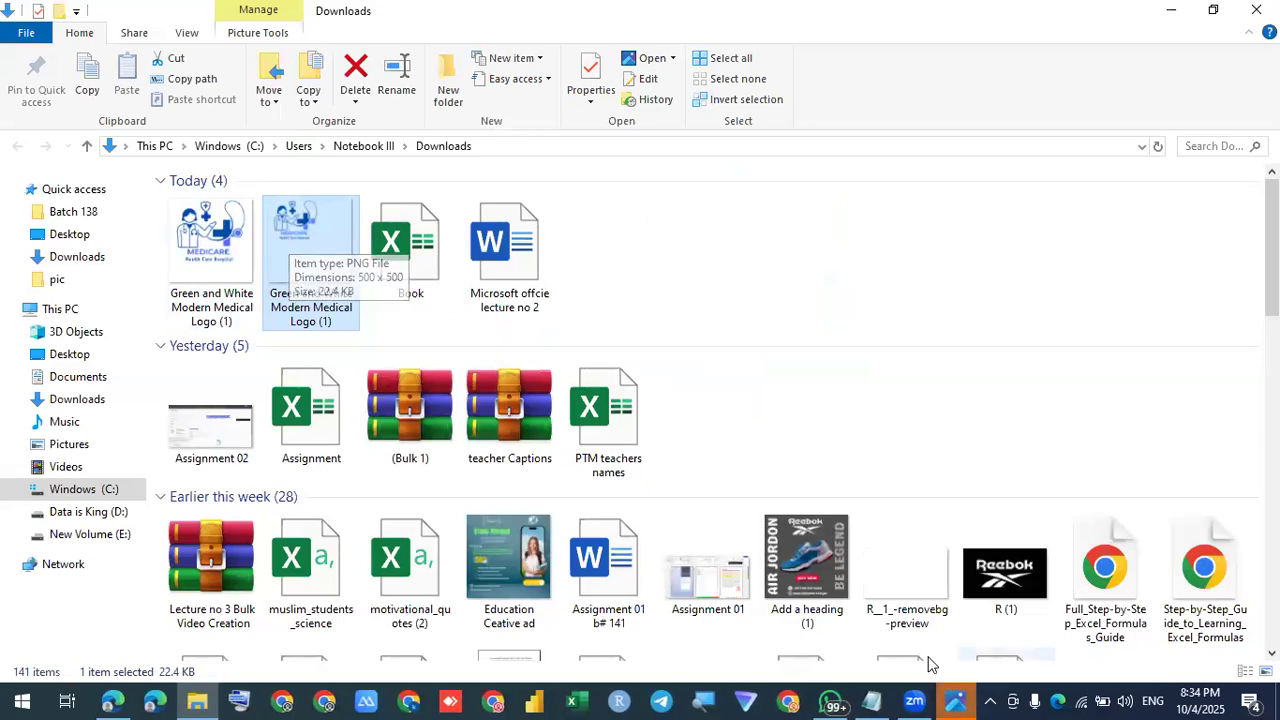
key("Return")
left_click(1257, 22)
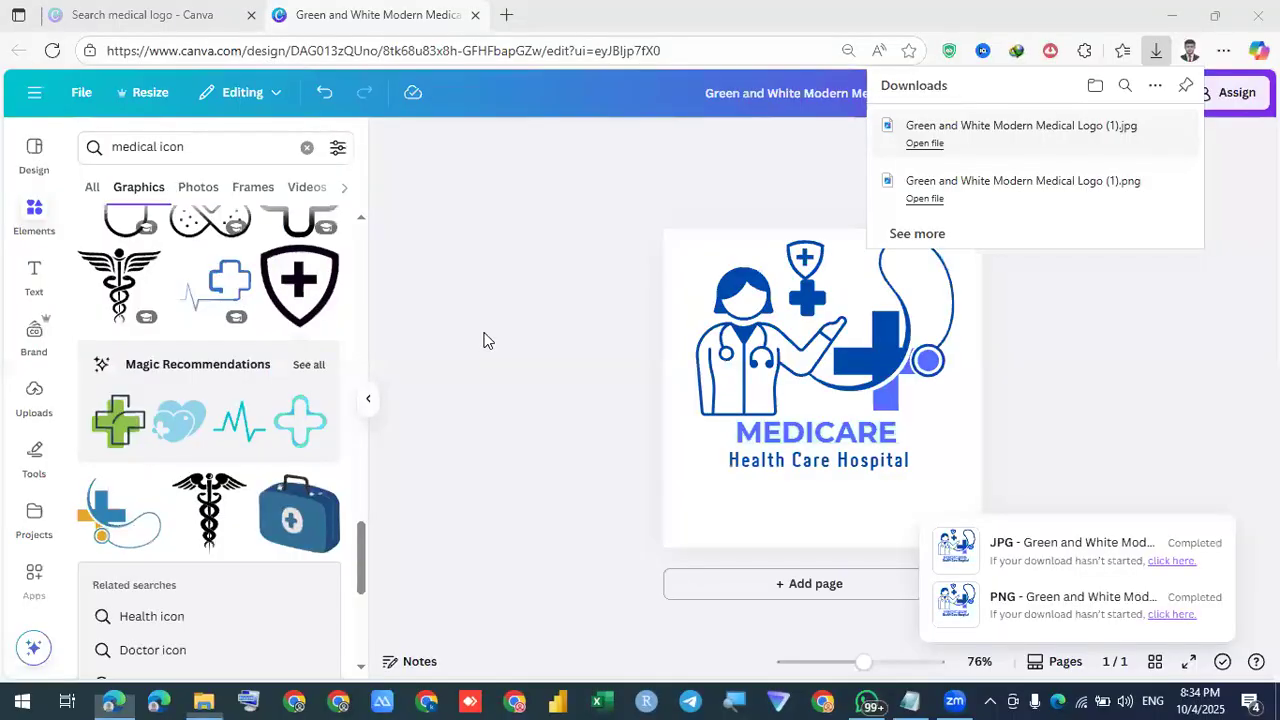
left_click(483, 340)
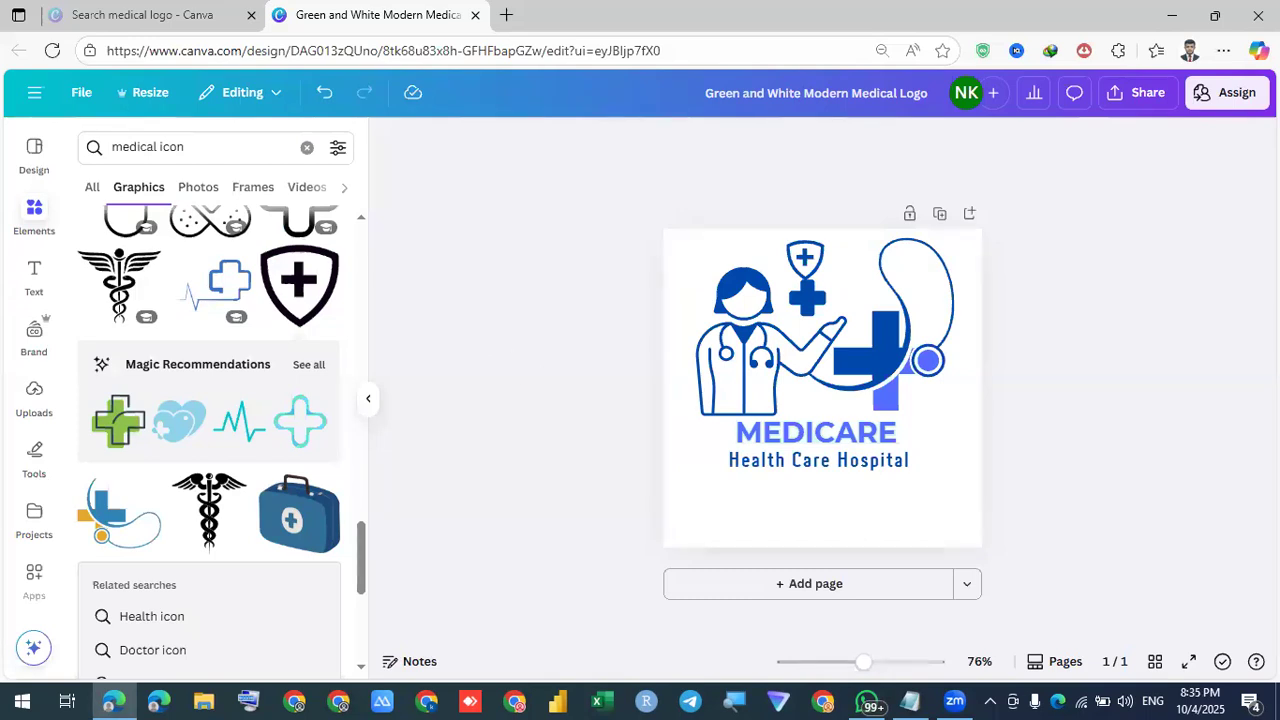
Close the logo design tab and the template preview, back at the top of the medical logo results
left_click(475, 14)
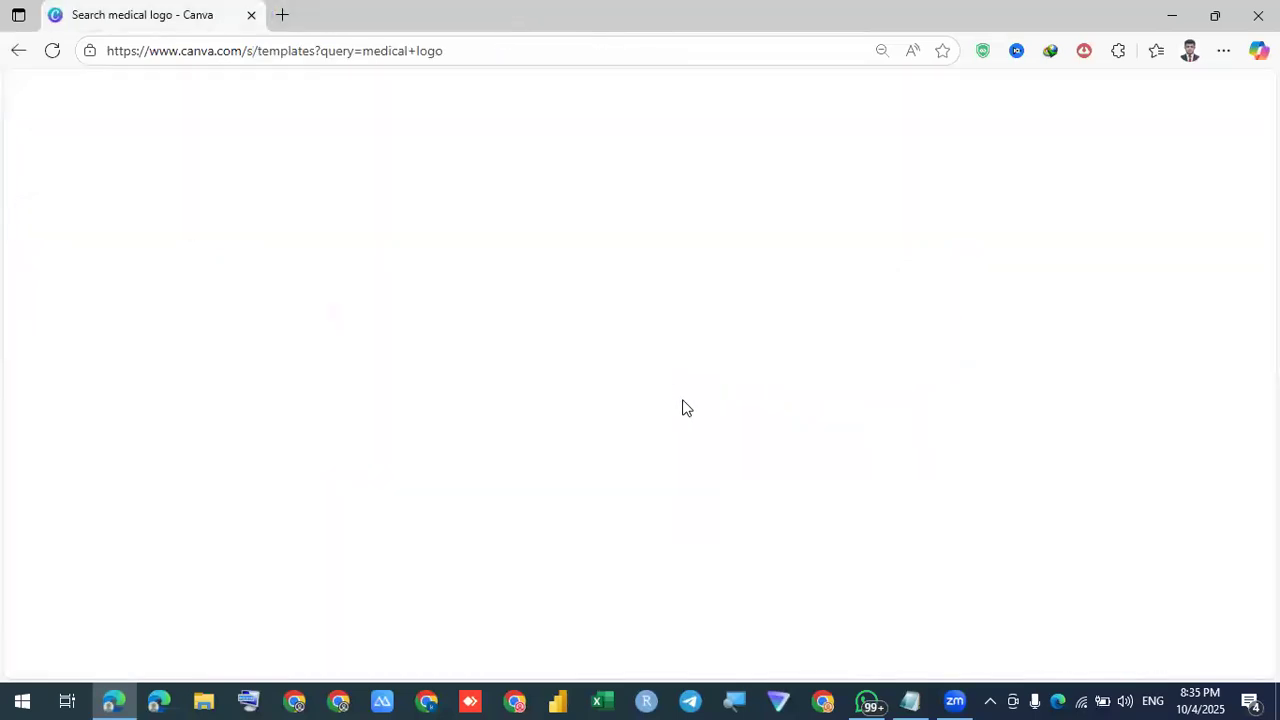
scroll(886, 334, "down", 4)
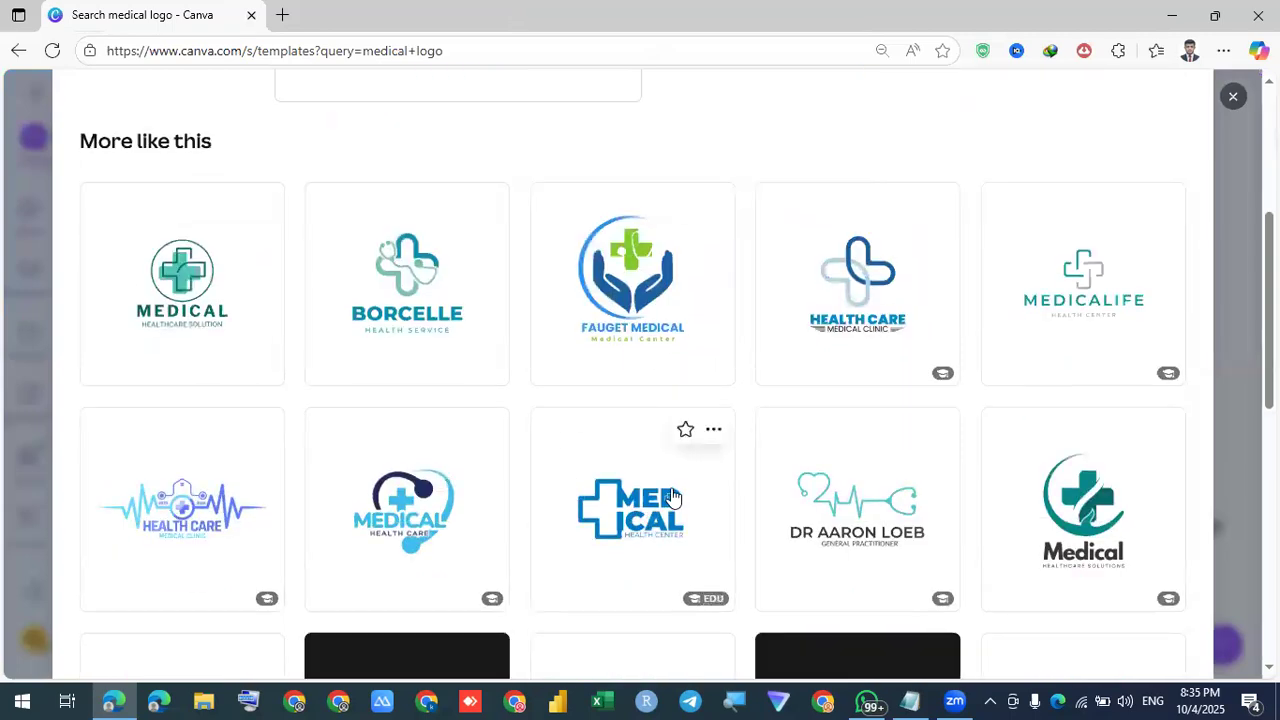
scroll(672, 497, "down", 5)
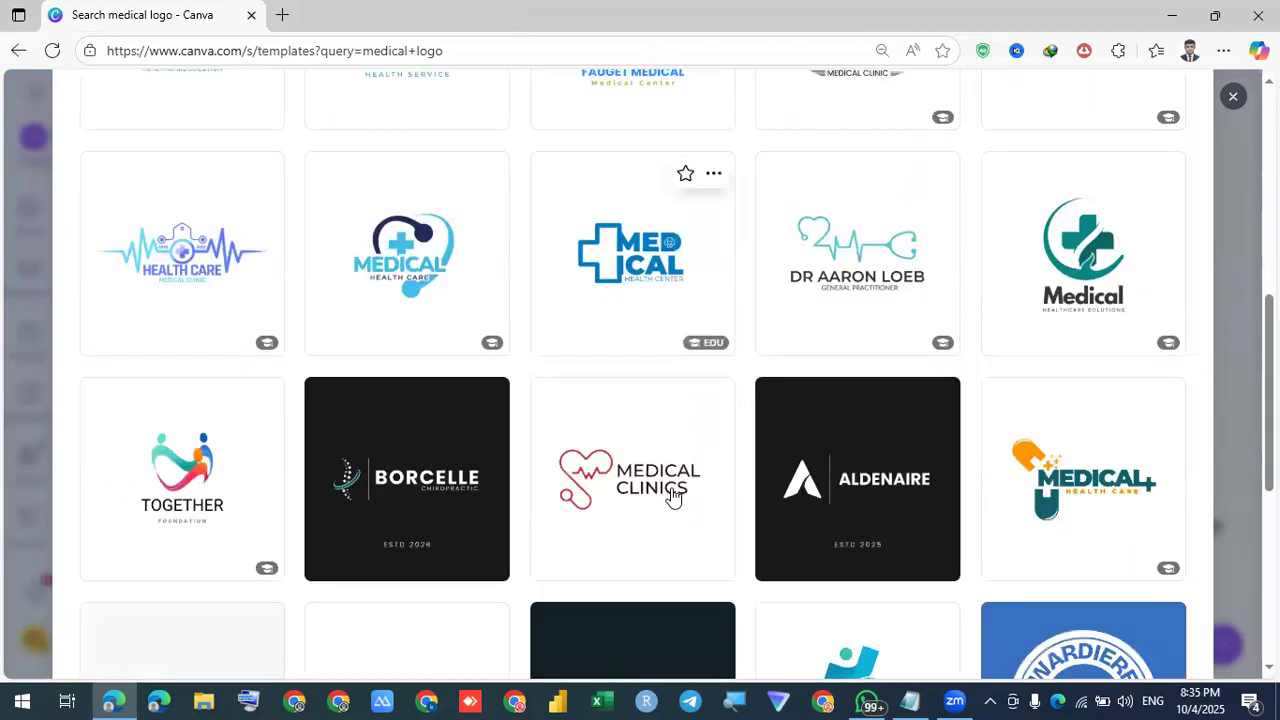
scroll(672, 497, "up", 2)
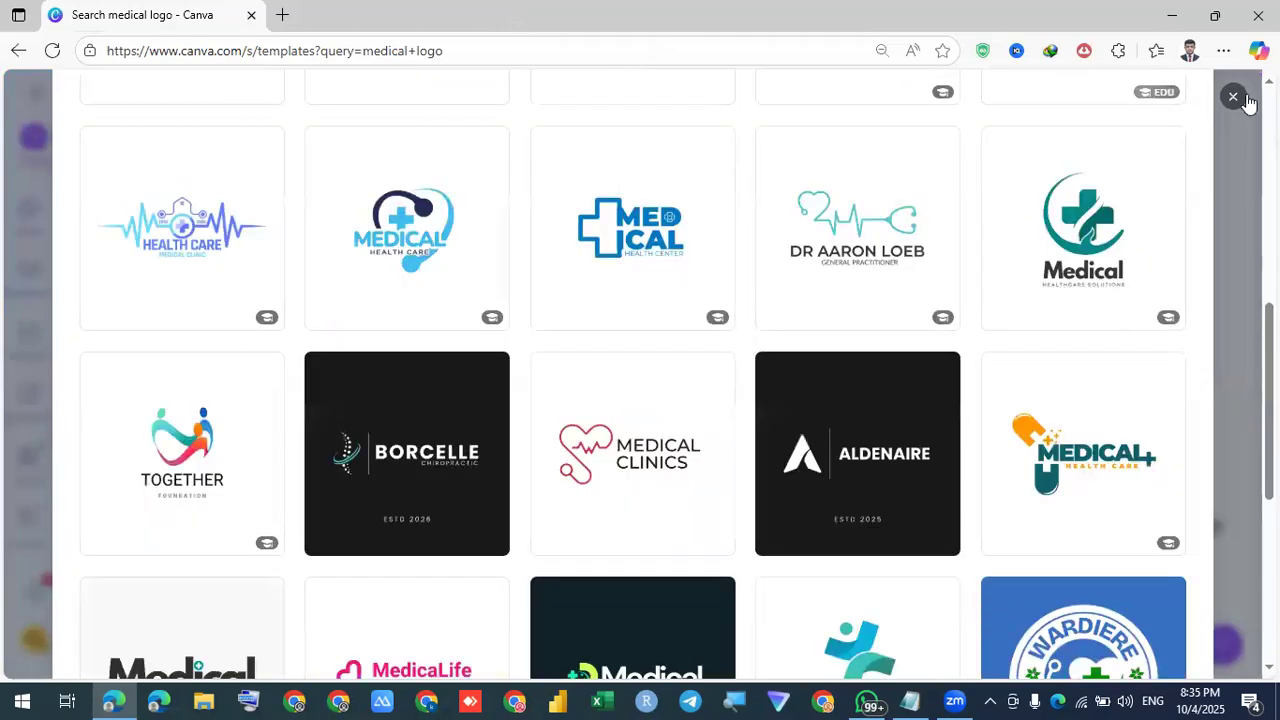
key("Escape")
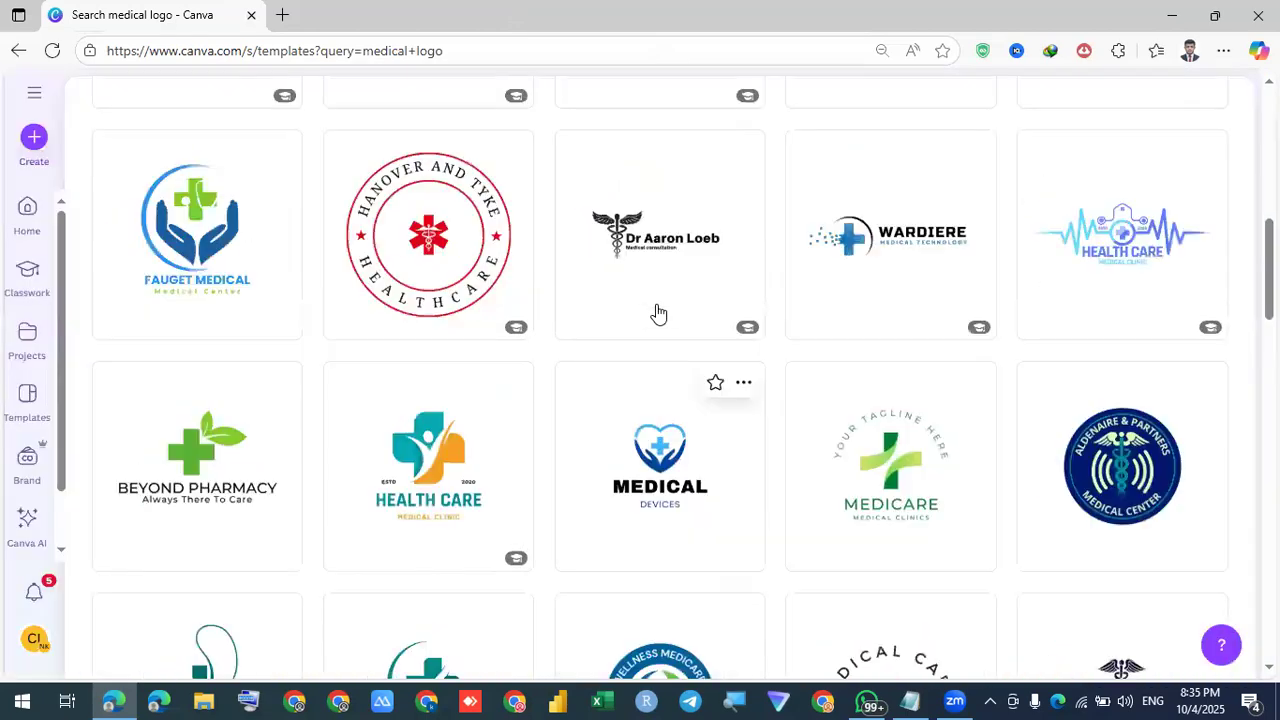
scroll(658, 314, "up", 8)
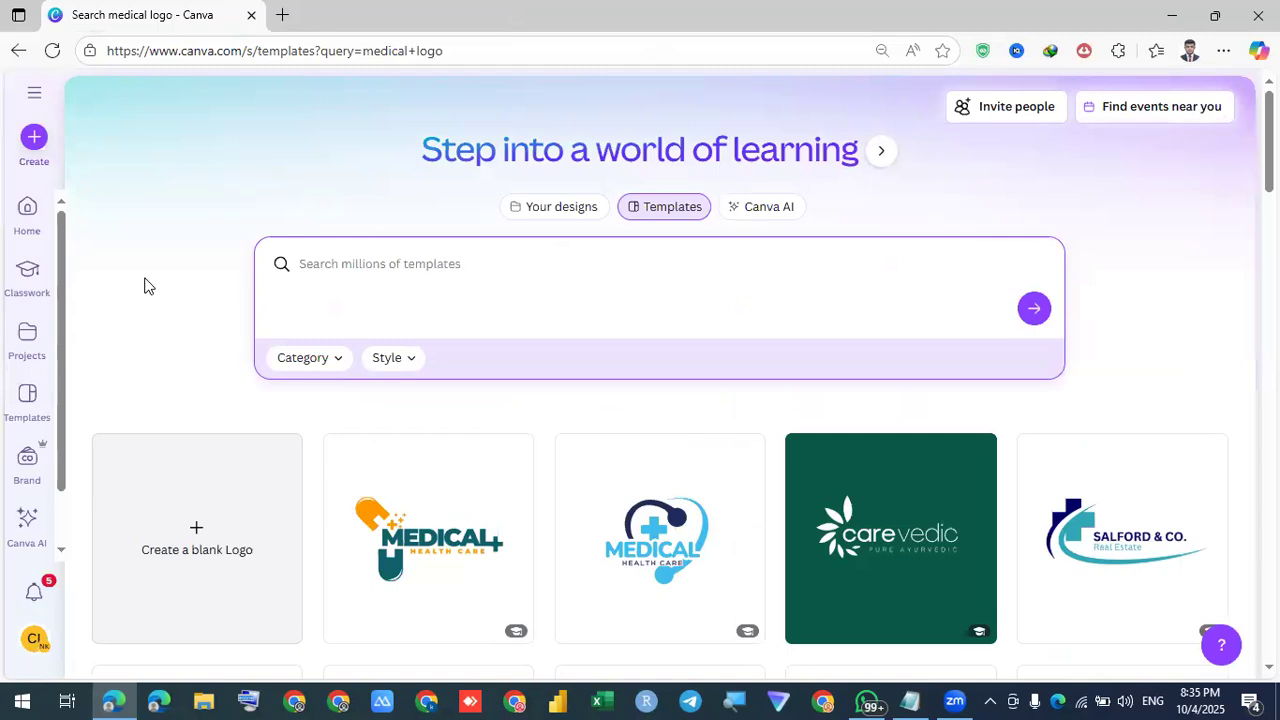
Search the templates for 'medical', scroll through the results, and return to the search box
type("medical")
key("Return")
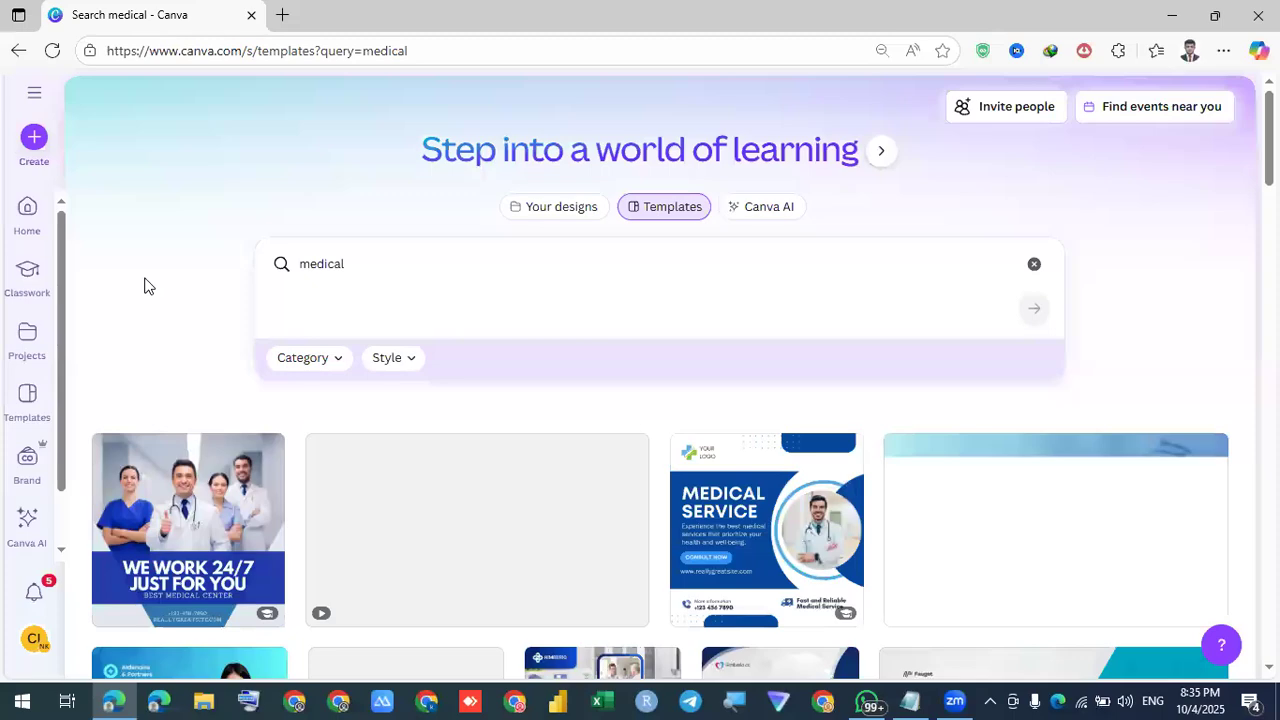
scroll(174, 570, "down", 3)
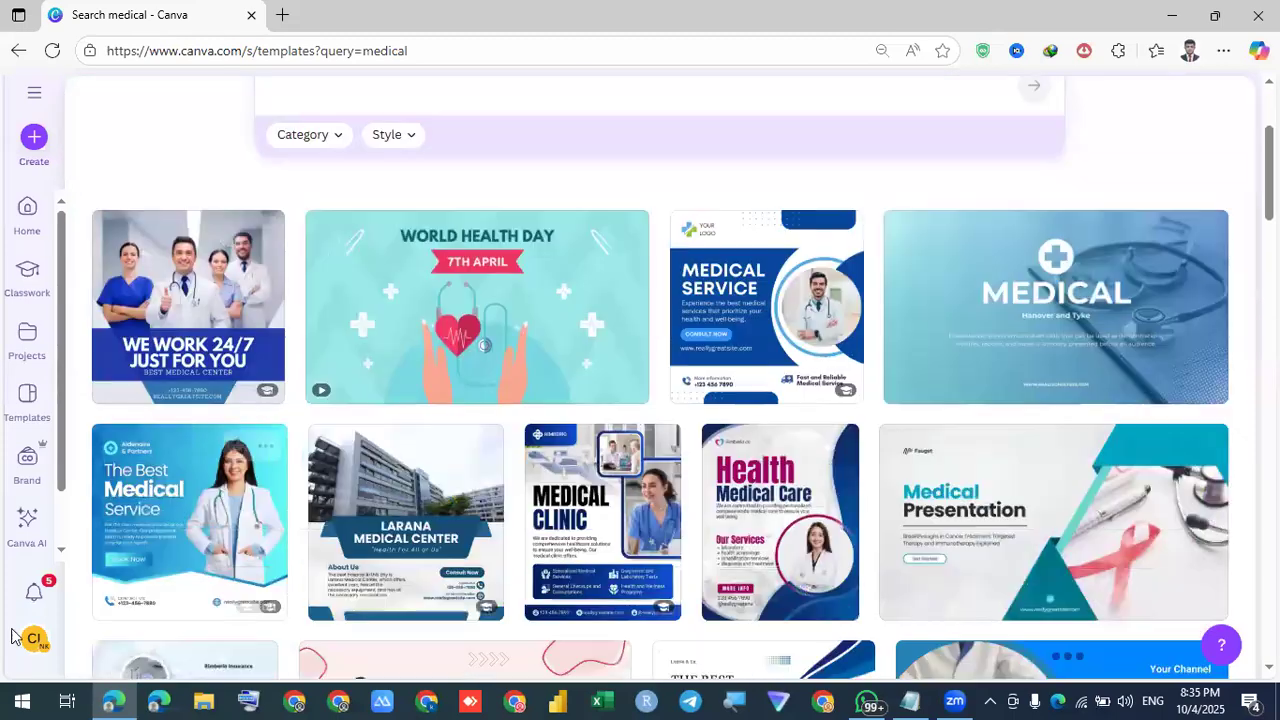
scroll(30, 638, "down", 2)
scroll(55, 655, "down", 4)
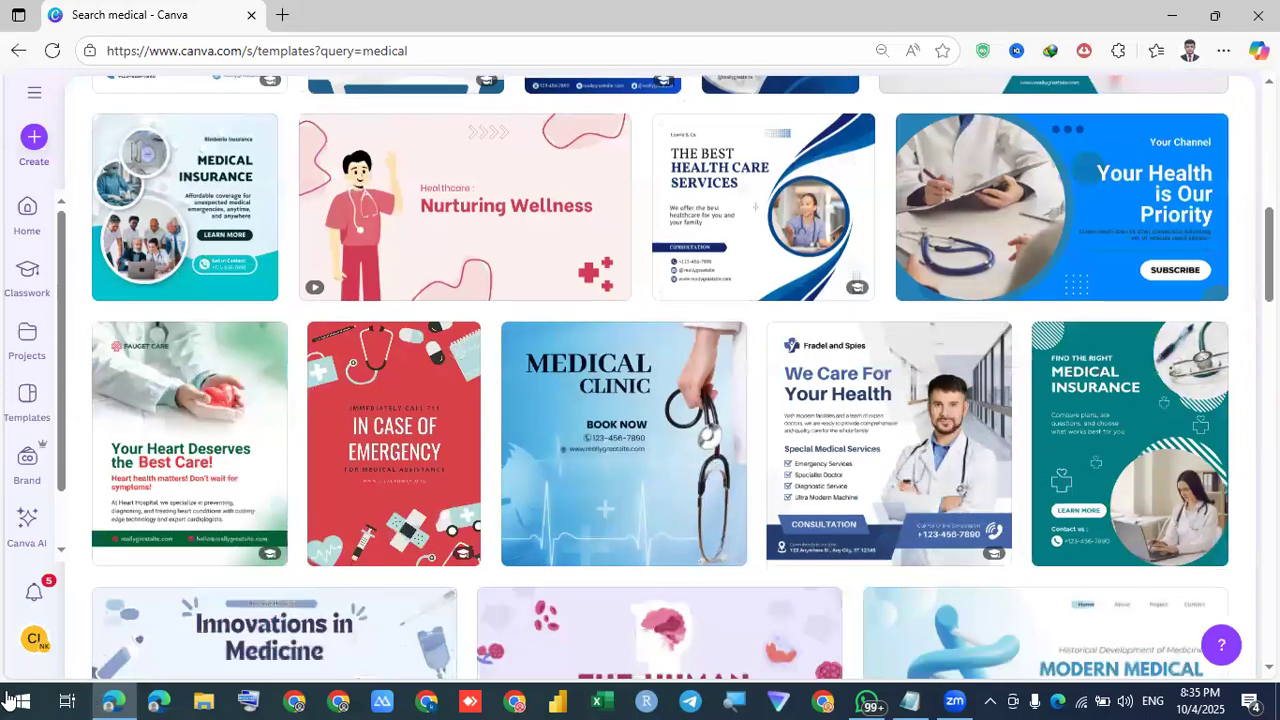
scroll(608, 610, "down", 4)
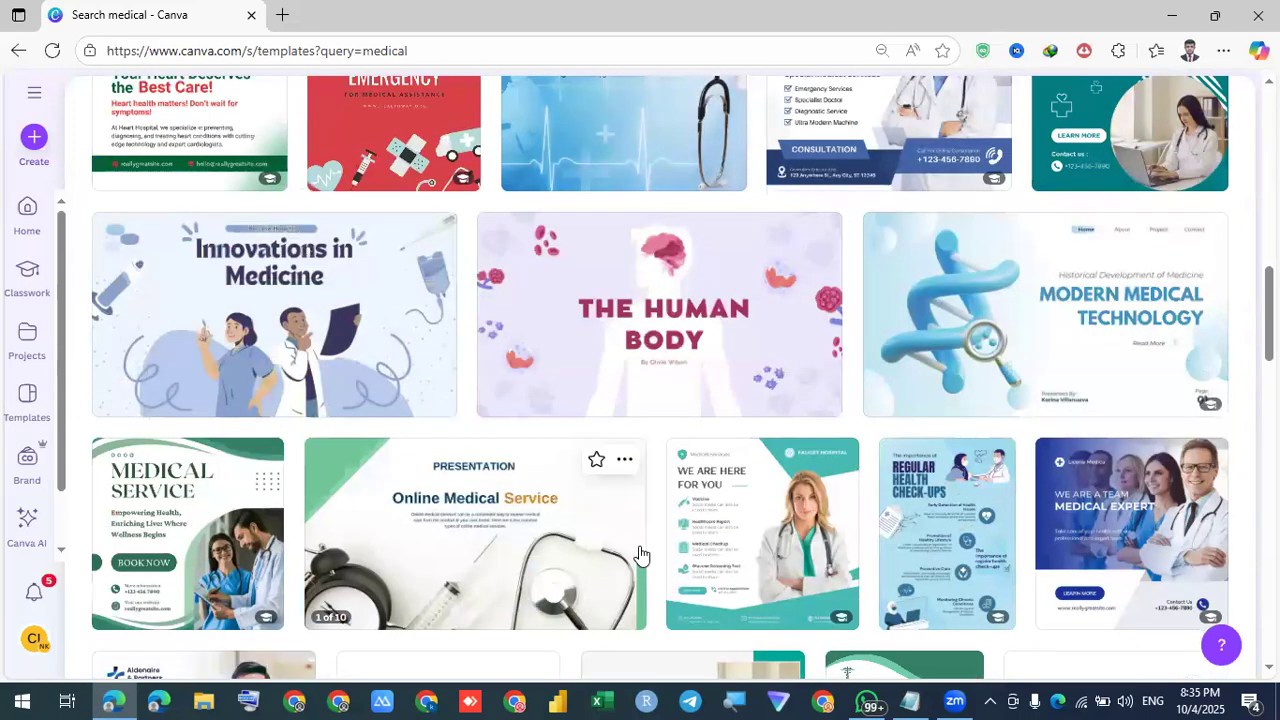
scroll(641, 553, "down", 6)
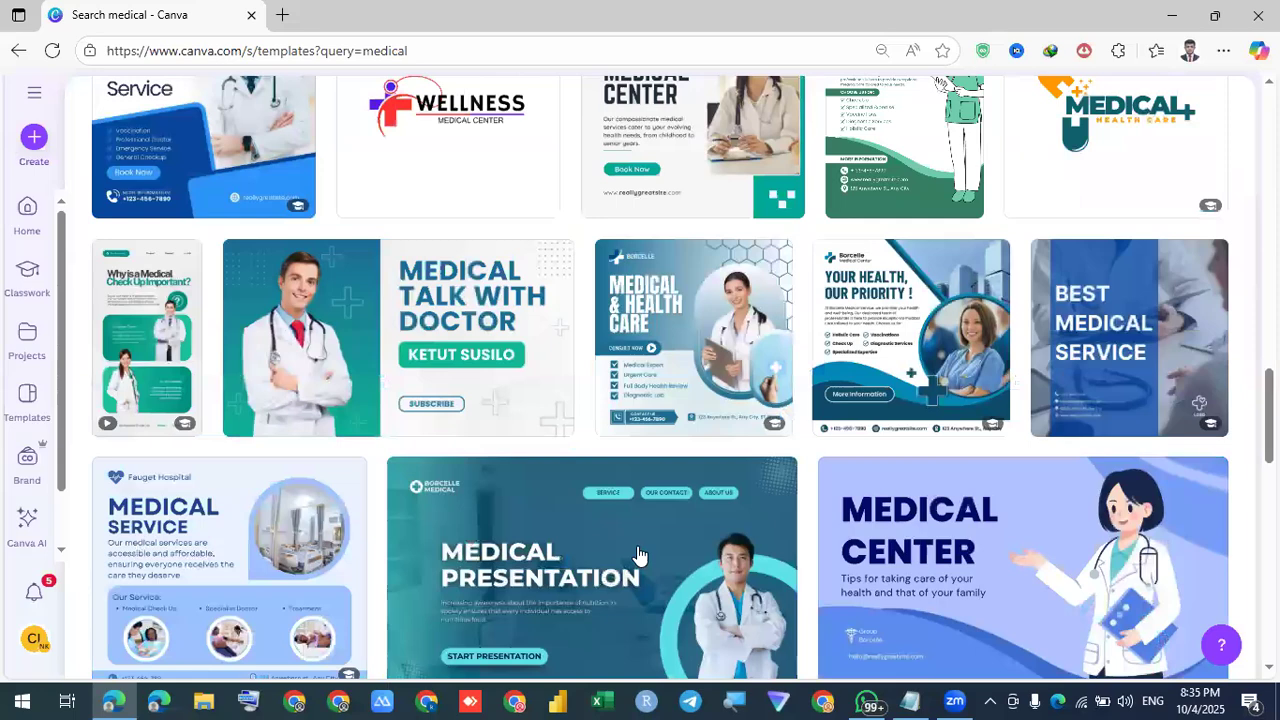
scroll(638, 554, "down", 3)
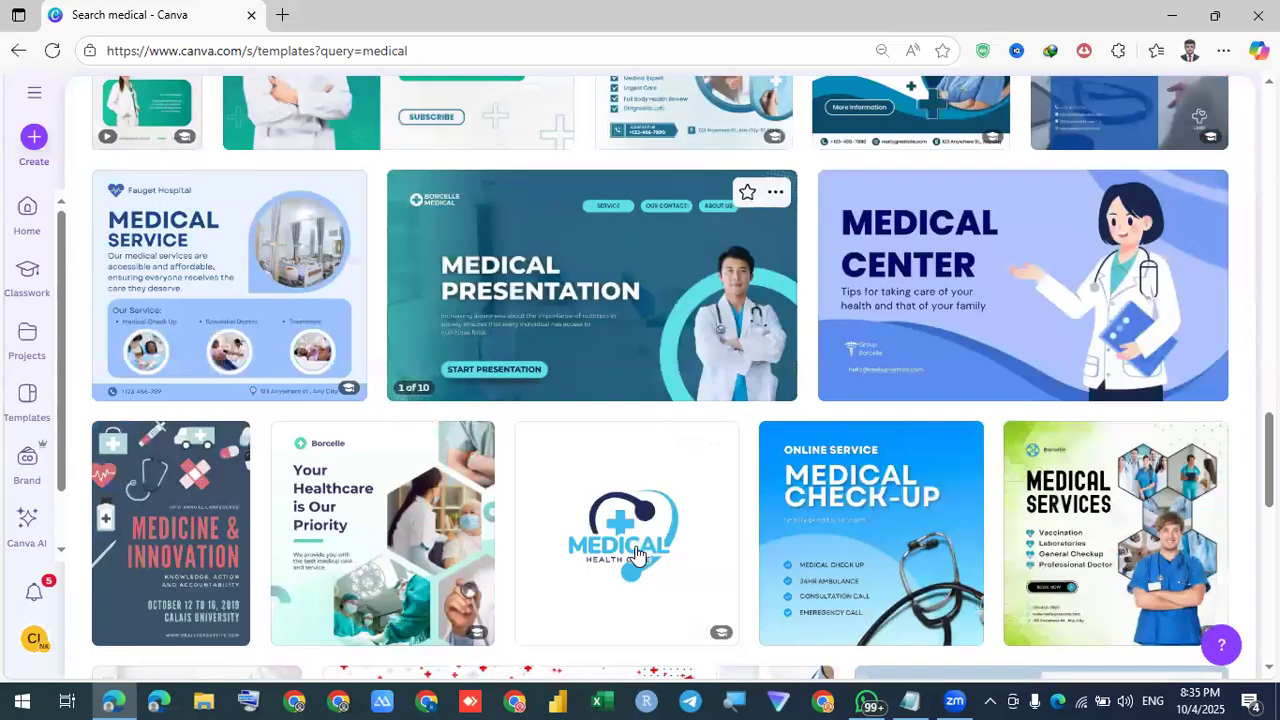
scroll(636, 554, "down", 5)
scroll(638, 554, "down", 5)
scroll(636, 554, "up", 4)
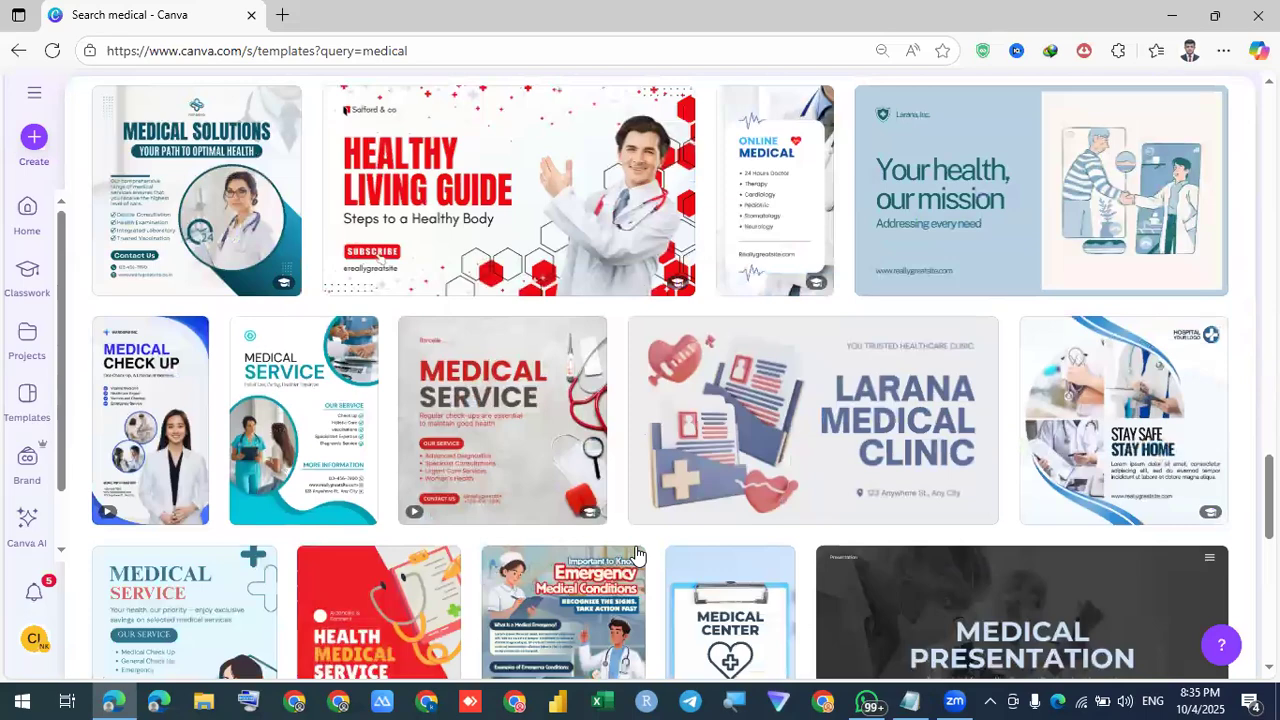
scroll(636, 553, "up", 15)
scroll(446, 283, "up", 2)
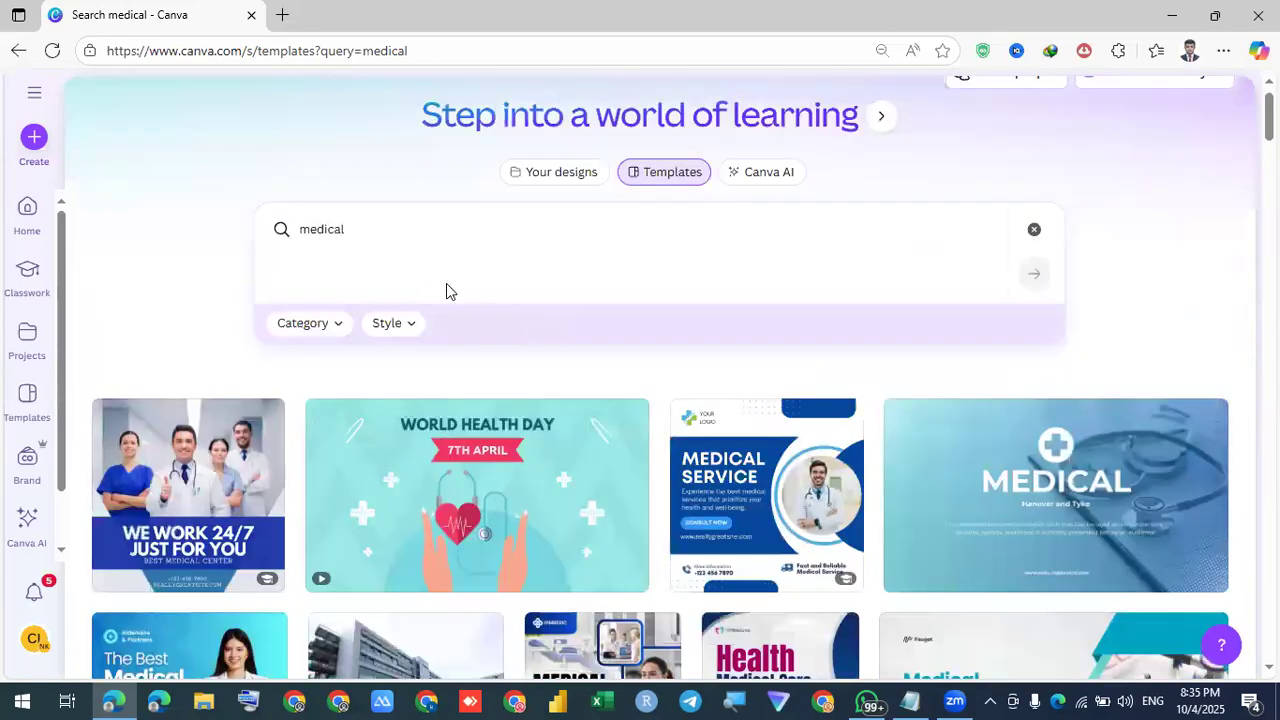
left_click(423, 260)
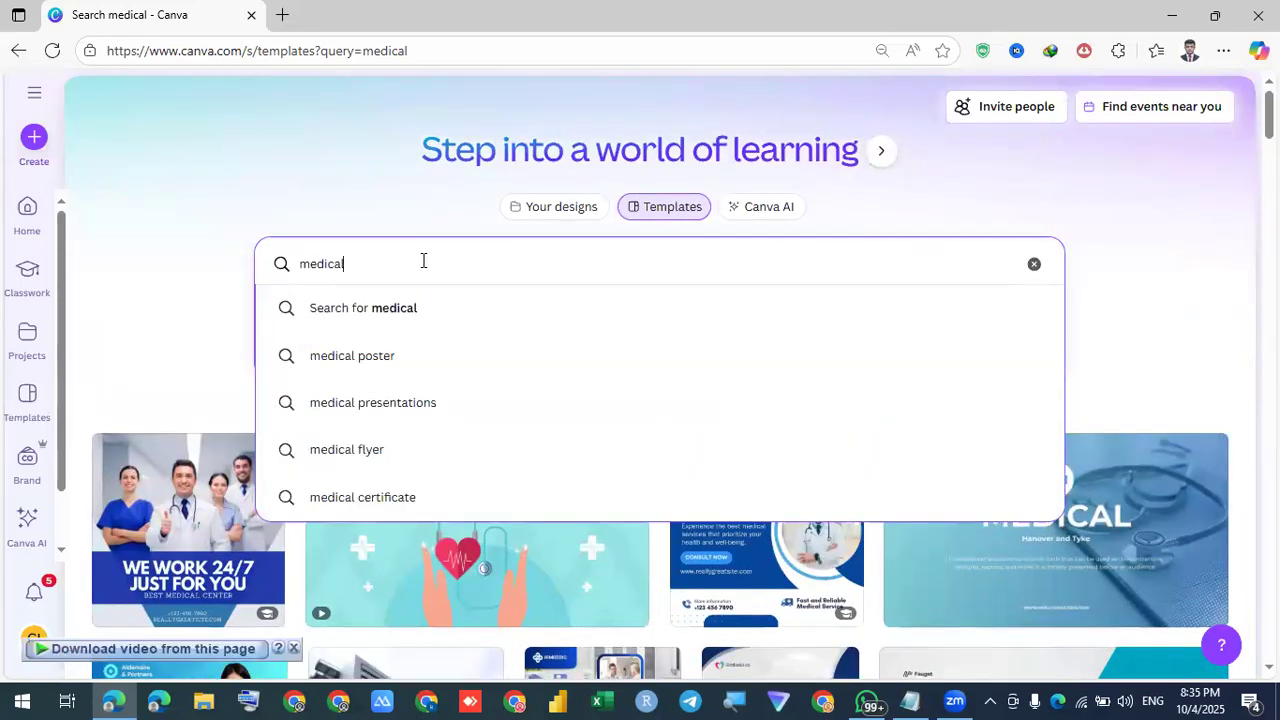
Refine the search to 'medical template' and browse designs like Wardiere Medical and Medical Service
type("template")
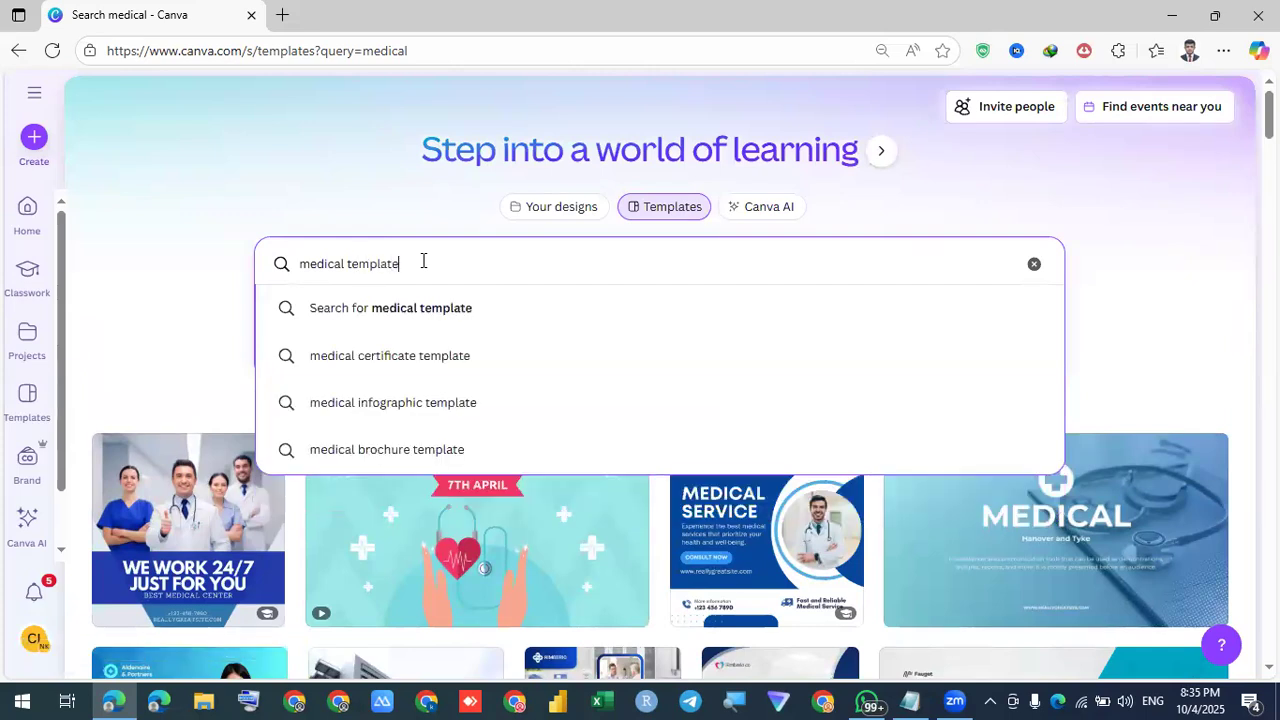
key("Return")
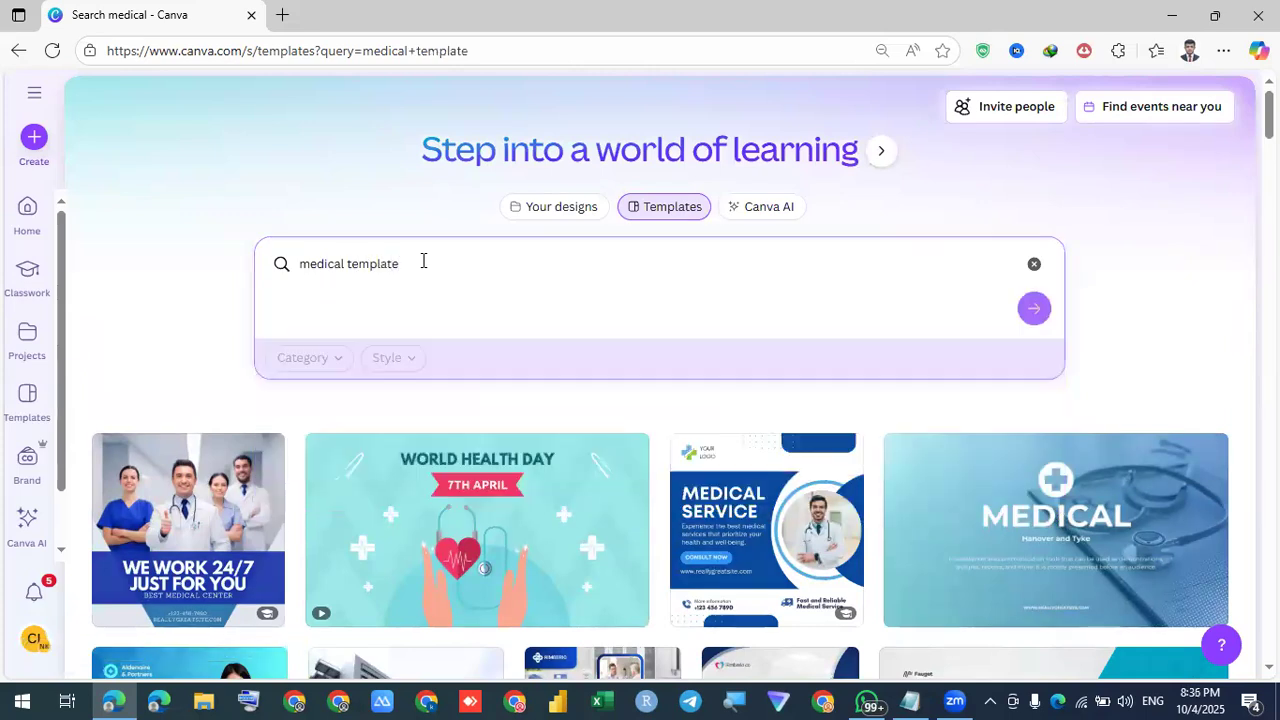
scroll(1052, 308, "down", 2)
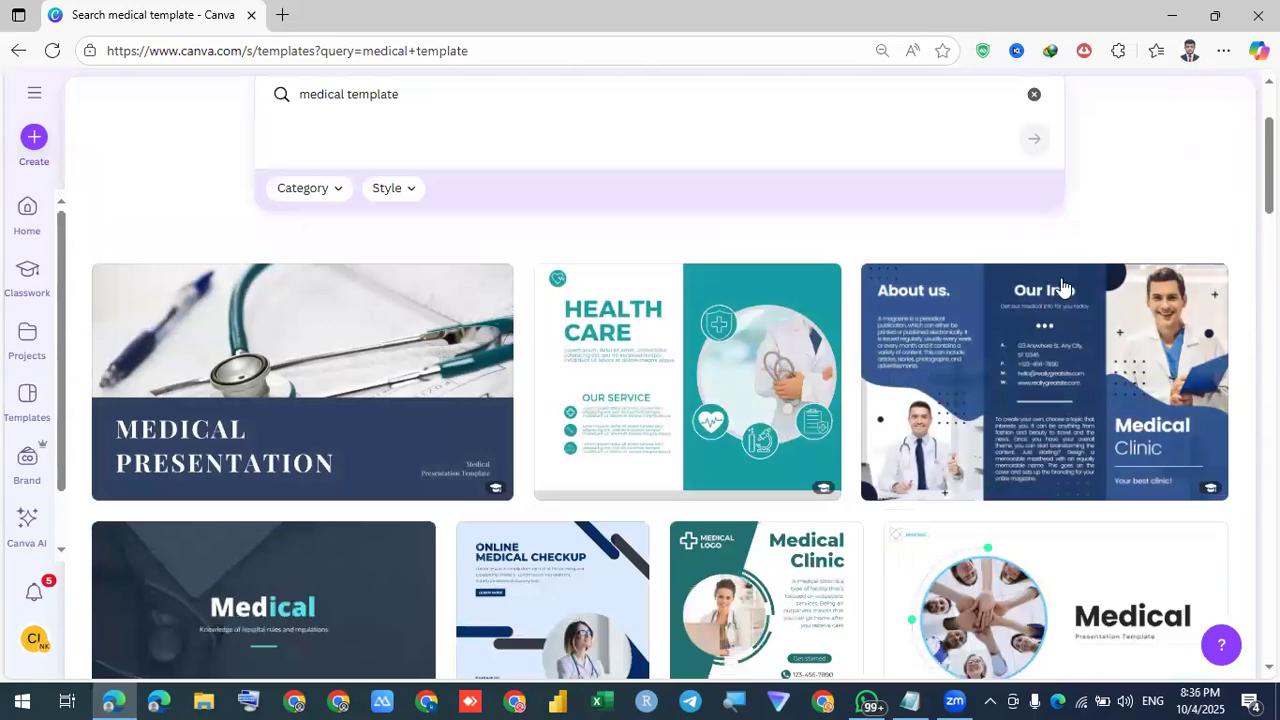
scroll(1058, 290, "down", 1)
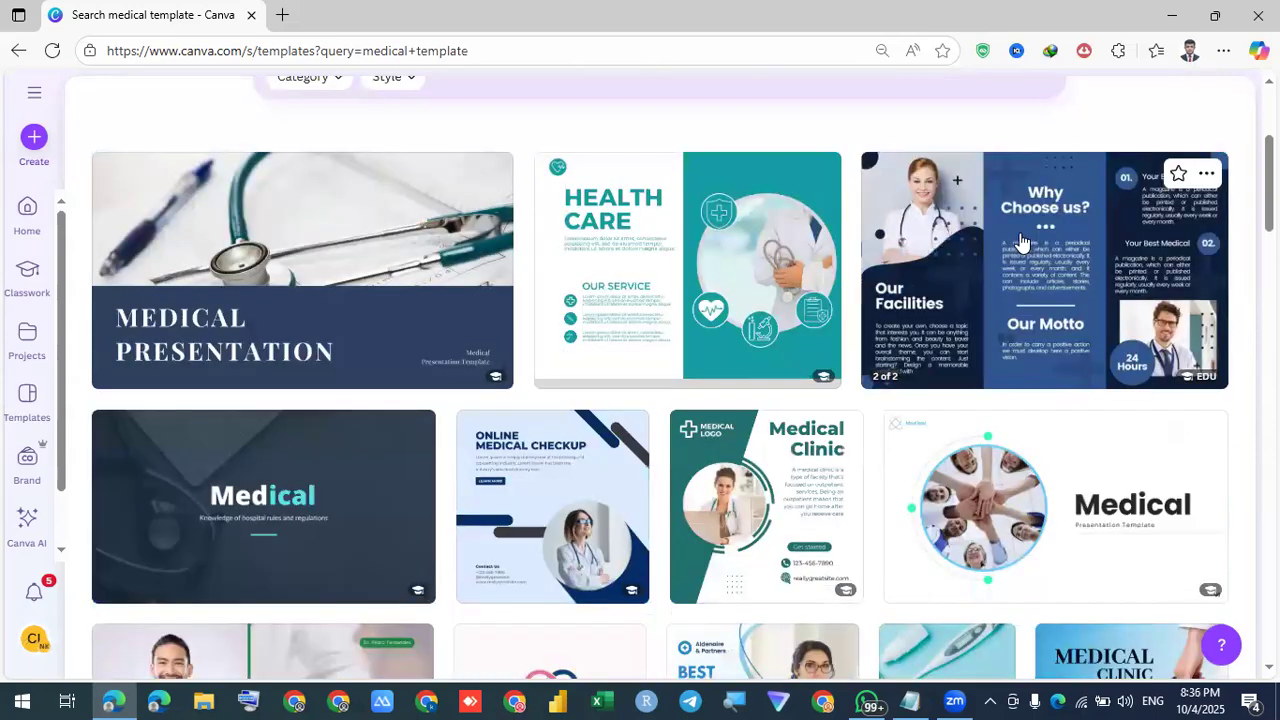
scroll(1020, 242, "down", 5)
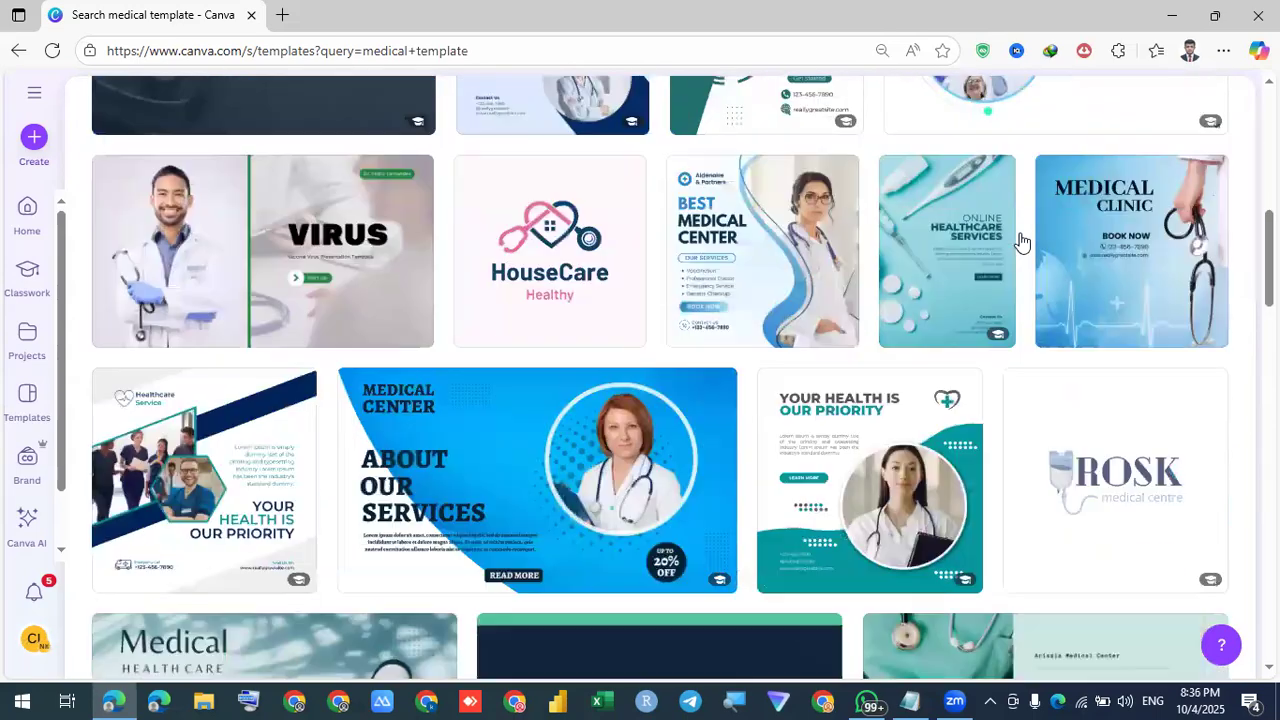
scroll(1020, 242, "down", 2)
scroll(1020, 242, "down", 1)
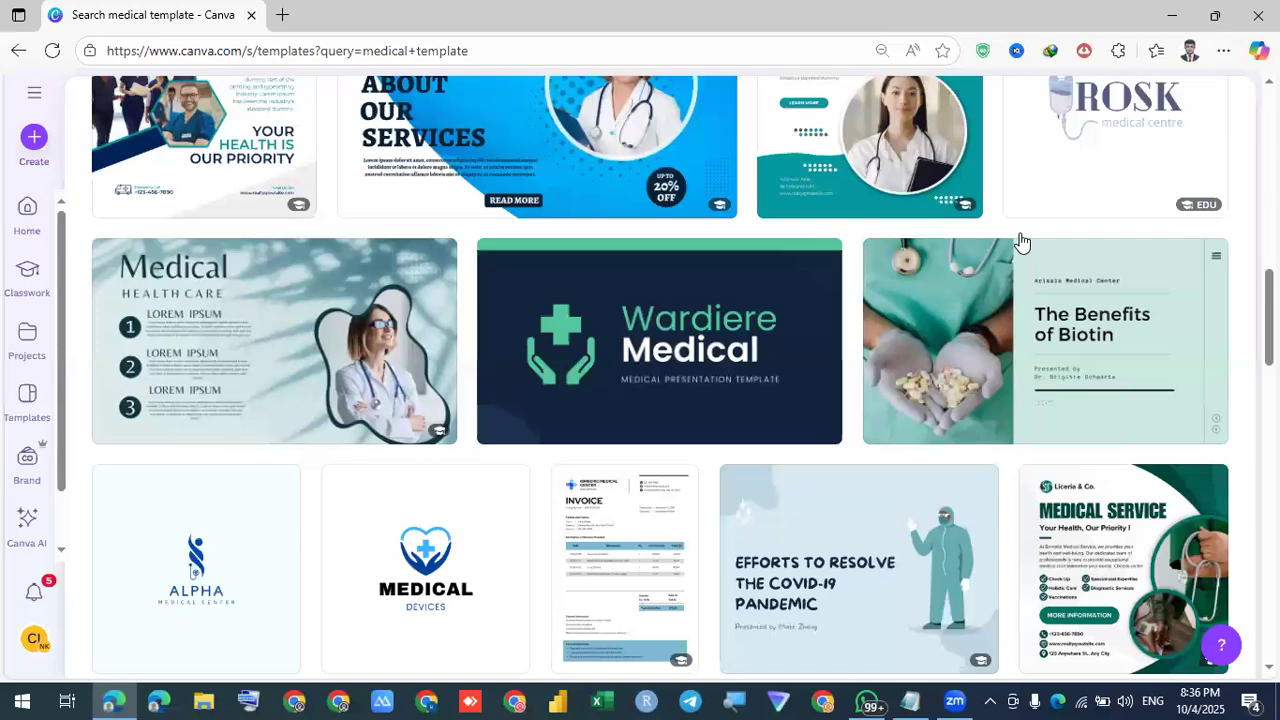
scroll(1020, 242, "down", 10)
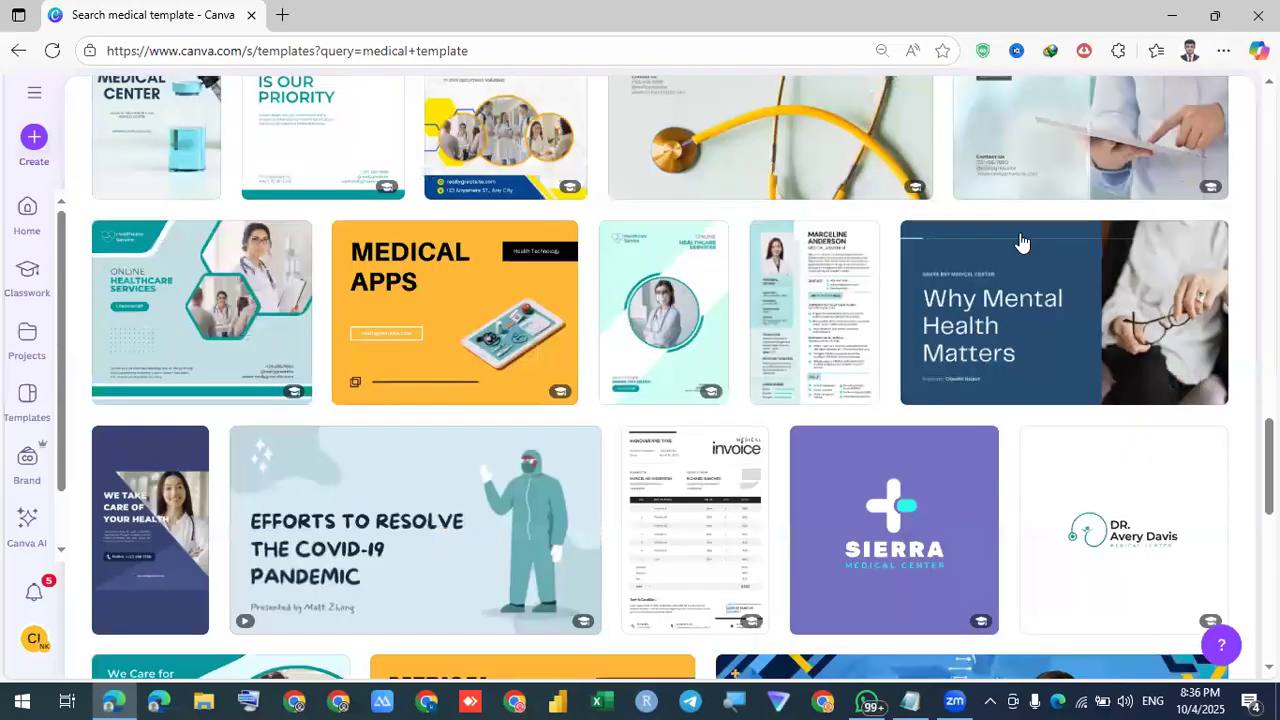
scroll(1020, 242, "down", 5)
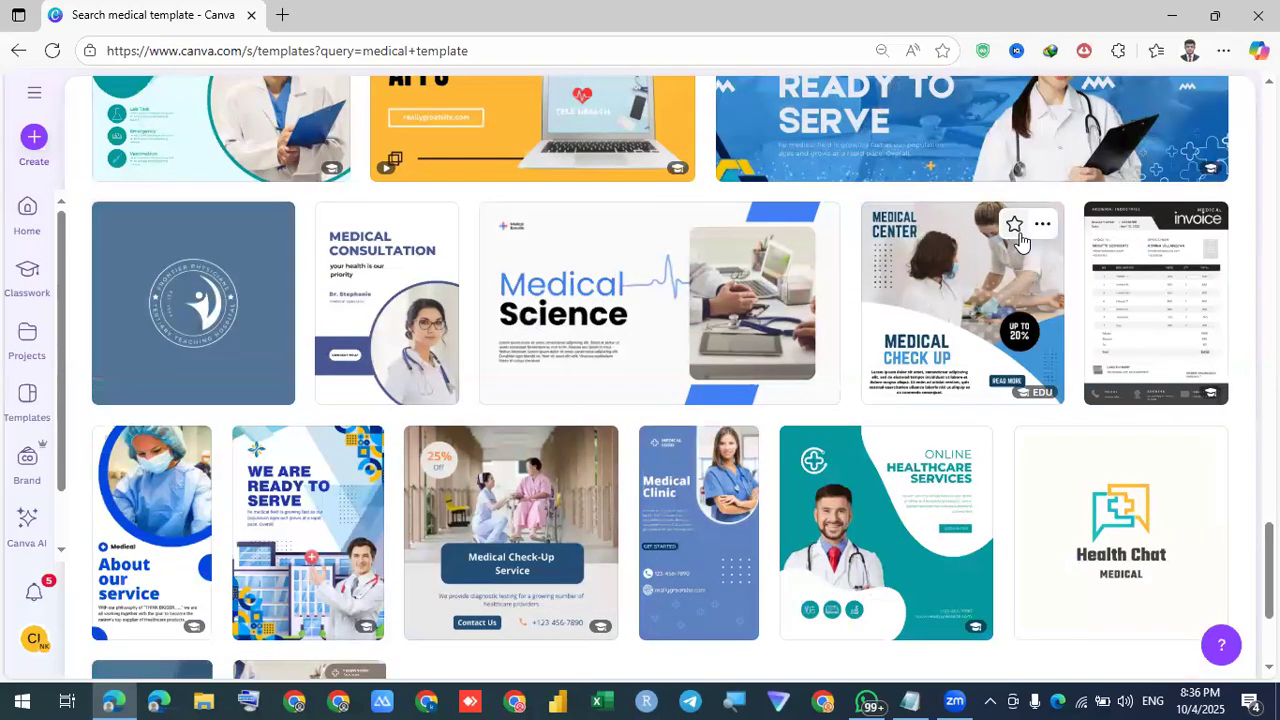
scroll(1020, 242, "down", 4)
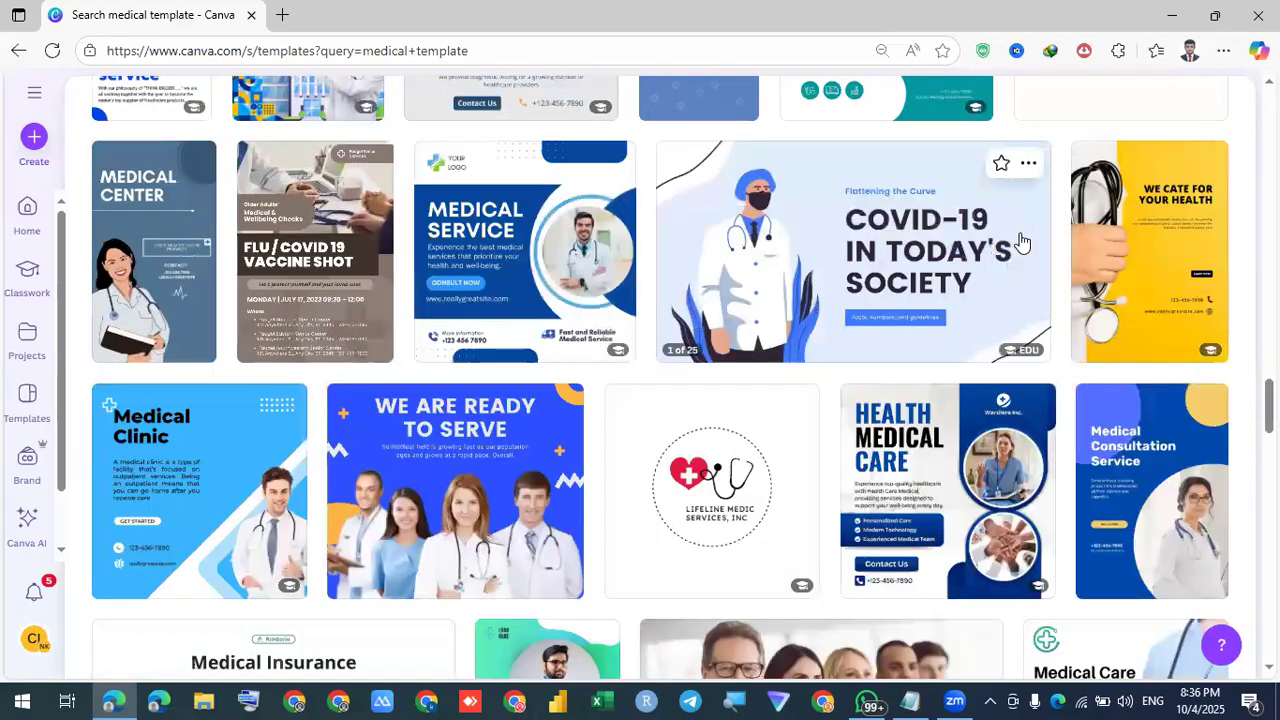
scroll(1020, 242, "down", 5)
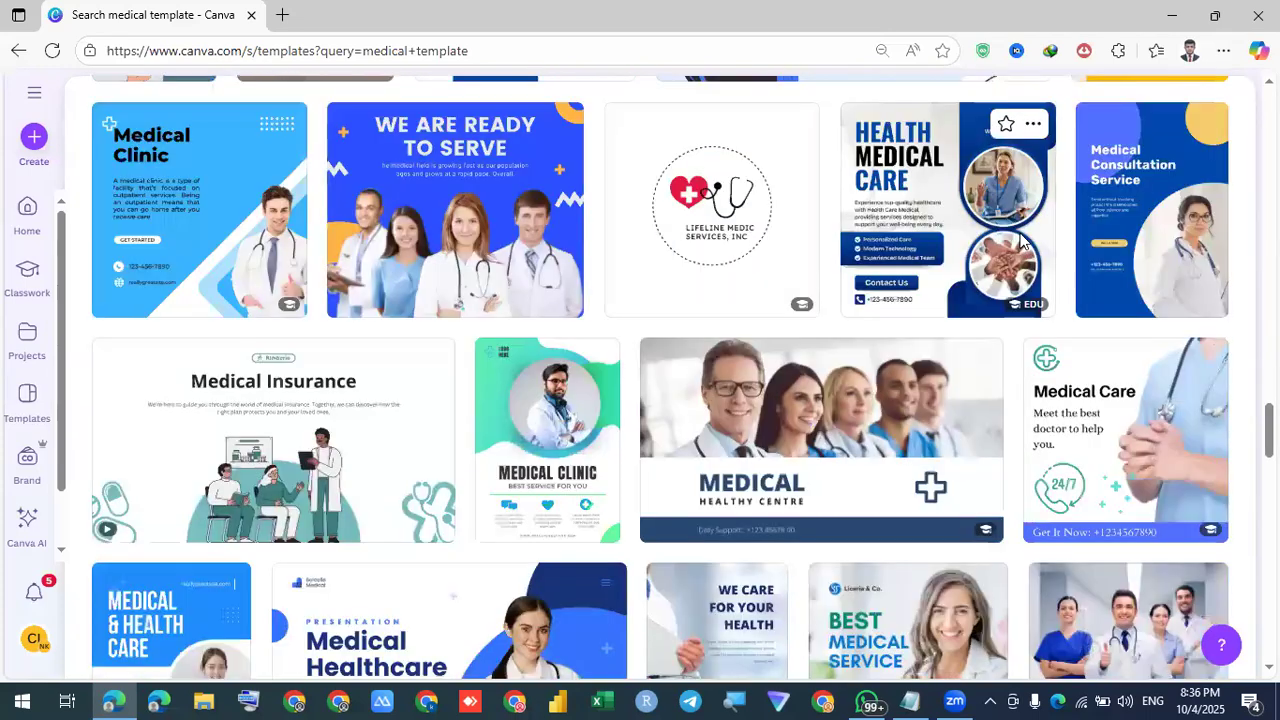
scroll(1020, 268, "down", 5)
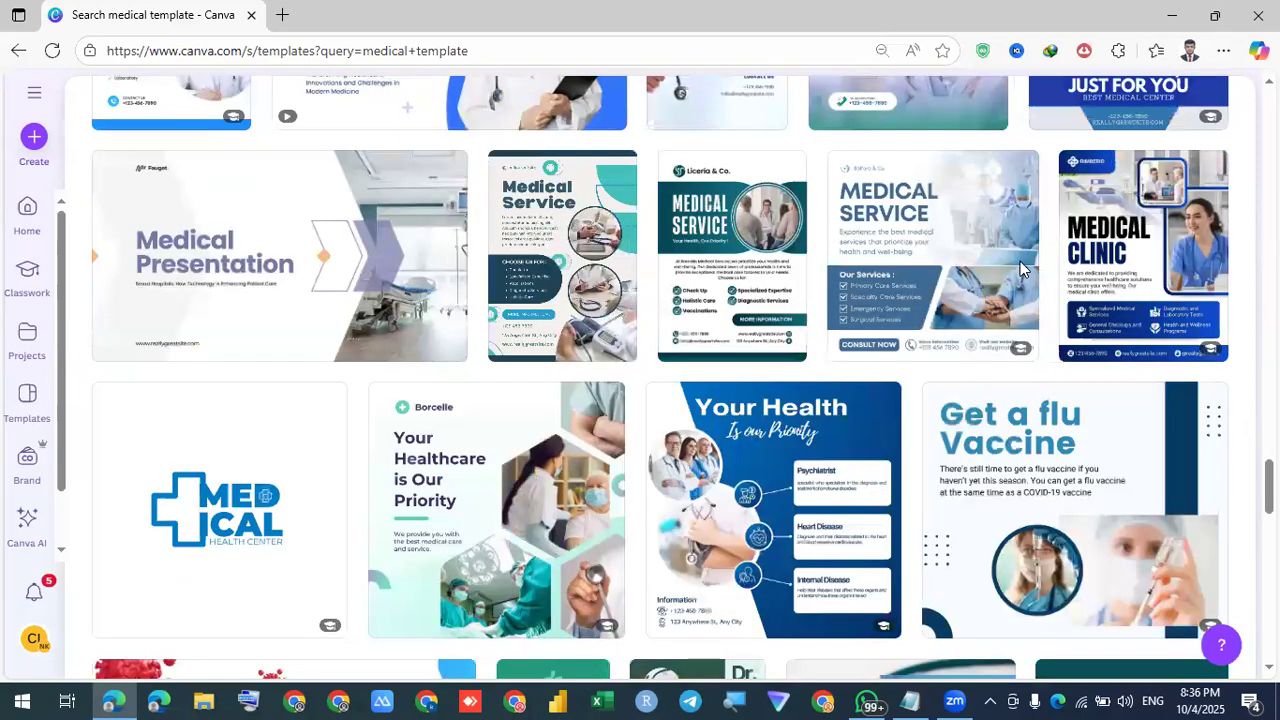
scroll(1020, 268, "up", 10)
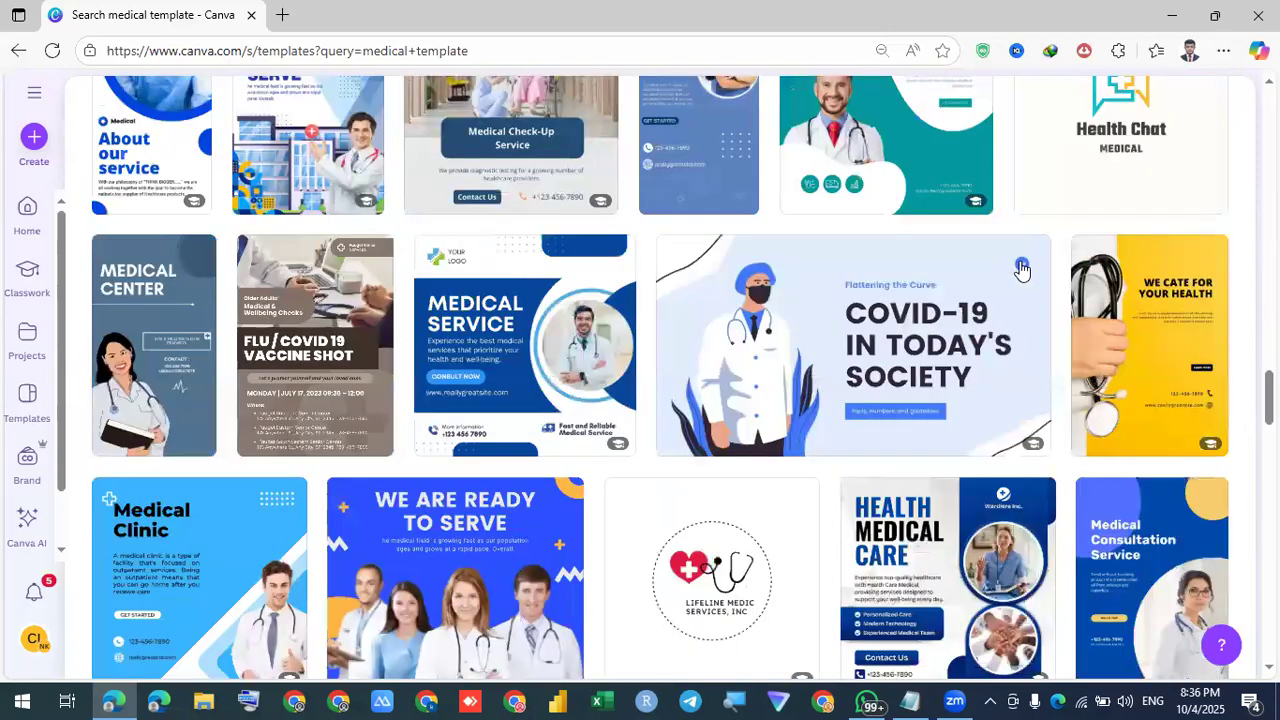
scroll(1021, 268, "up", 5)
scroll(1022, 290, "up", 5)
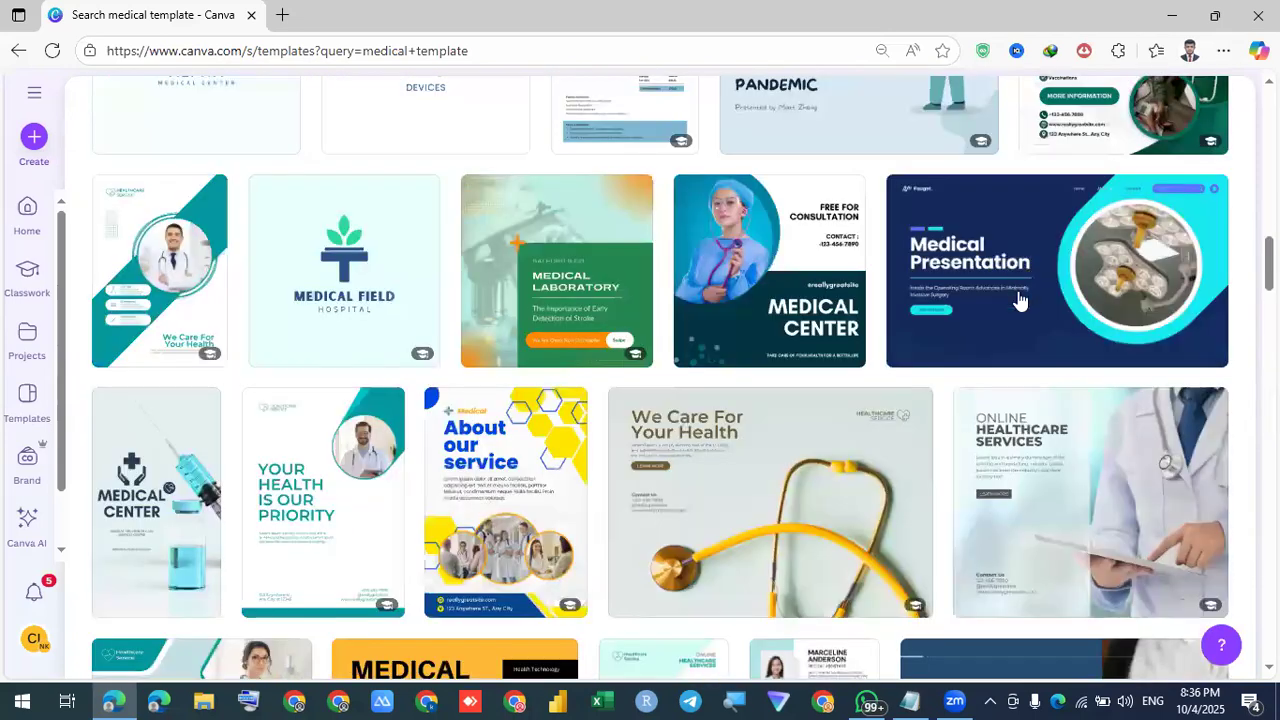
scroll(465, 330, "up", 4)
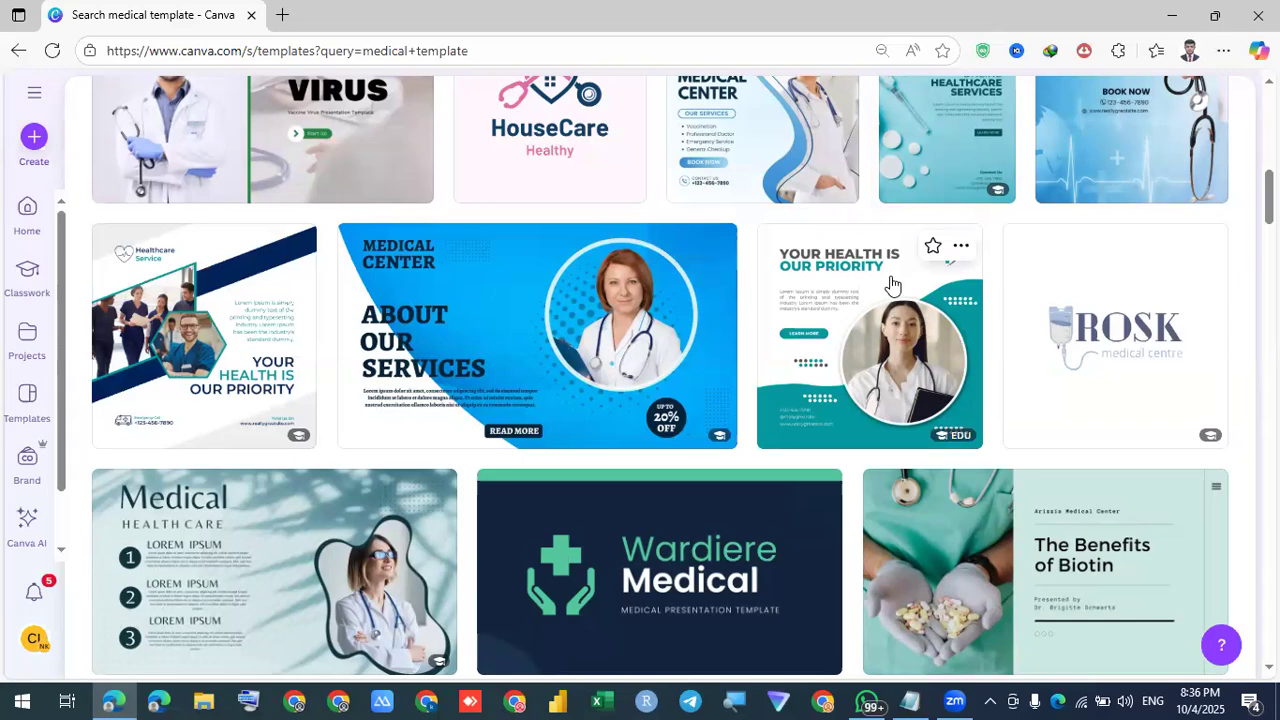
scroll(889, 290, "down", 2)
scroll(889, 290, "down", 3)
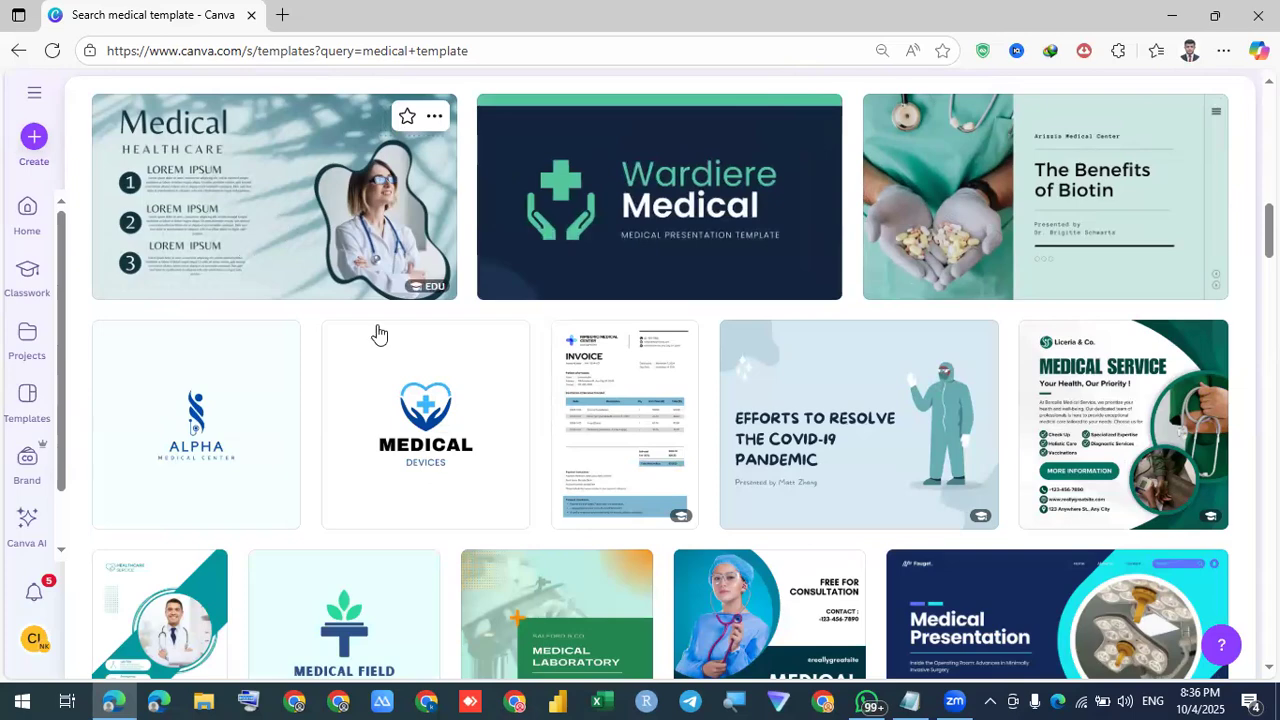
scroll(816, 350, "down", 1)
mouse_move(818, 350)
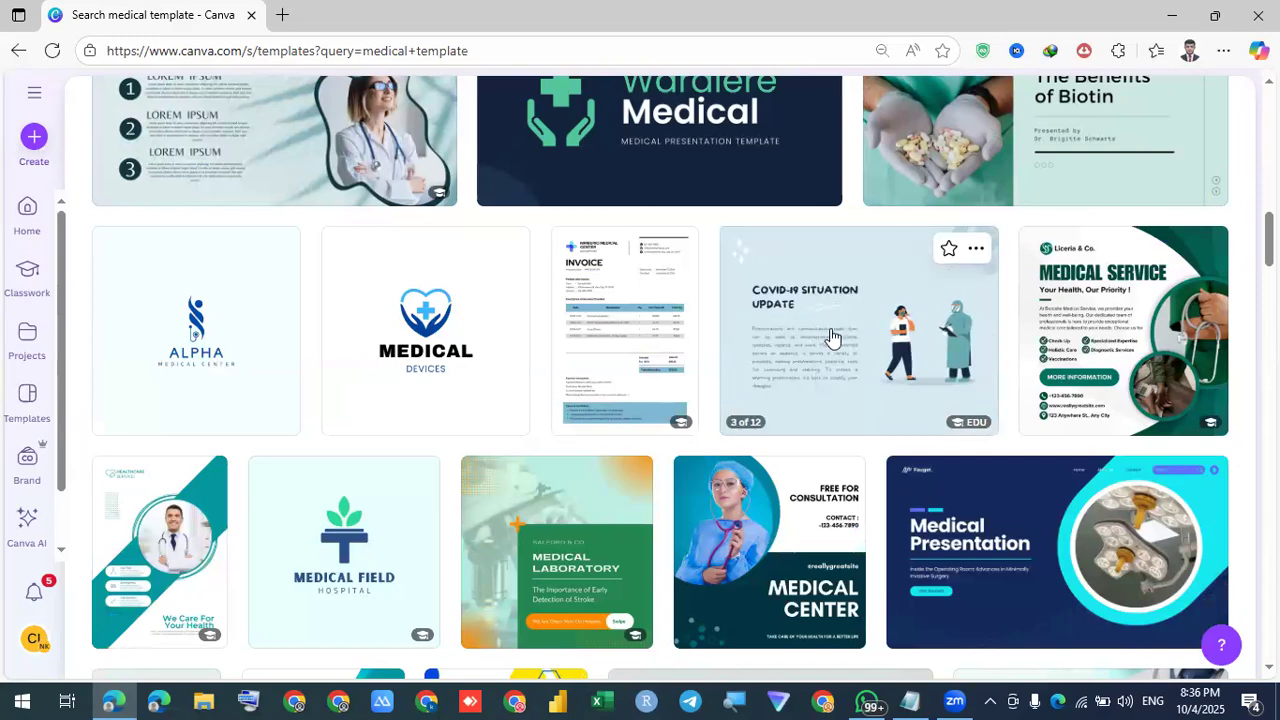
scroll(830, 338, "down", 6)
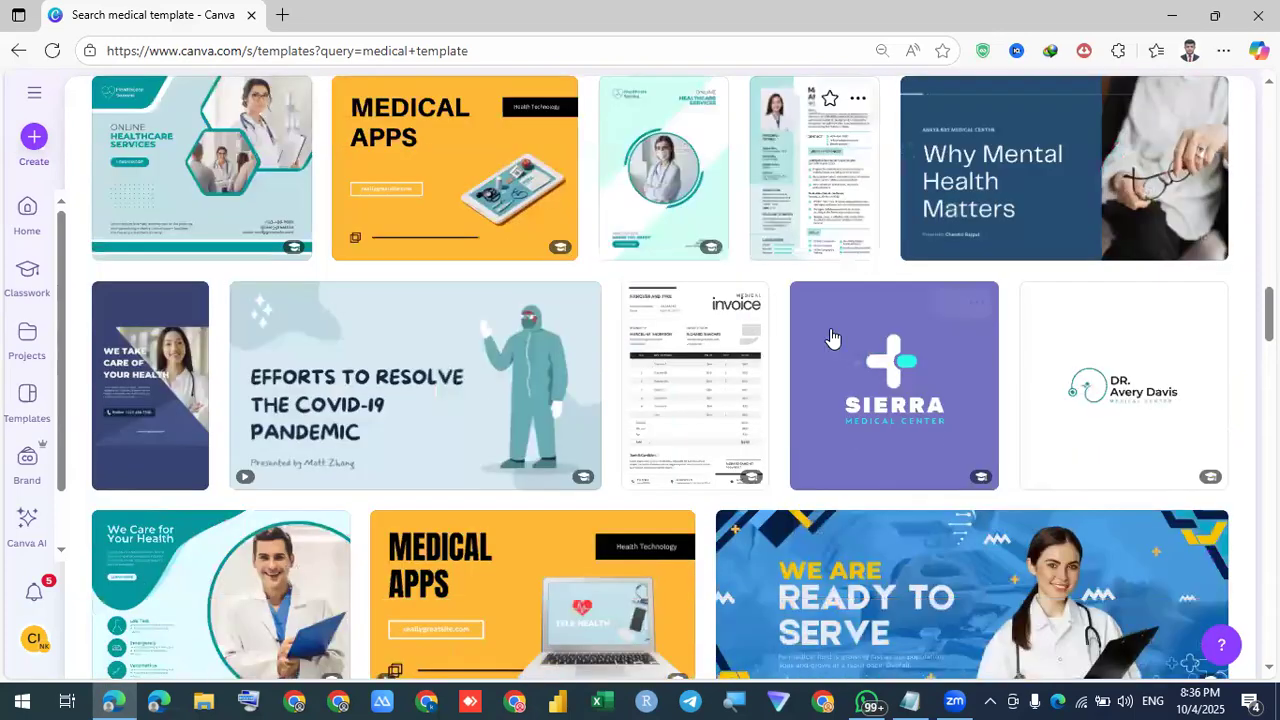
scroll(830, 338, "down", 2)
scroll(830, 338, "down", 3)
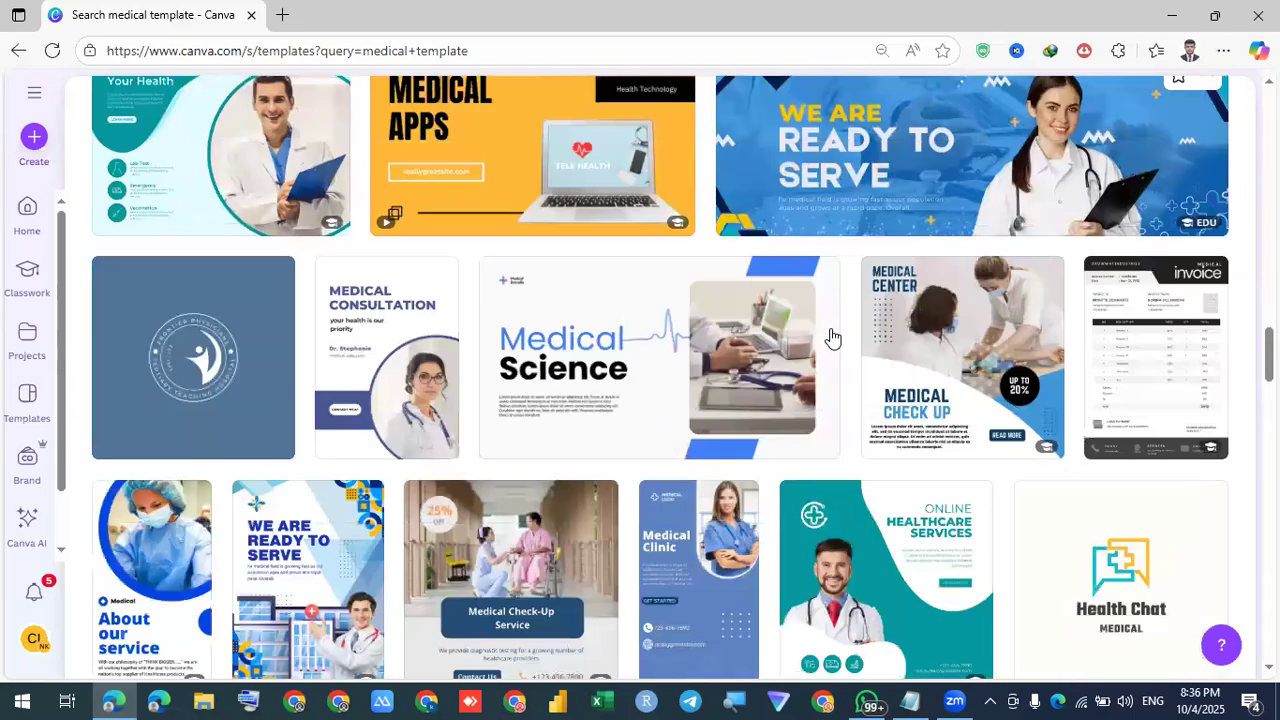
scroll(830, 338, "up", 12)
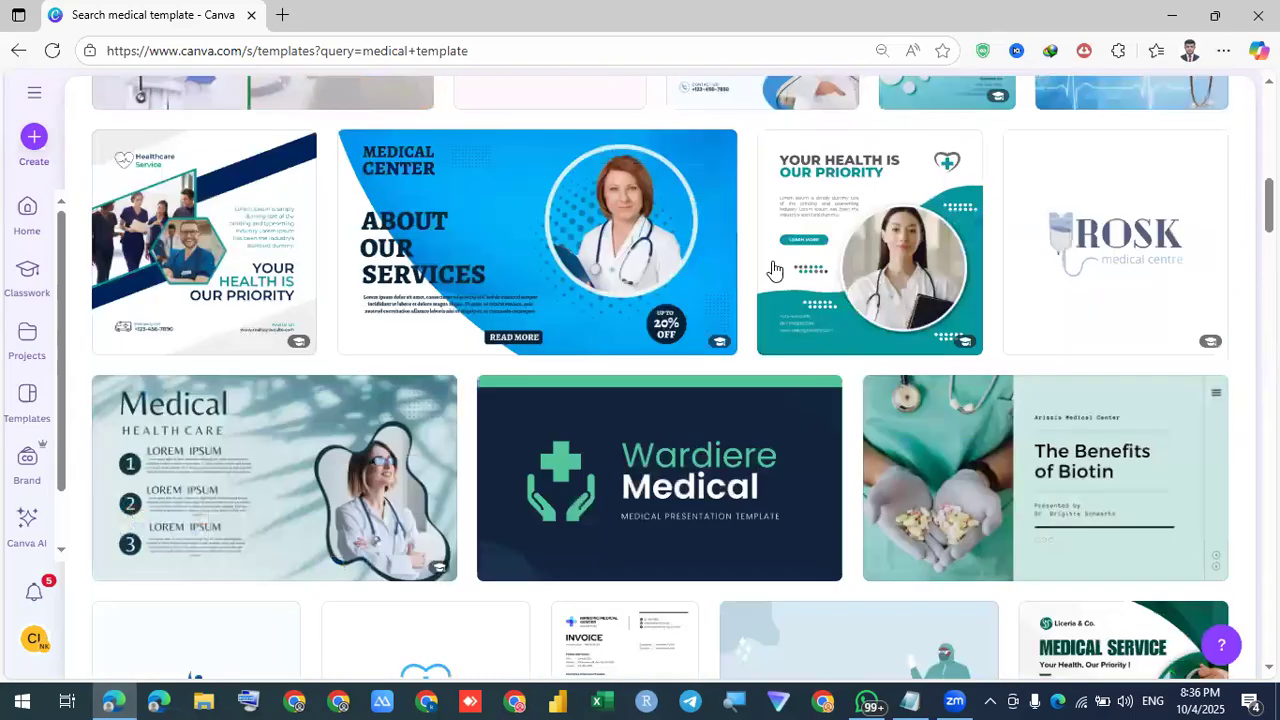
scroll(774, 271, "up", 8)
left_click(631, 281)
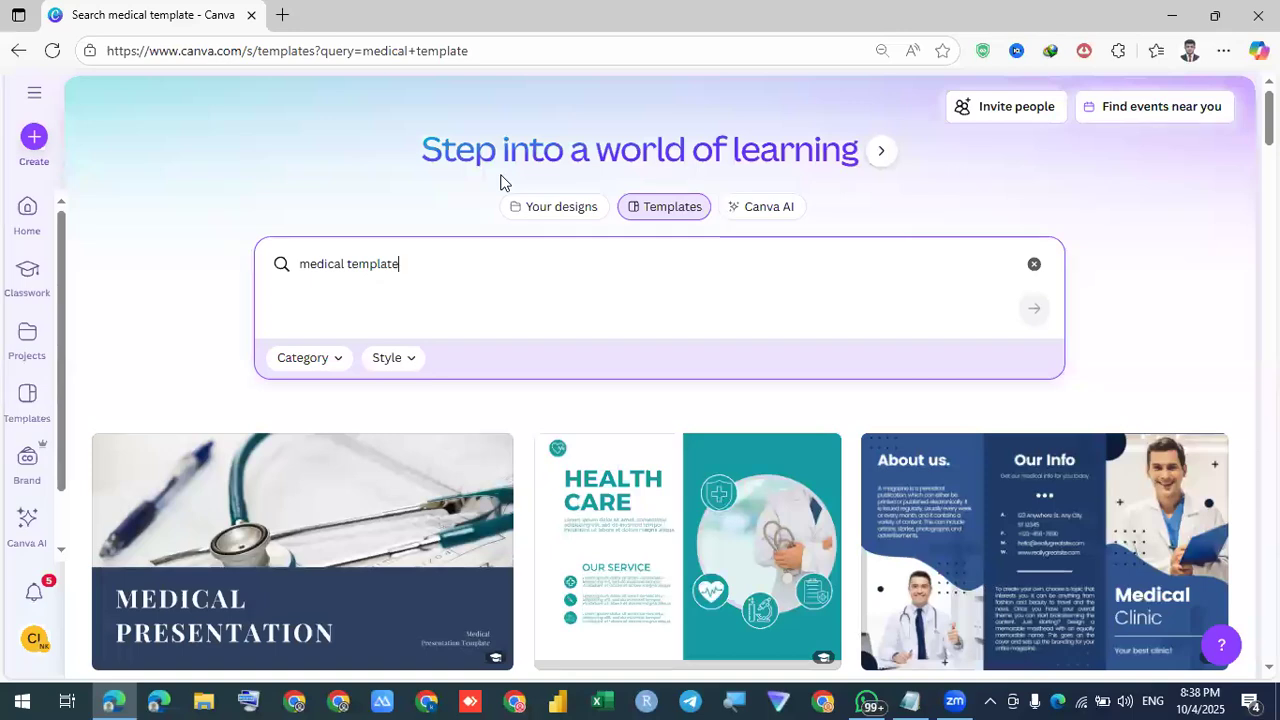
key("ctrl+a")
key("BackSpace")
type("M")
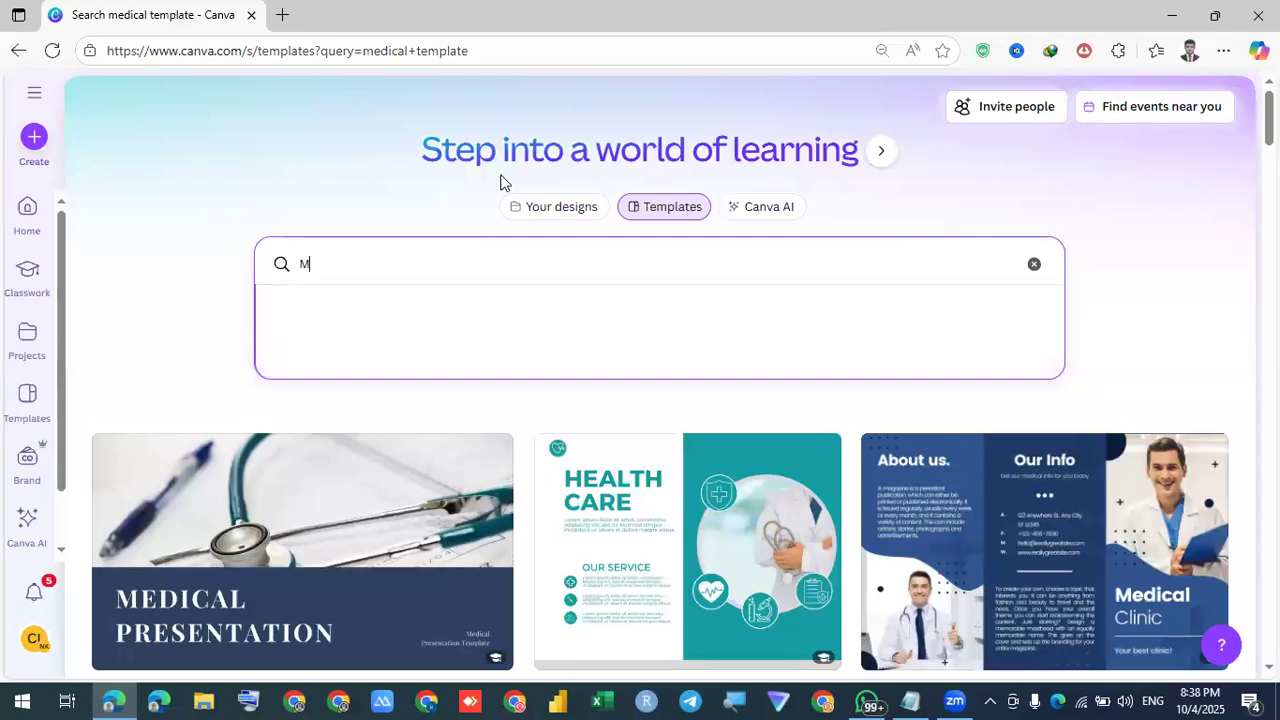
type("dical")
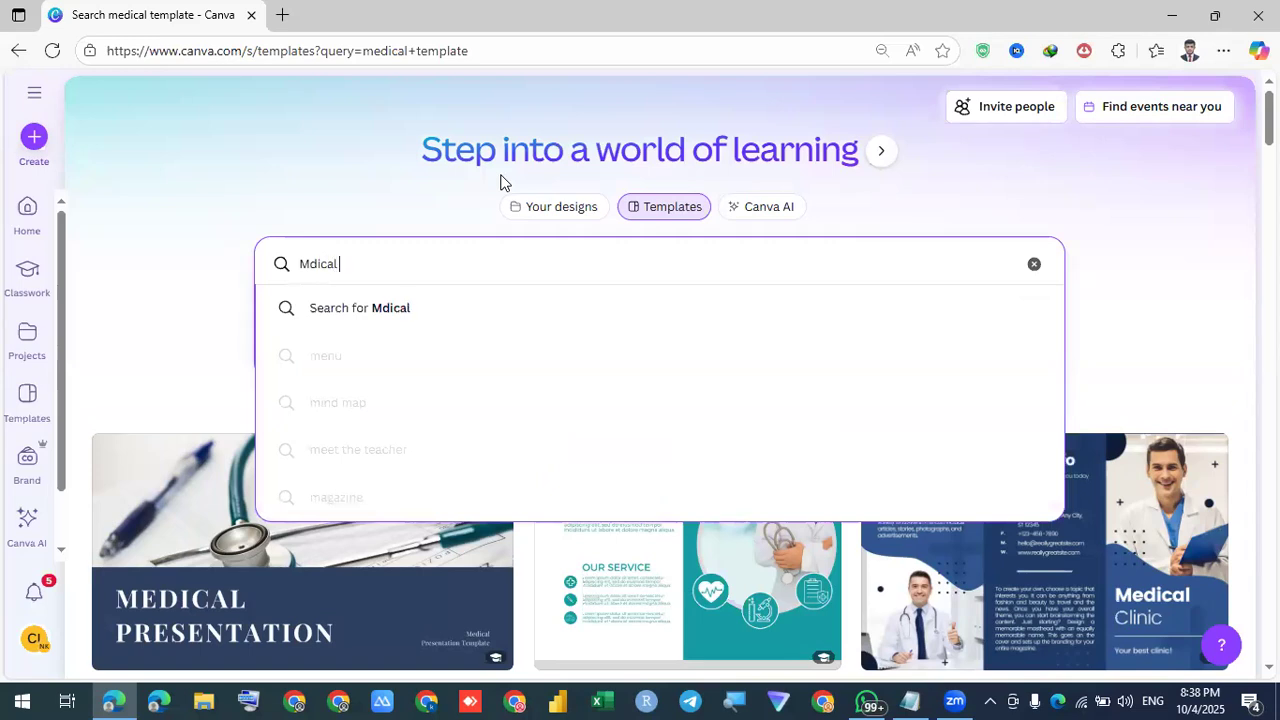
key("BackSpace")
key("BackSpace")
key("BackSpace")
key("BackSpace")
key("BackSpace")
type("edical bo")
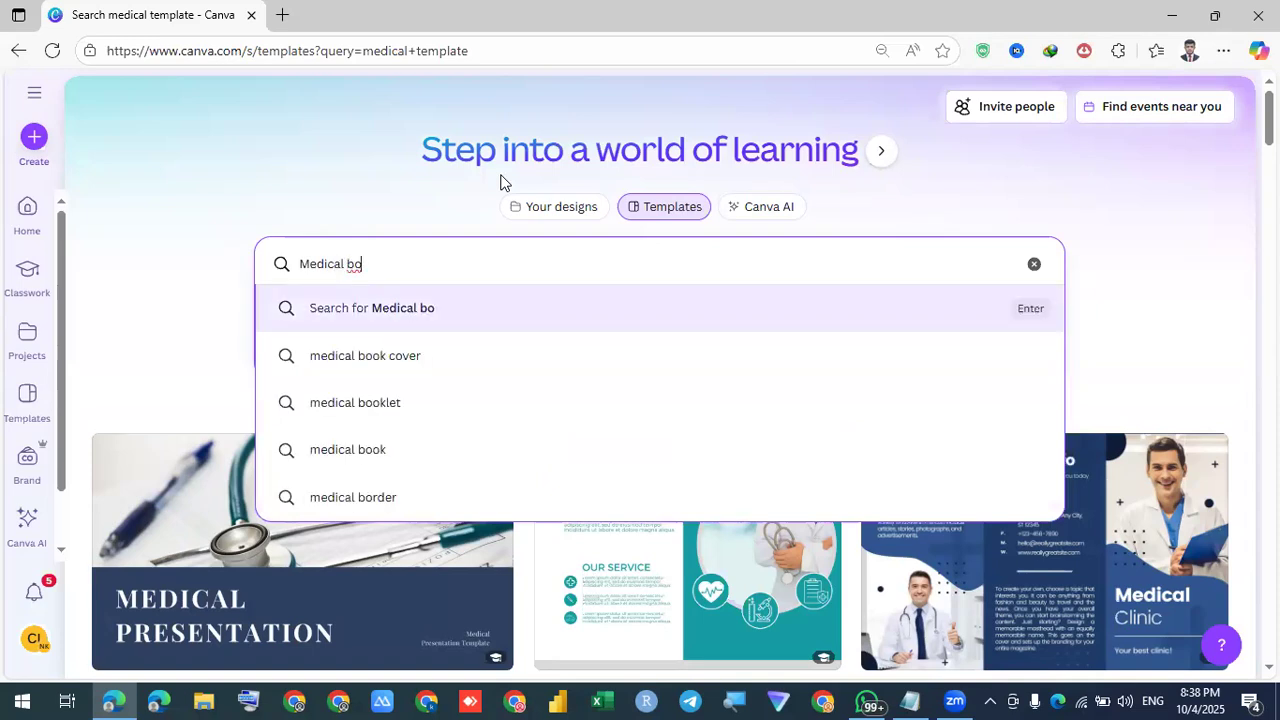
key("BackSpace")
type("ro")
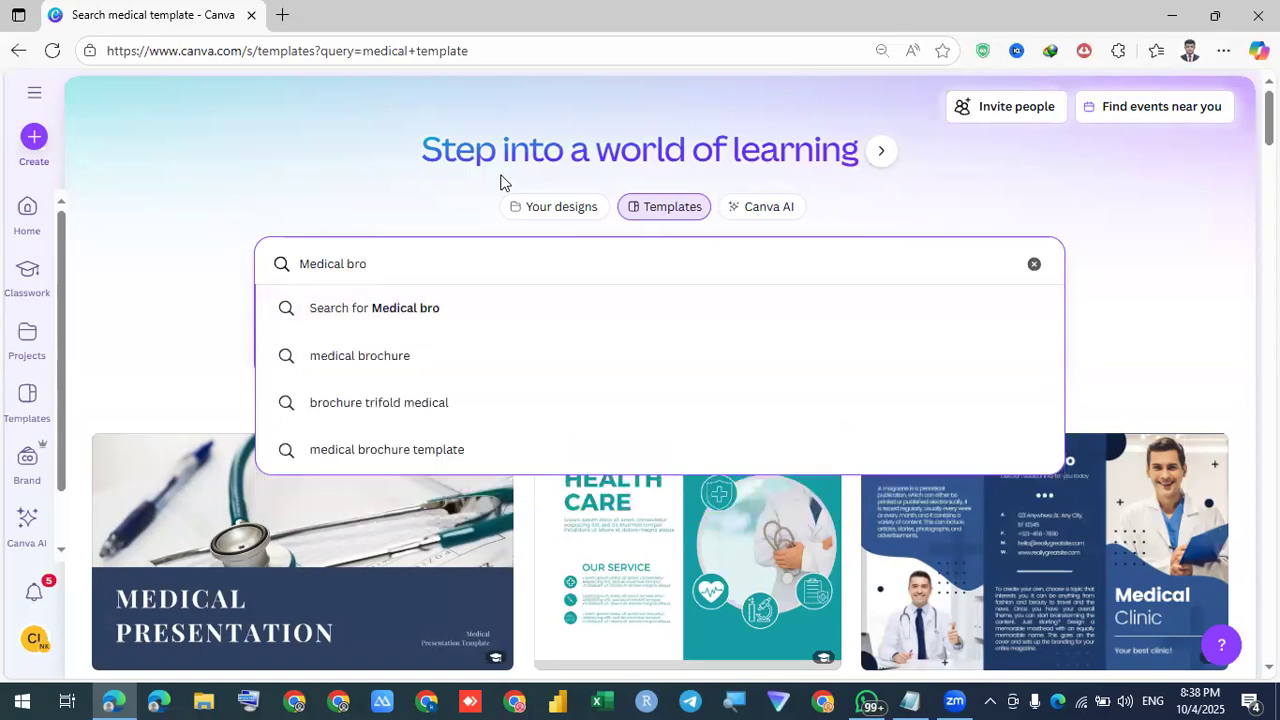
key("Down")
key("Return")
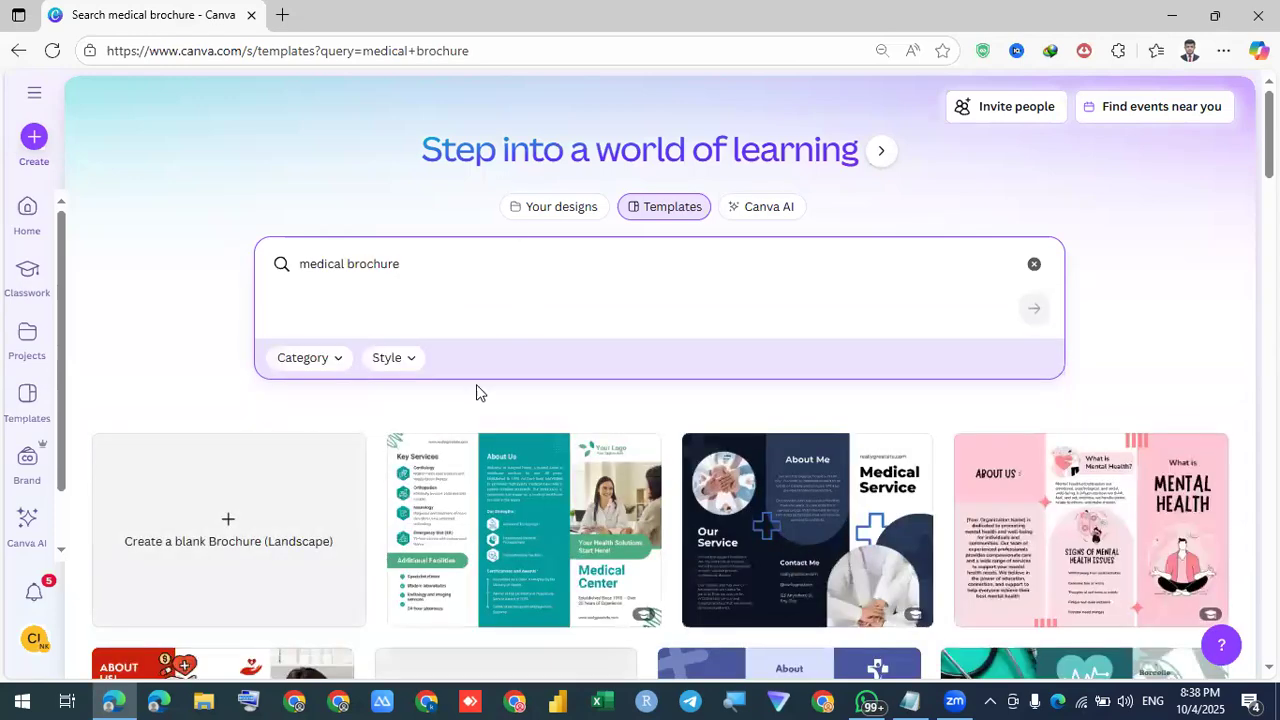
scroll(770, 455, "down", 2)
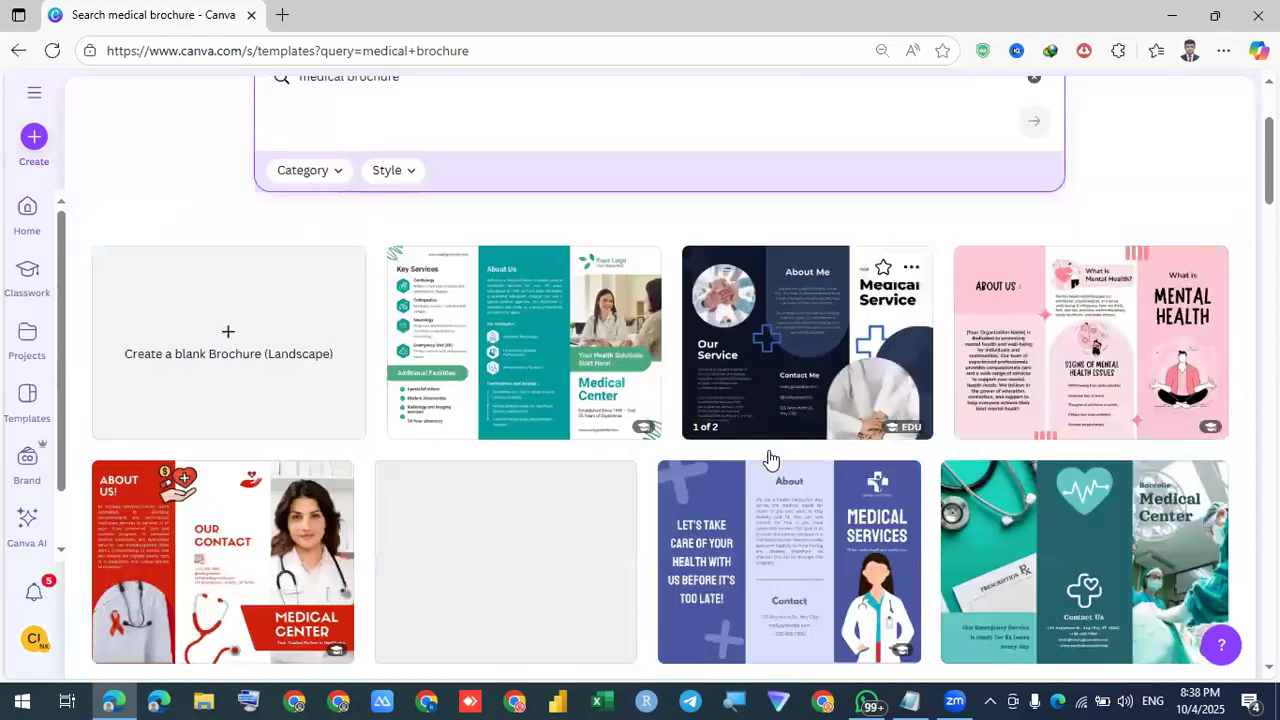
scroll(770, 458, "down", 3)
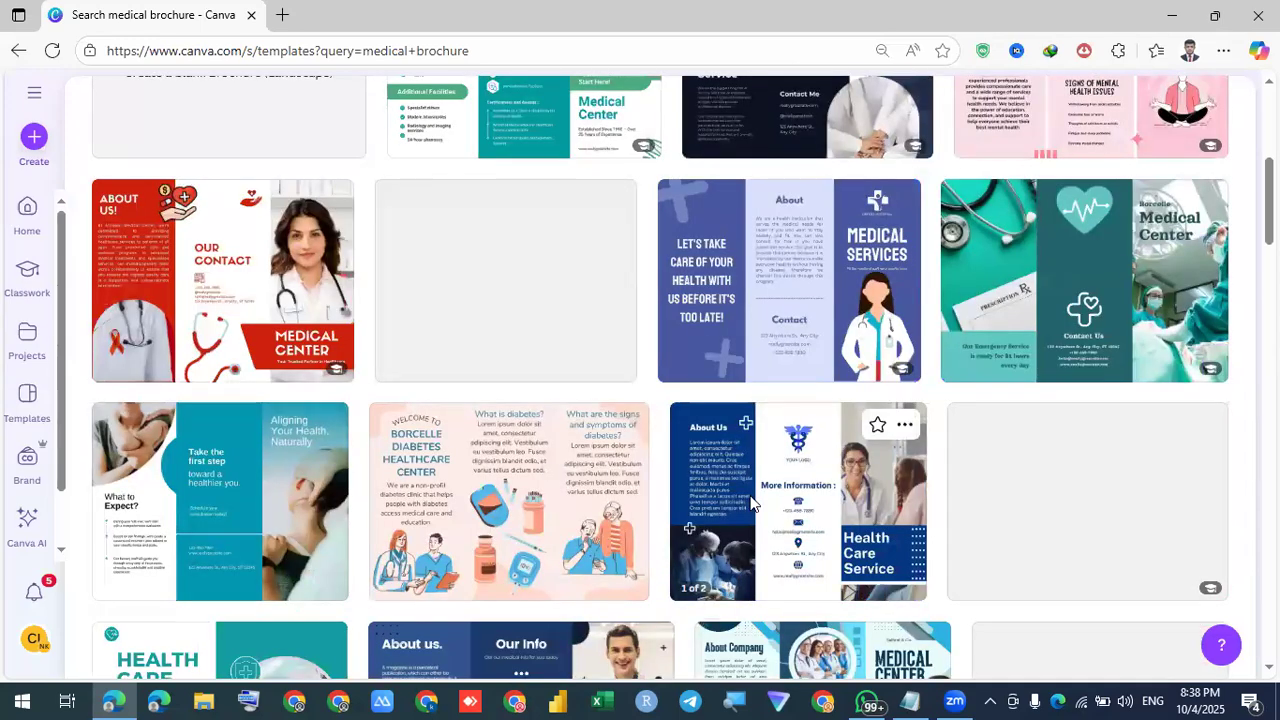
scroll(752, 502, "up", 2)
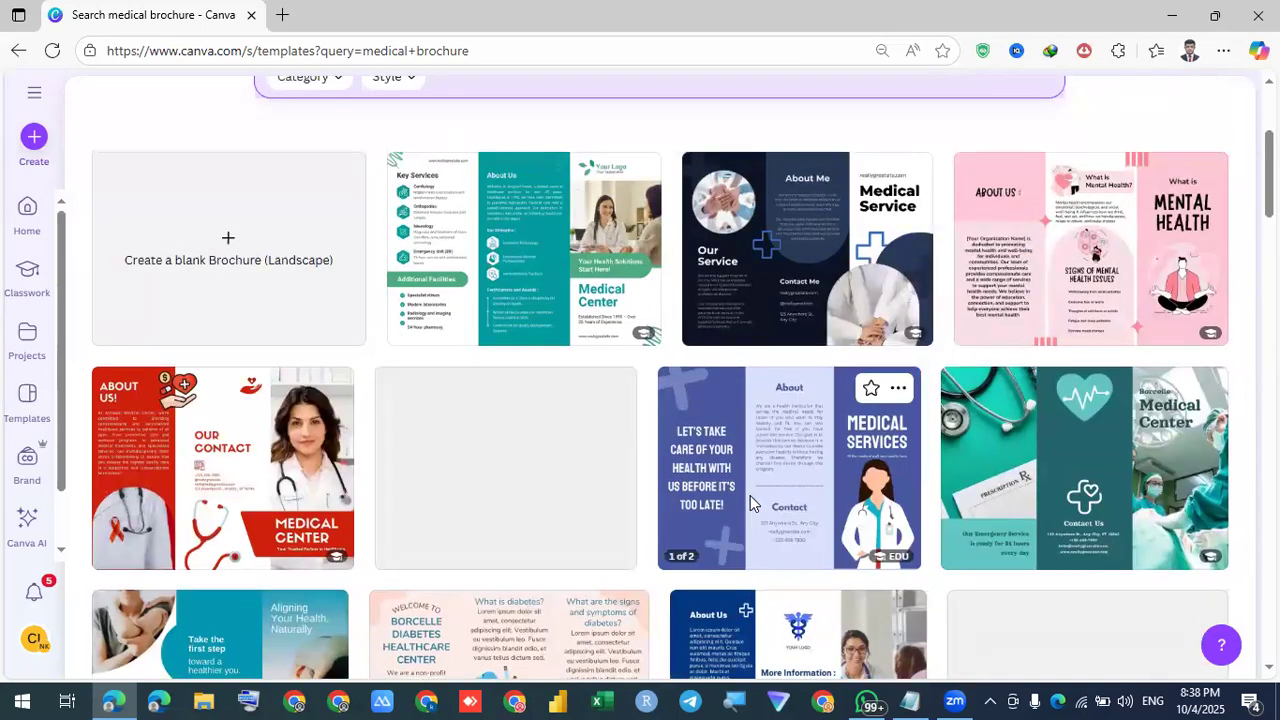
left_click(749, 495)
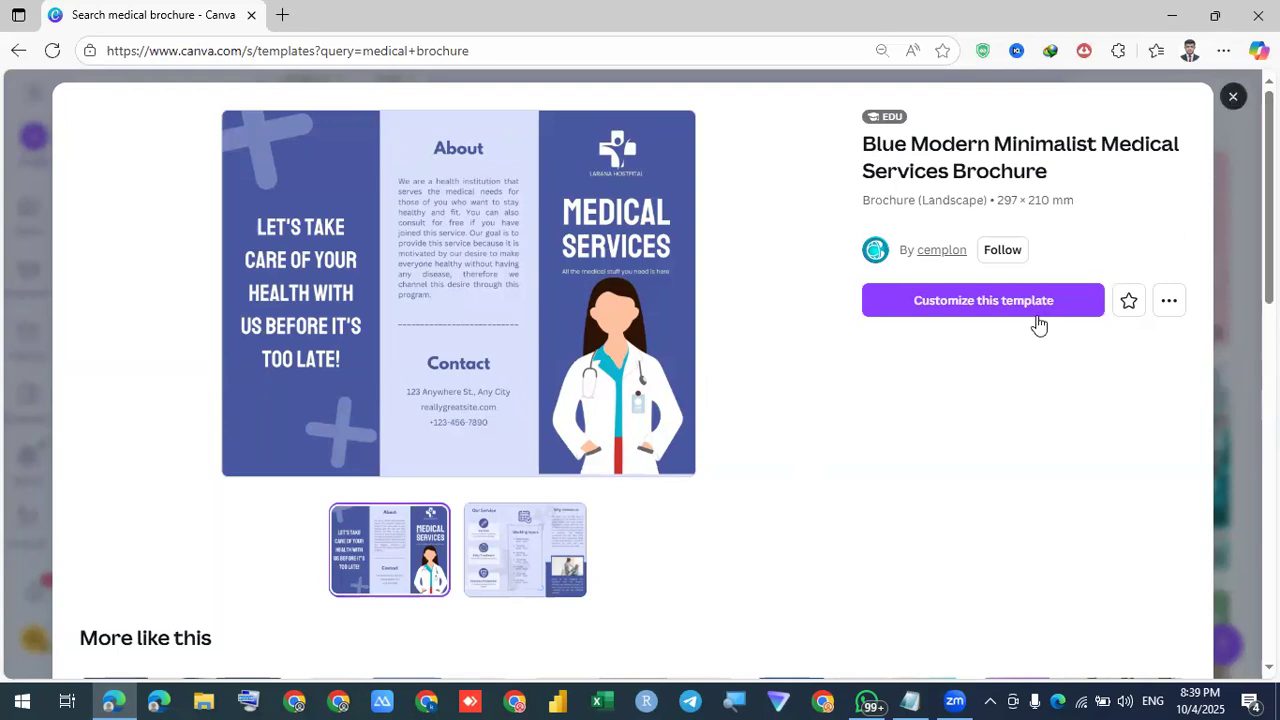
key("Escape")
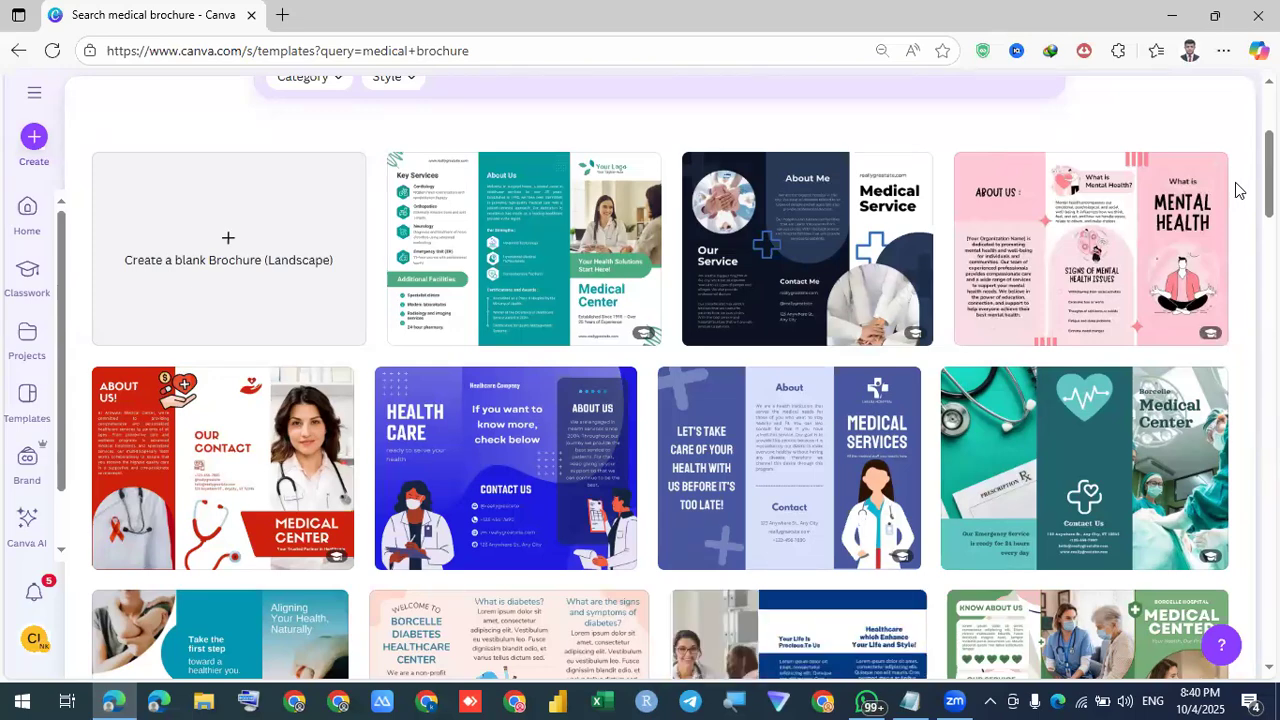
scroll(1236, 200, "up", 3)
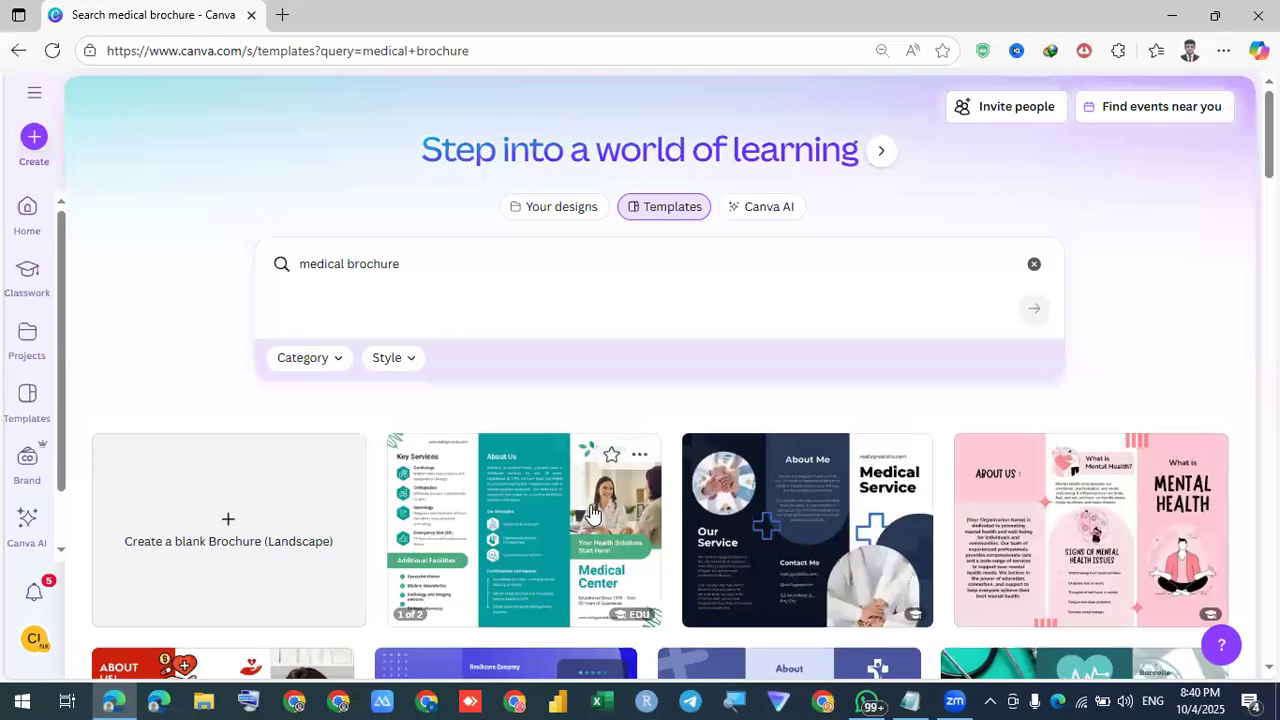
scroll(615, 510, "down", 2)
scroll(229, 340, "up", 2)
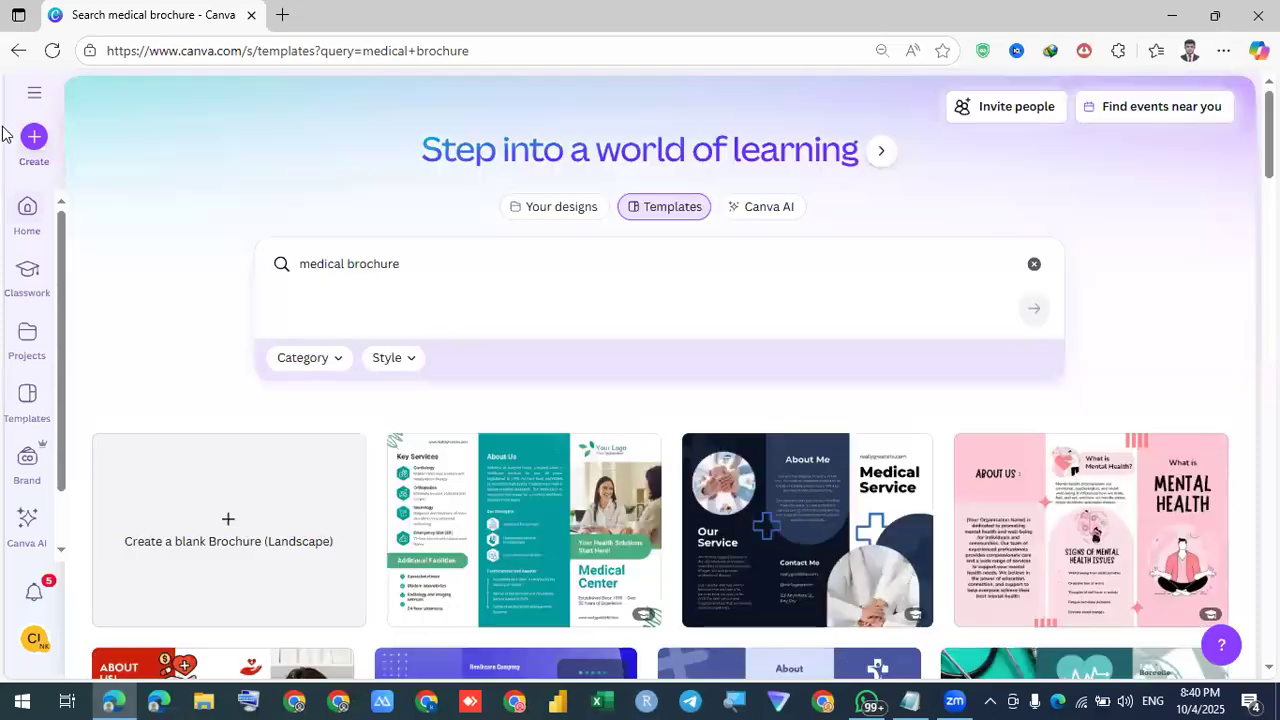
Create a blank Brochure (Landscape) trifold design via a 'bro' search, then begin renaming it
left_click(30, 148)
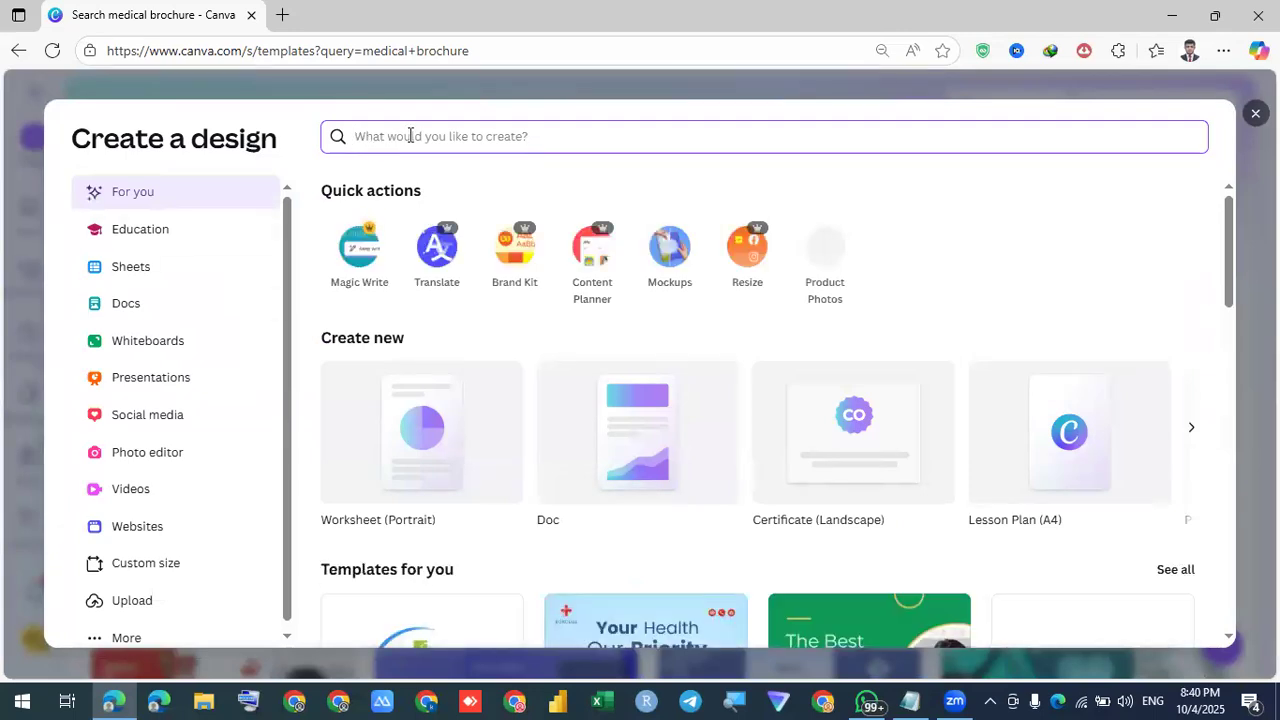
type("bro")
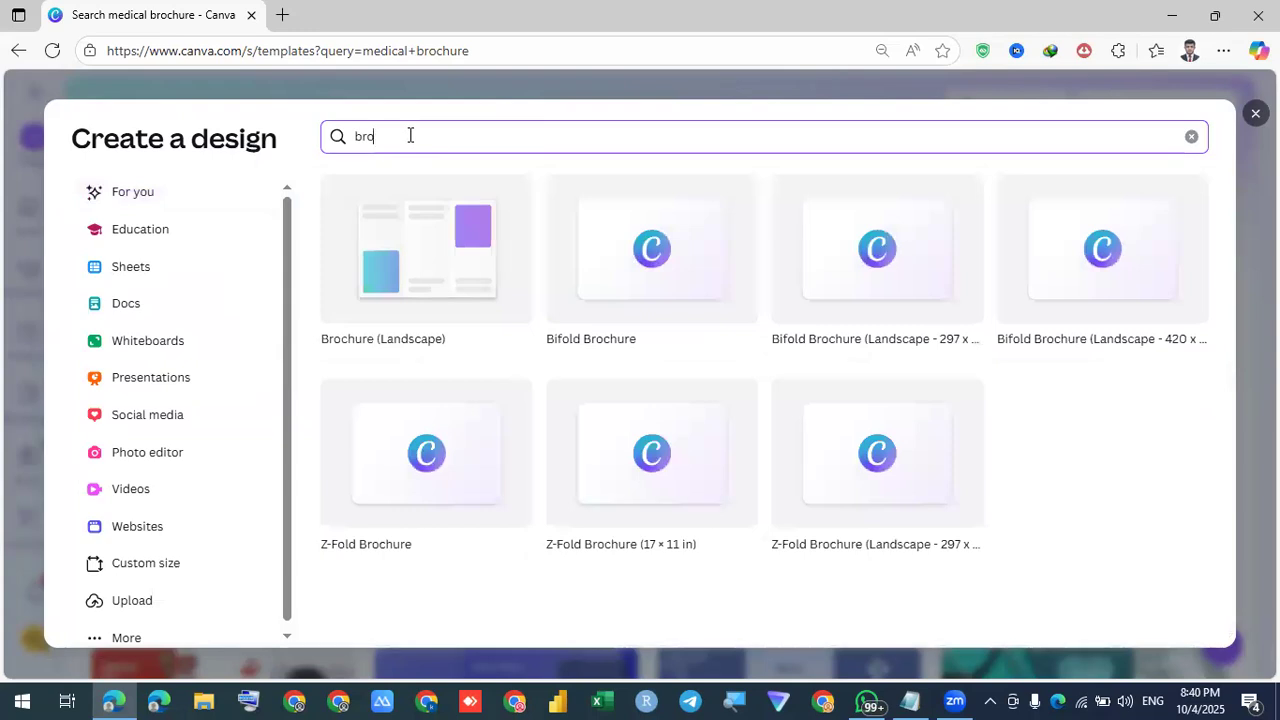
left_click(405, 268)
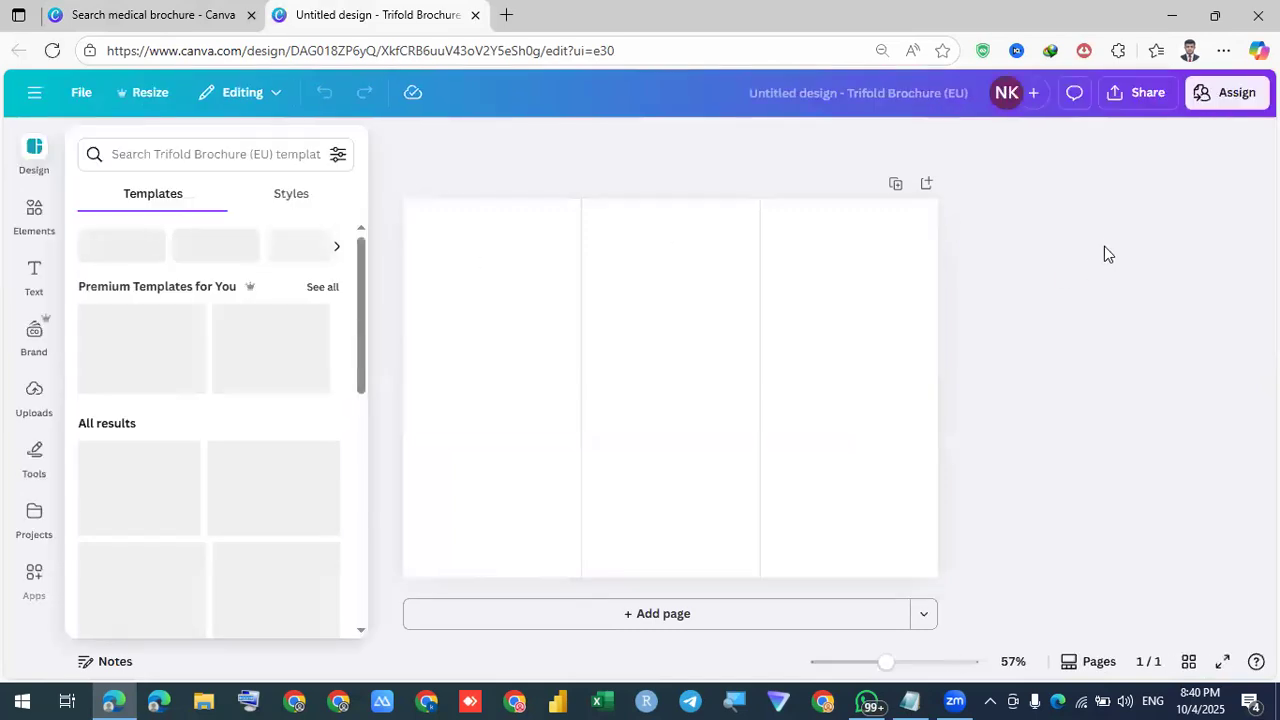
left_click(798, 94)
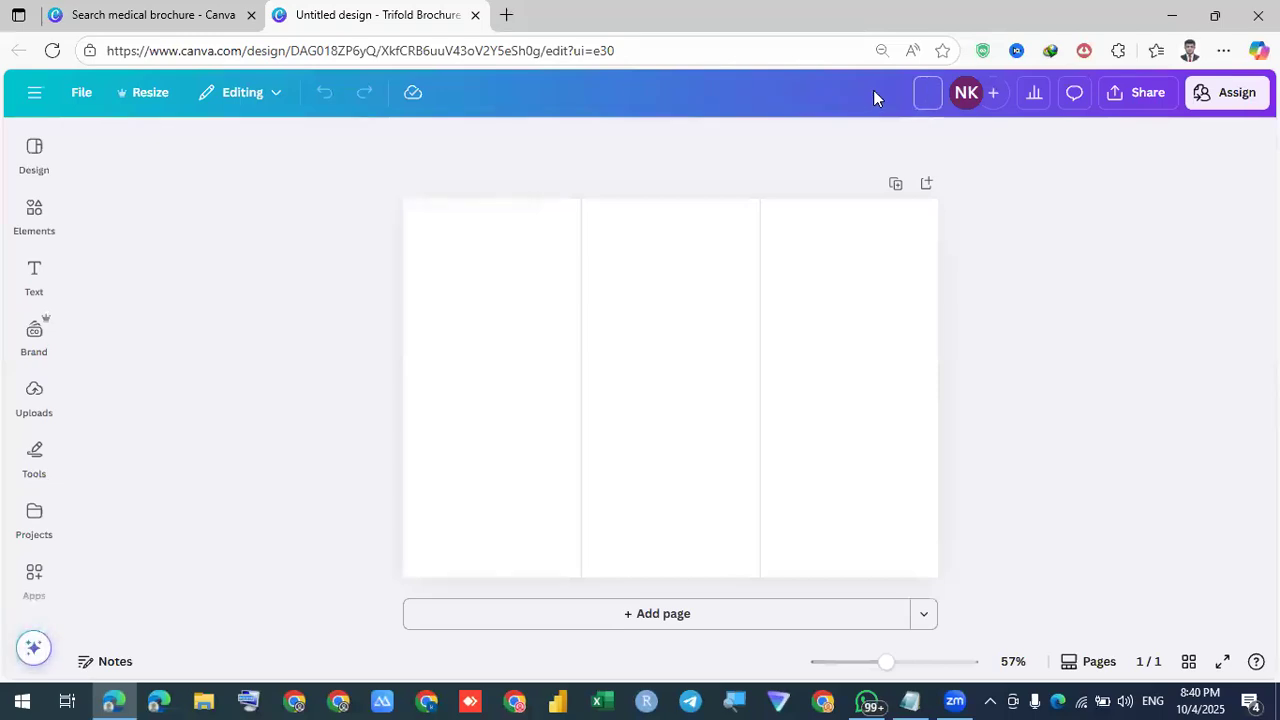
Title the trifold design 'Brochure' and return to the blank page
type("Brochure")
key("Return")
left_click(747, 348)
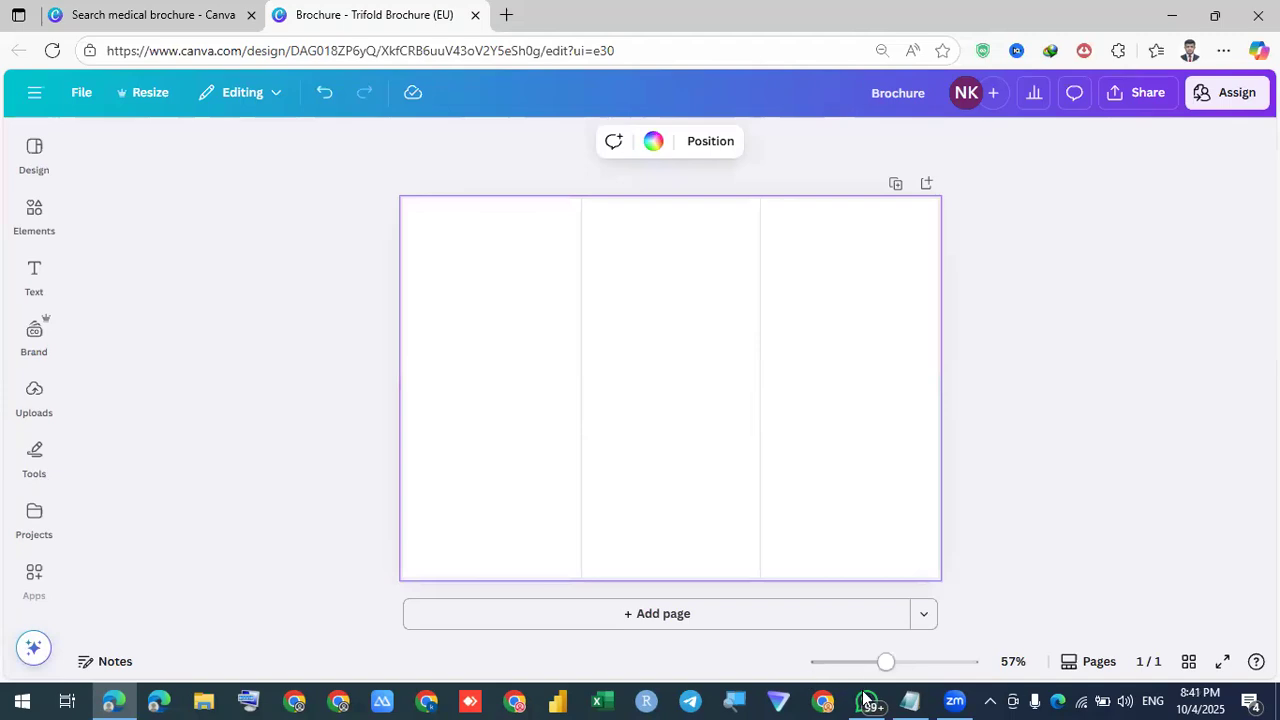
left_click(1186, 314)
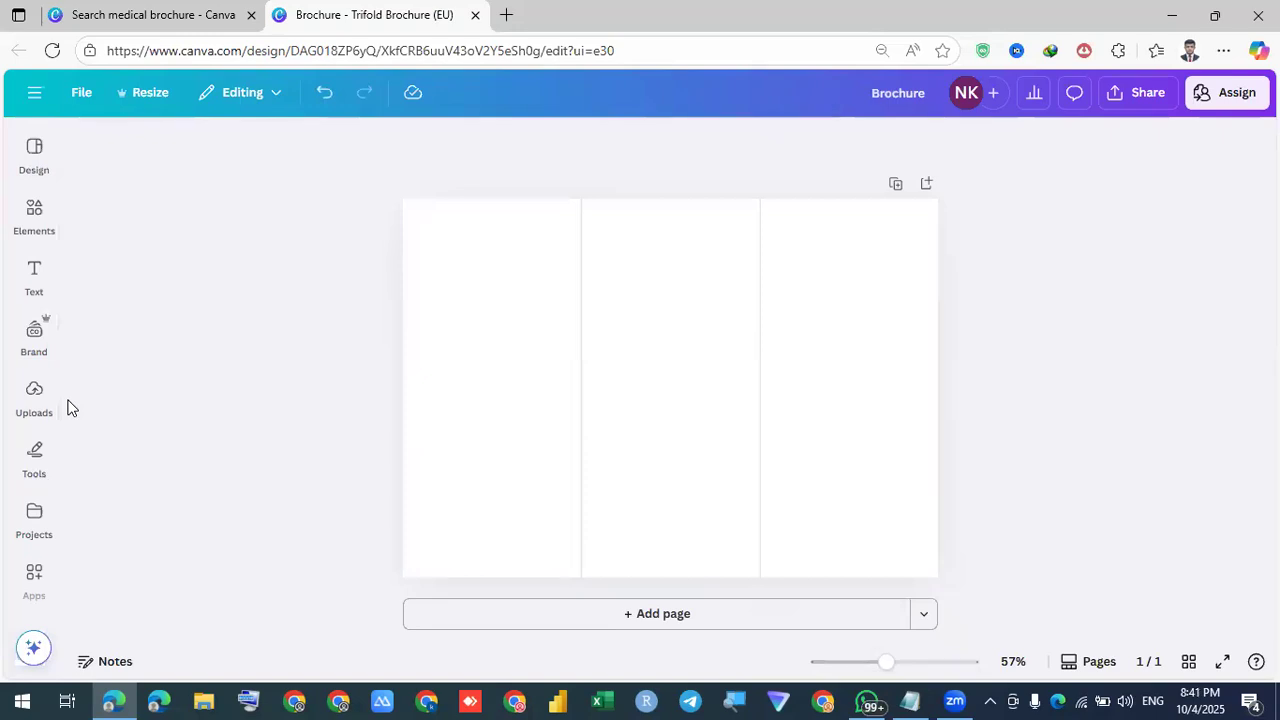
left_click(549, 353)
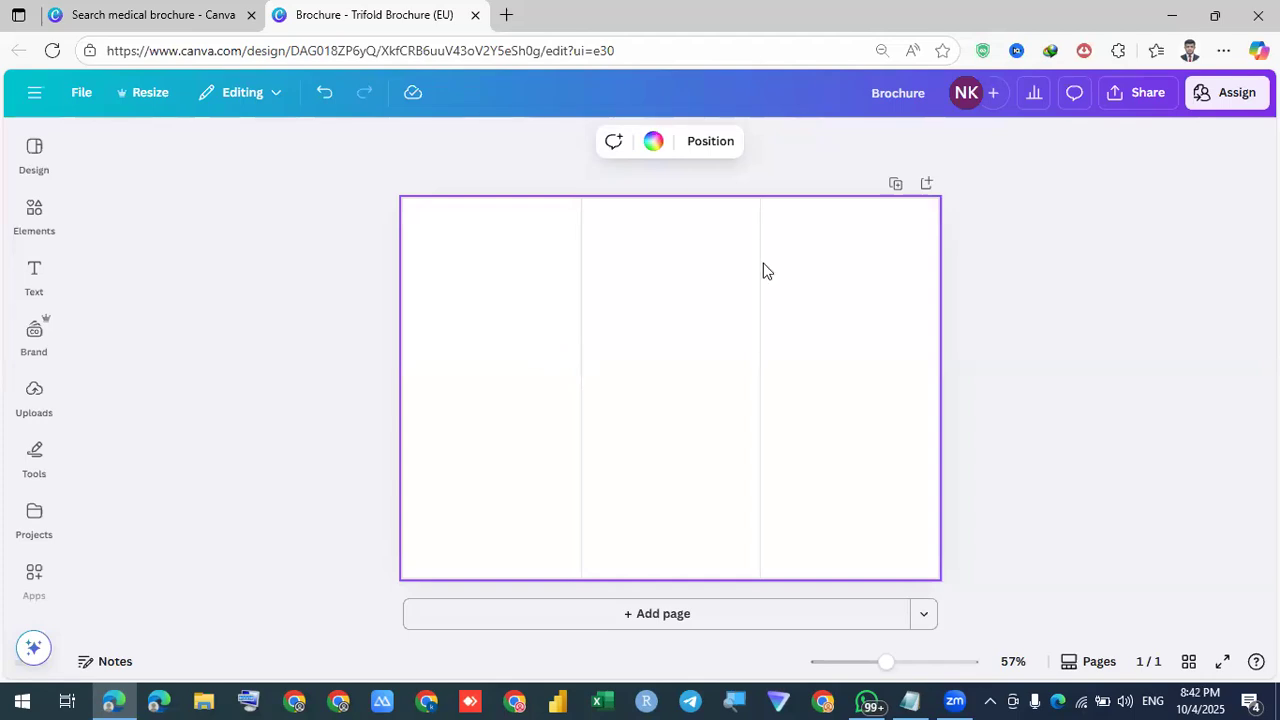
Add a square from Elements and colour it light blue
left_click(38, 212)
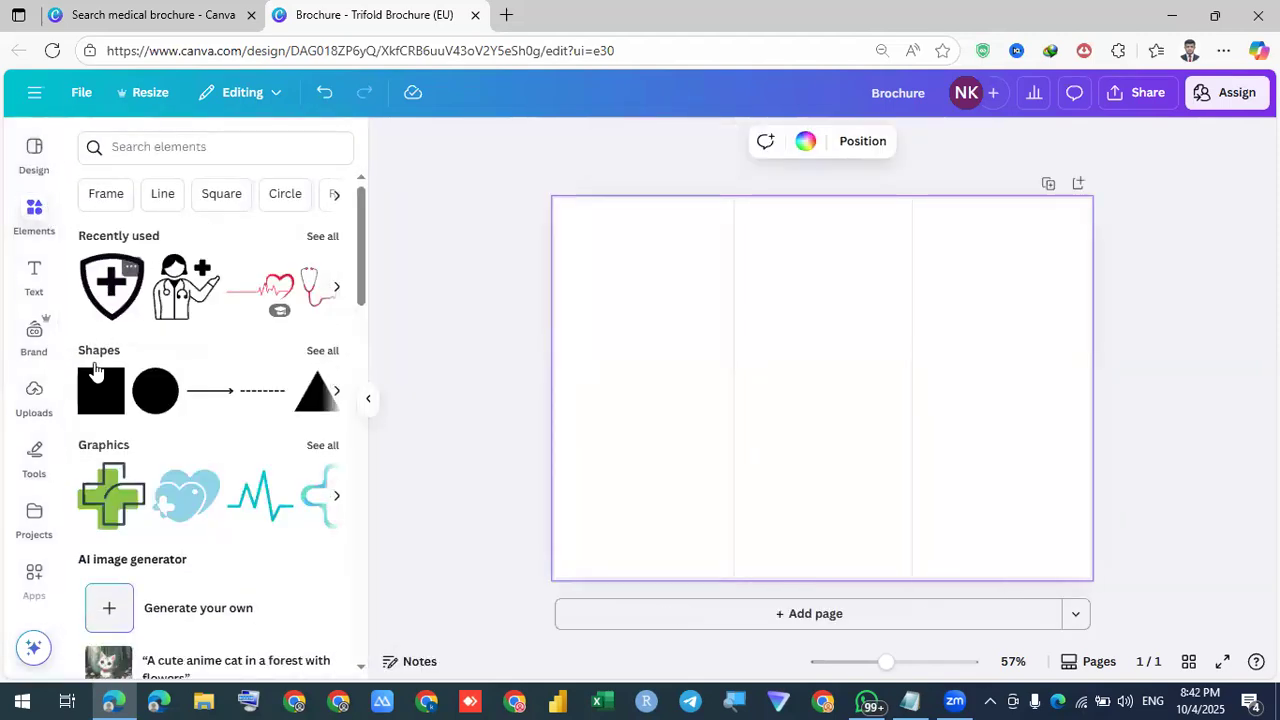
left_click(95, 415)
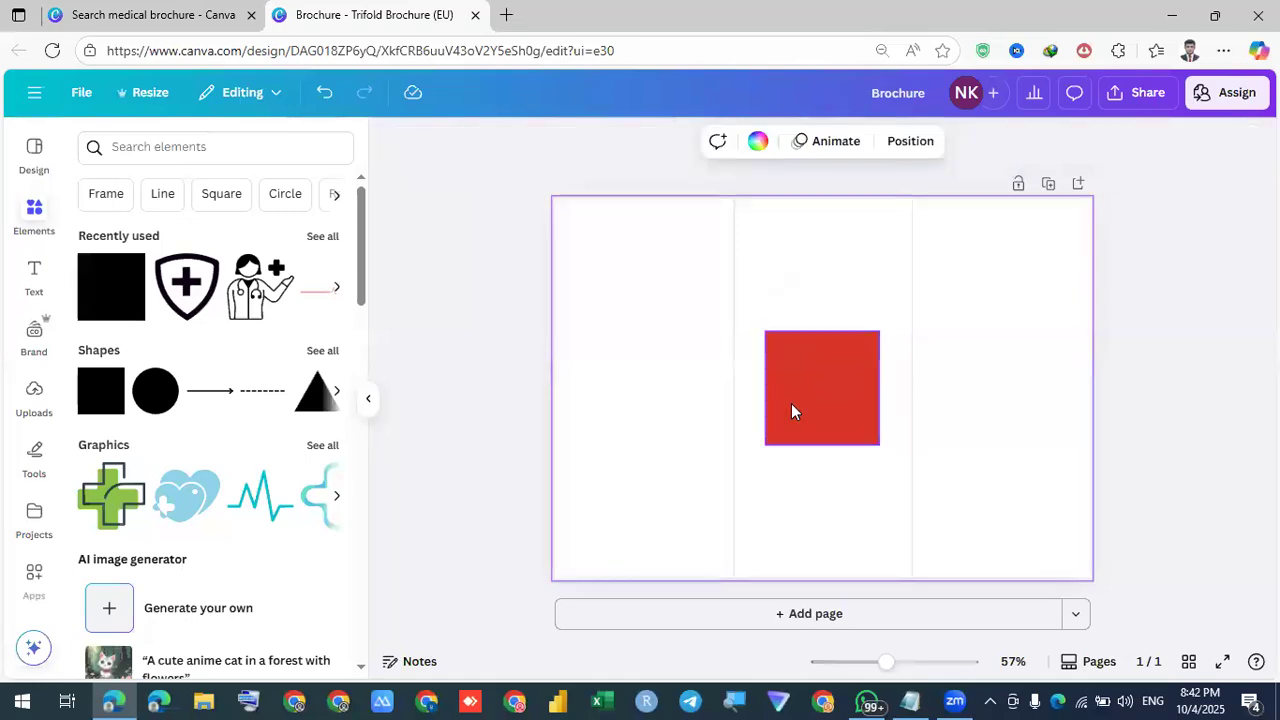
left_click(792, 405)
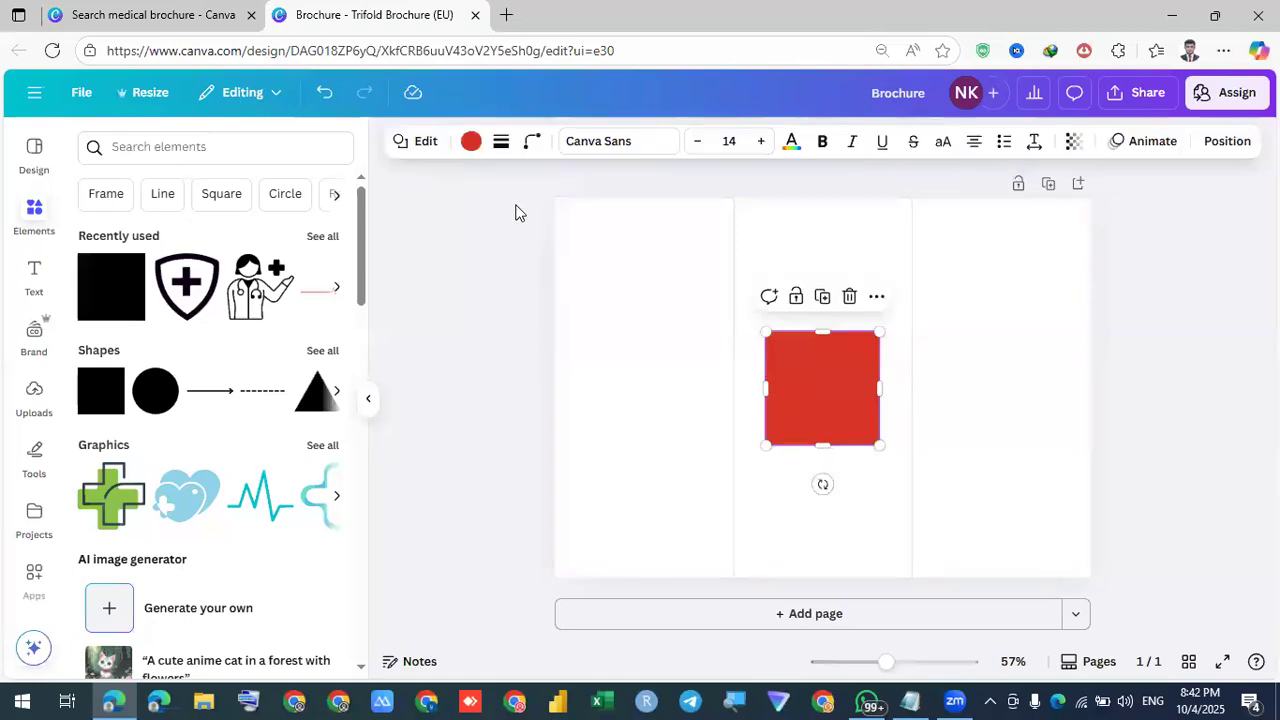
left_click(471, 148)
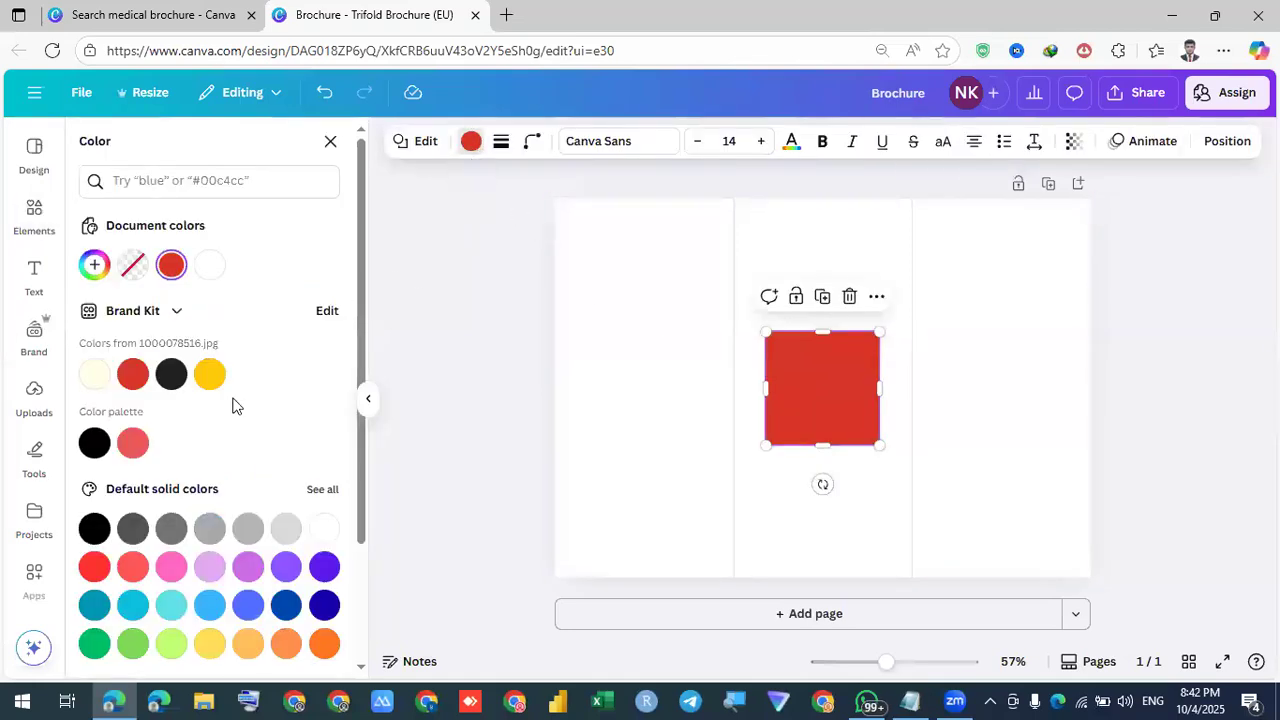
left_click(286, 604)
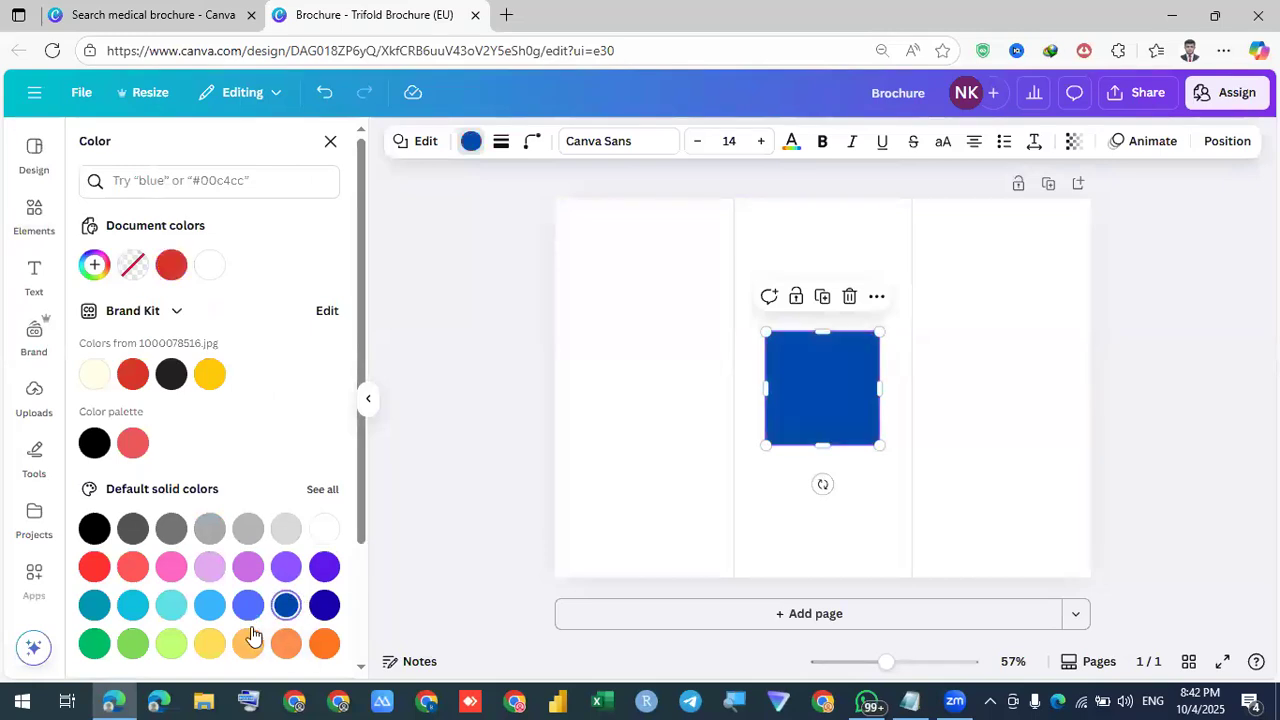
left_click(248, 605)
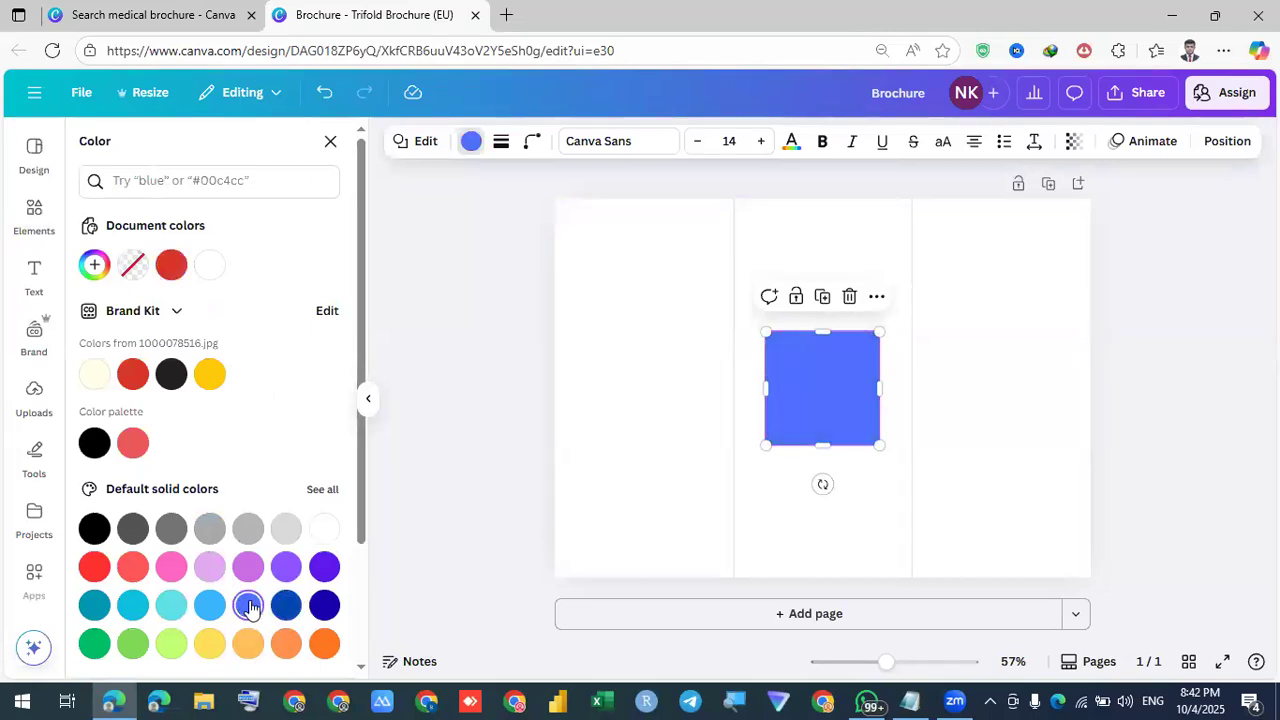
Stretch the blue square over the left panel, copy it onto the right panel, and add a second page
left_click_drag(791, 349, 734, 257)
left_click_drag(640, 312, 621, 578)
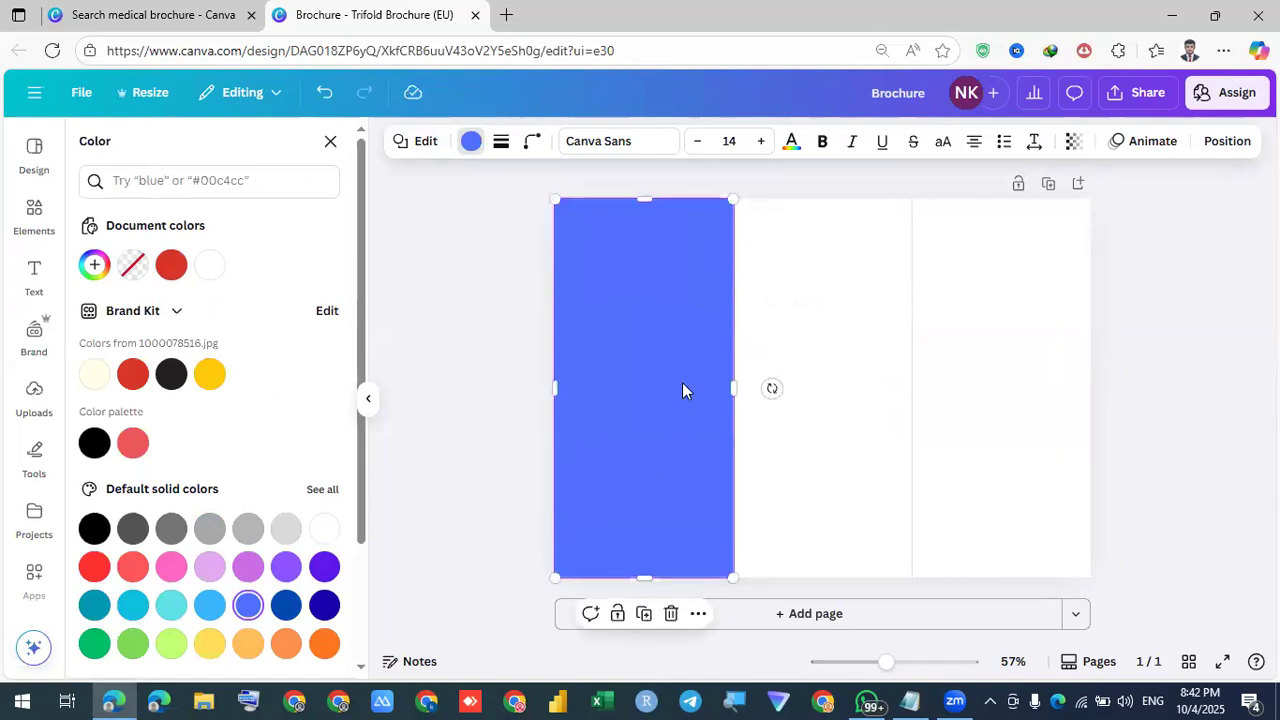
left_click_drag(680, 390, 1034, 379)
left_click_drag(1143, 397, 1143, 394)
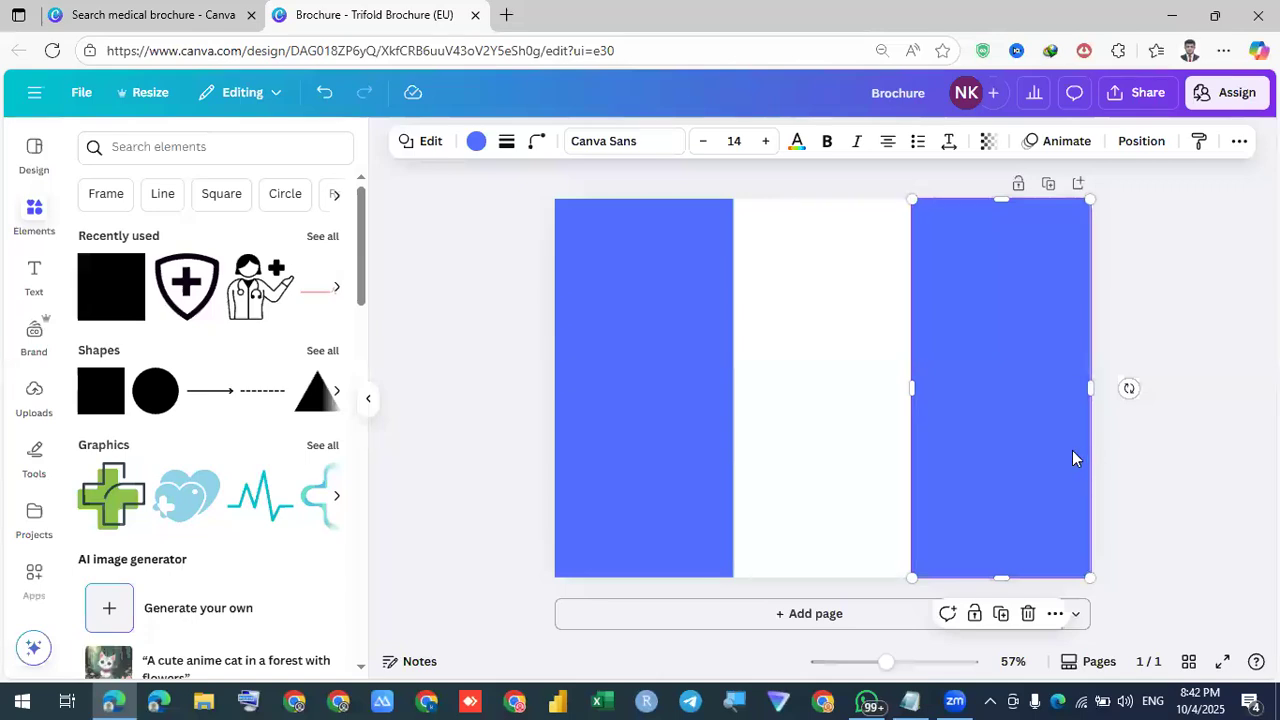
left_click(804, 332)
left_click(829, 614)
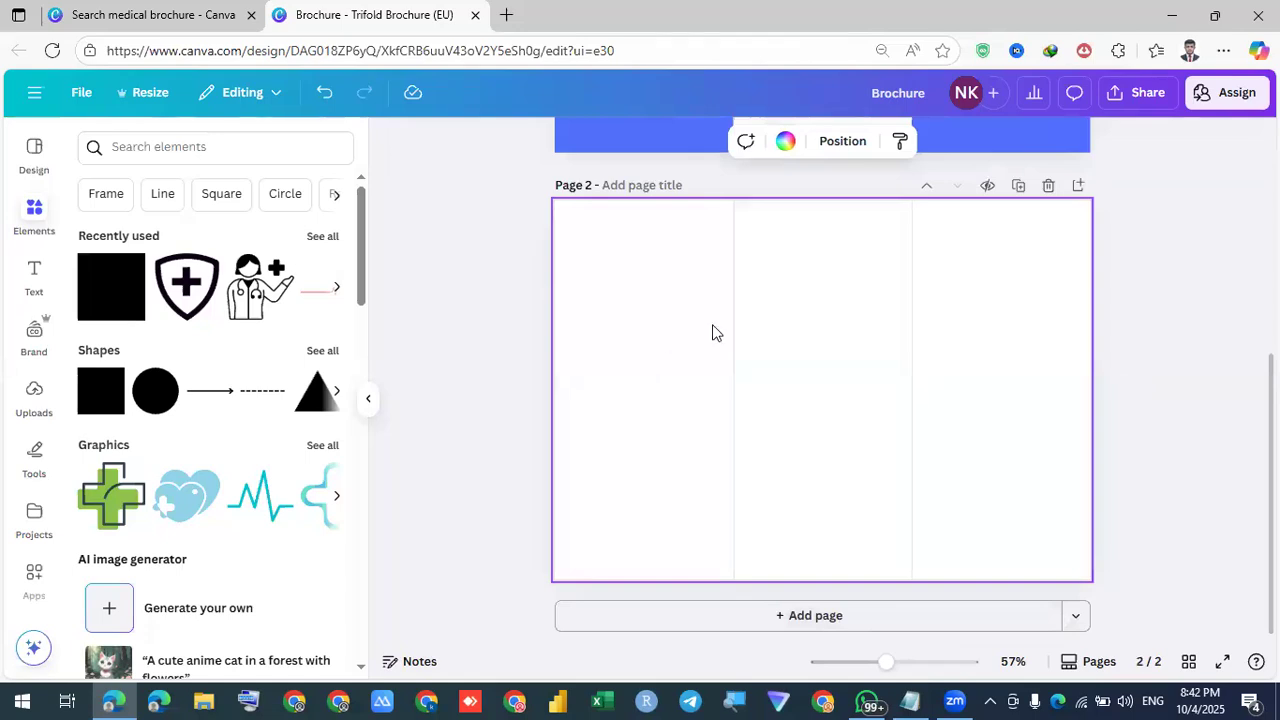
Fill Page 2's background with the same blue as page 1's side panels
scroll(700, 331, "up", 5)
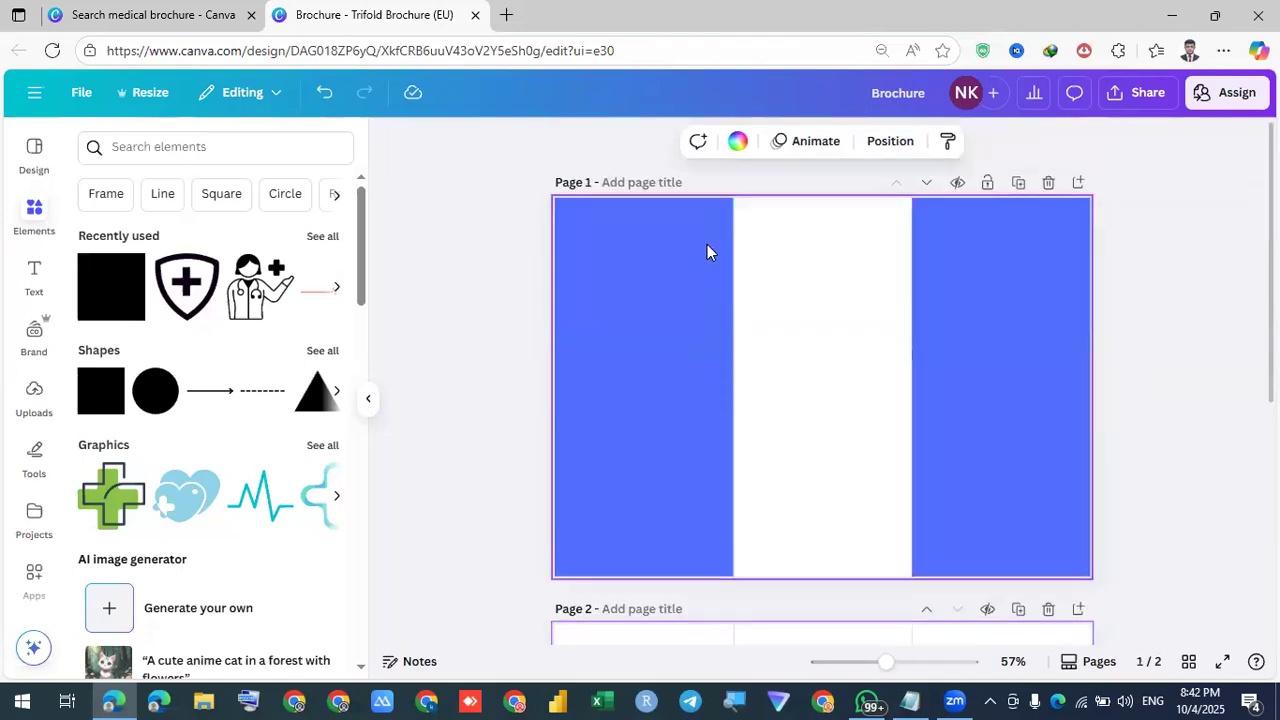
left_click(670, 318)
scroll(669, 315, "down", 5)
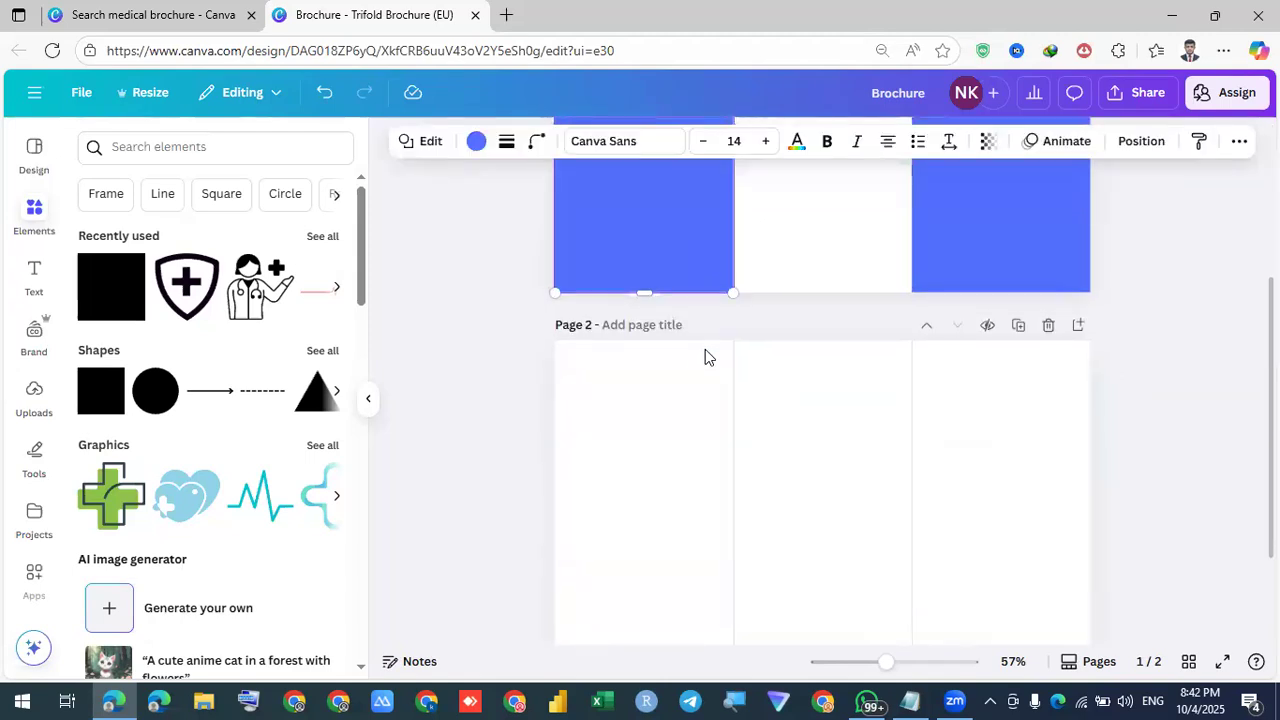
left_click(705, 349)
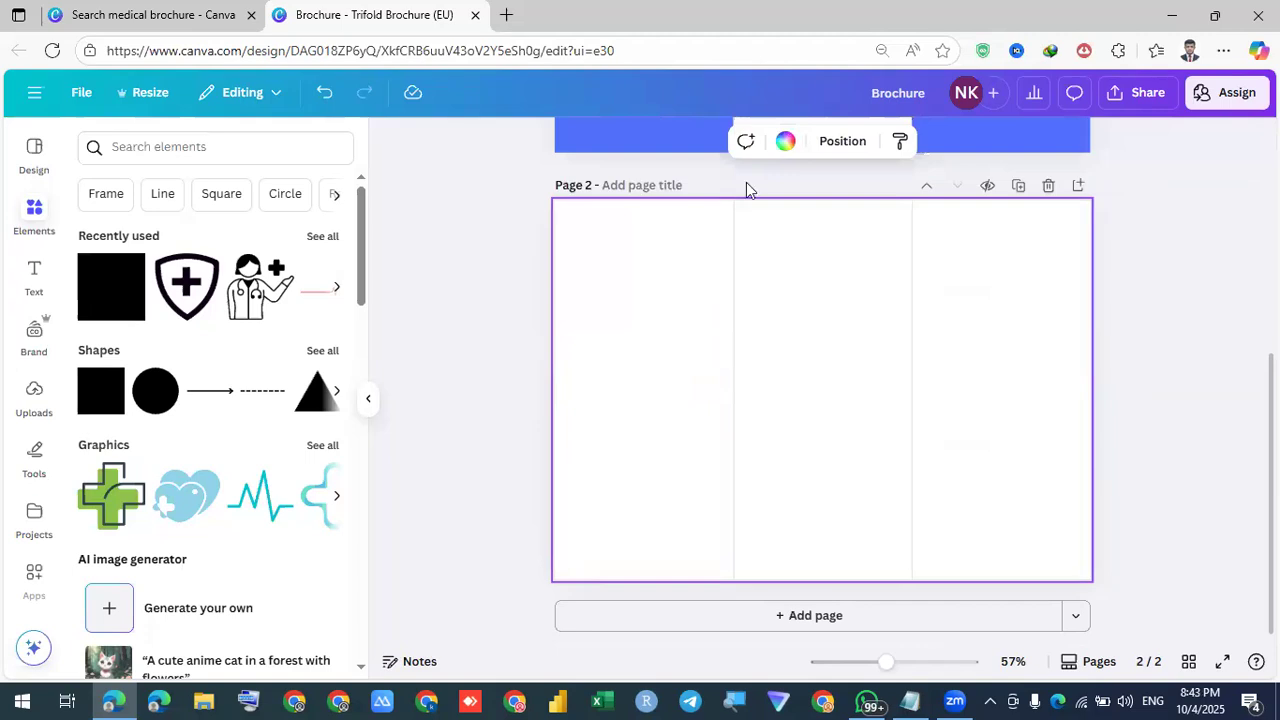
left_click(788, 142)
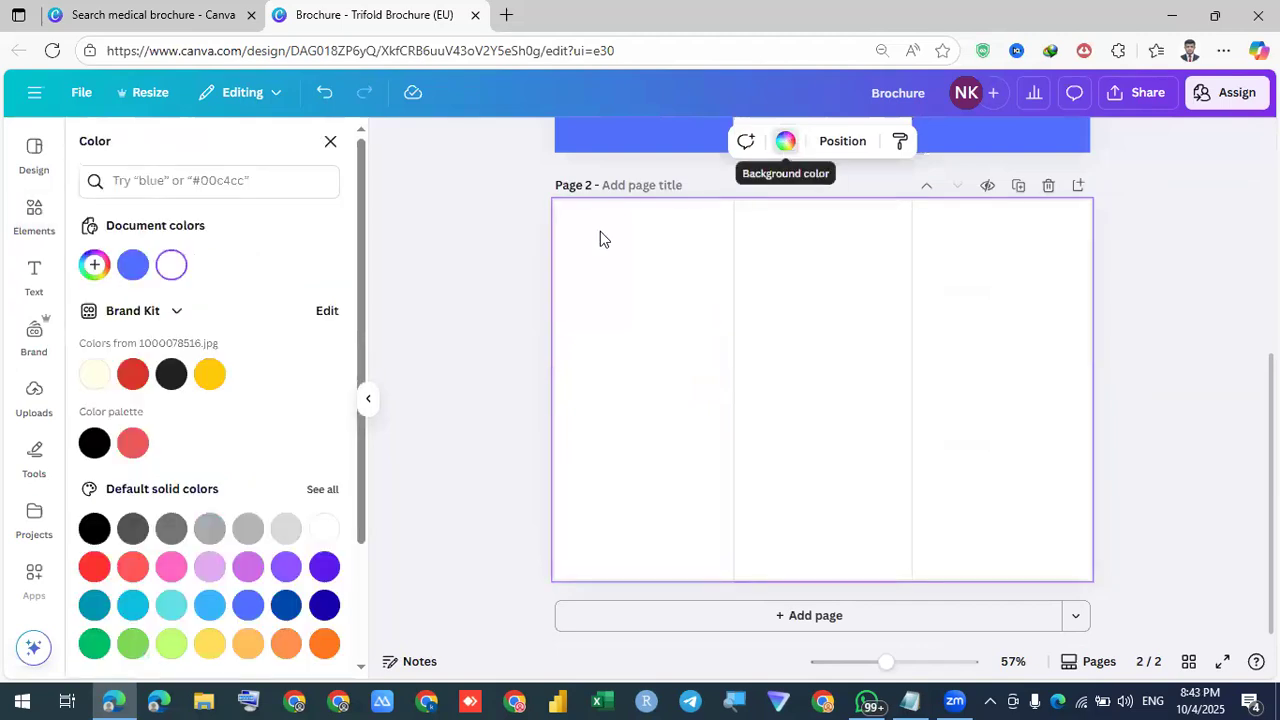
left_click(130, 268)
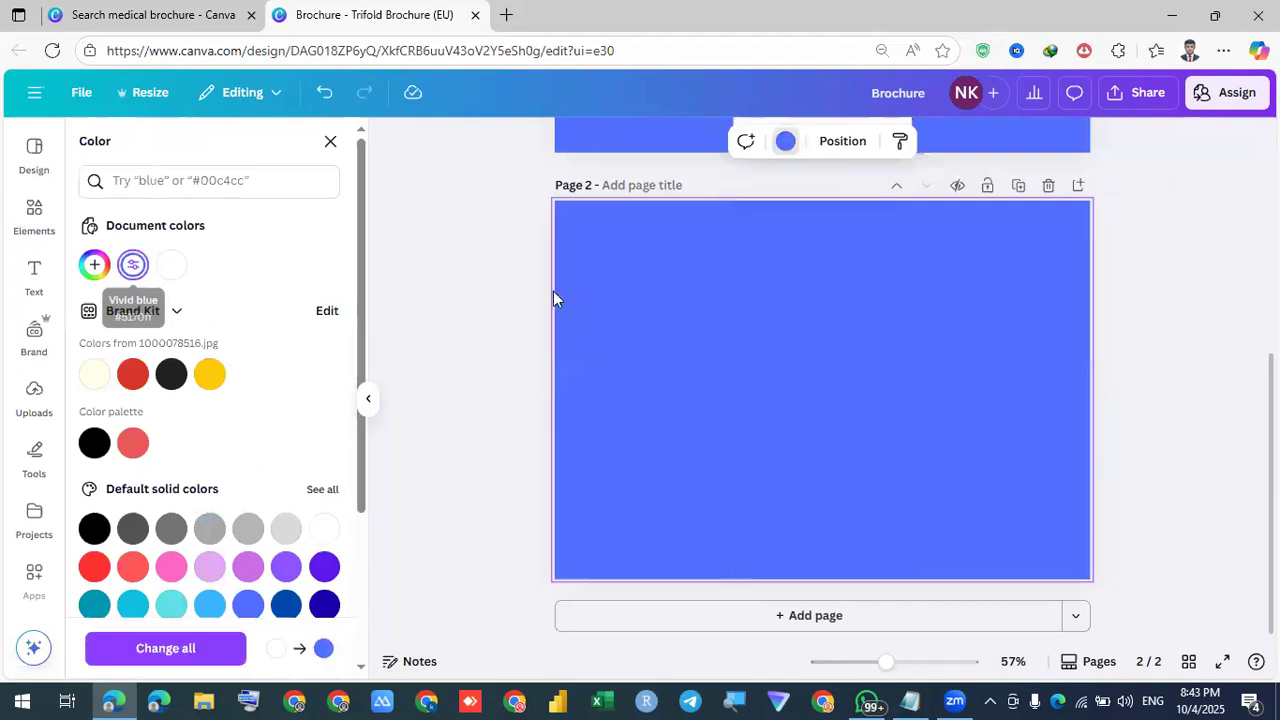
left_click(474, 355)
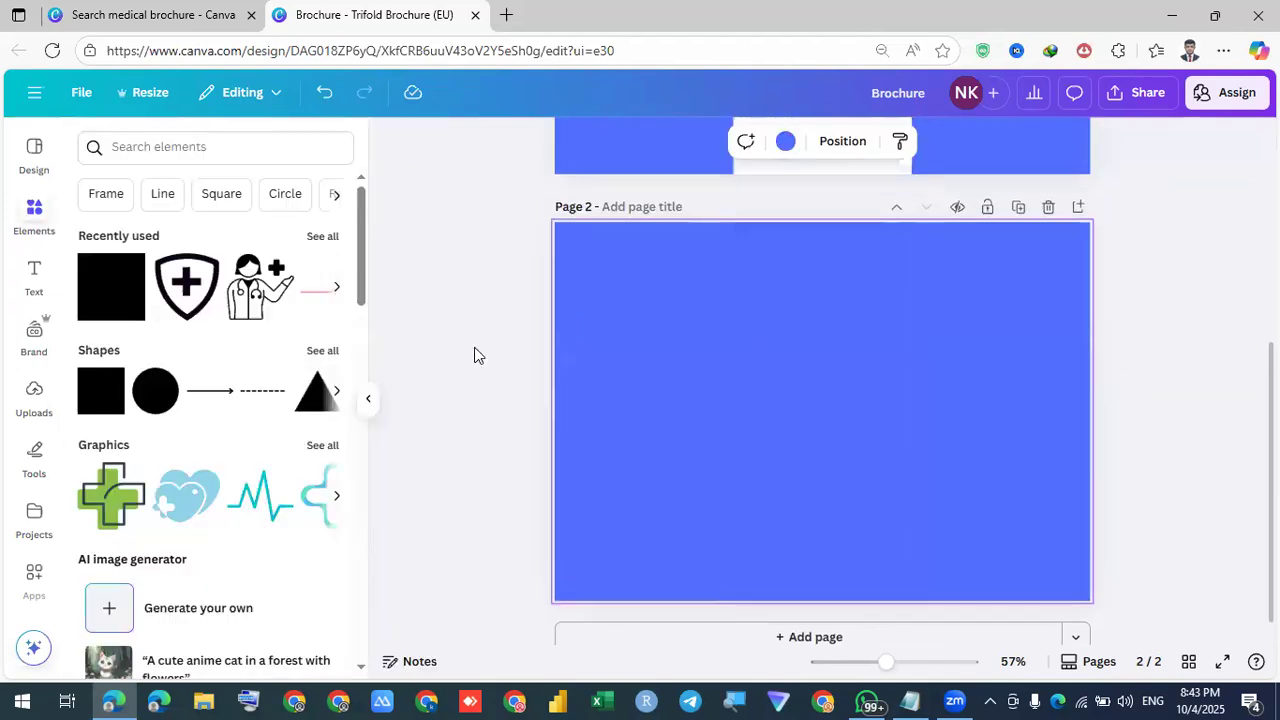
scroll(474, 355, "up", 5)
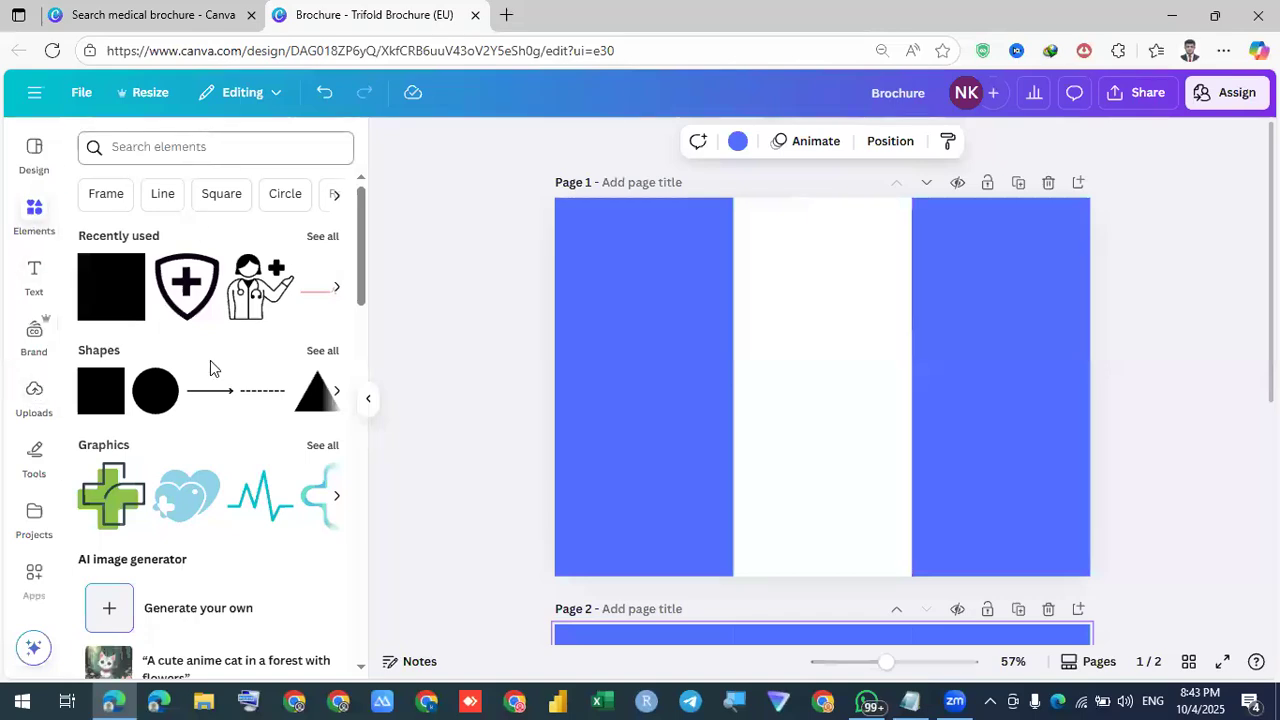
Add a circular image frame and size it at the top of the left blue panel
scroll(215, 398, "down", 1)
scroll(215, 398, "down", 10)
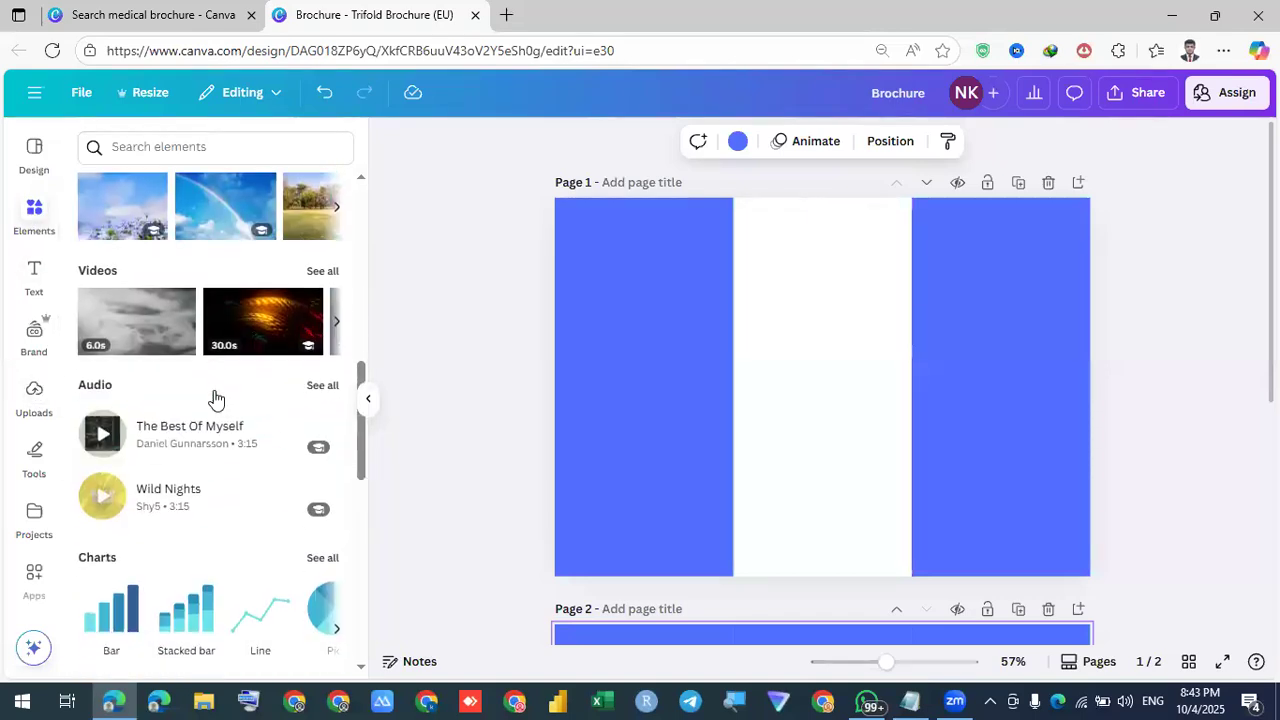
scroll(215, 398, "down", 5)
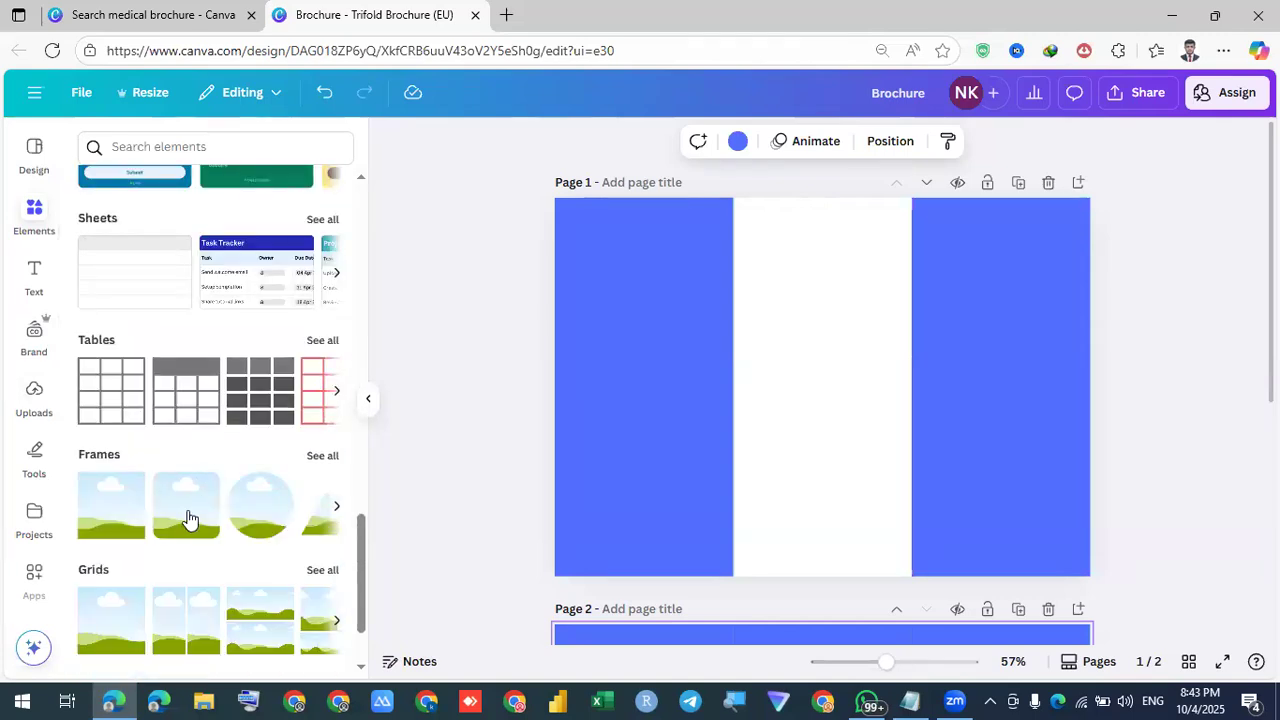
left_click(265, 510)
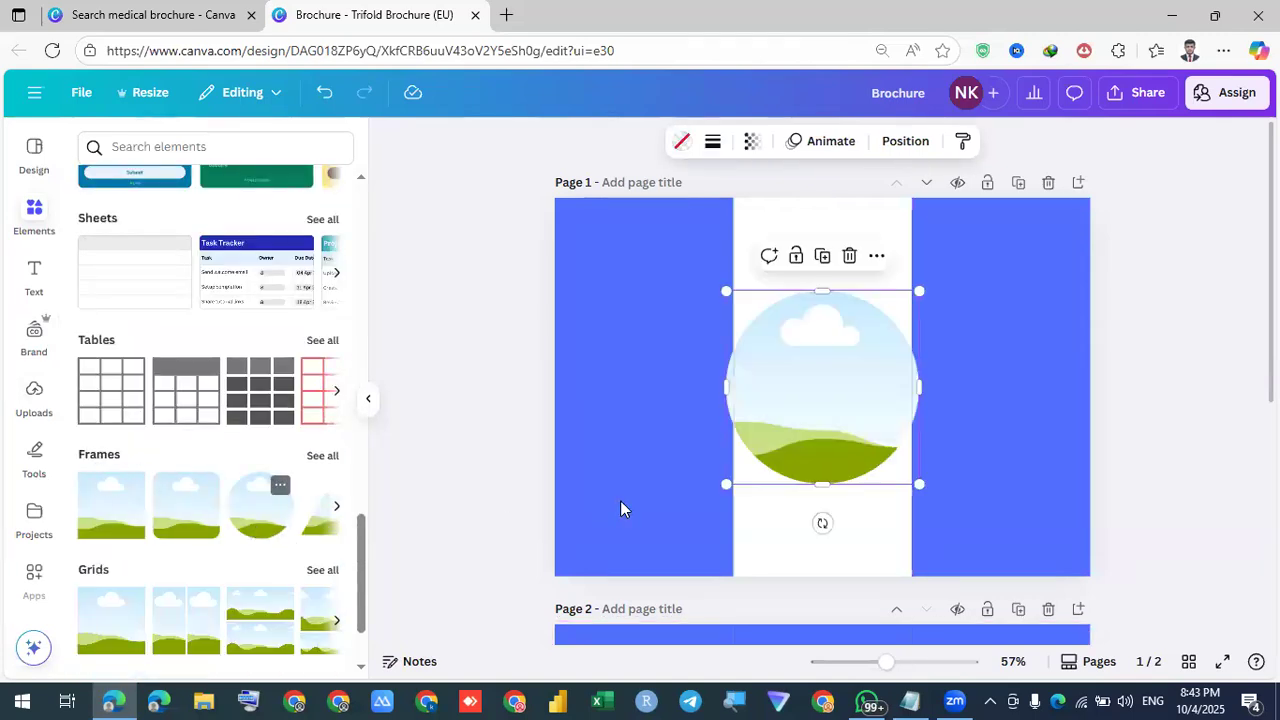
left_click_drag(766, 377, 650, 360)
left_click_drag(600, 294, 618, 268)
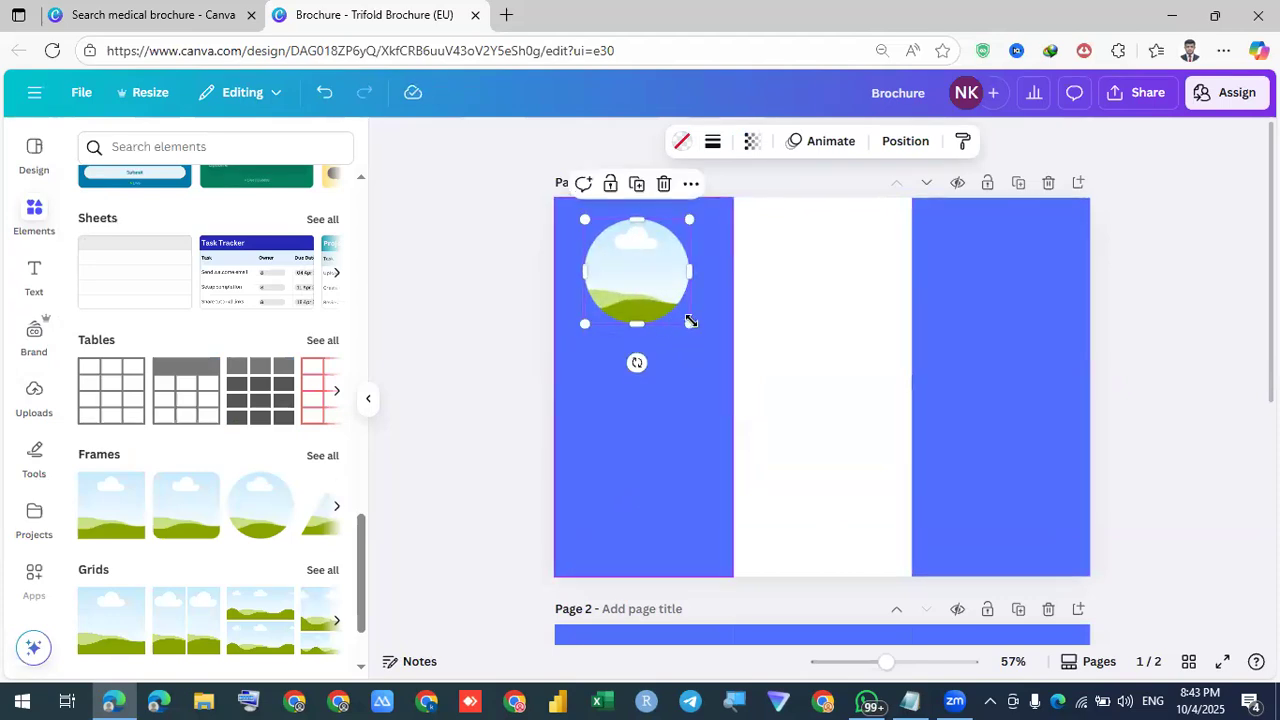
left_click_drag(701, 333, 712, 348)
left_click_drag(657, 297, 671, 303)
left_click(803, 355)
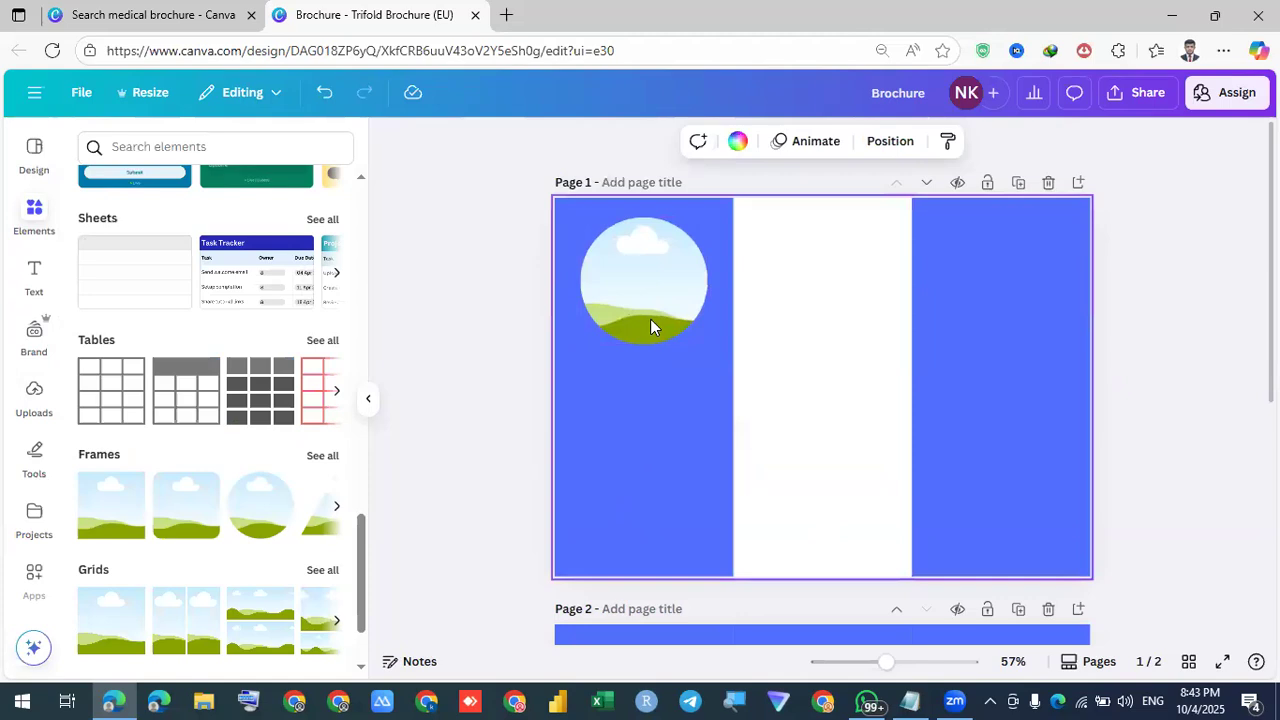
Copy the circle frame low into the right blue panel and size it to match
left_click_drag(667, 307, 968, 455)
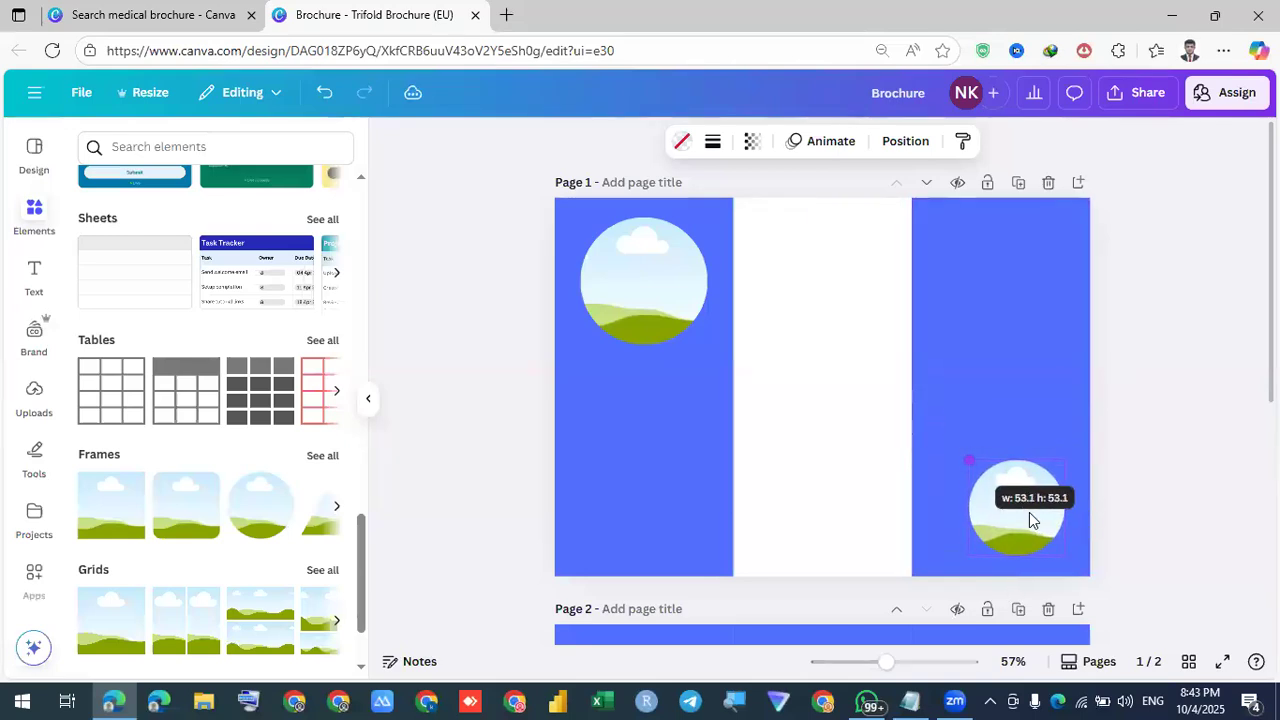
left_click_drag(1030, 505, 1017, 508)
left_click(757, 465)
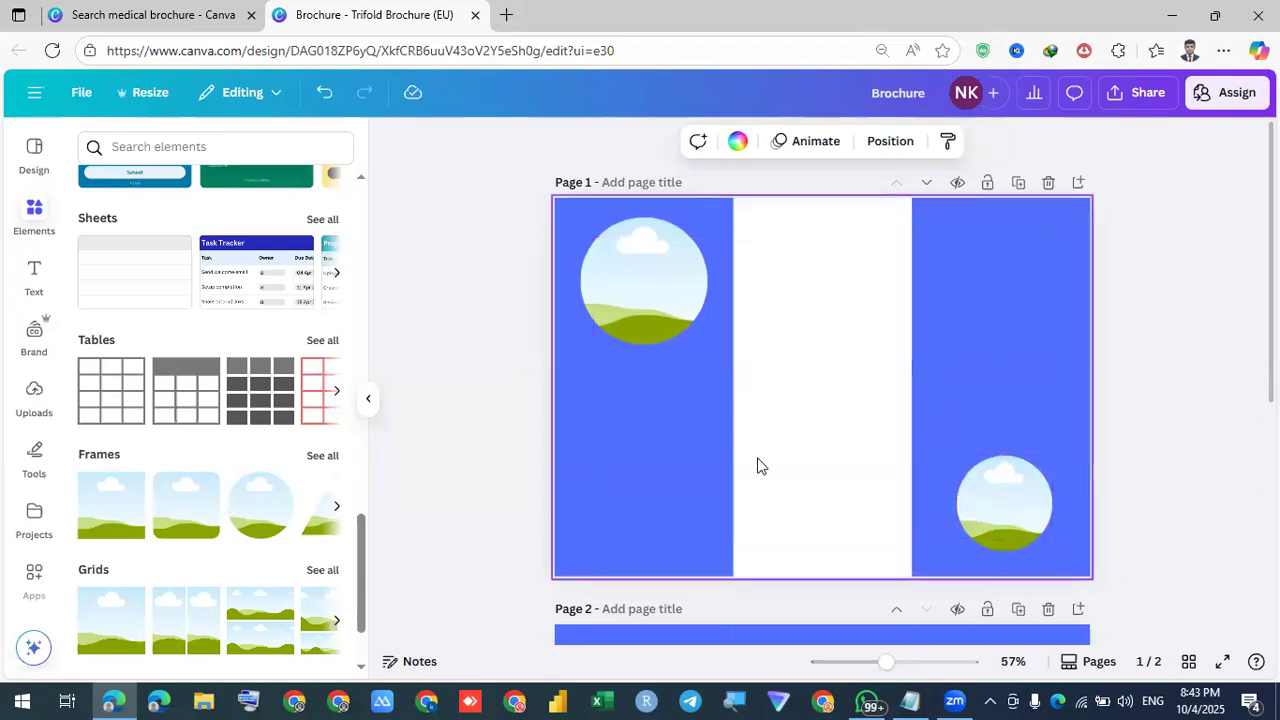
left_click(995, 476)
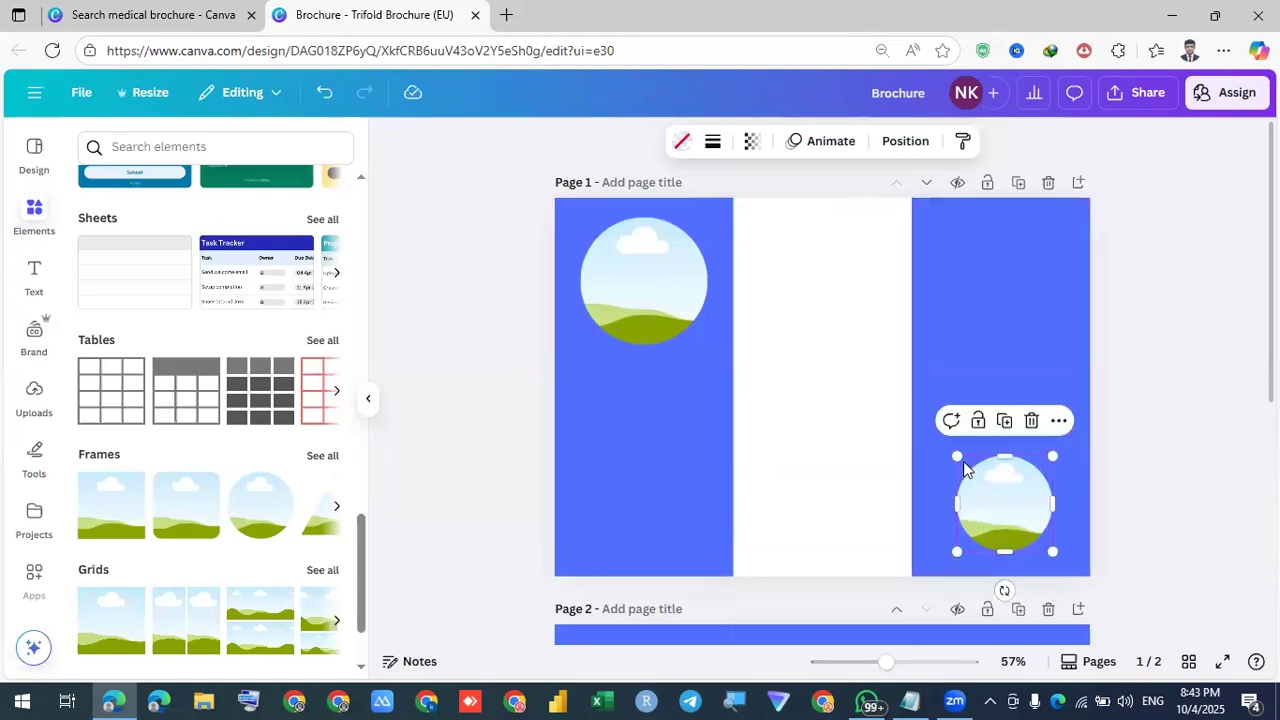
left_click_drag(950, 449, 944, 447)
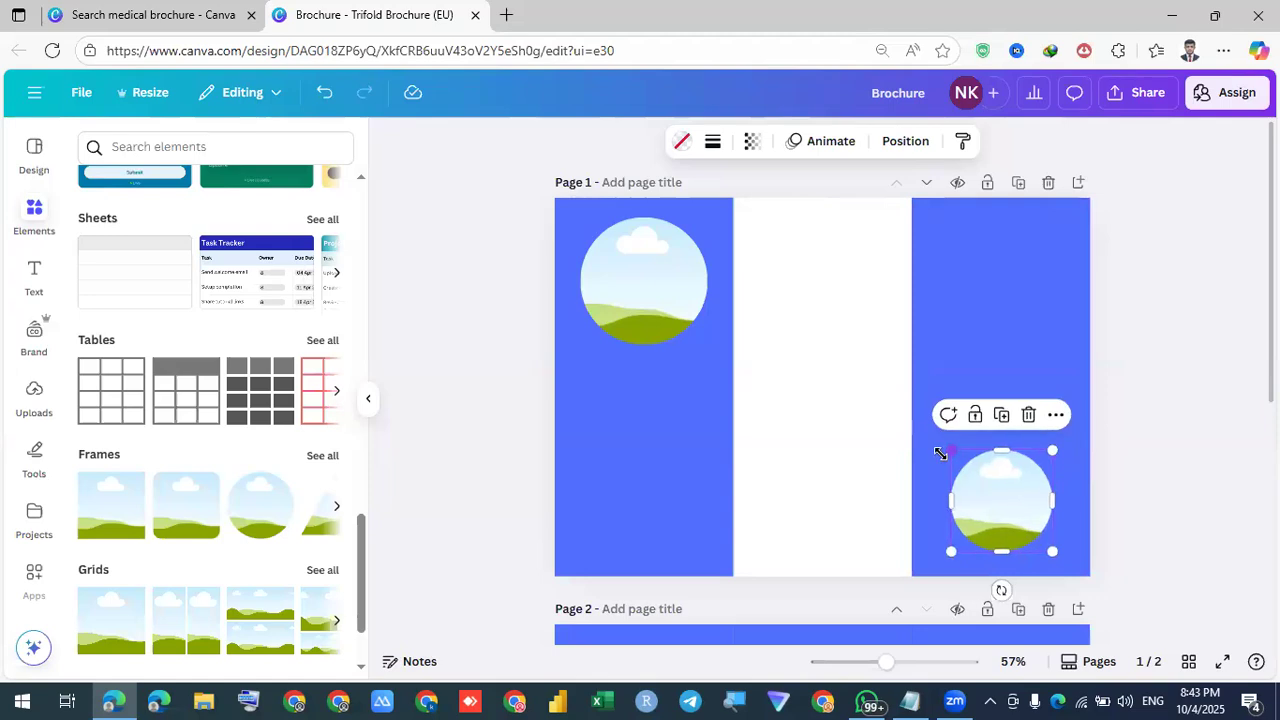
left_click(829, 467)
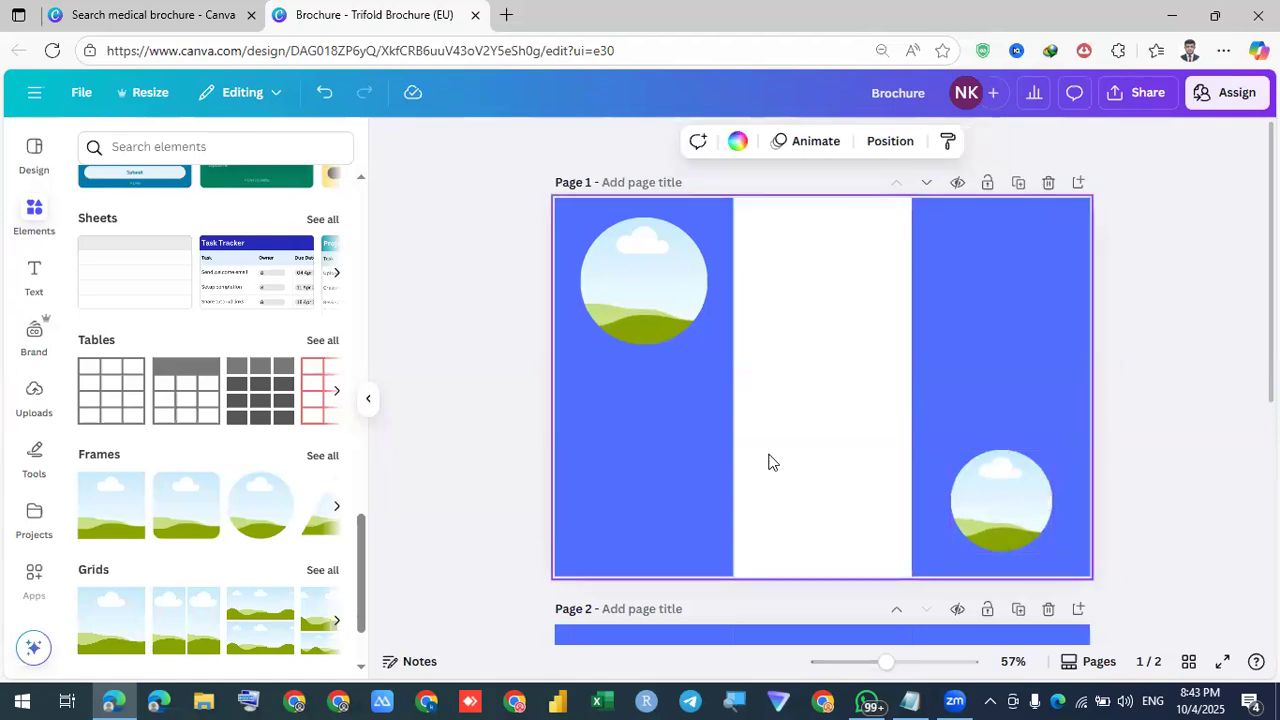
left_click(33, 218)
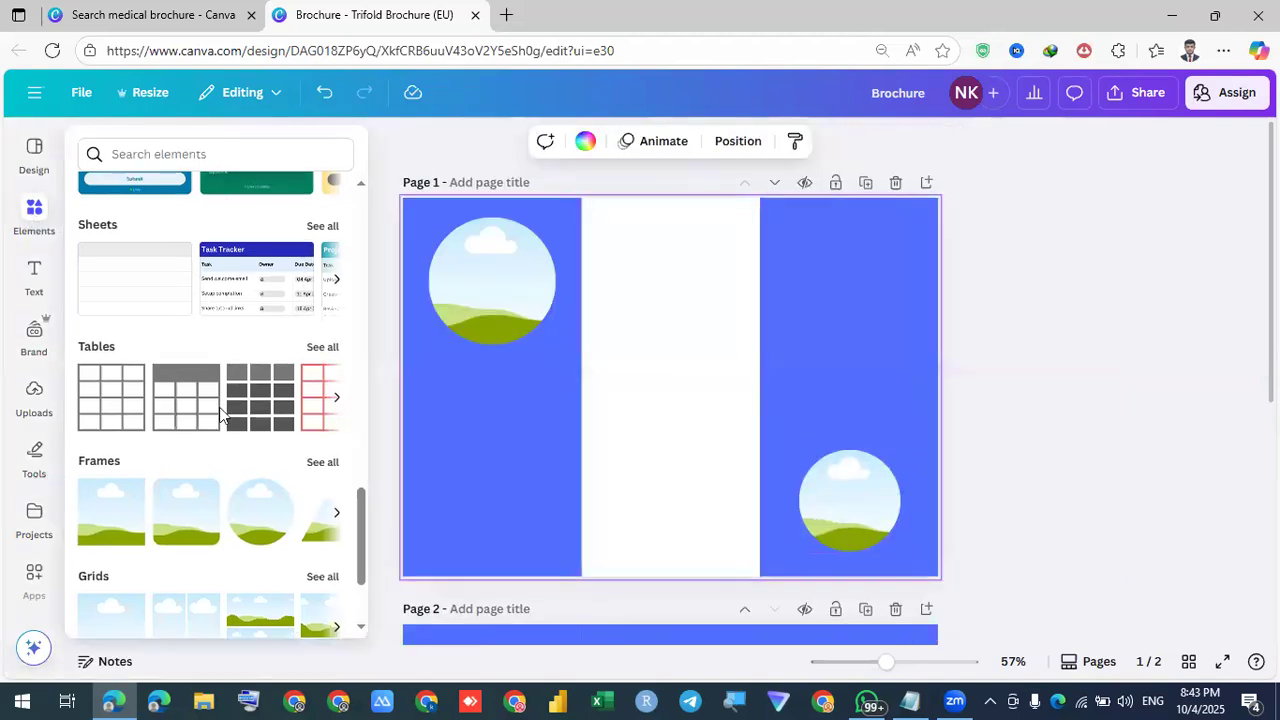
scroll(220, 415, "up", 1)
scroll(220, 415, "up", 10)
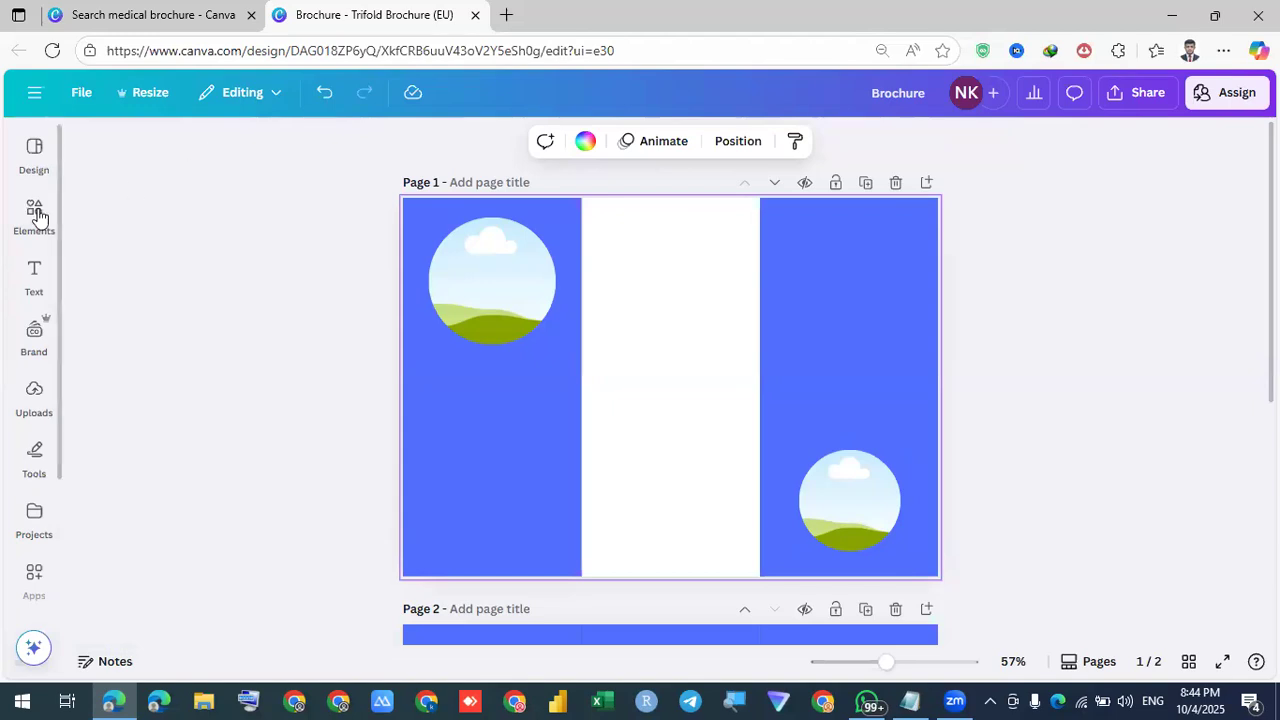
Search Elements for 'medical logo' and add the blue hand-and-cross graphic
mouse_move(34, 207)
left_click(171, 146)
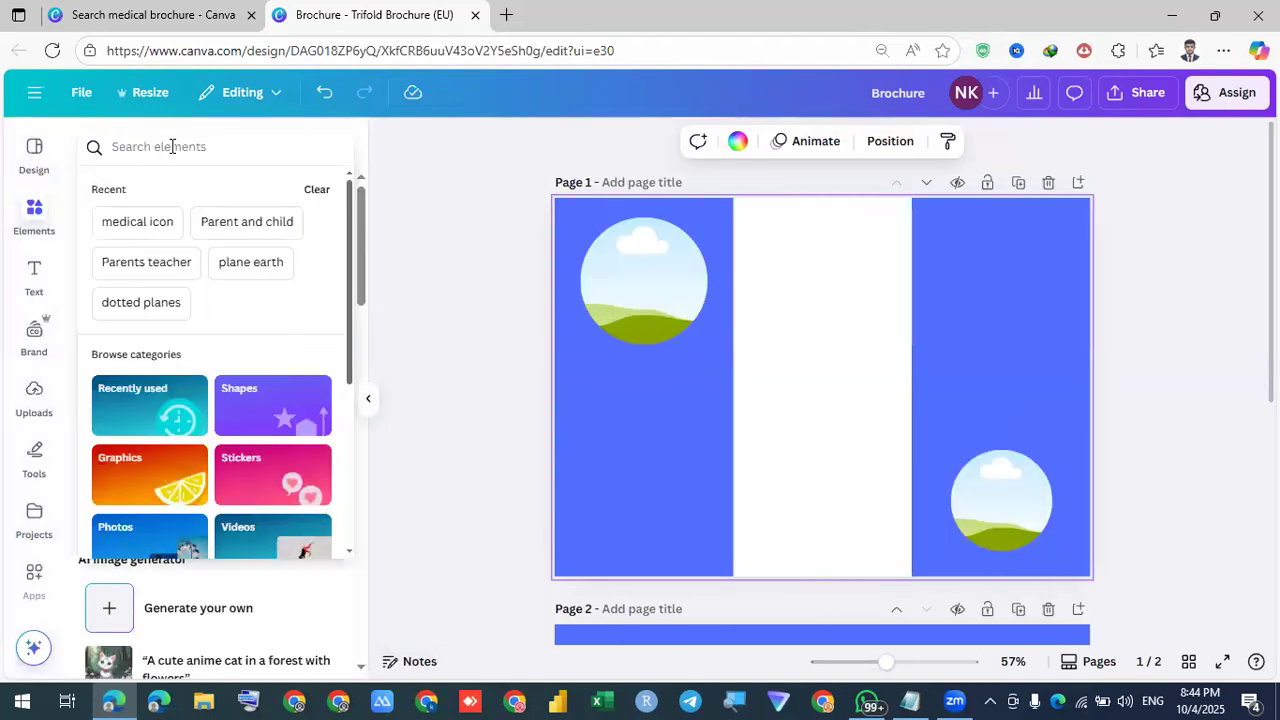
type("medical logo")
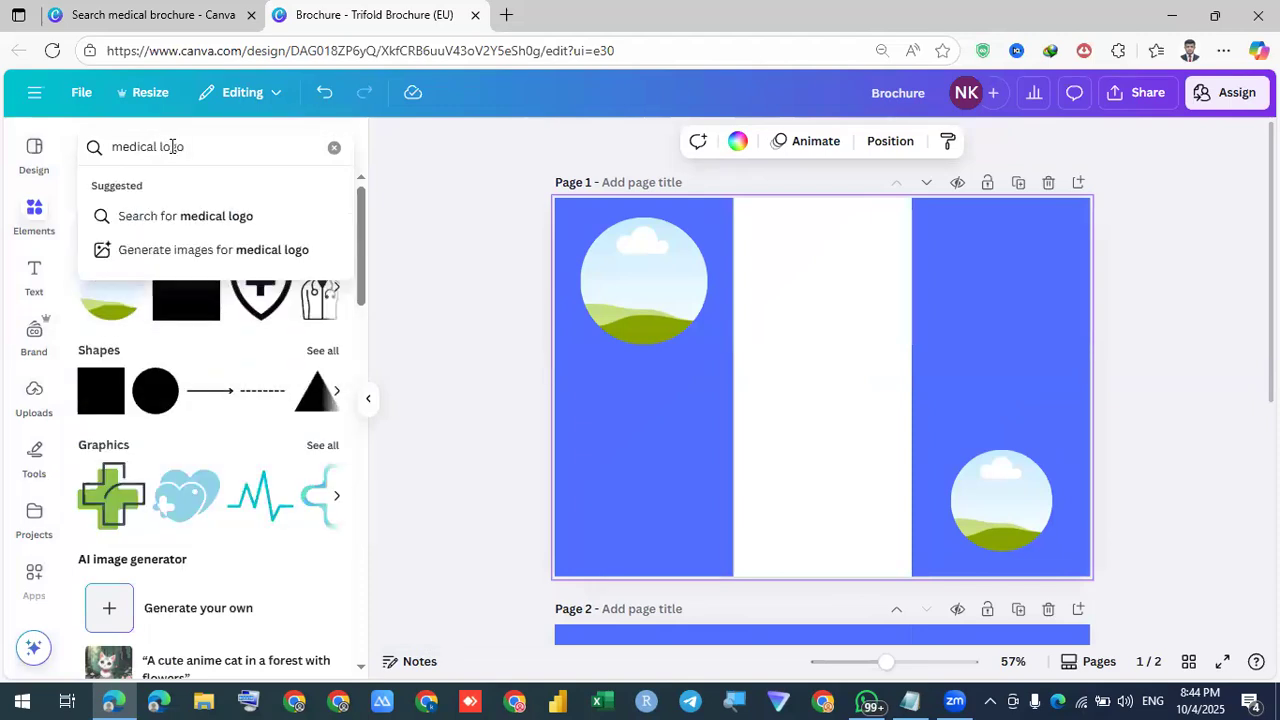
key("Return")
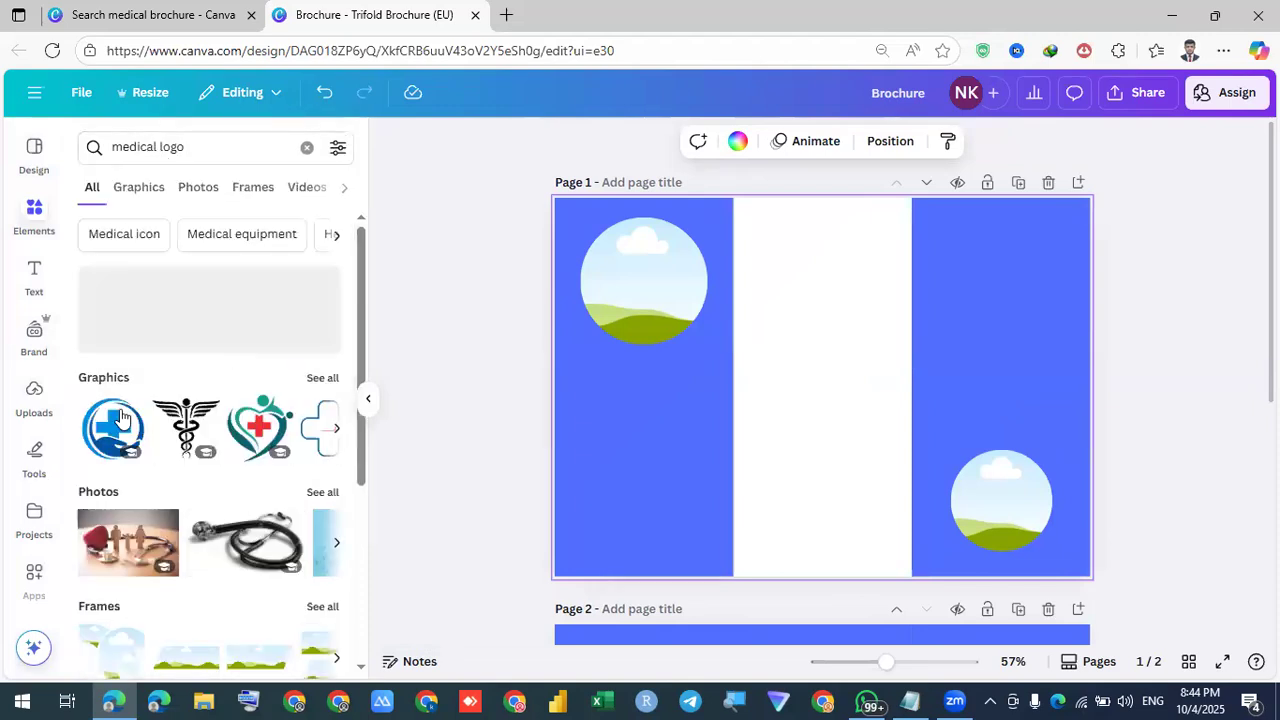
left_click(103, 380)
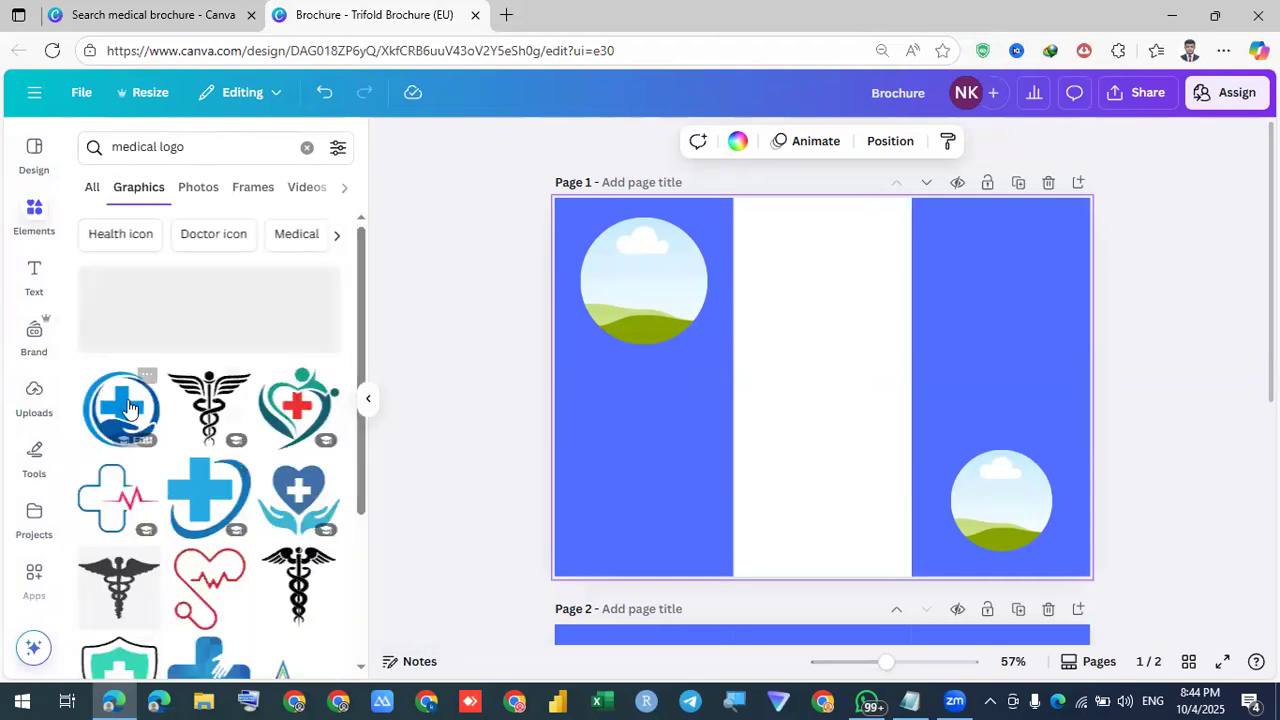
left_click(130, 405)
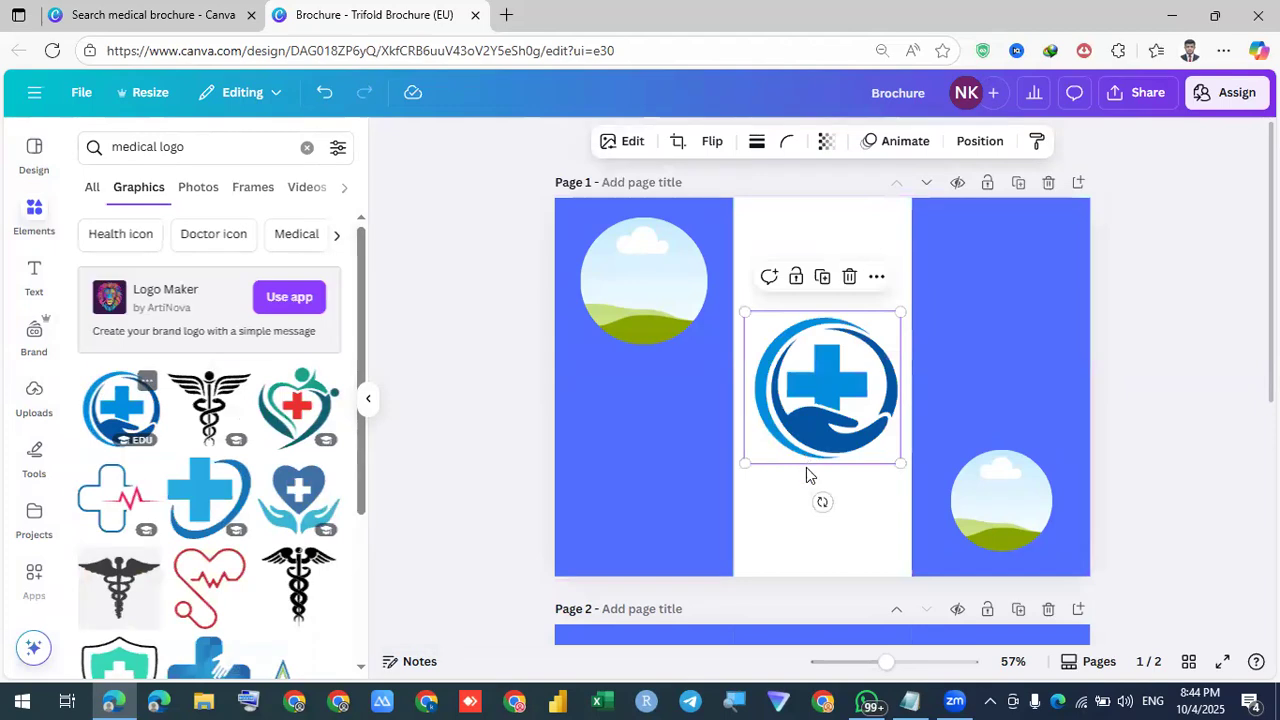
left_click(822, 528)
Shrink the logo and centre it at the top of the white middle panel
left_click_drag(828, 418, 828, 312)
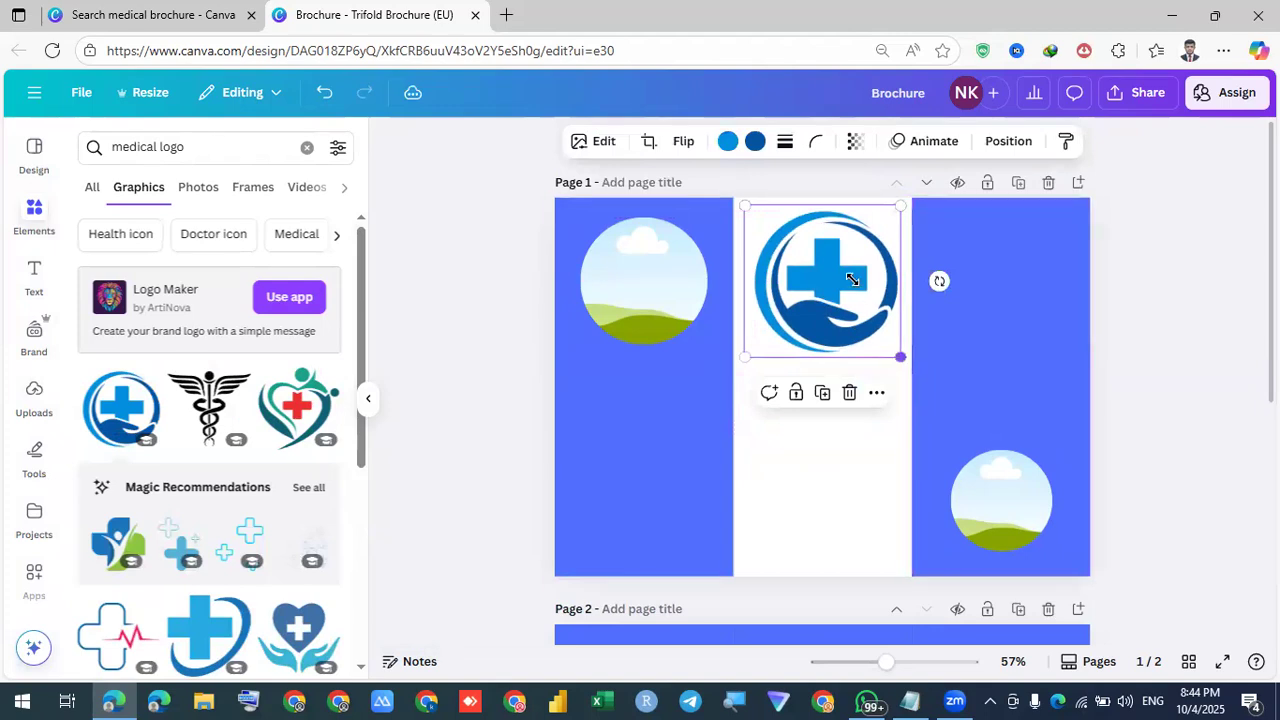
left_click_drag(900, 356, 831, 276)
left_click(820, 313)
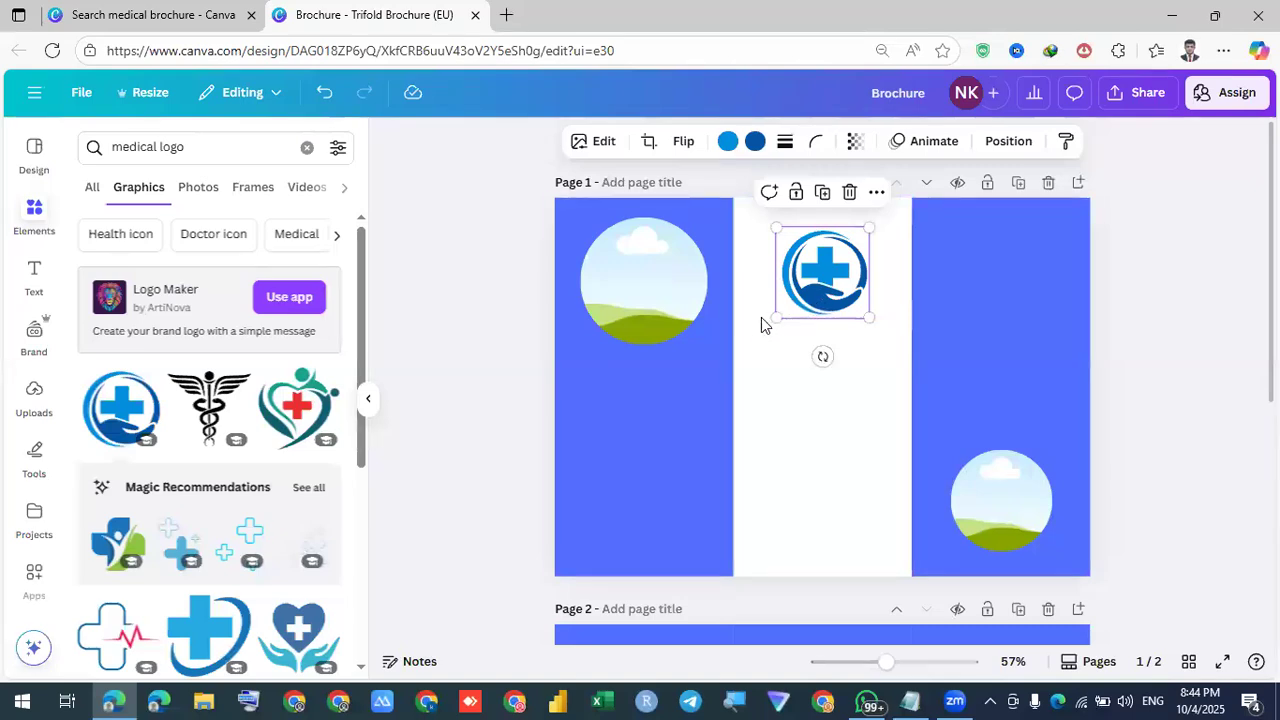
left_click_drag(760, 342, 740, 370)
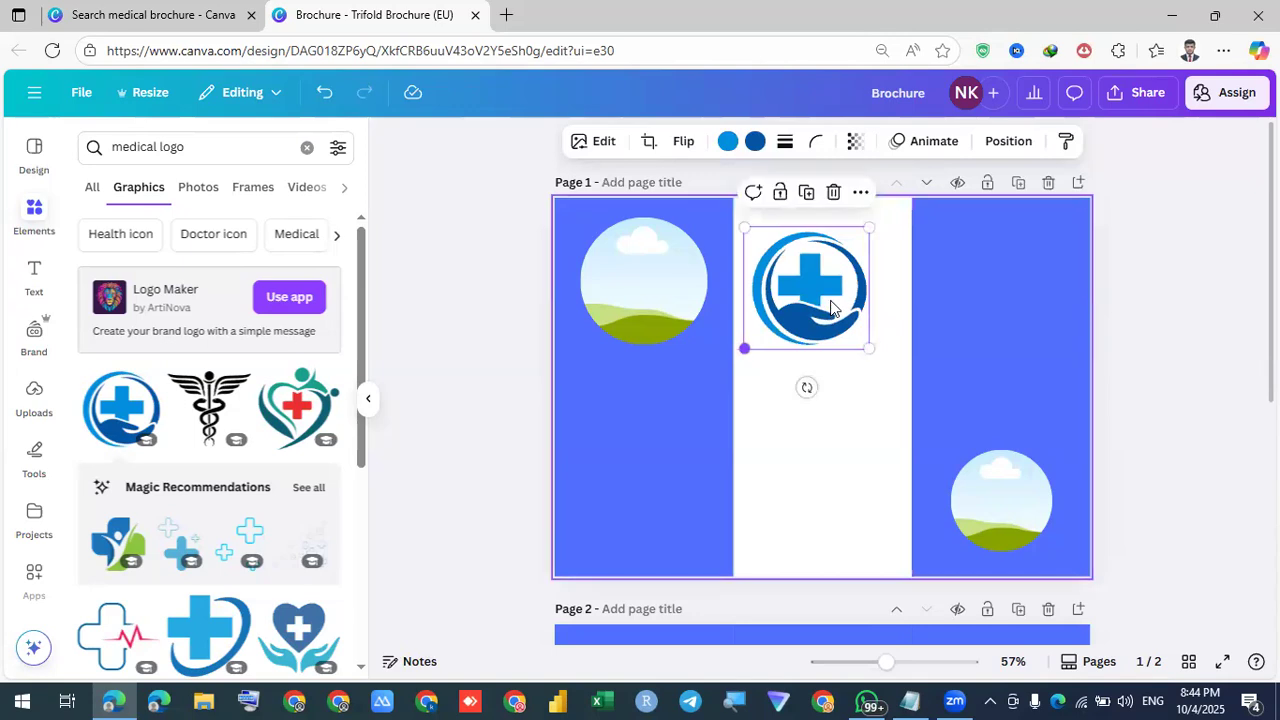
mouse_move(839, 300)
left_mouse_down()
mouse_move(832, 284)
mouse_move(844, 284)
left_mouse_up()
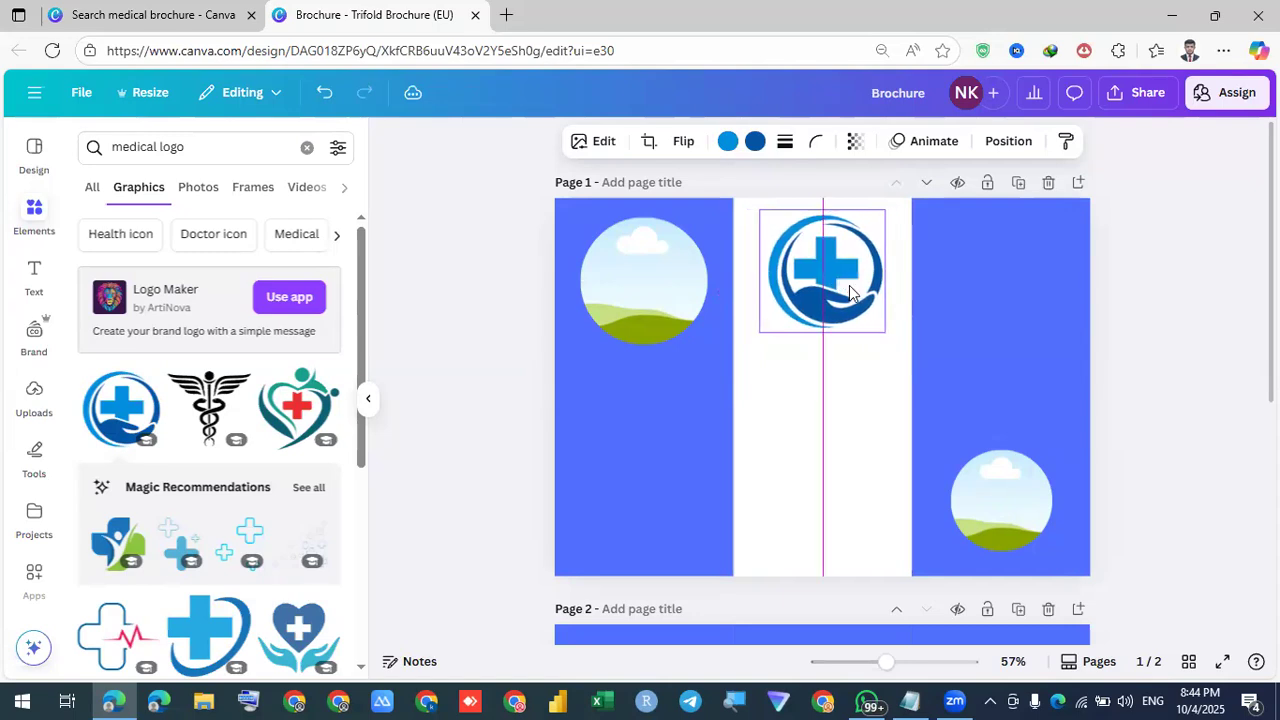
left_click(825, 400)
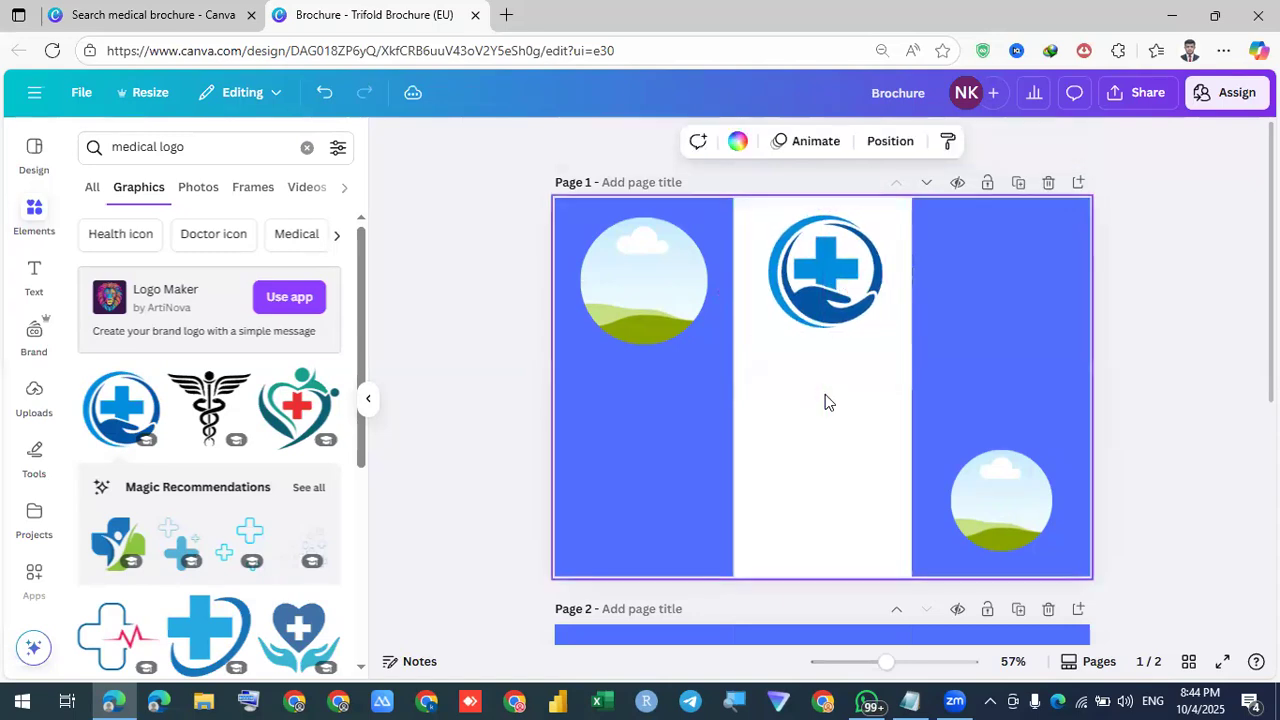
left_click(848, 320)
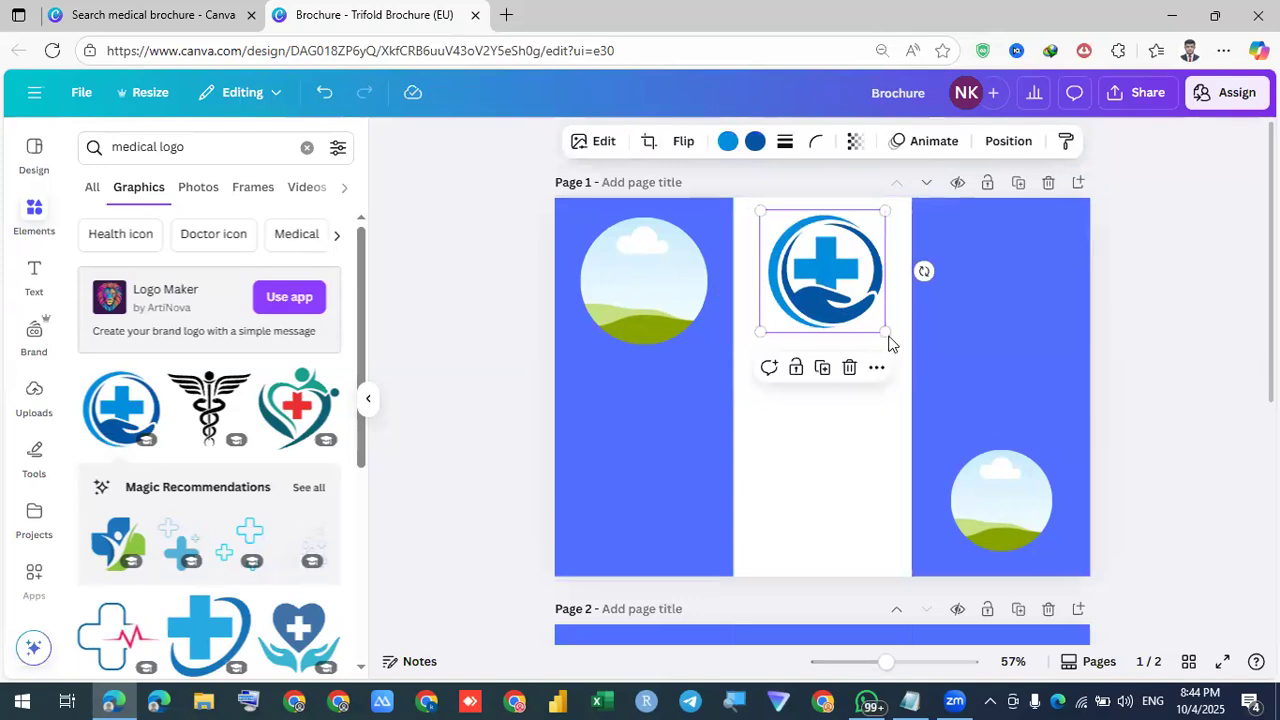
mouse_move(865, 314)
left_mouse_down()
mouse_move(843, 290)
mouse_move(866, 319)
left_mouse_up()
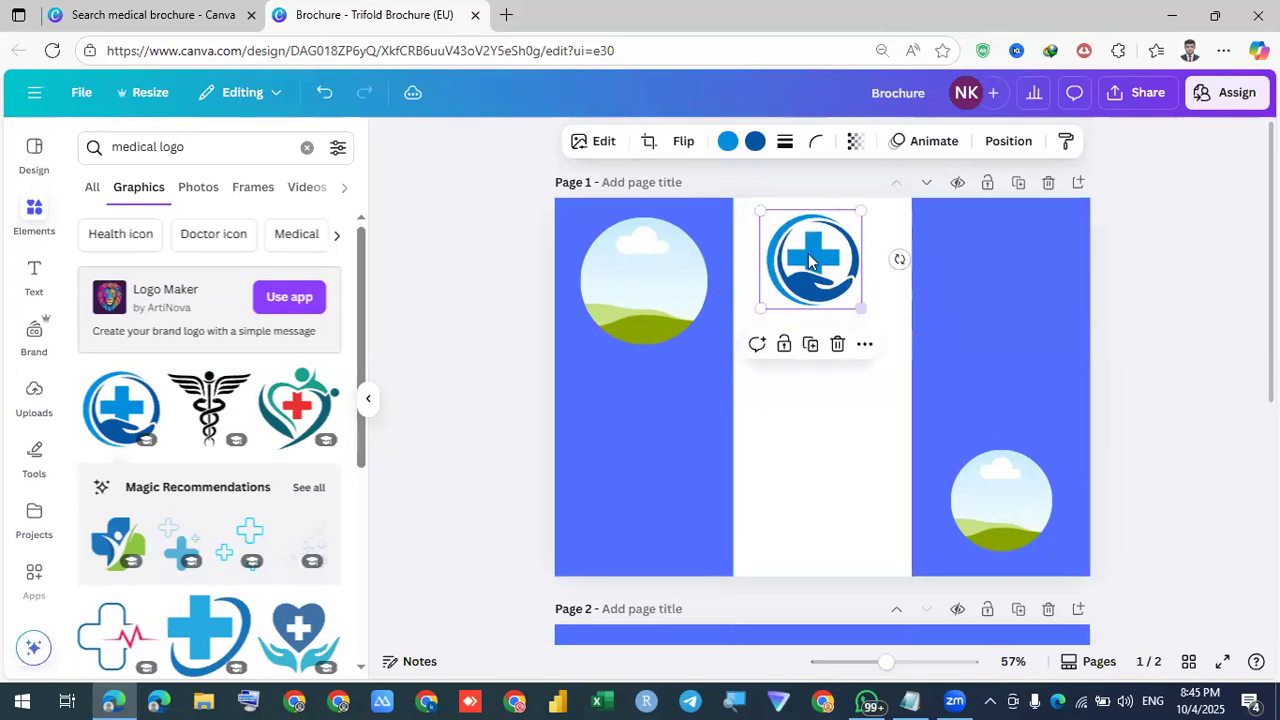
mouse_move(810, 260)
left_mouse_down()
mouse_move(822, 278)
mouse_move(817, 265)
left_mouse_up()
left_click(838, 454)
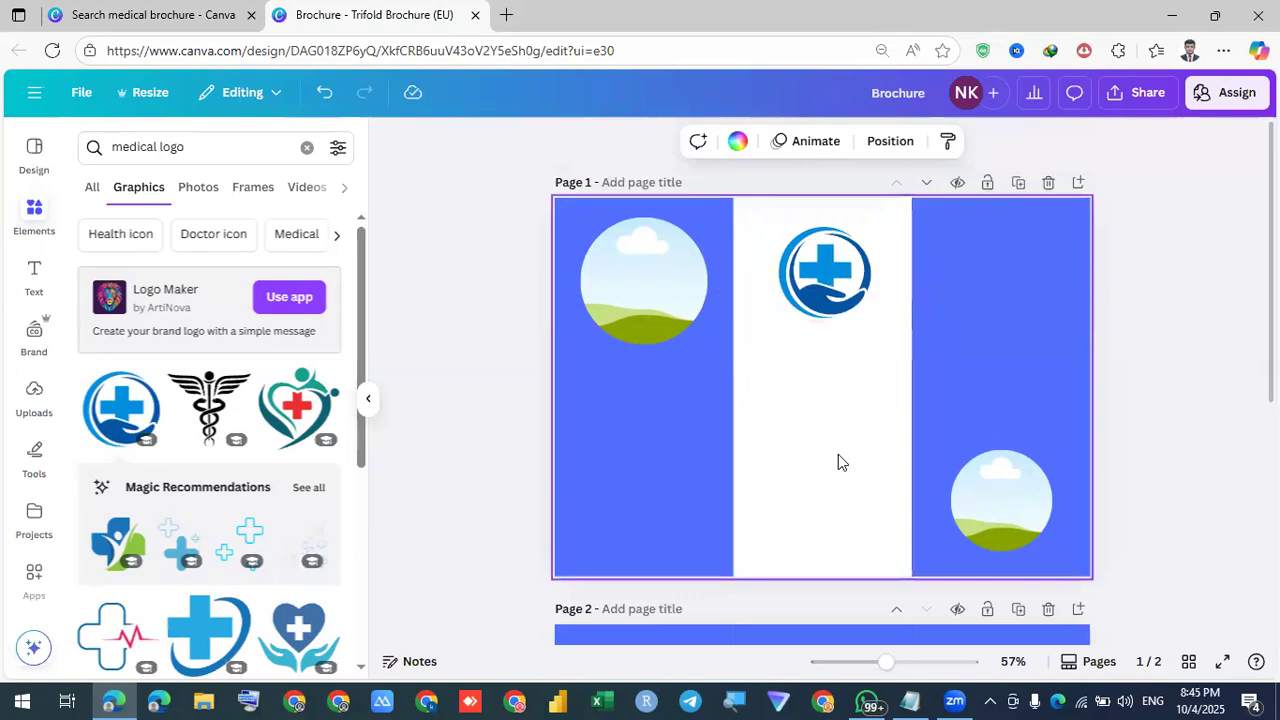
left_click(44, 271)
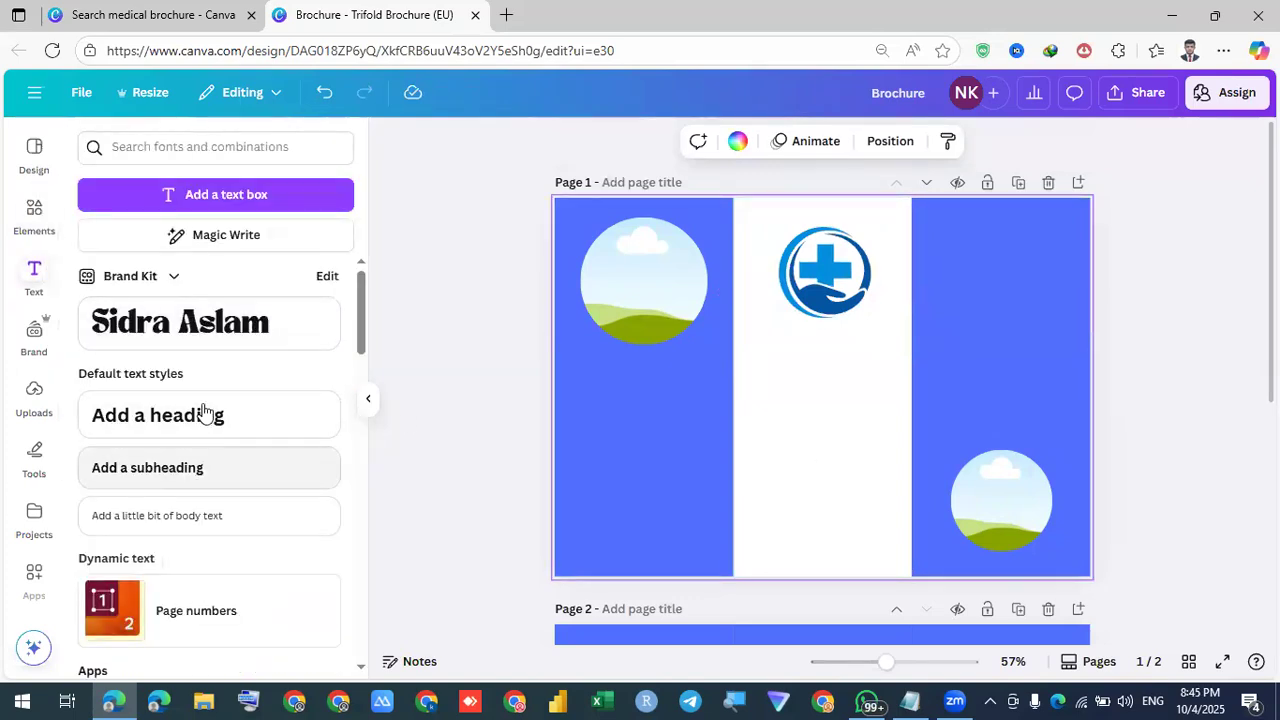
Add a heading reading 'Medicare Health' with 'Care' on the next line
left_click(203, 413)
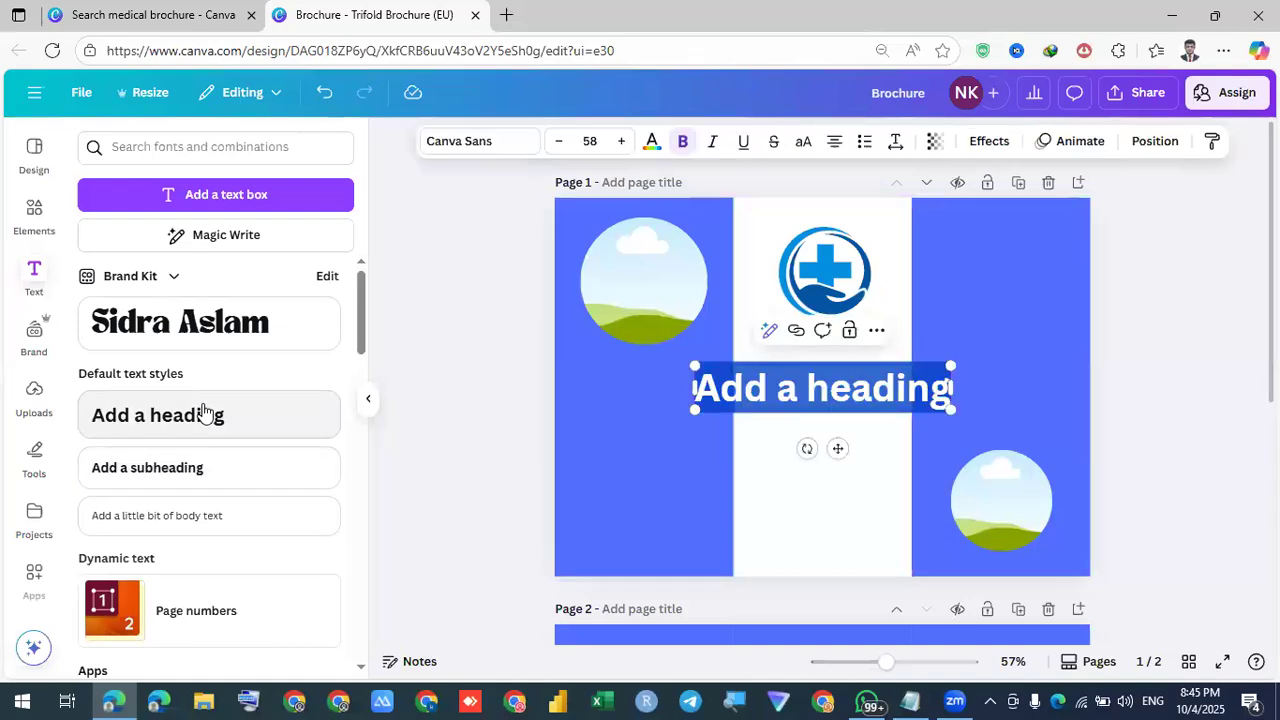
key("BackSpace")
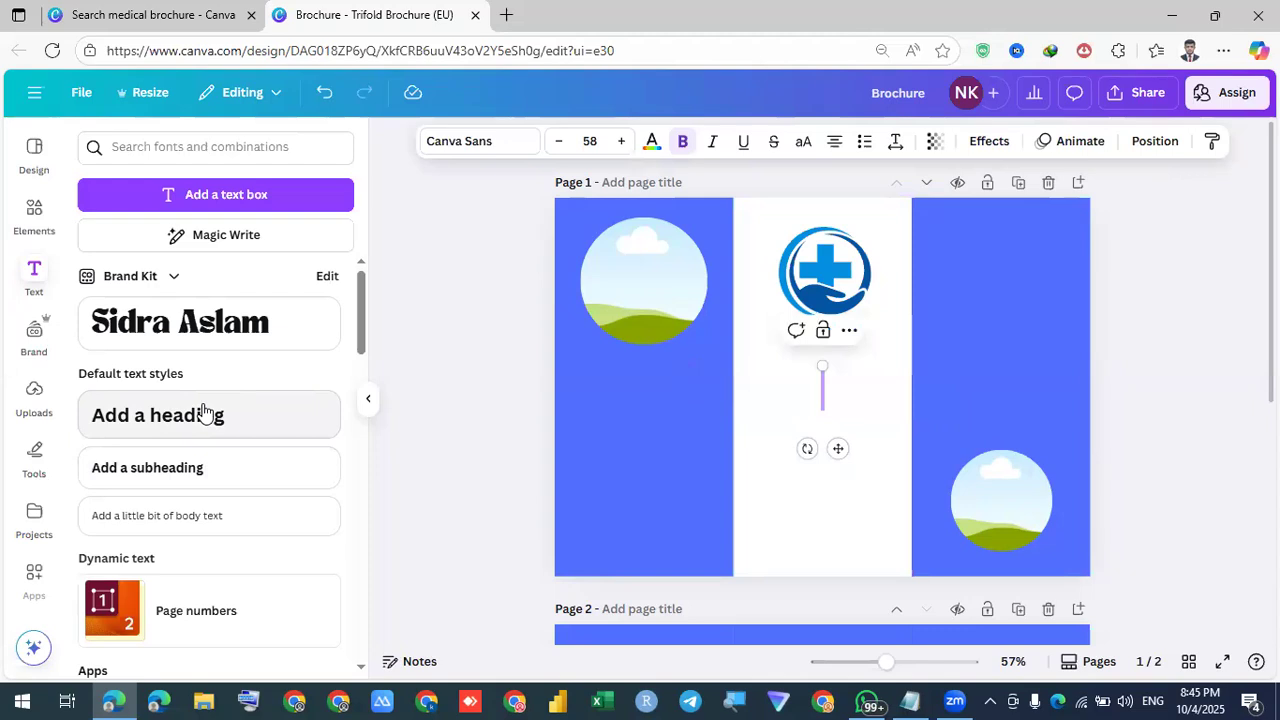
type("M")
key("BackSpace")
type("M")
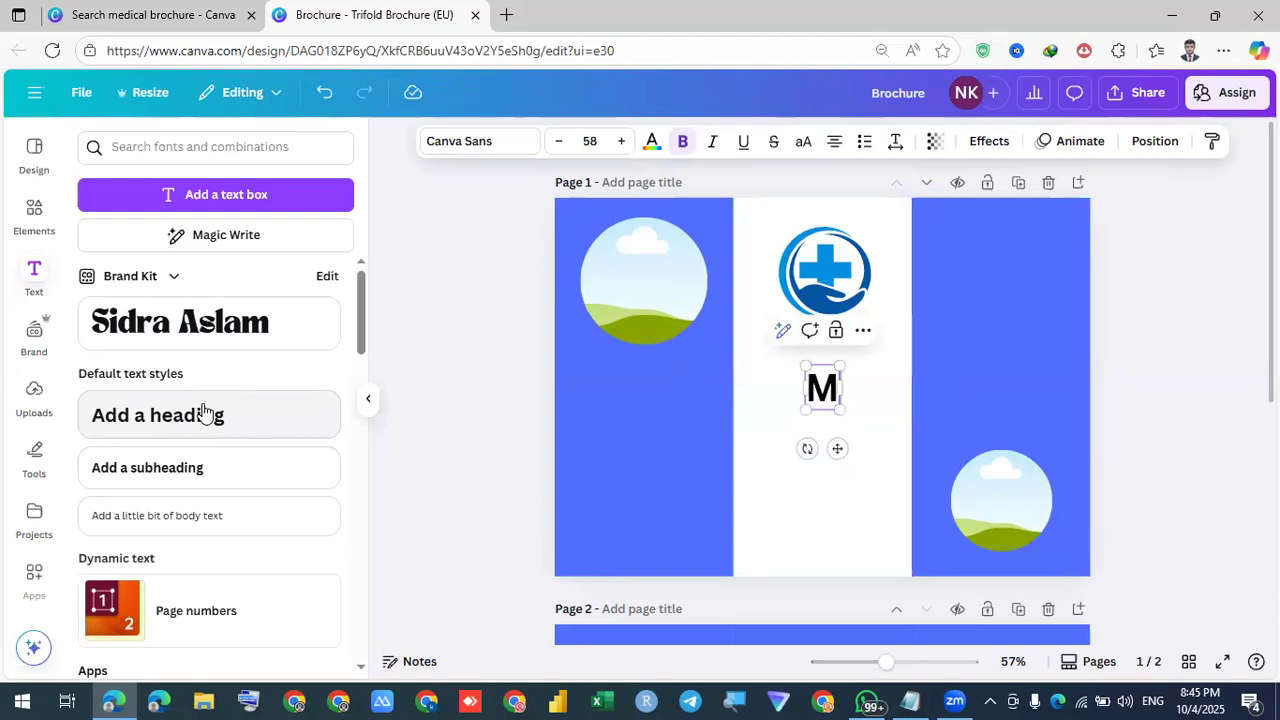
type("edicare")
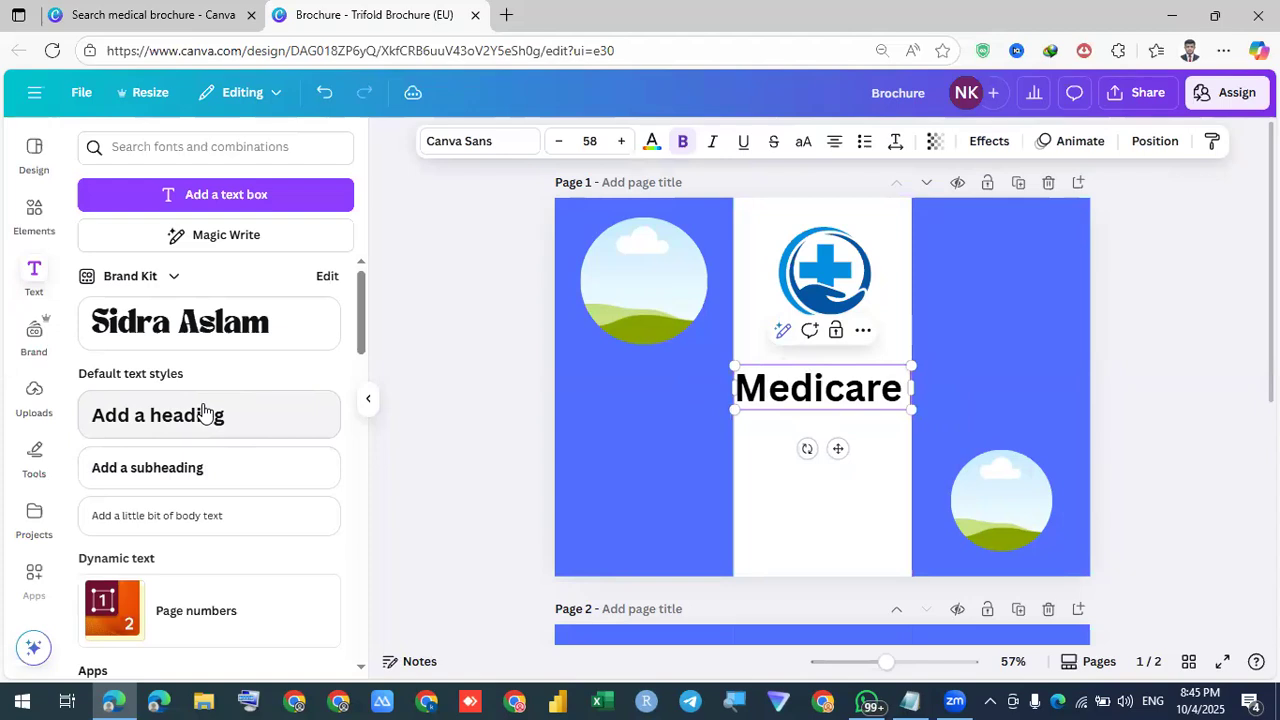
key("Return")
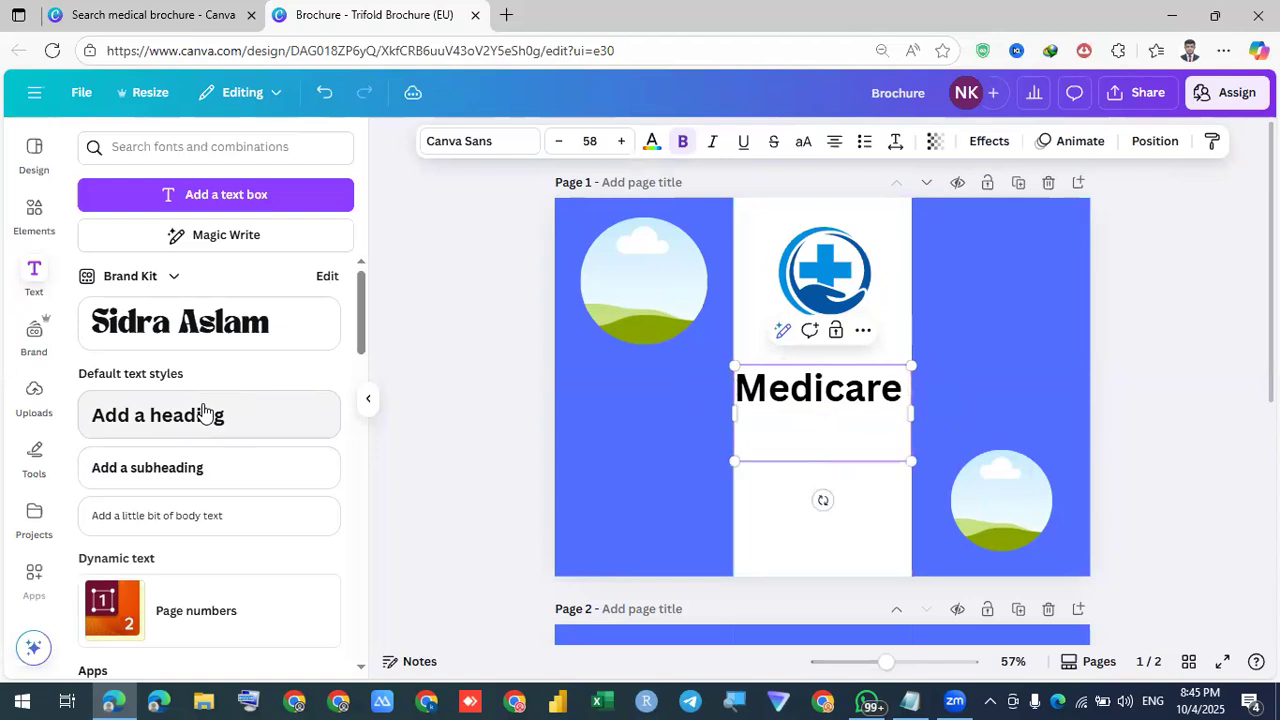
key("BackSpace")
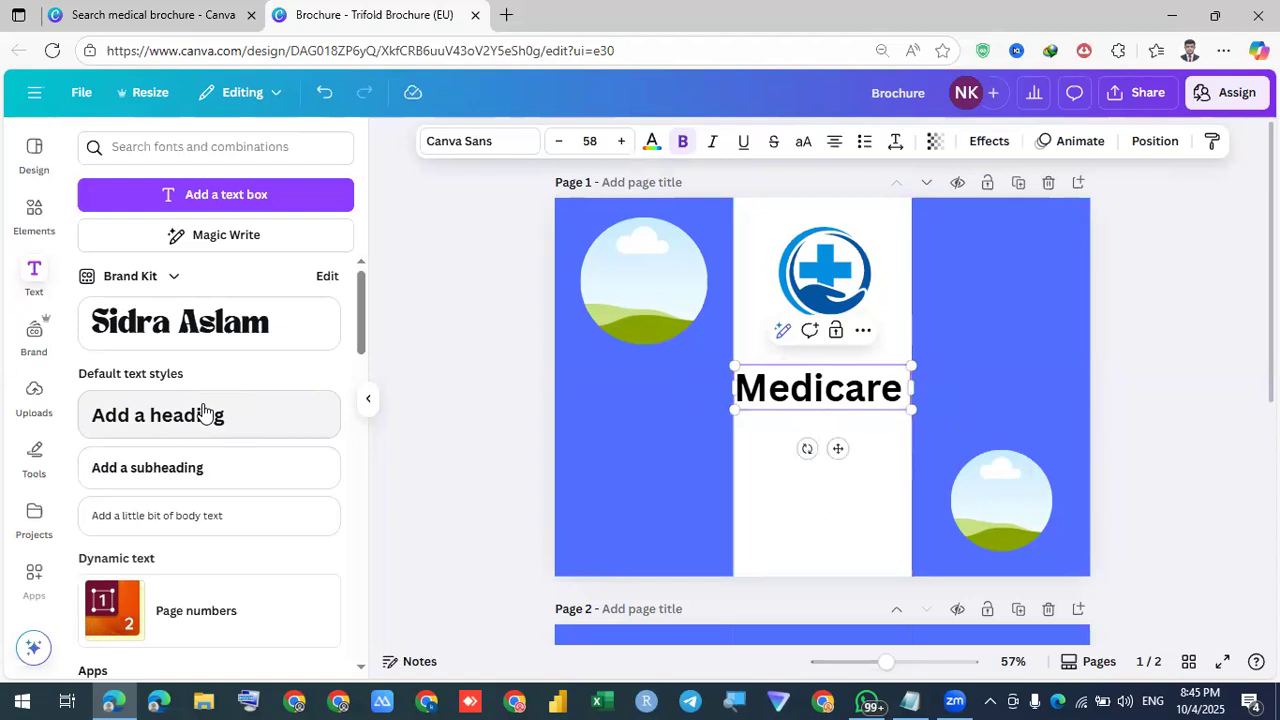
type("Health")
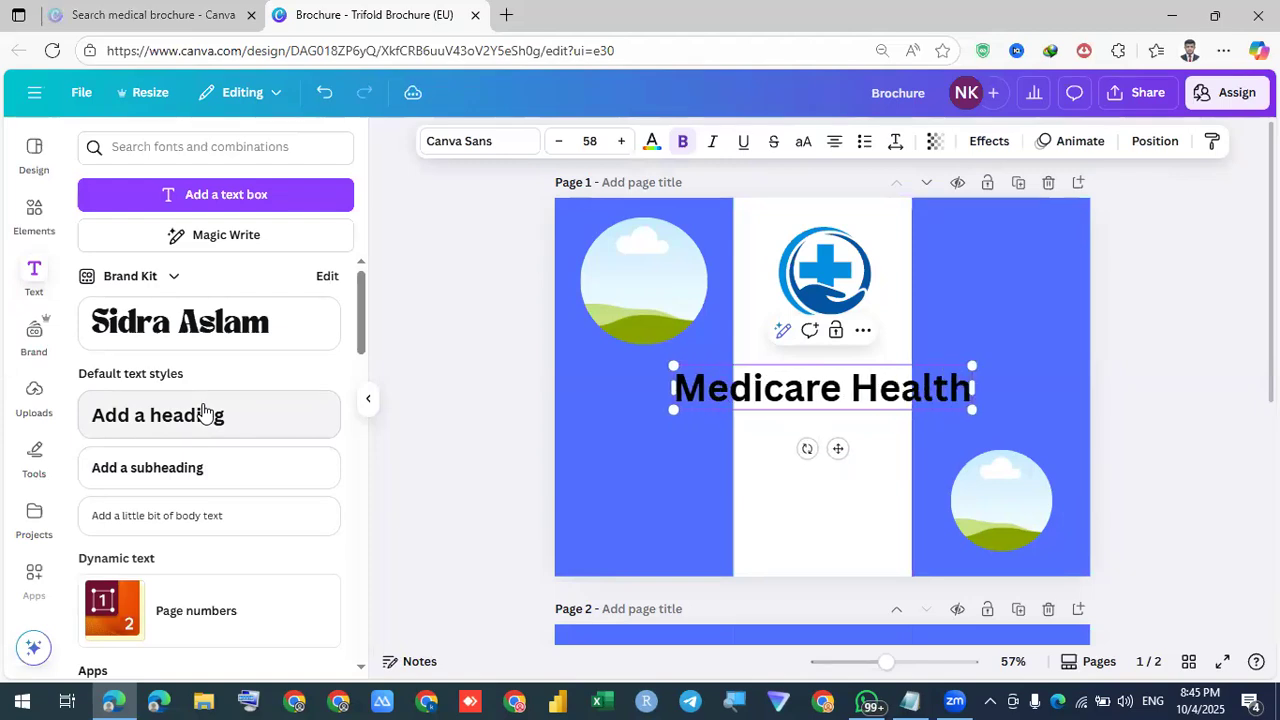
key("Return")
type("Care")
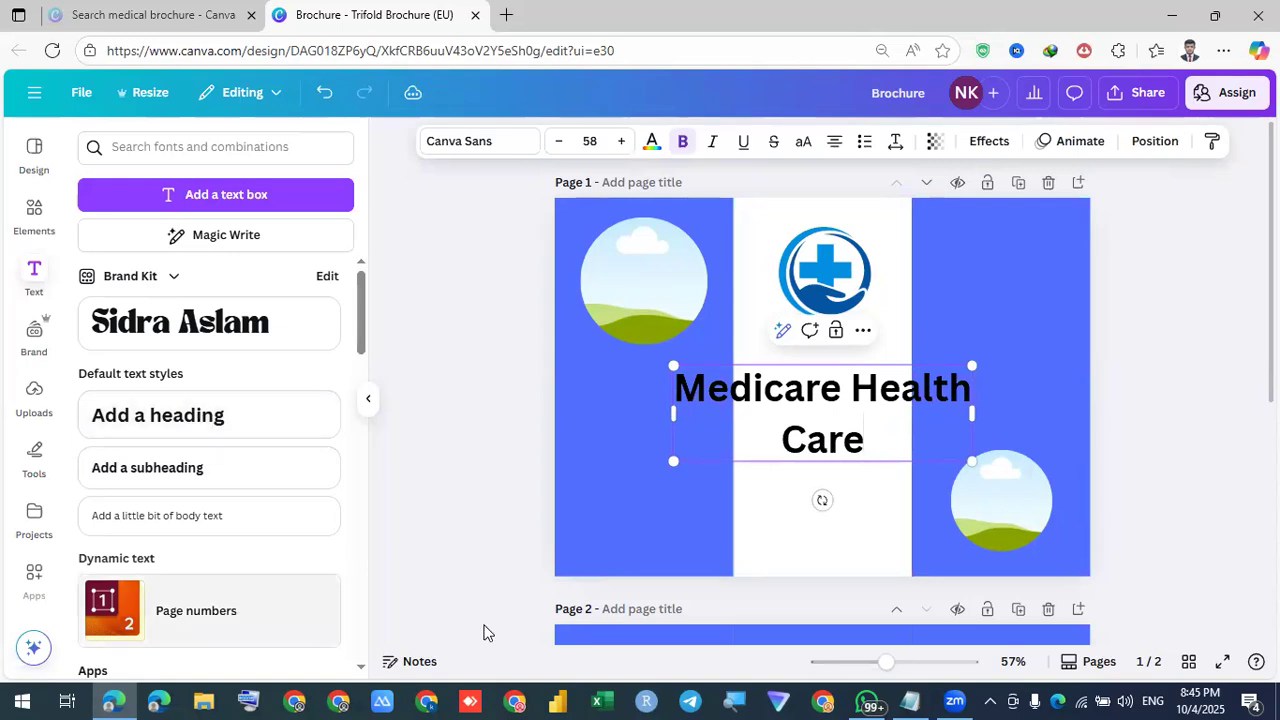
key("Escape")
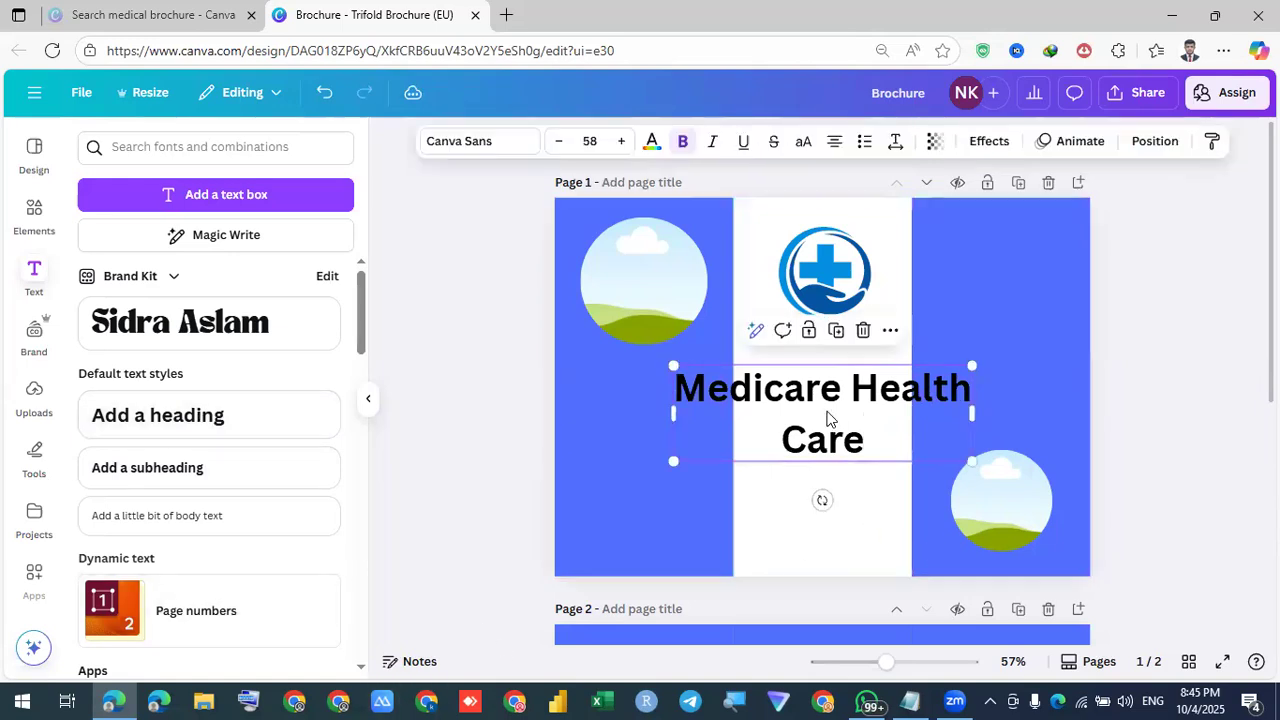
Tighten the heading's line spacing to 1.00
left_click(896, 142)
left_click_drag(867, 268, 840, 268)
left_click(841, 461)
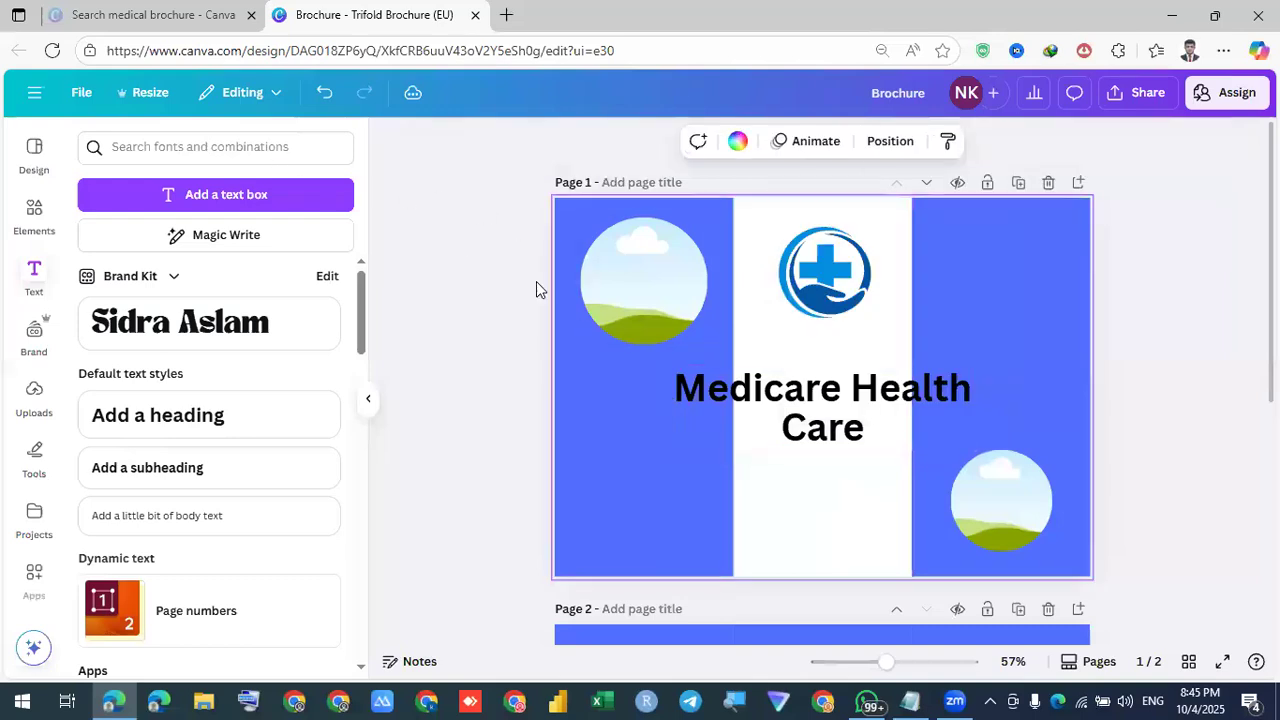
Set the heading in Cooper BT at size 32.5, centred just under the logo
left_click(766, 400)
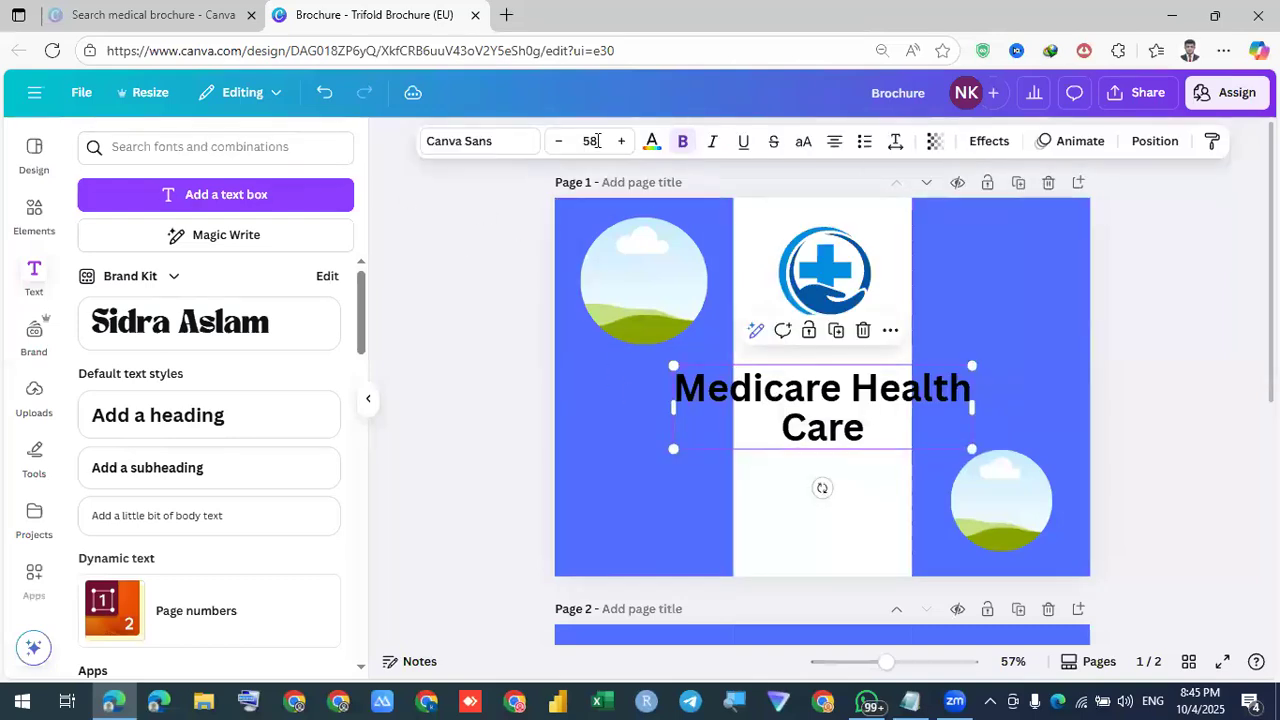
left_click(498, 150)
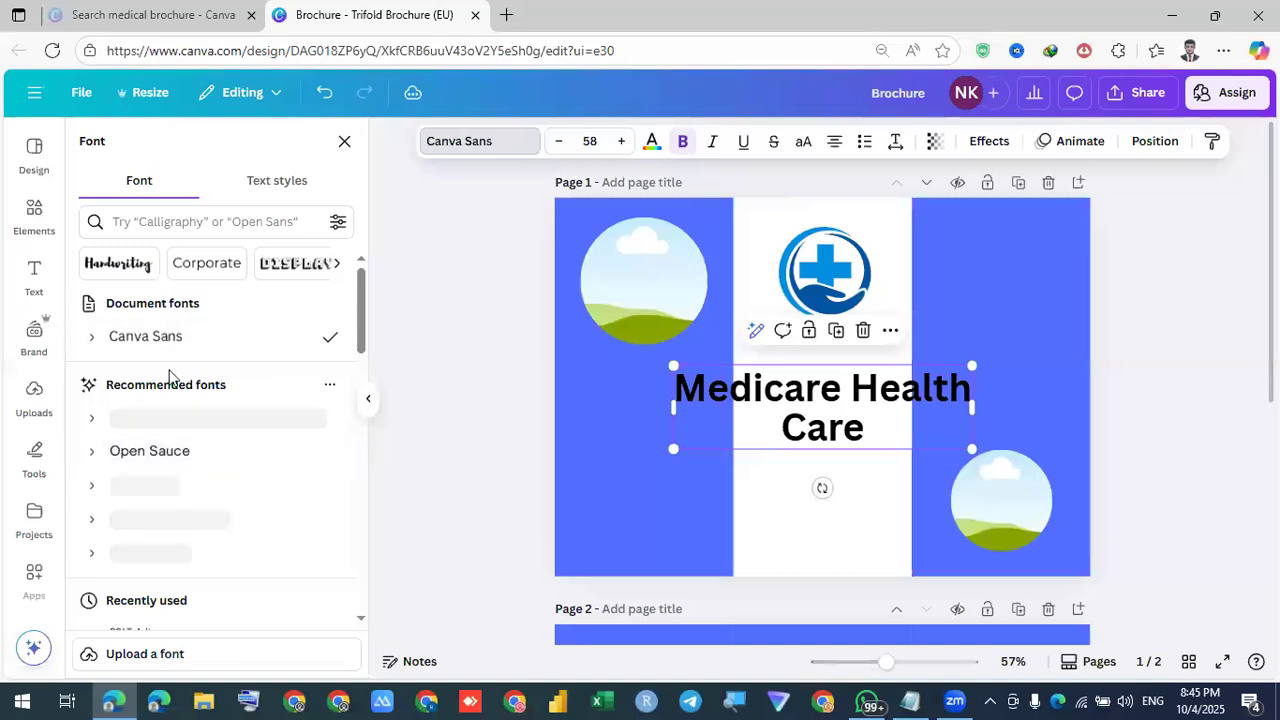
left_click(143, 552)
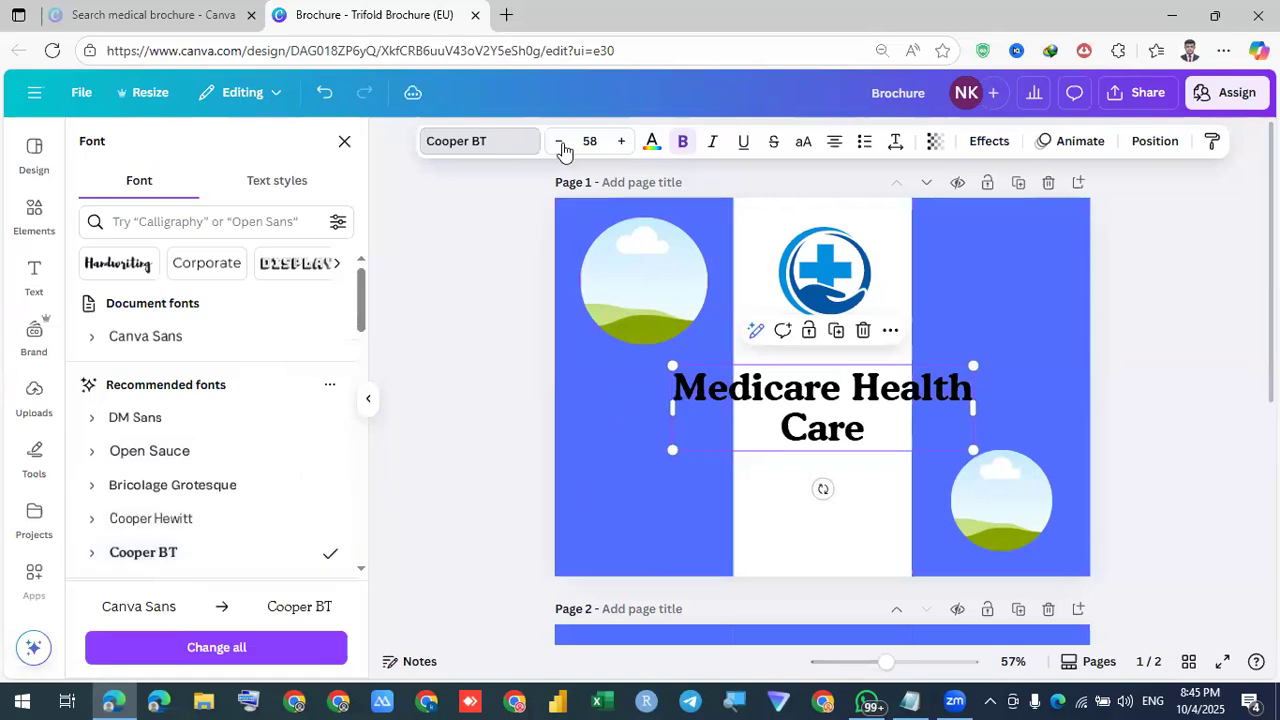
left_click_drag(675, 450, 803, 410)
left_click_drag(871, 374, 823, 343)
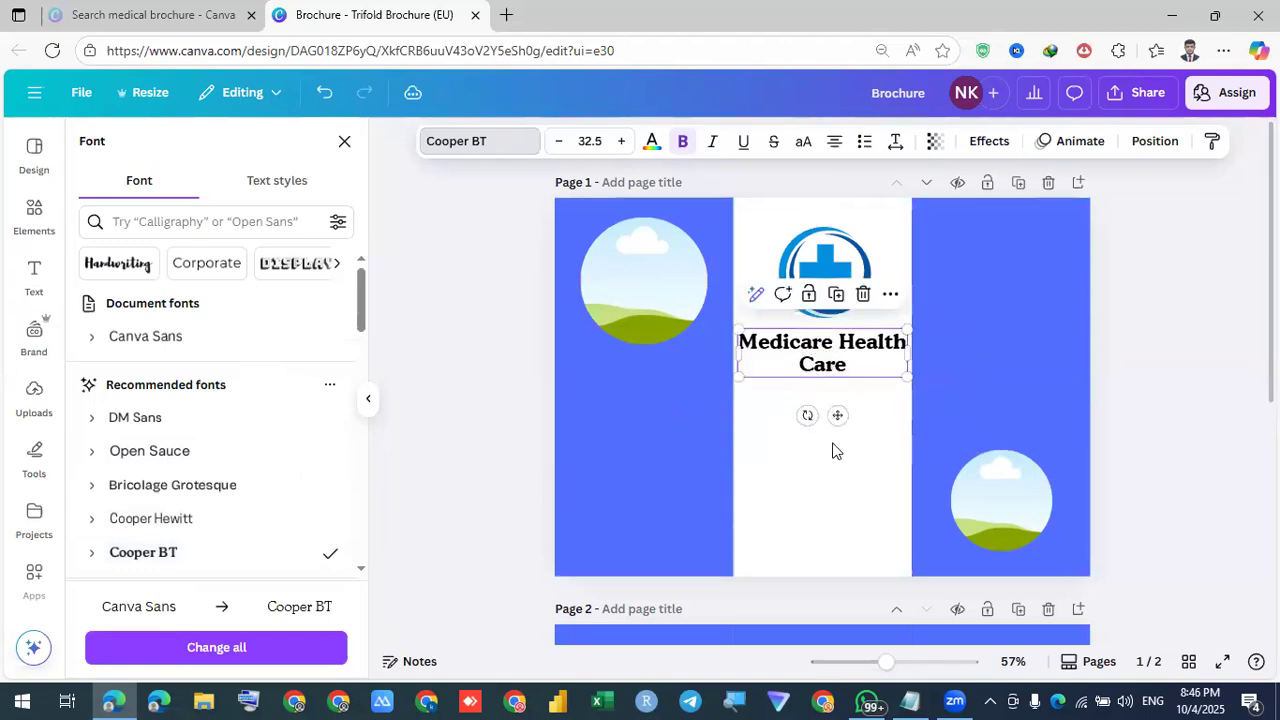
left_click(831, 348)
key("Escape")
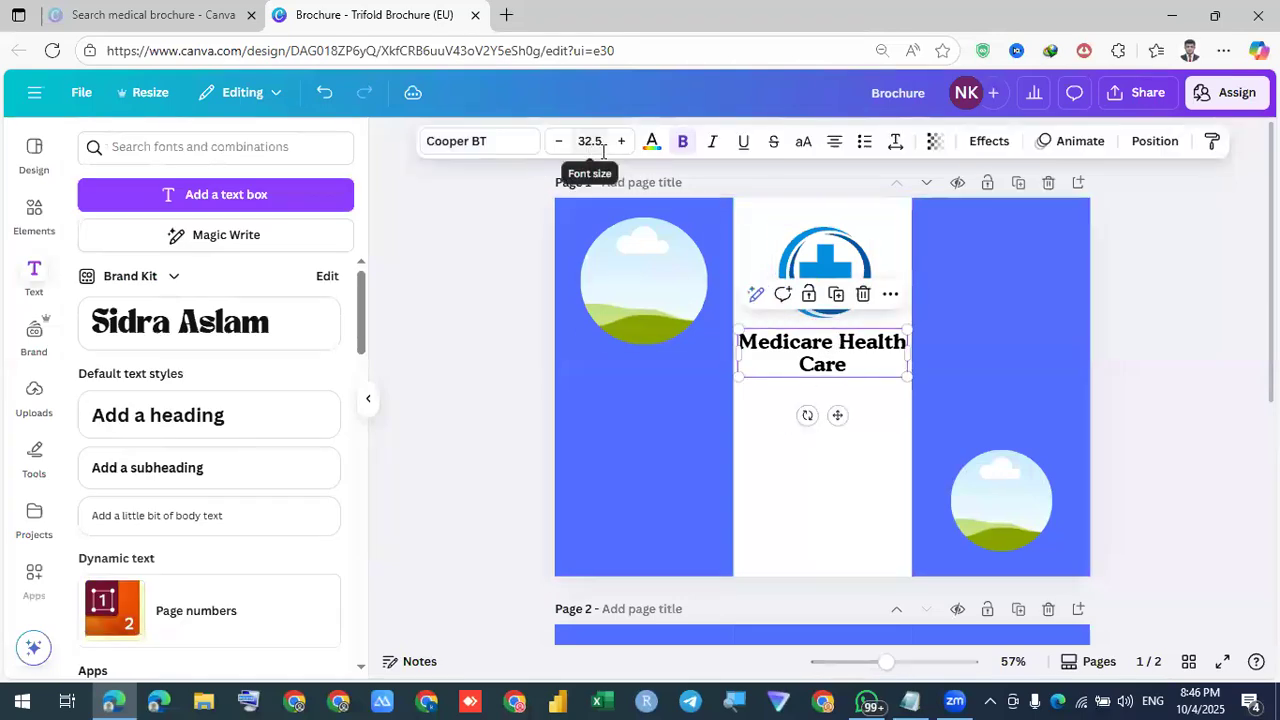
left_click(815, 383)
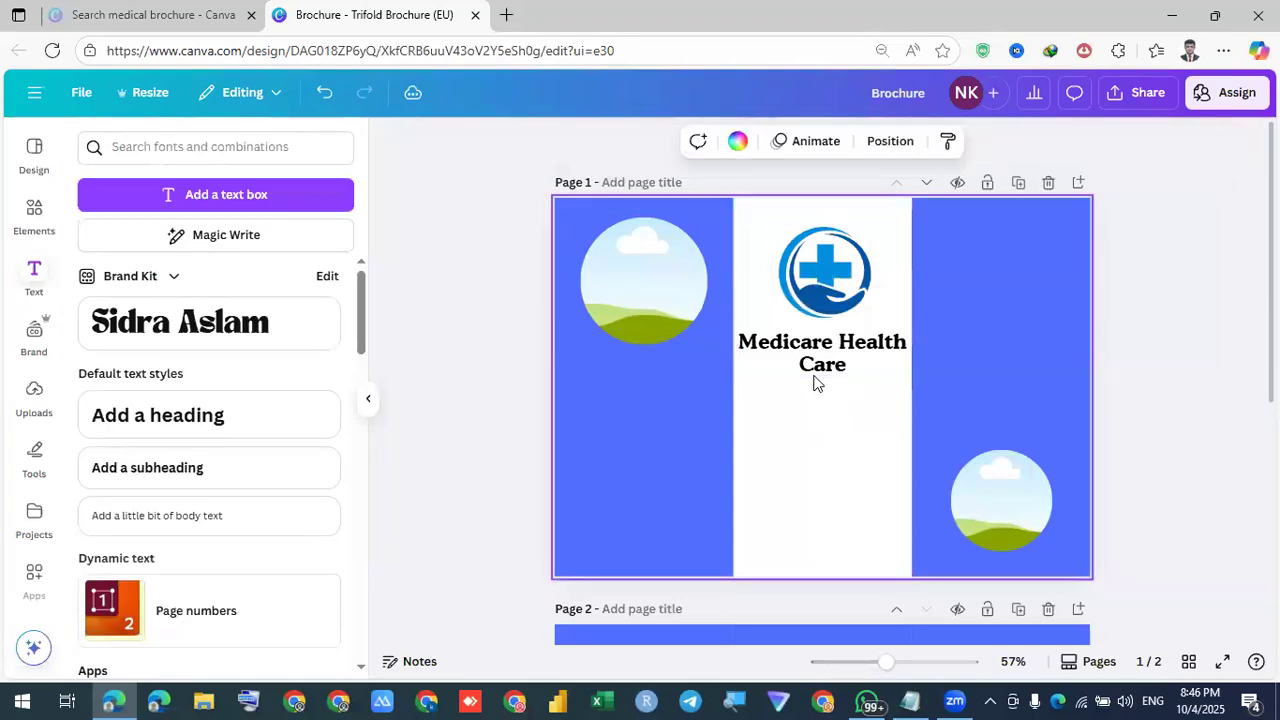
Recolour the heading Vivid azure (#0255a3) to match the logo's dark blue
left_click(784, 328)
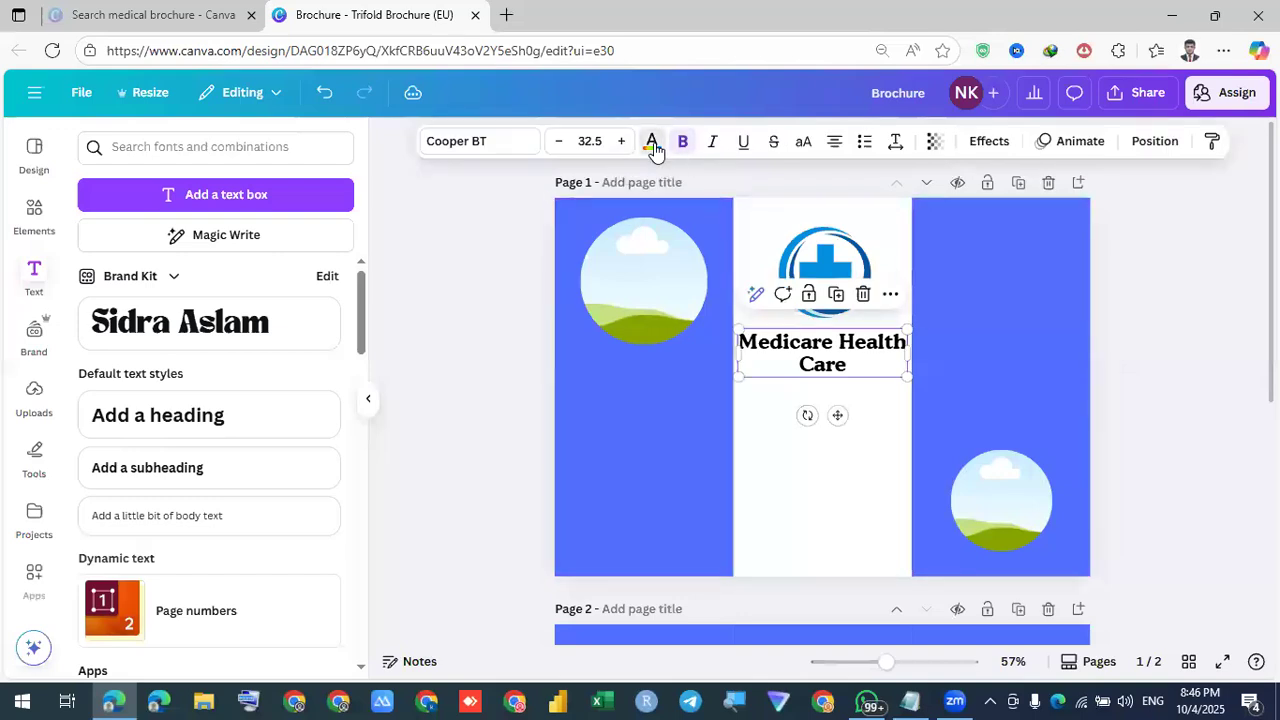
left_click(652, 144)
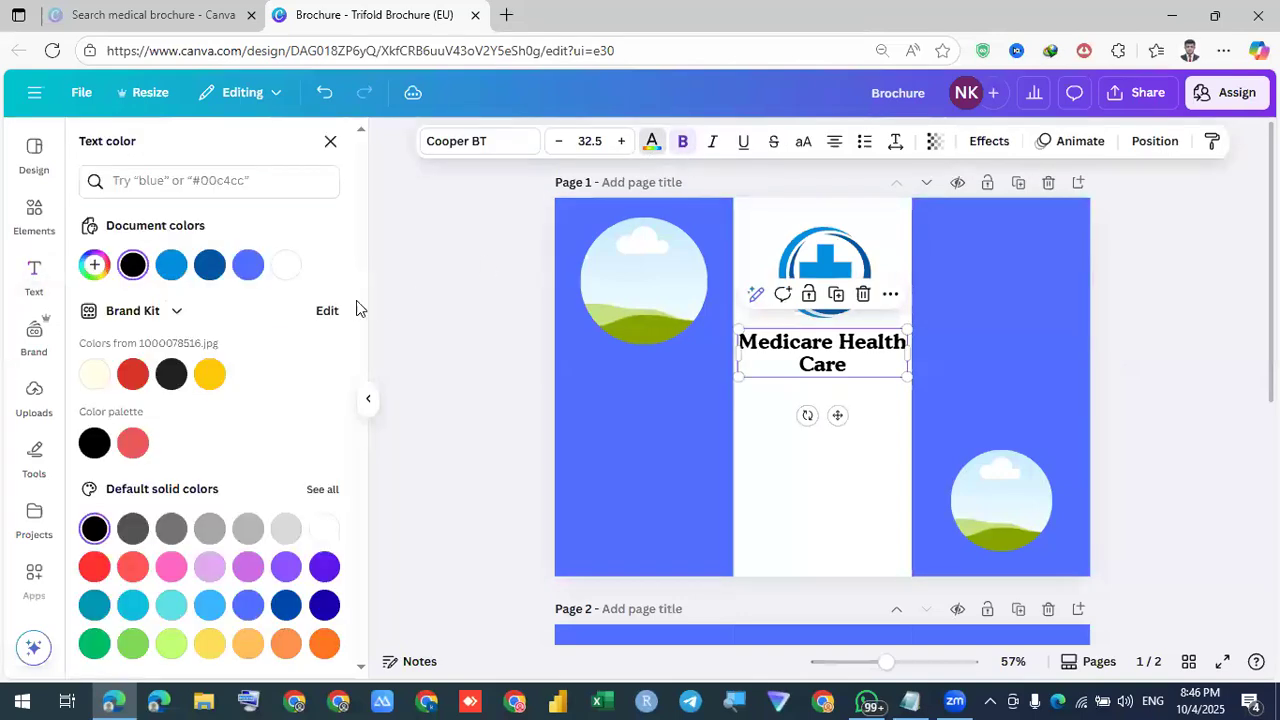
left_click(263, 270)
left_click(768, 499)
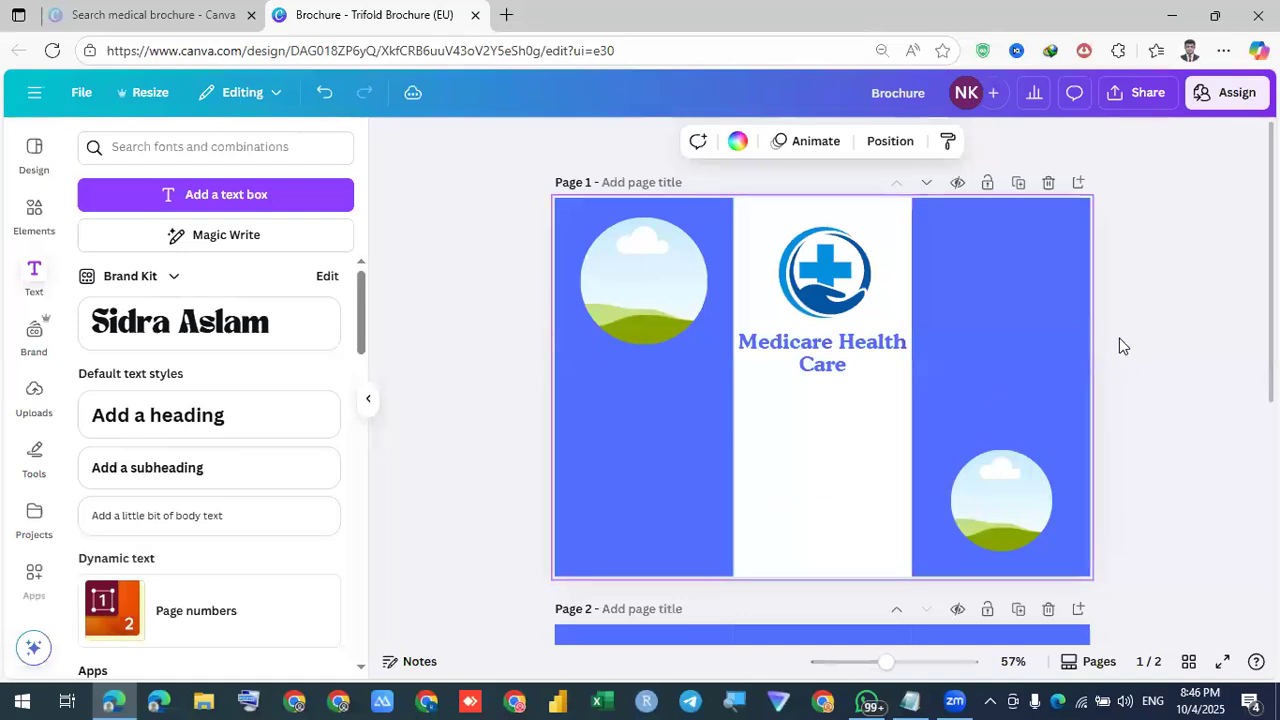
left_click(800, 370)
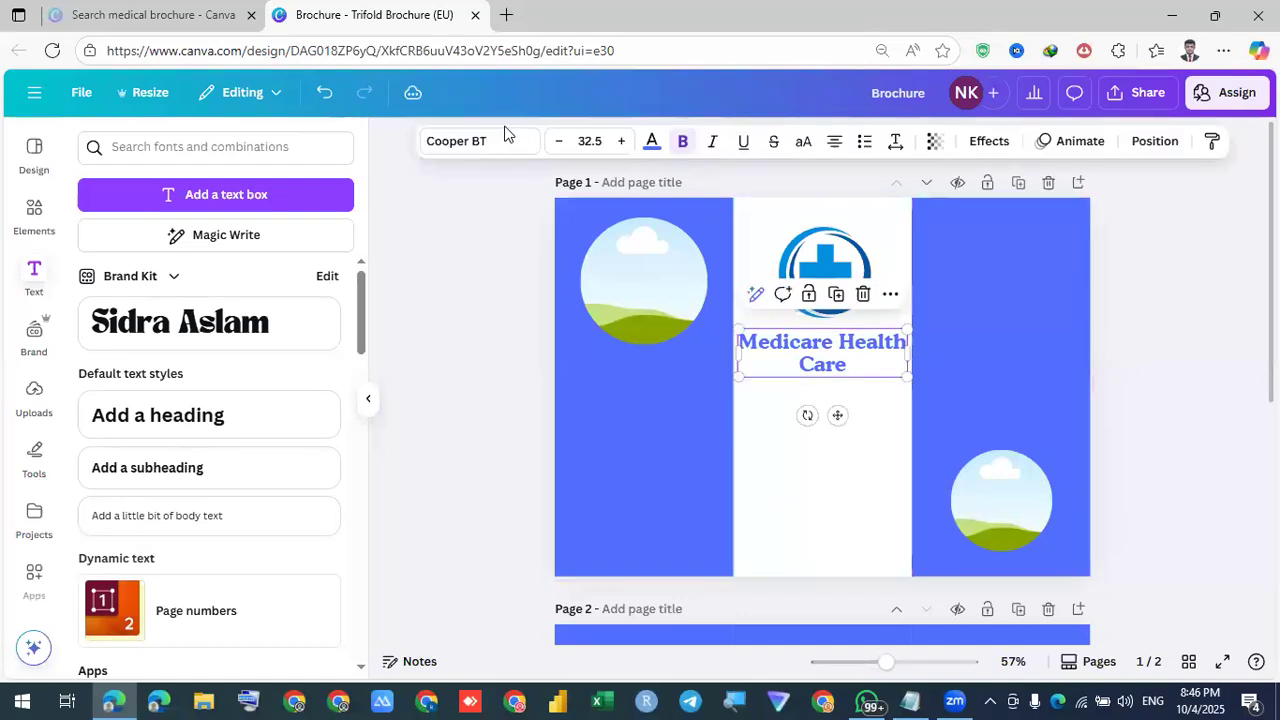
left_click(651, 143)
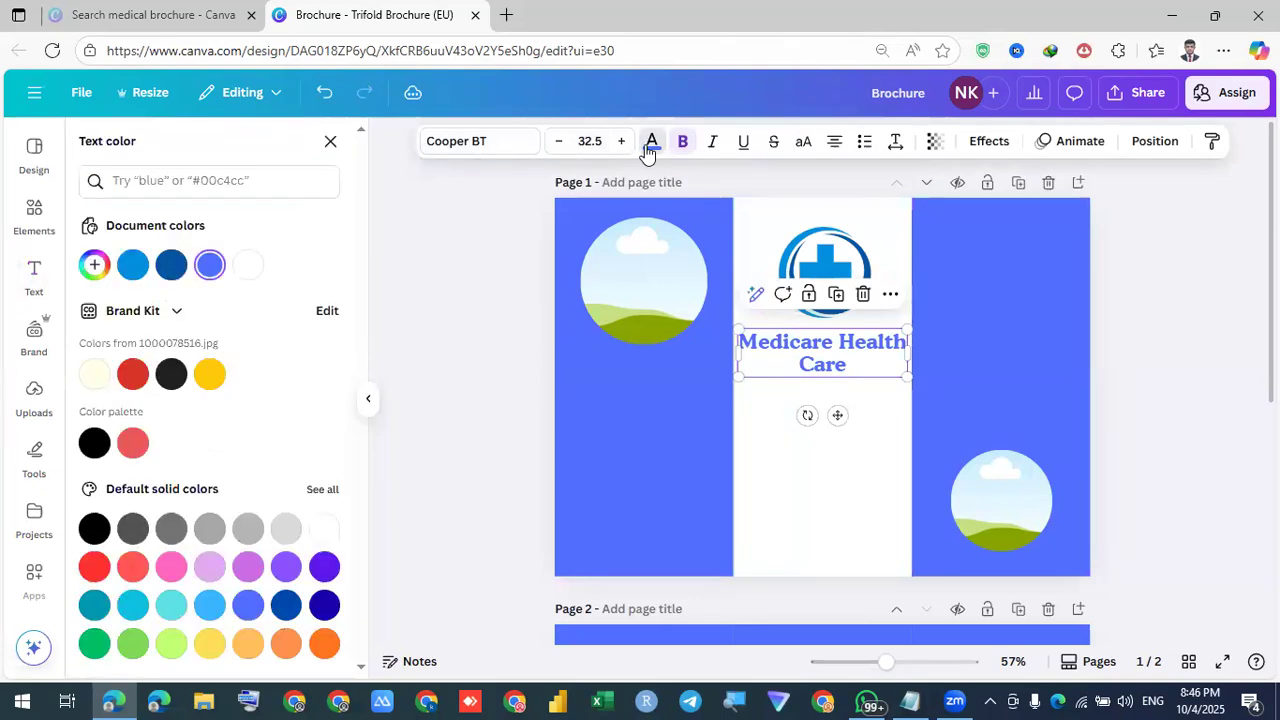
left_click(170, 268)
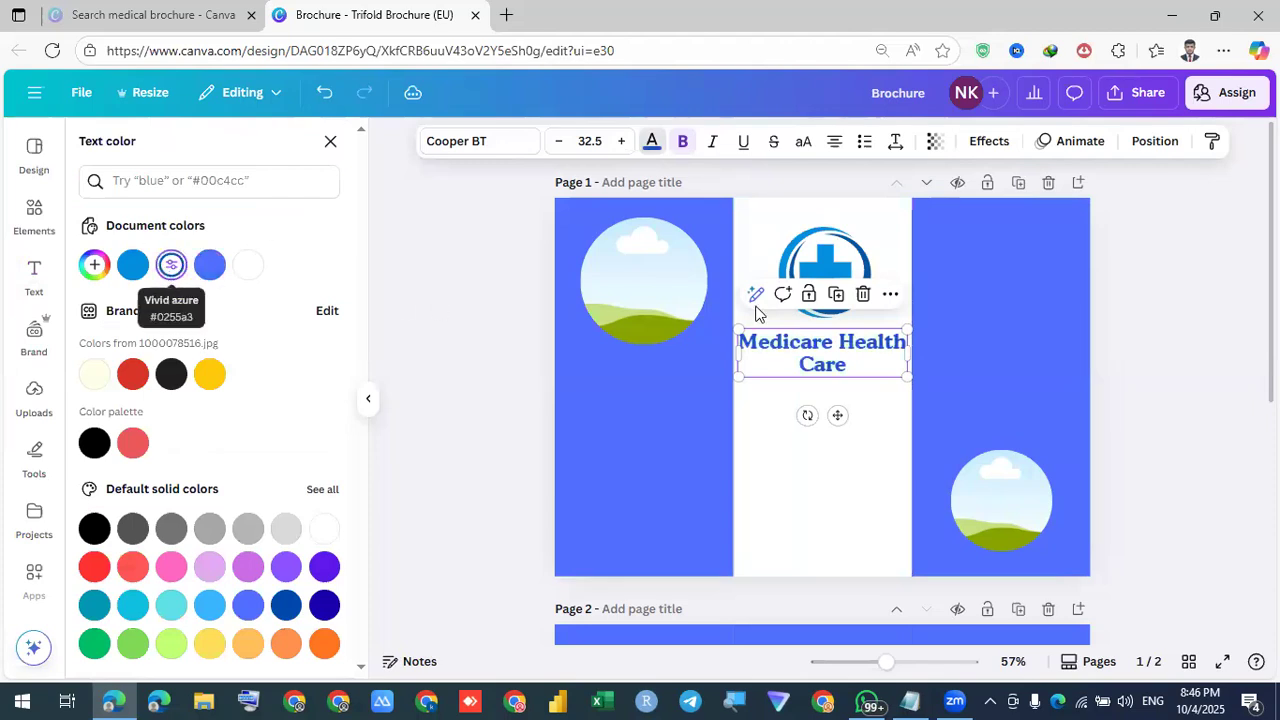
key("Escape")
key("Escape")
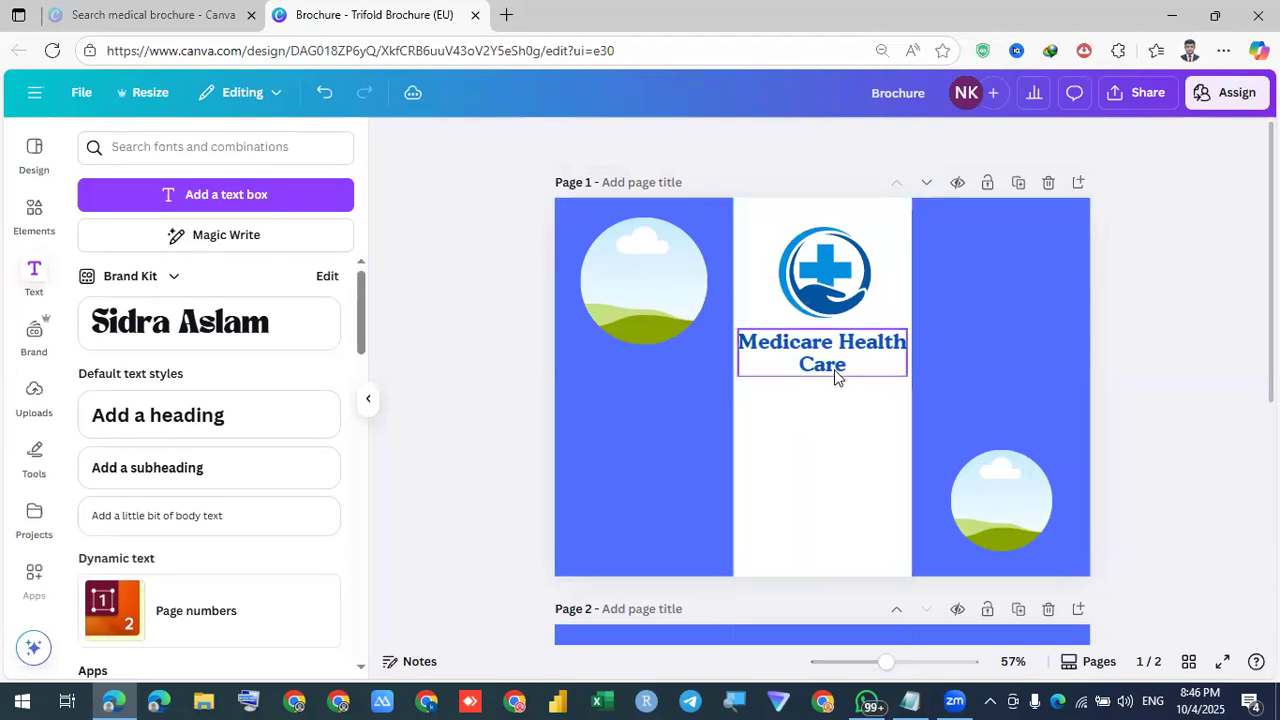
Duplicate the heading to the top of the right blue panel and make the copy white
left_click_drag(848, 376, 941, 422)
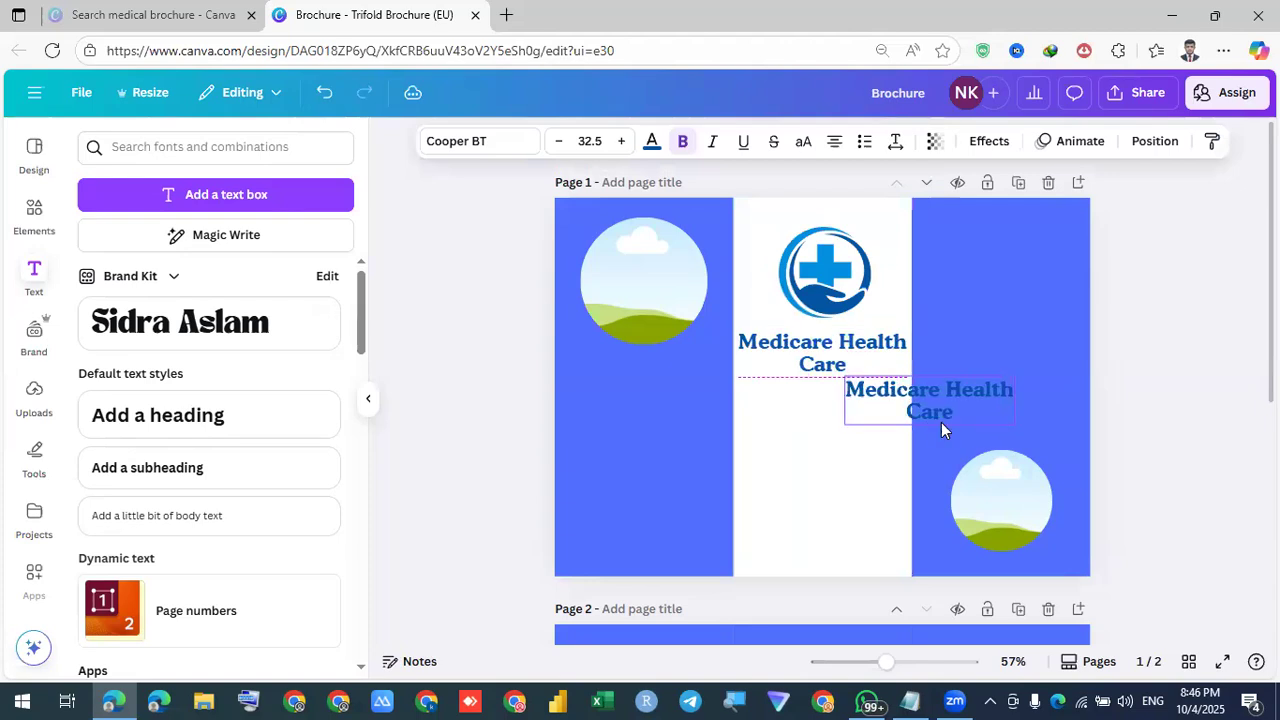
mouse_move(975, 369)
left_mouse_down()
mouse_move(1020, 314)
mouse_move(1023, 291)
mouse_move(1013, 300)
mouse_move(1007, 282)
left_mouse_up()
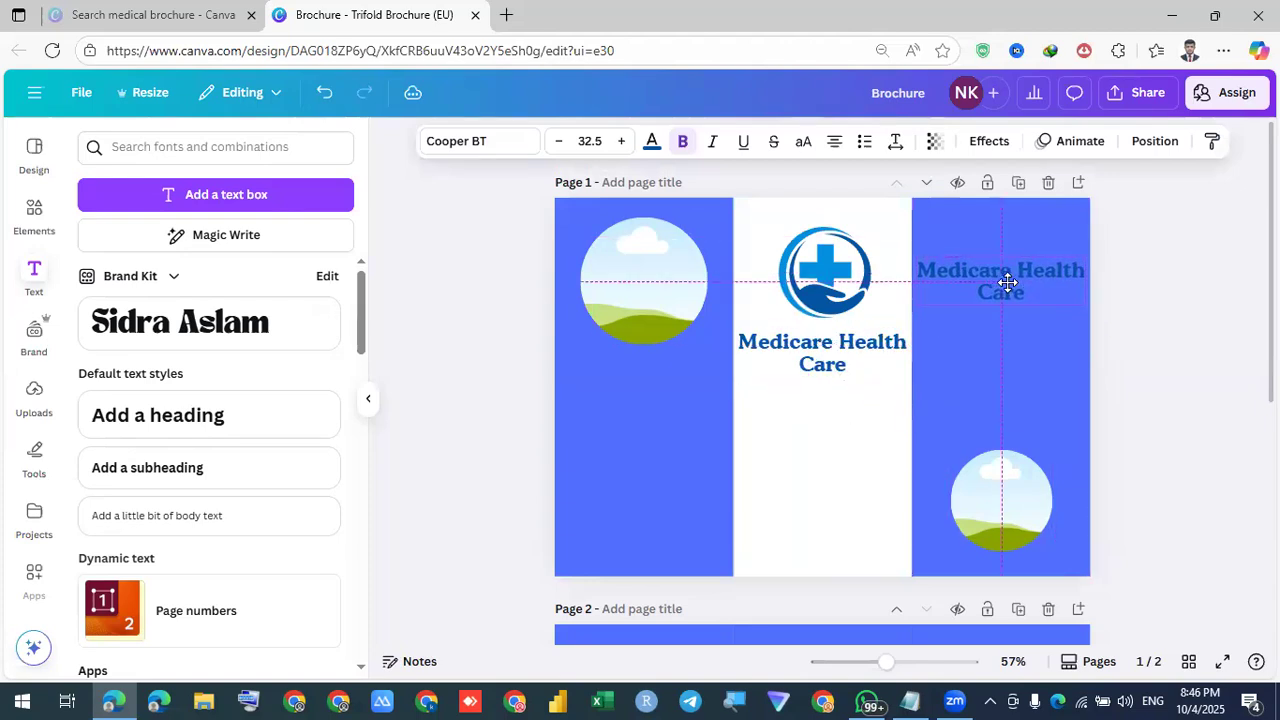
left_click(651, 141)
left_click(248, 264)
left_click(791, 424)
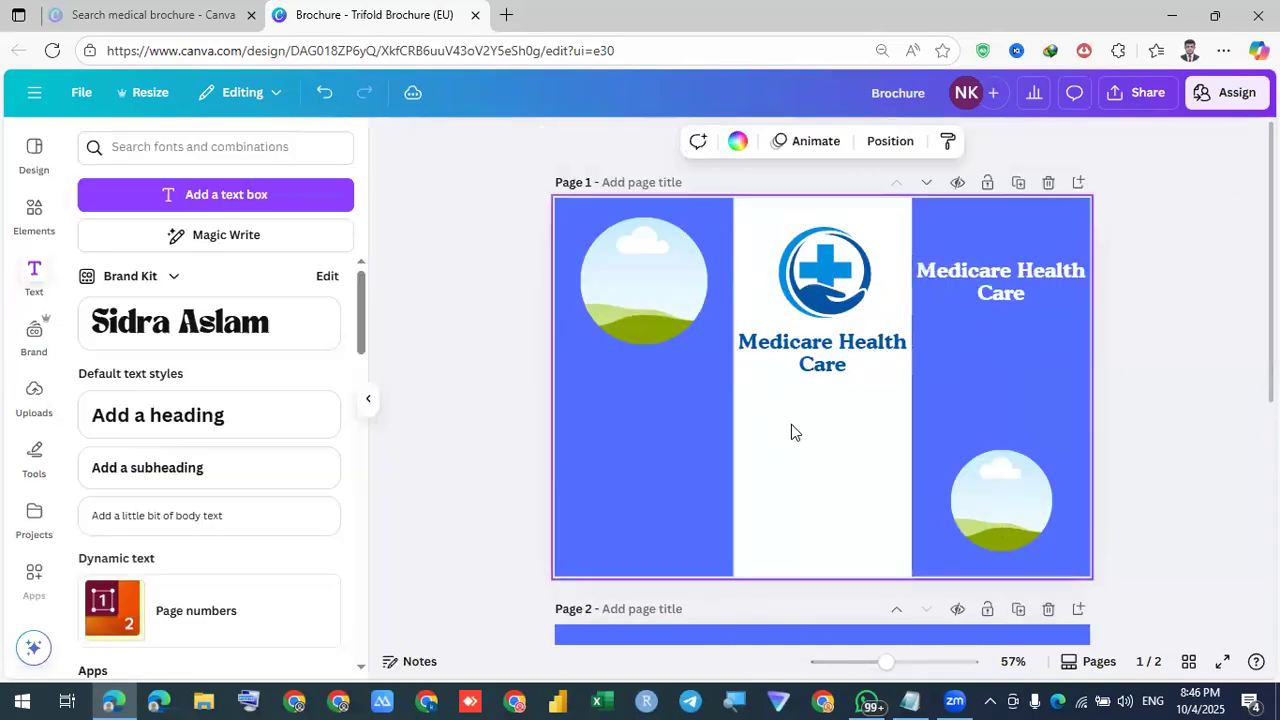
left_click(1000, 292)
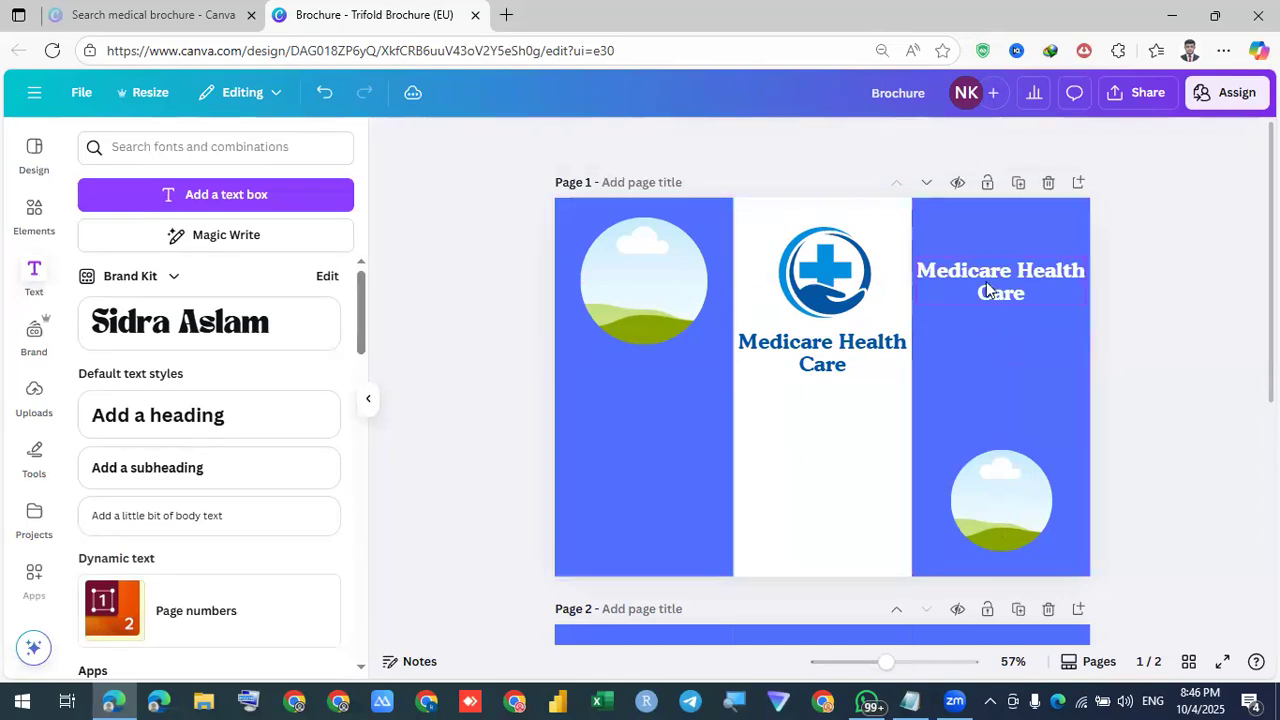
mouse_move(987, 290)
left_mouse_down()
mouse_move(711, 371)
mouse_move(623, 378)
left_mouse_up()
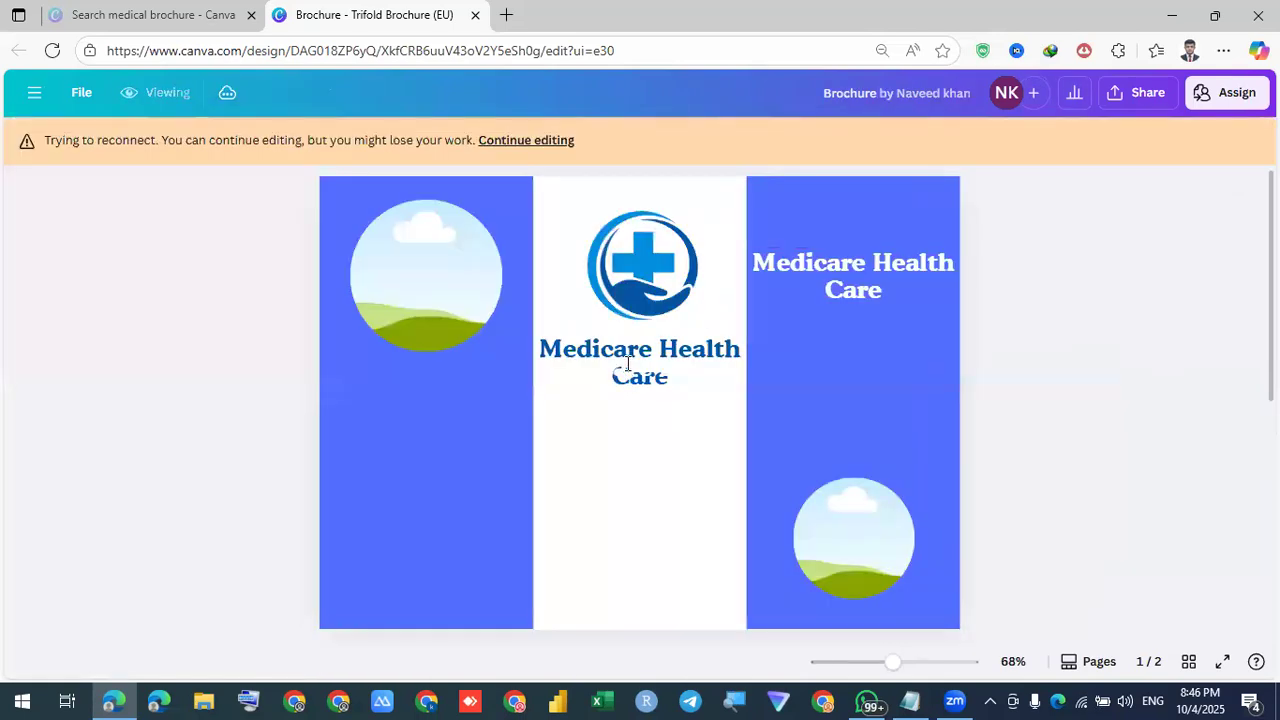
Resume editing after the connection warning, then reload the Brochure page in the browser
left_click(557, 141)
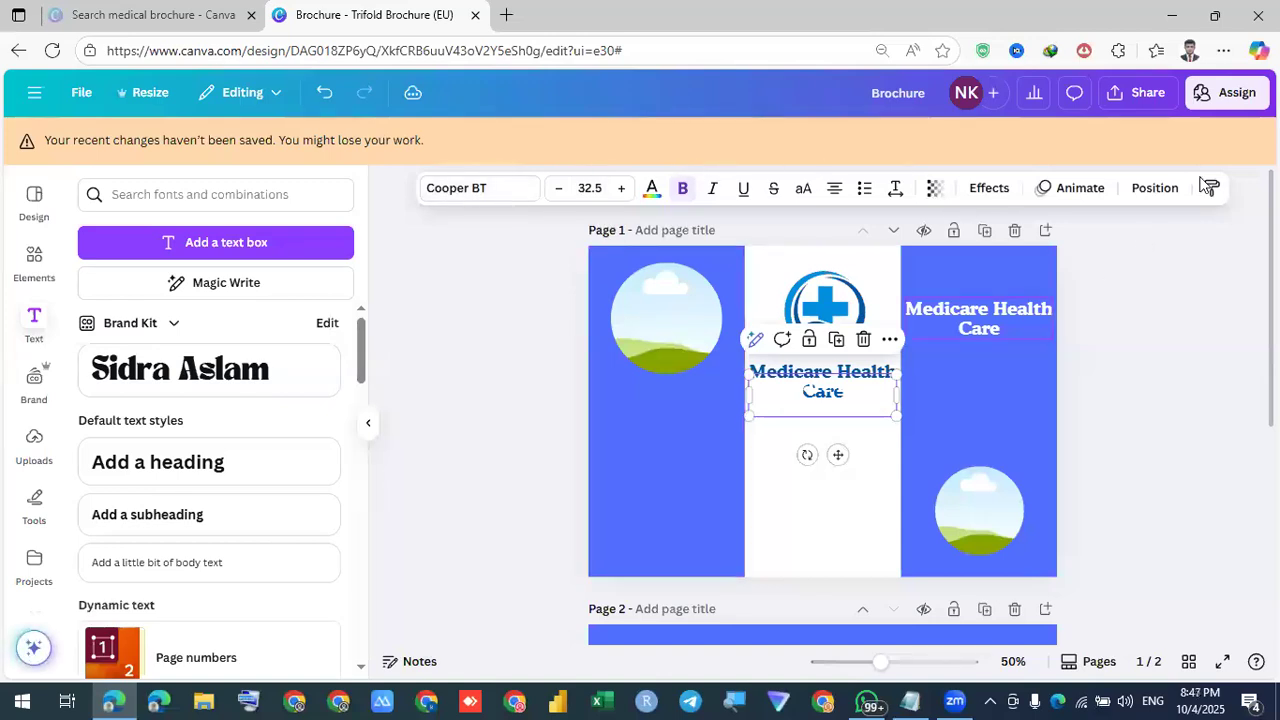
left_click(523, 349)
left_click(52, 50)
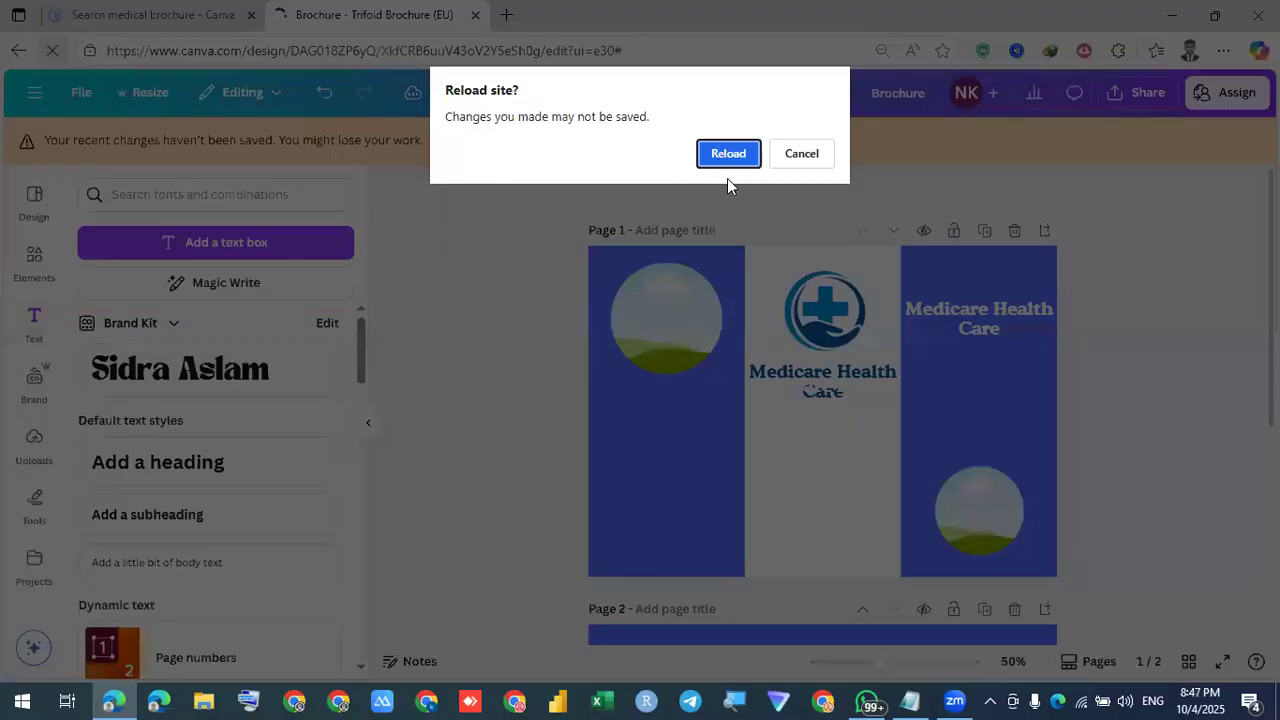
left_click(727, 155)
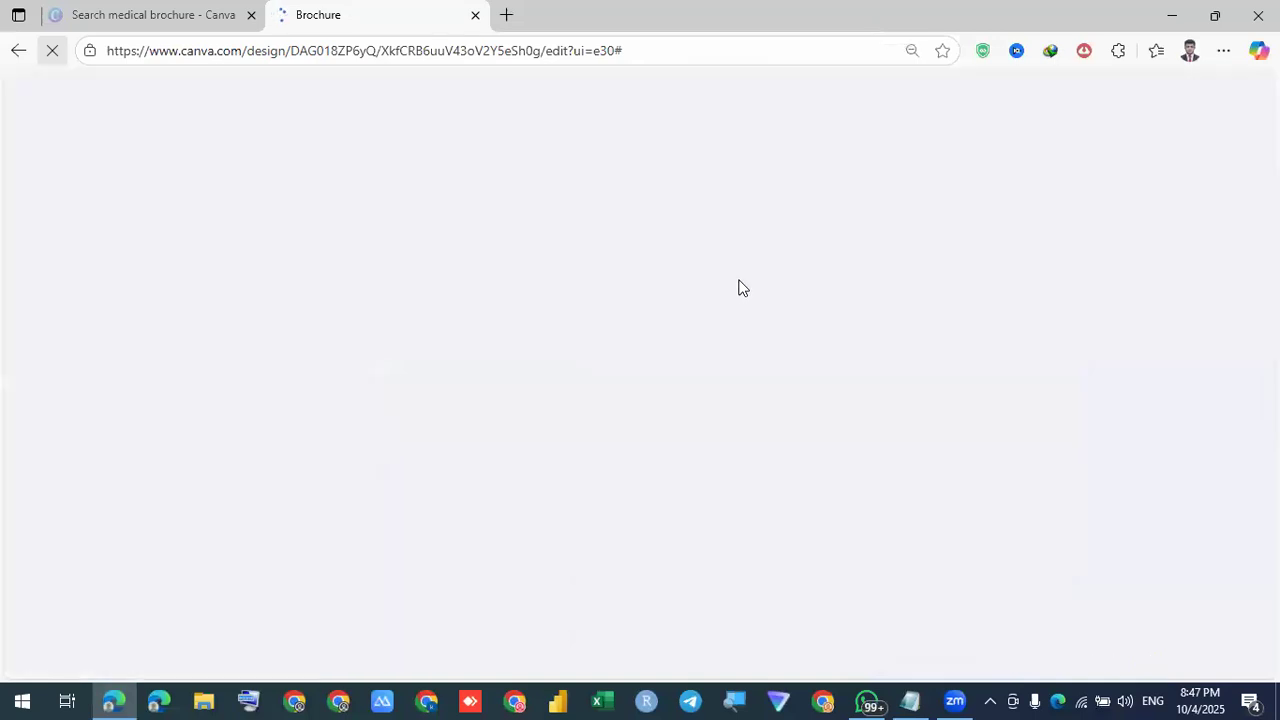
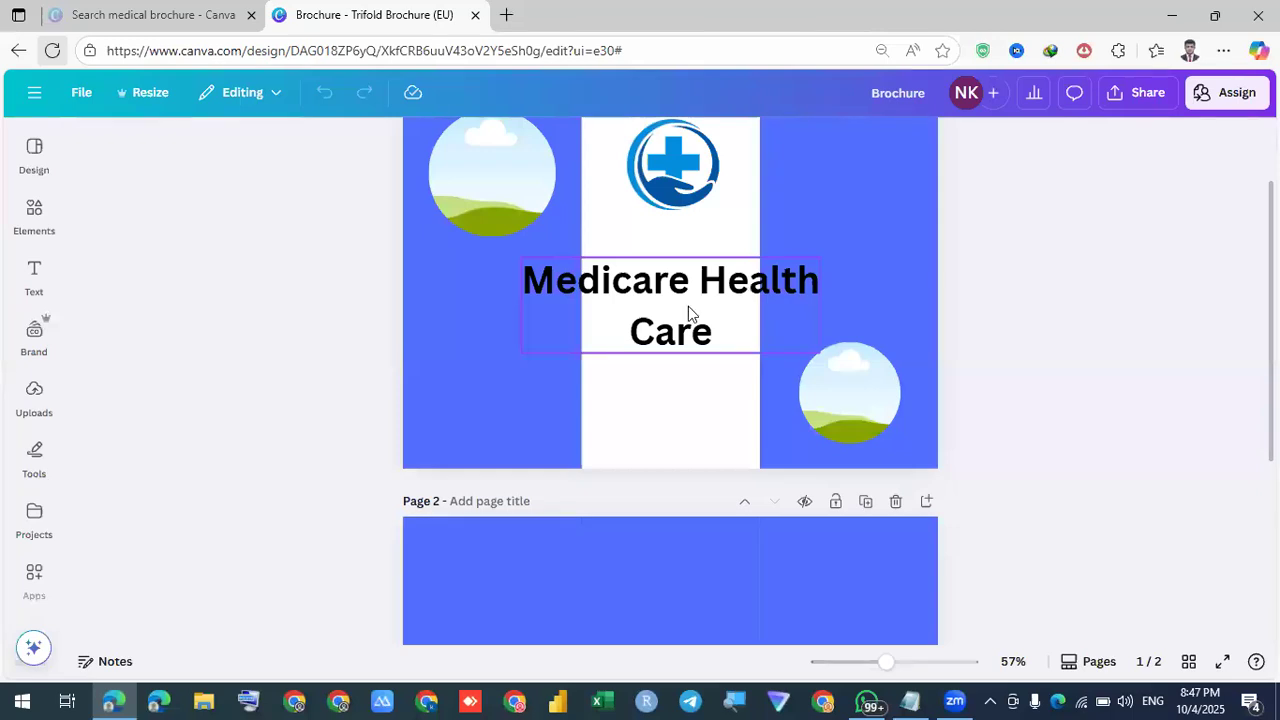
Tighten the Medicare Health Care heading's line spacing to 1.18
scroll(688, 313, "up", 1)
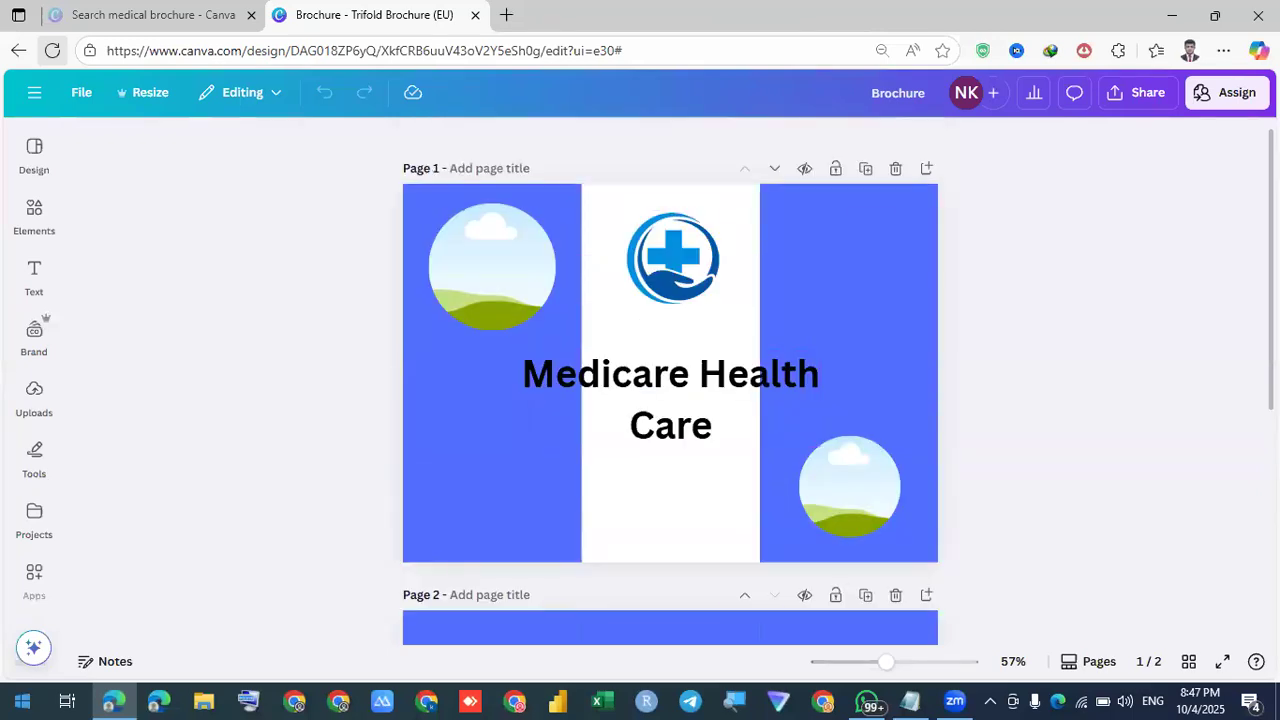
left_click(620, 404)
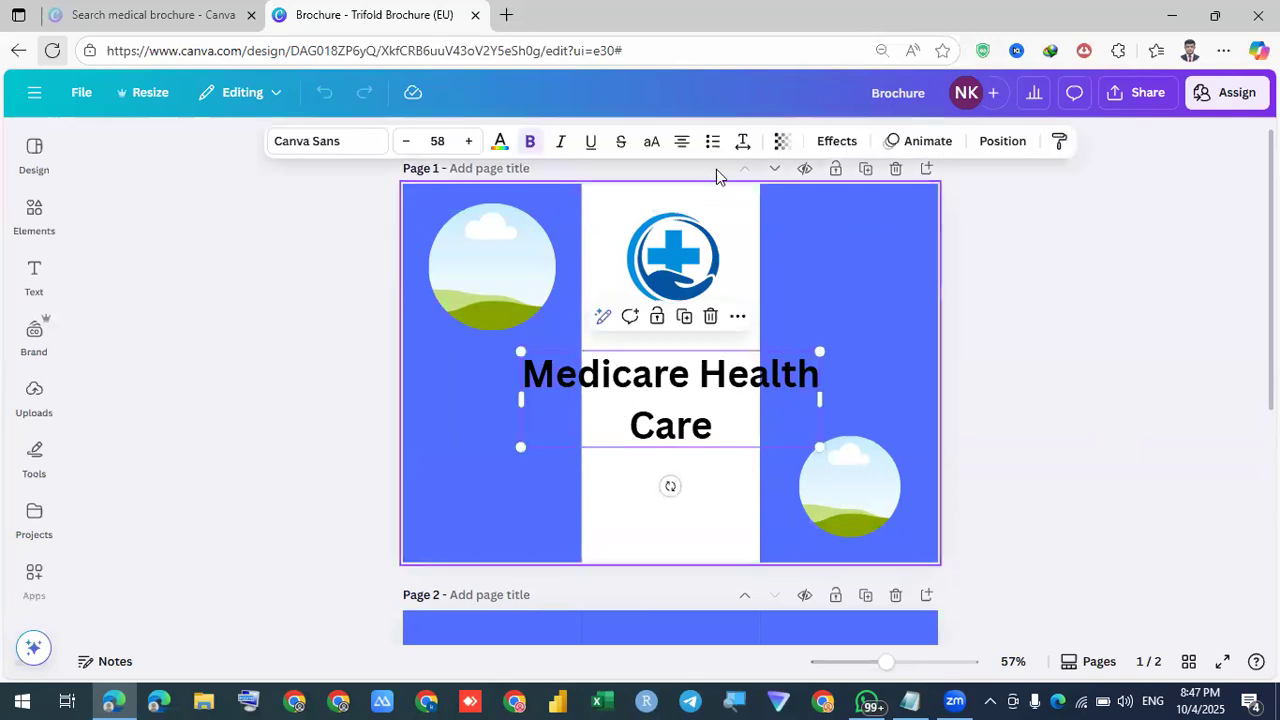
left_click(744, 148)
left_click_drag(713, 272, 701, 278)
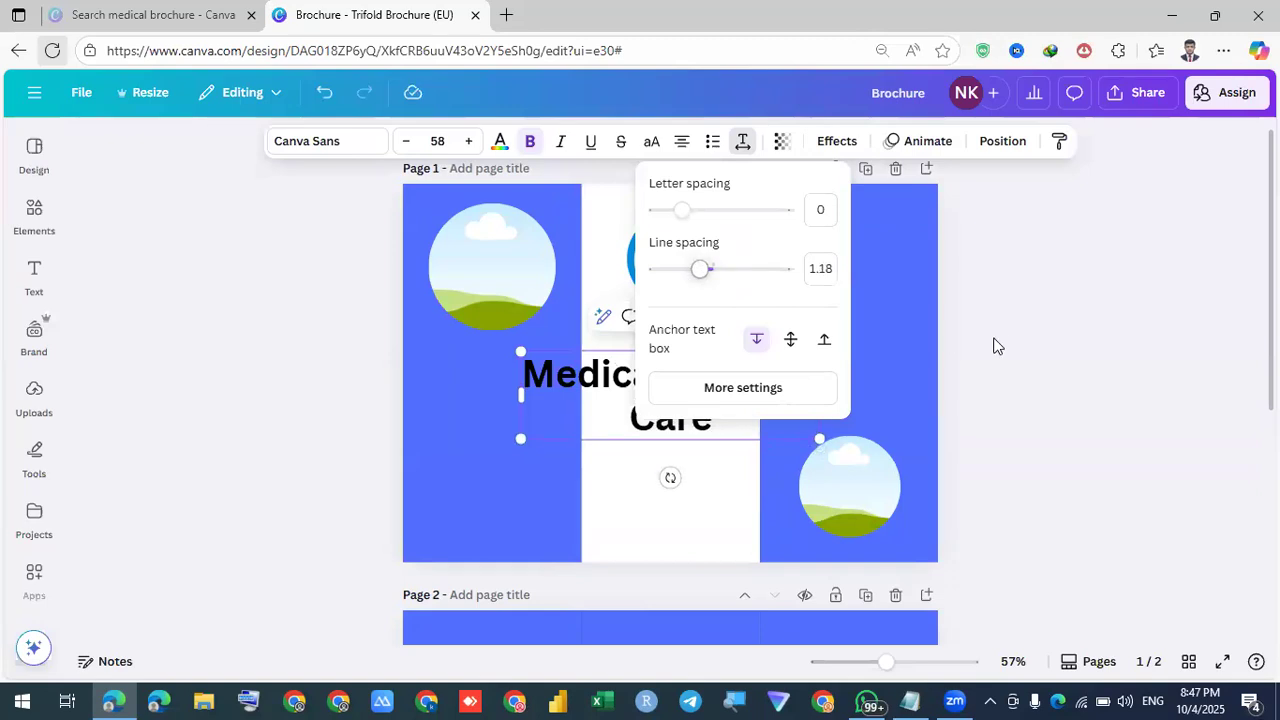
left_click(648, 395)
left_click(1020, 329)
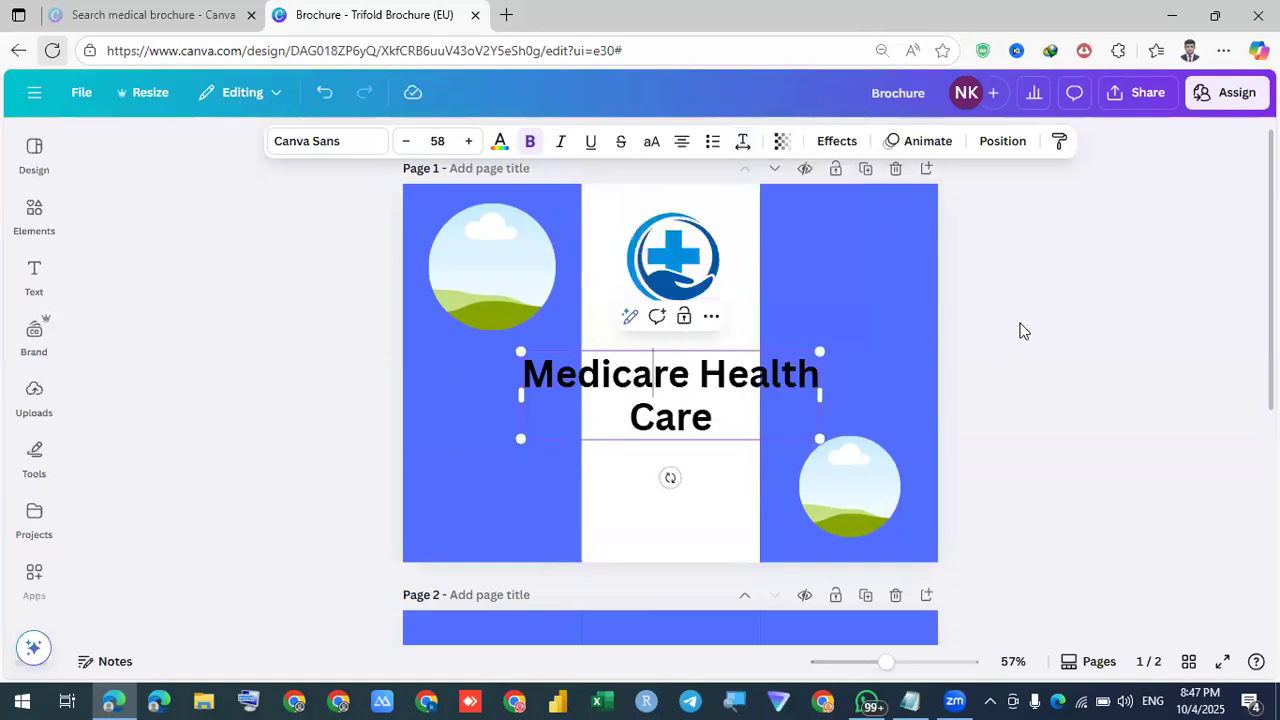
left_click(717, 369)
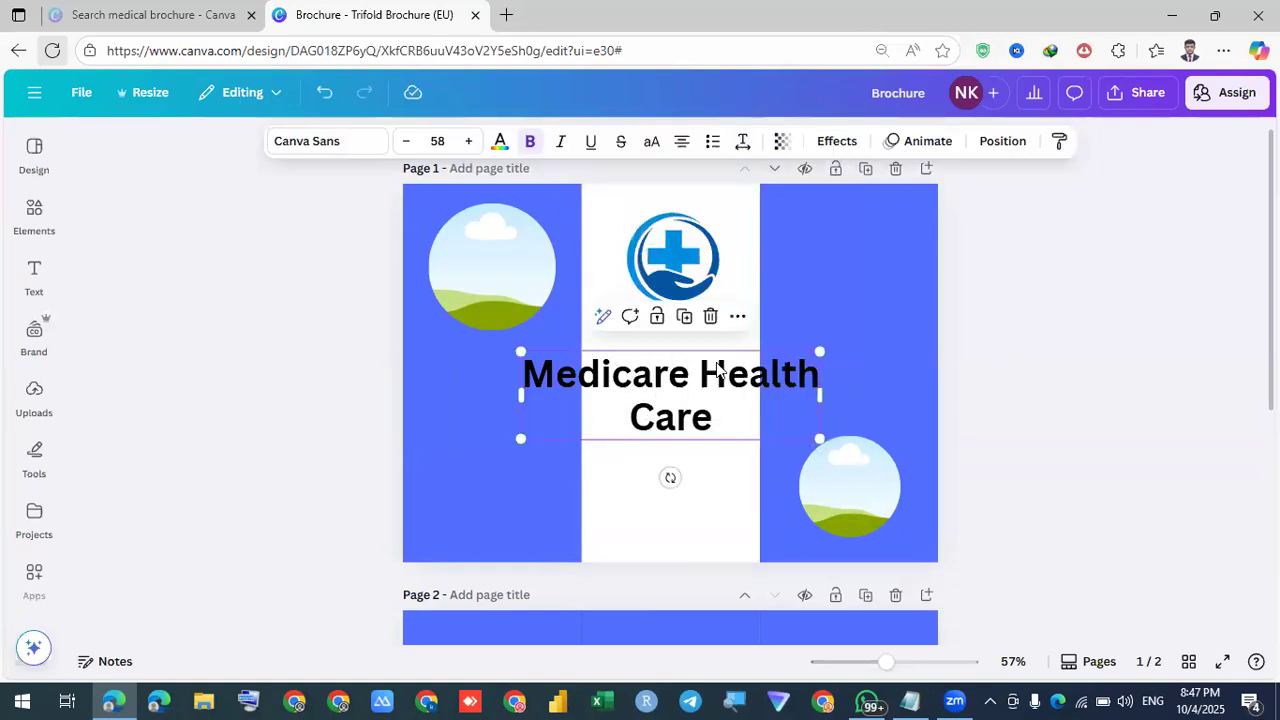
Switch the heading to the Cooper BT font and colour it dark blue
left_click(330, 148)
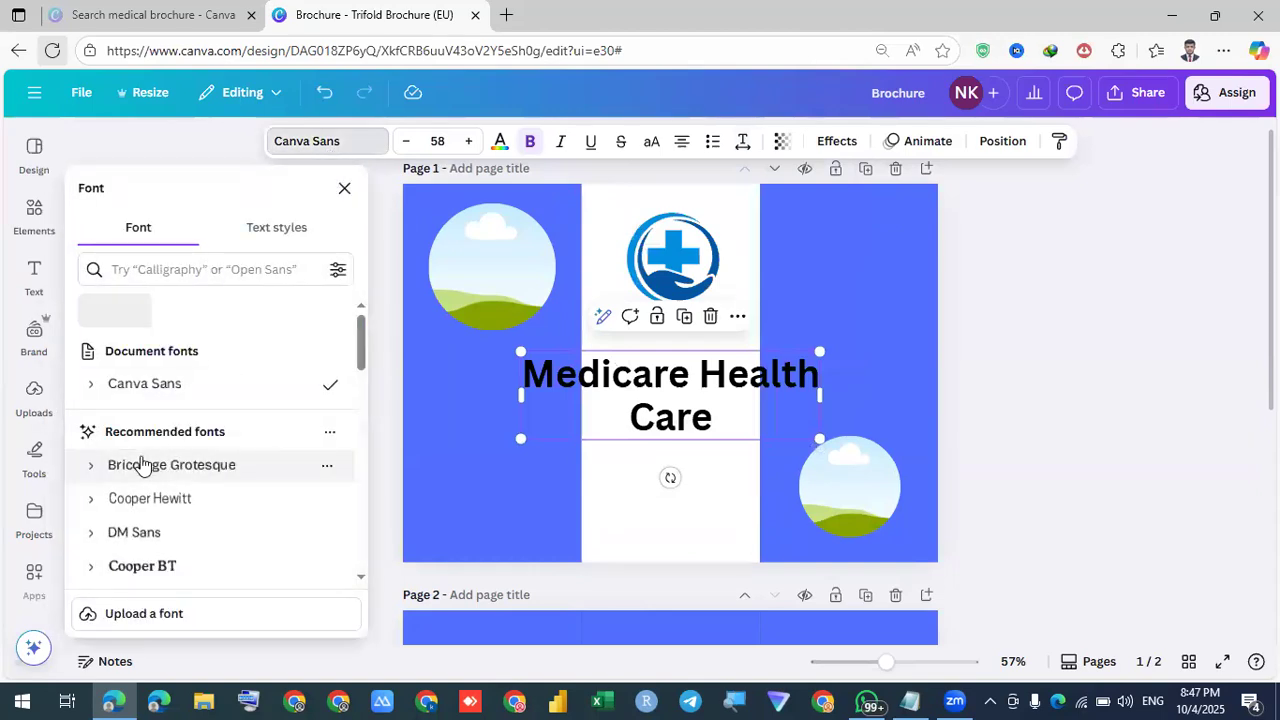
left_click(171, 498)
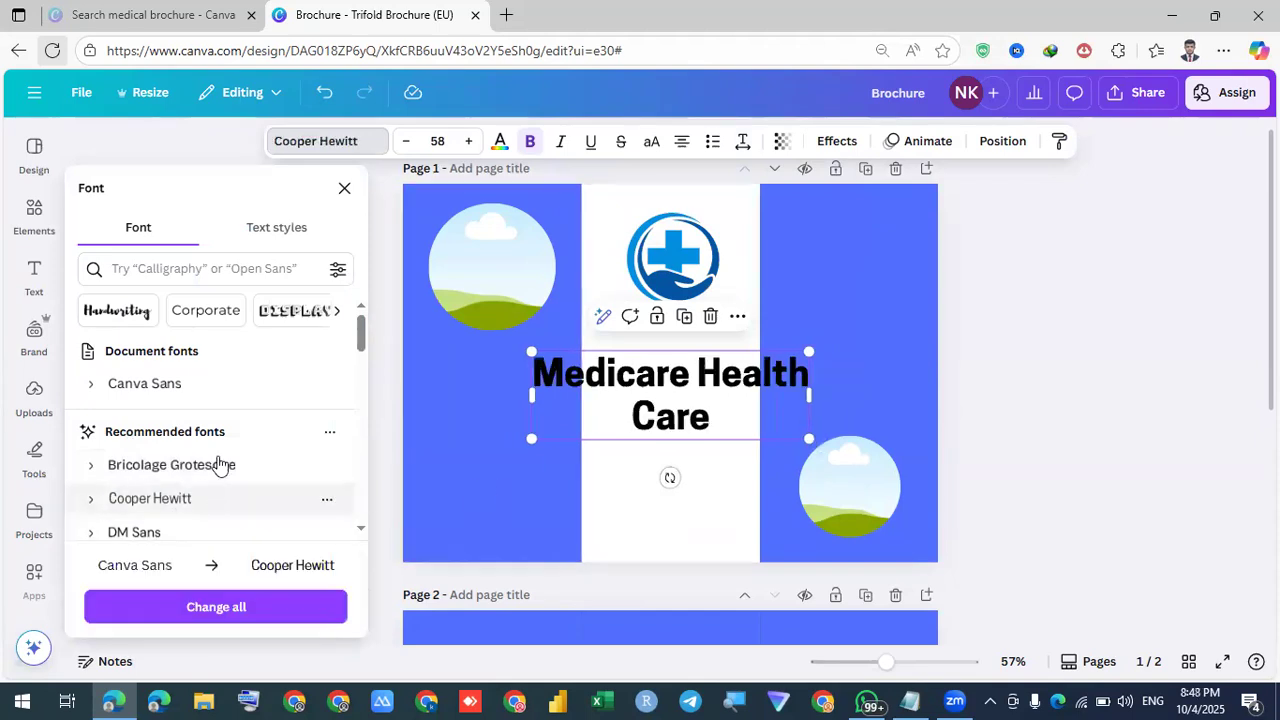
scroll(222, 426, "down", 1)
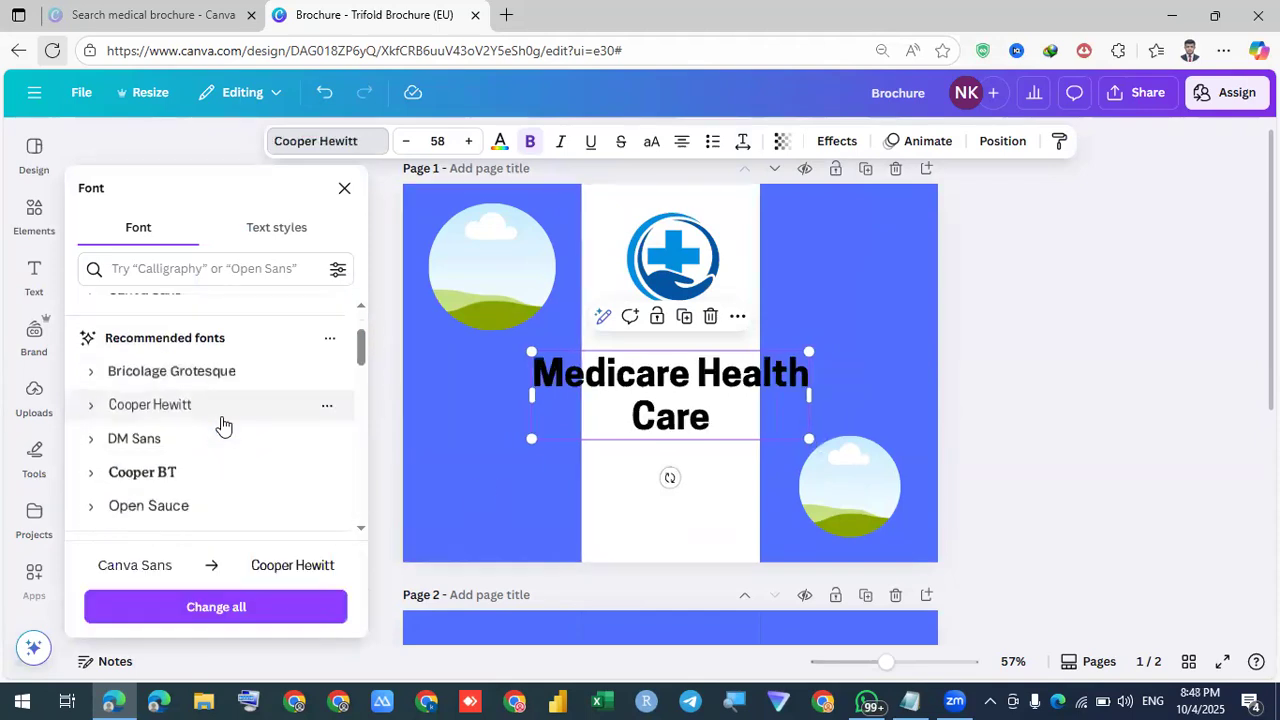
scroll(223, 423, "down", 2)
scroll(223, 423, "up", 1)
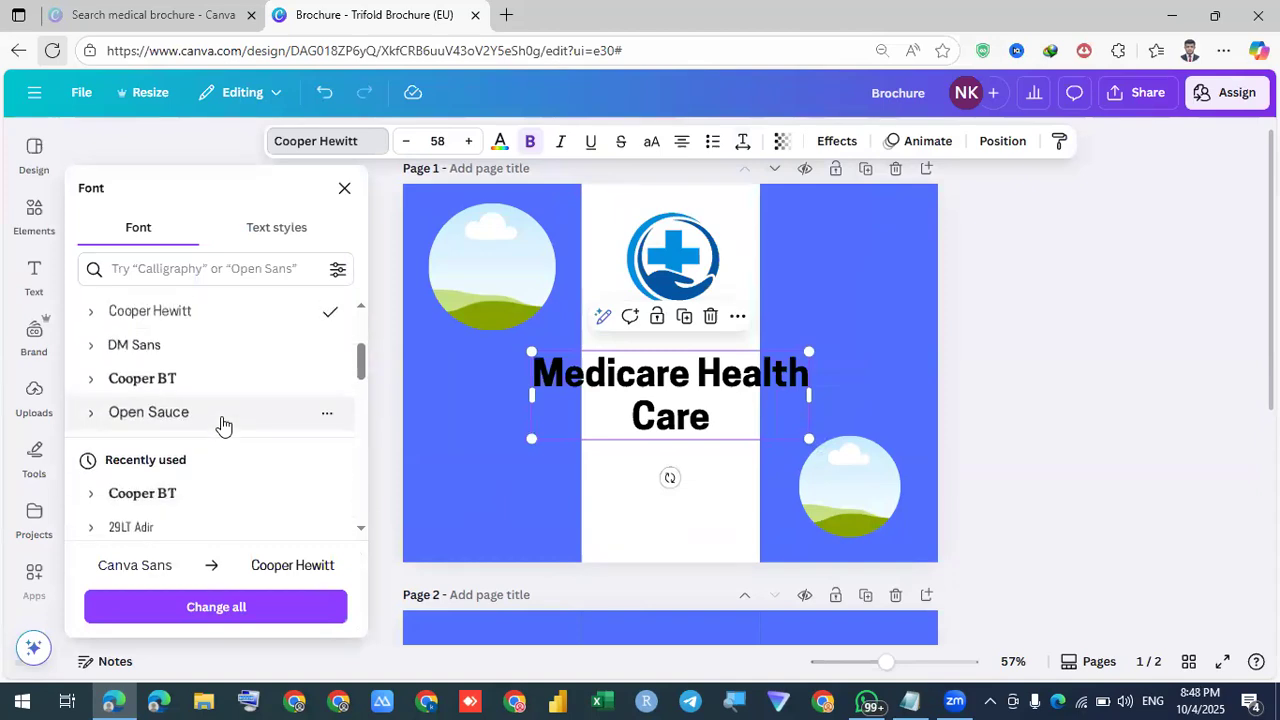
left_click(139, 389)
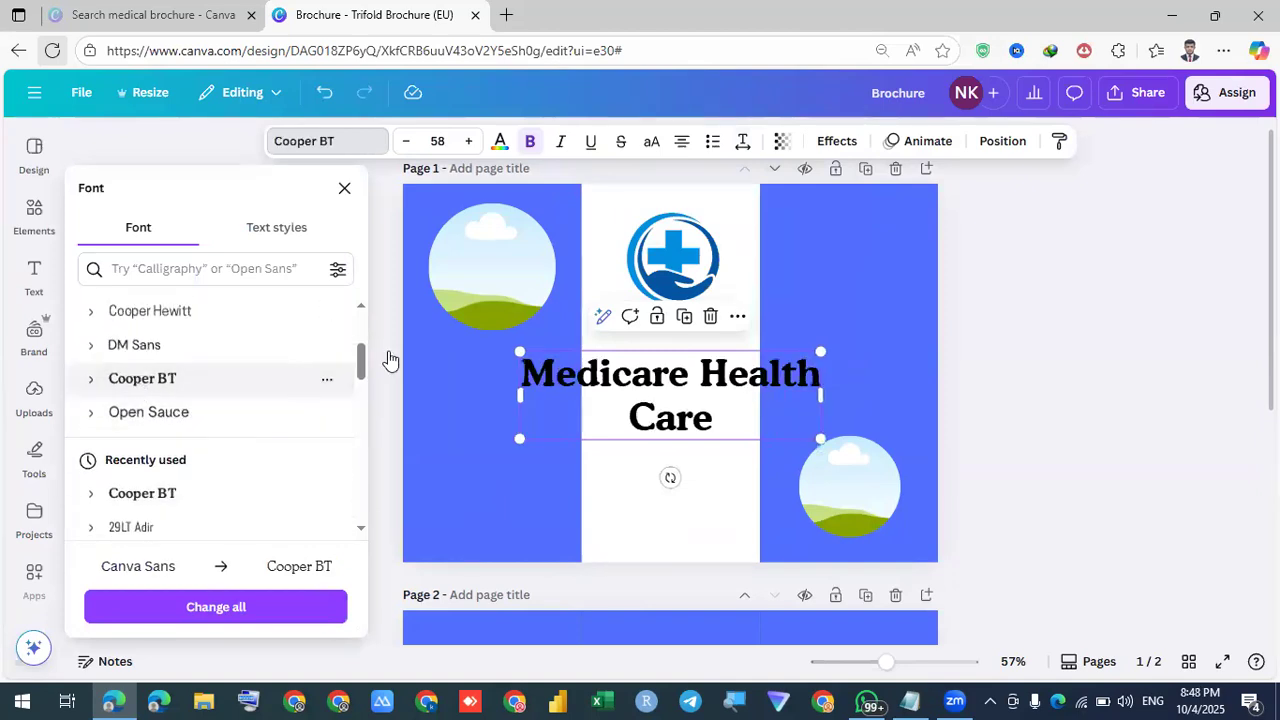
left_click(501, 145)
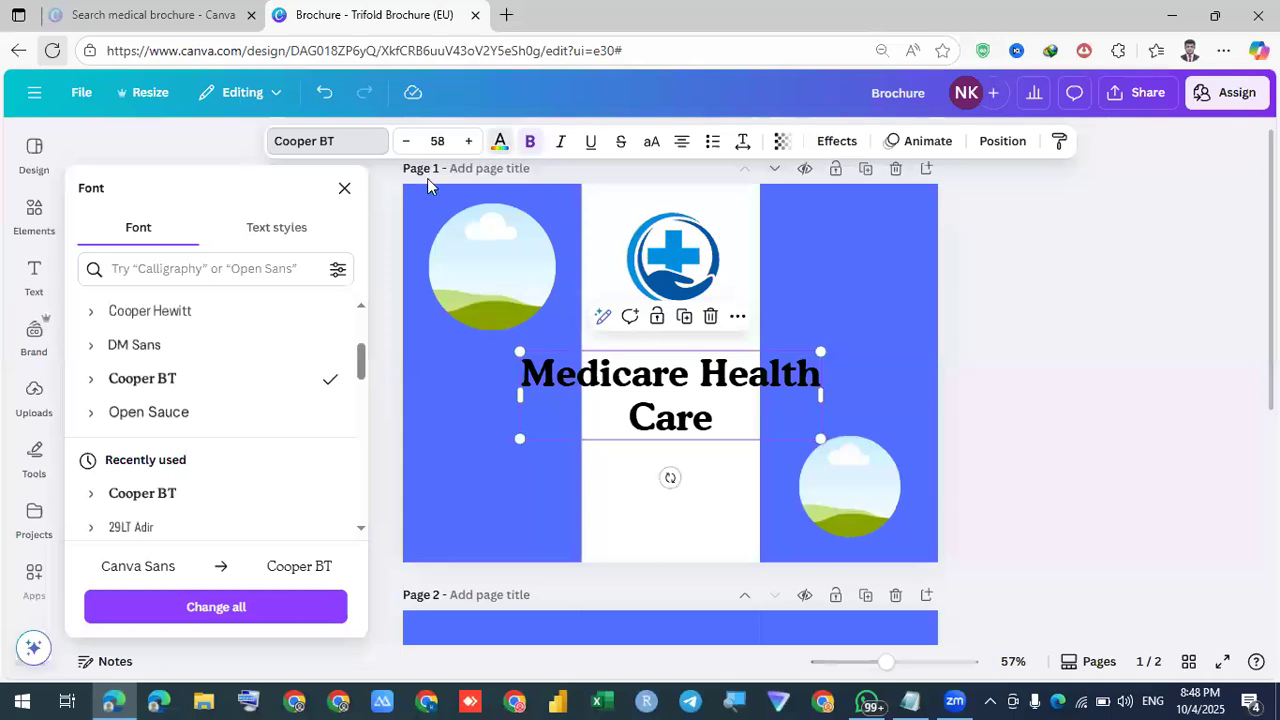
left_click(209, 312)
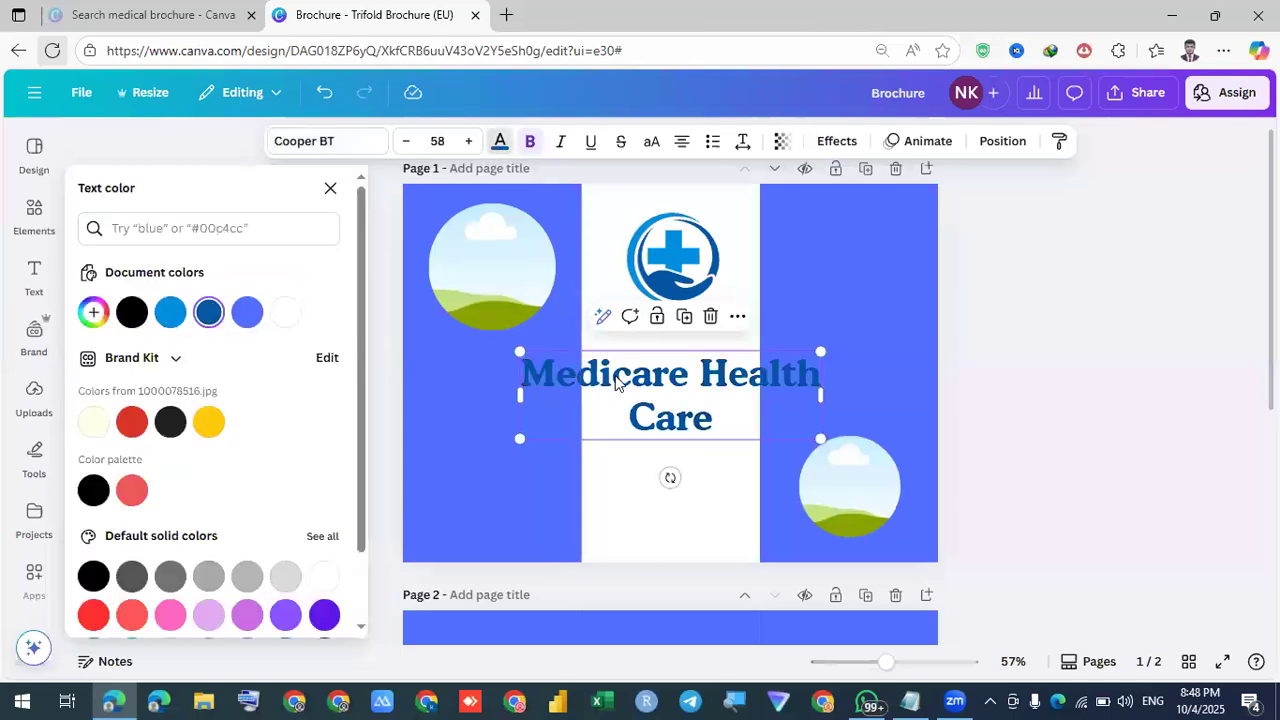
Shrink the heading under the logo and drag a copy to the right panel's top
mouse_move(636, 388)
left_mouse_down()
mouse_move(665, 391)
mouse_move(664, 346)
left_mouse_up()
left_click(703, 409)
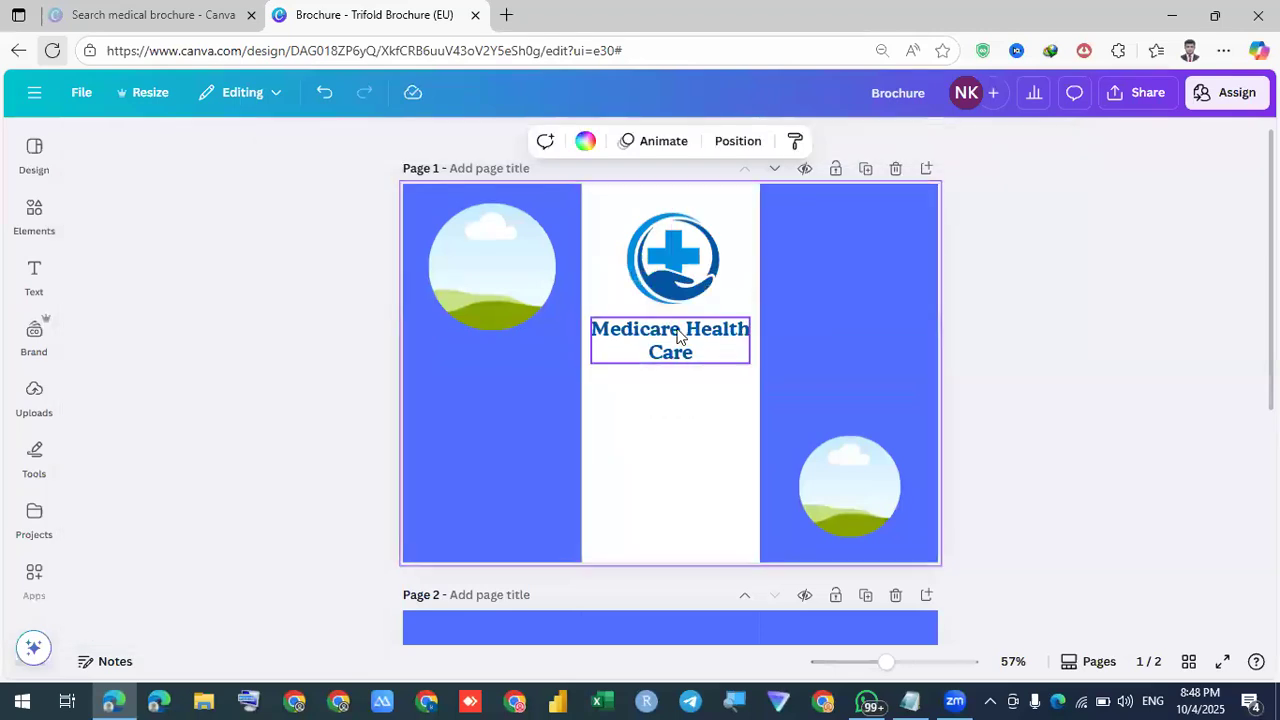
left_click_drag(831, 301, 851, 254)
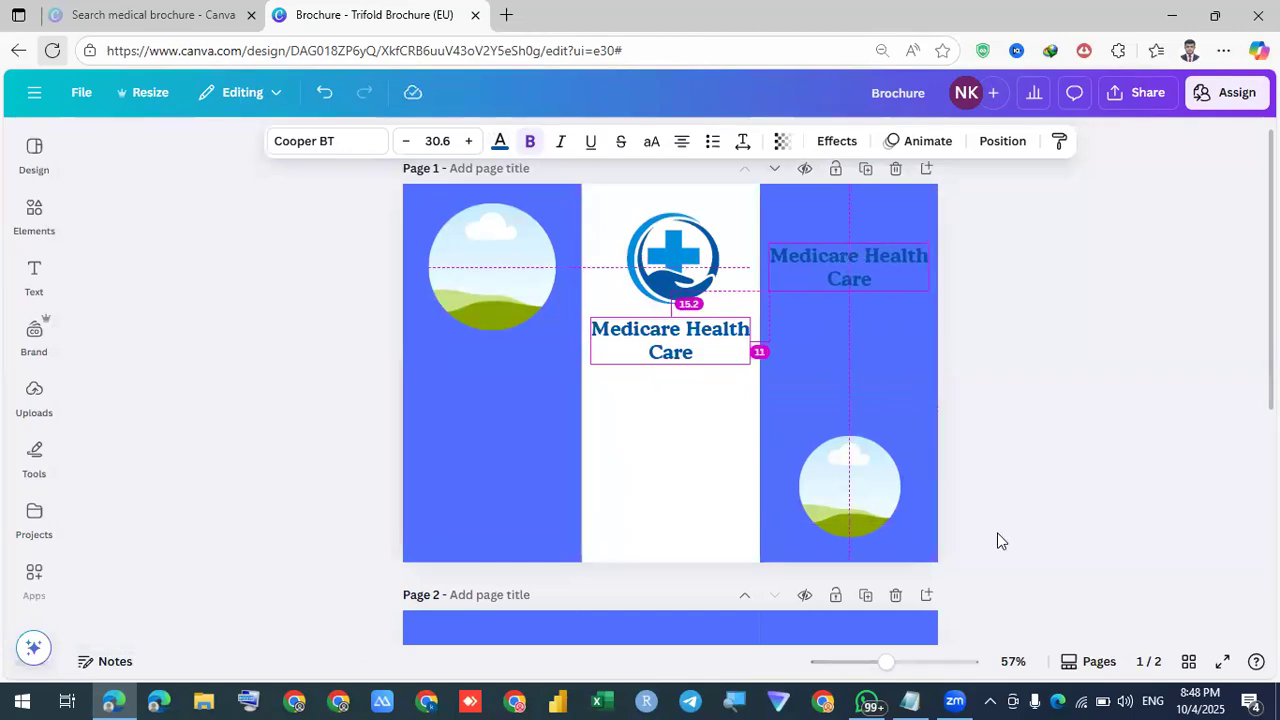
Make the heading copy atop the right panel white
left_click(1111, 699)
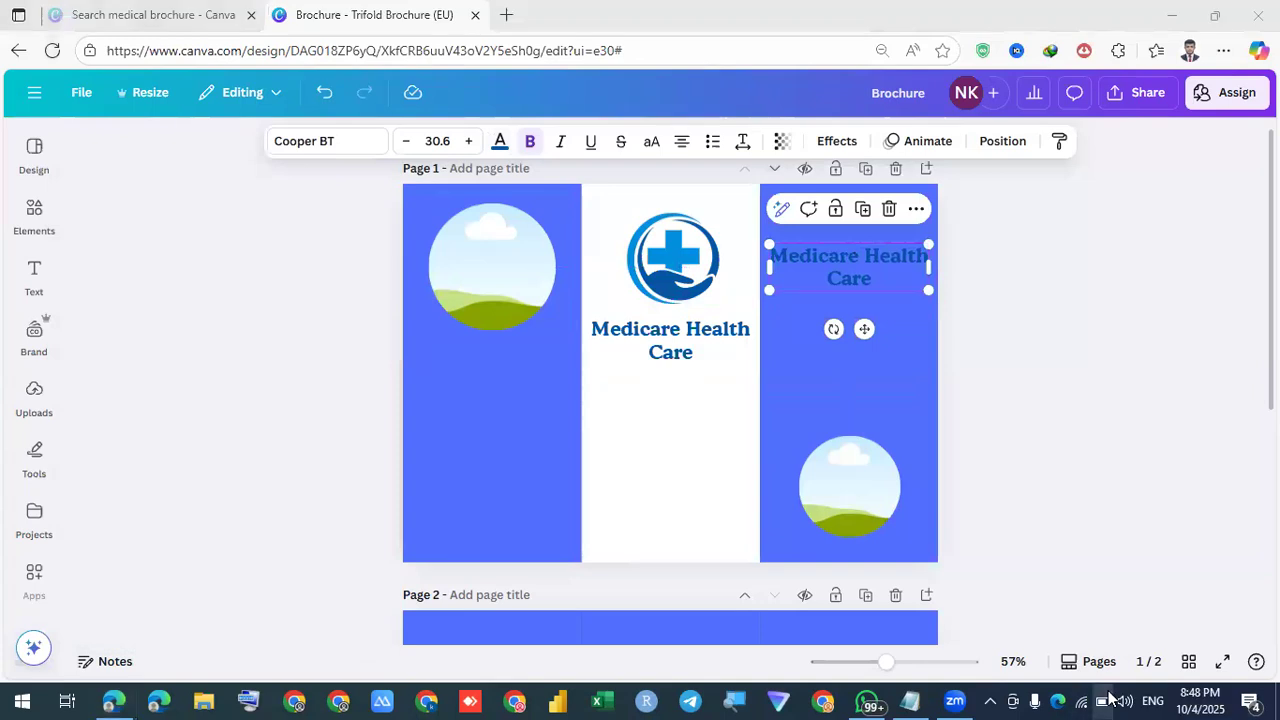
left_click(1040, 272)
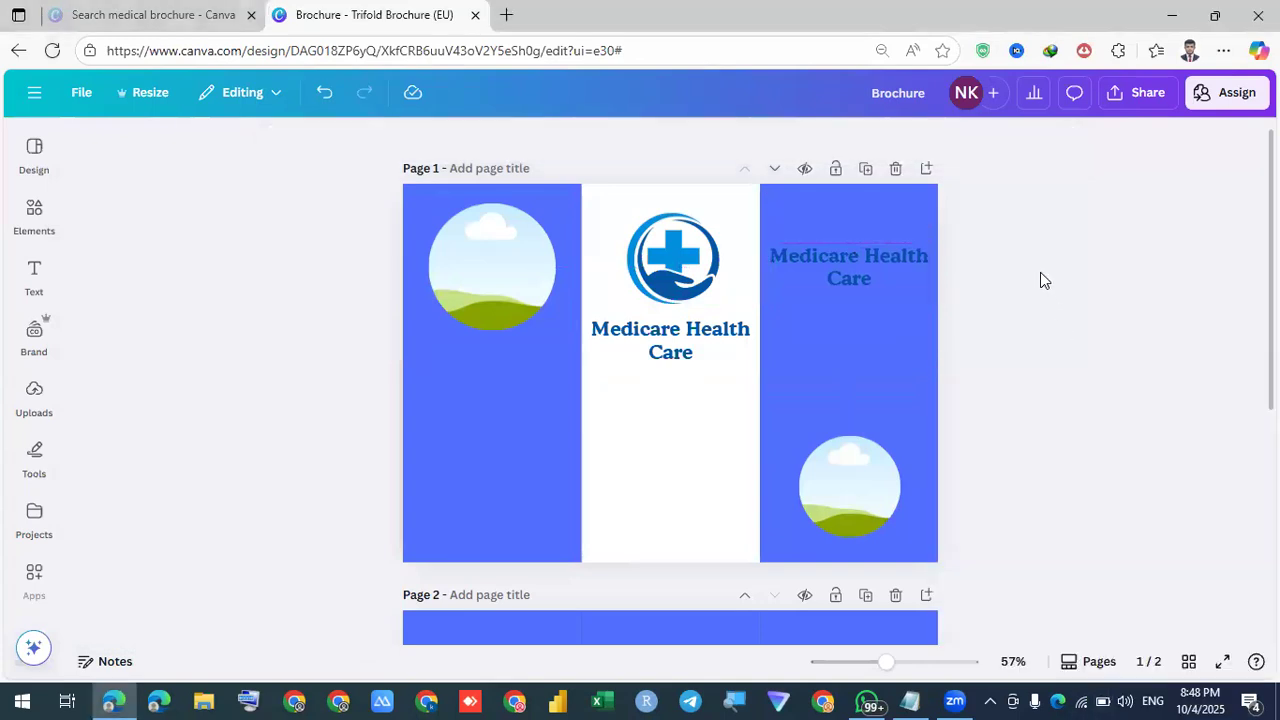
left_click(893, 255)
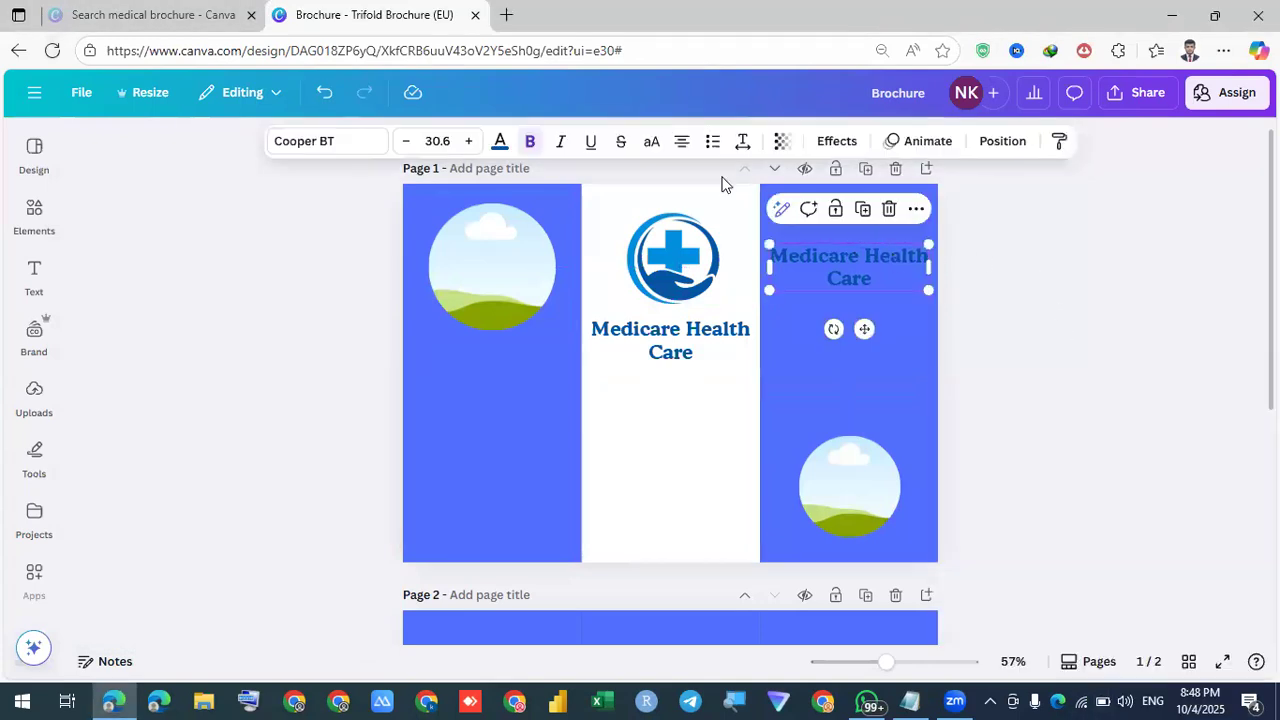
left_click(499, 147)
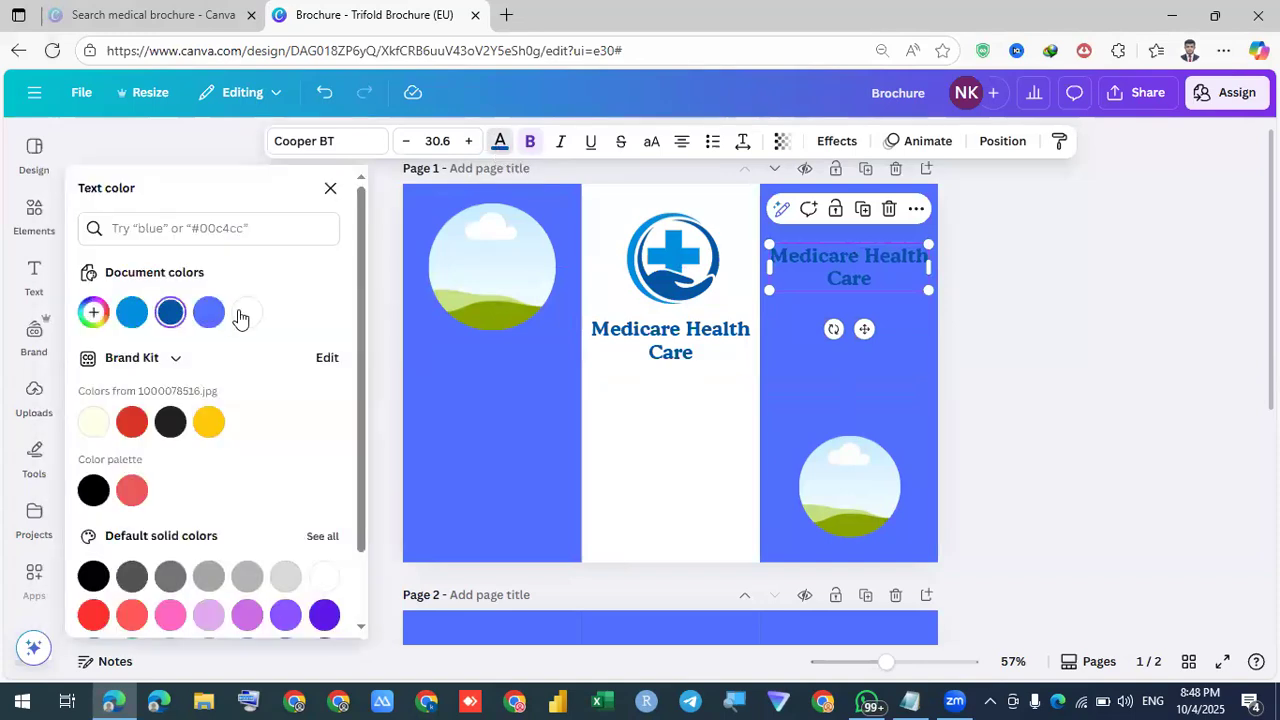
left_click(247, 312)
left_click(1040, 335)
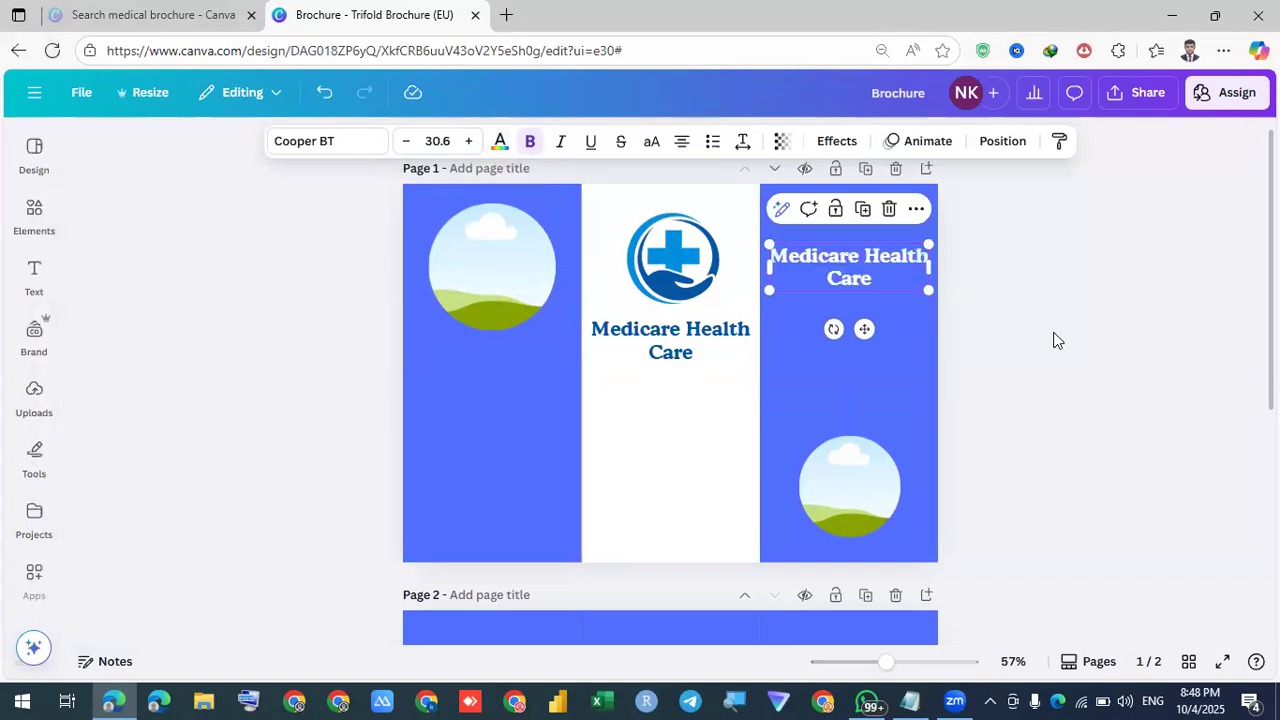
left_click(1052, 340)
Copy the heading into the left panel and retype it as 'About us'
left_click(857, 280)
left_click_drag(857, 278, 494, 374)
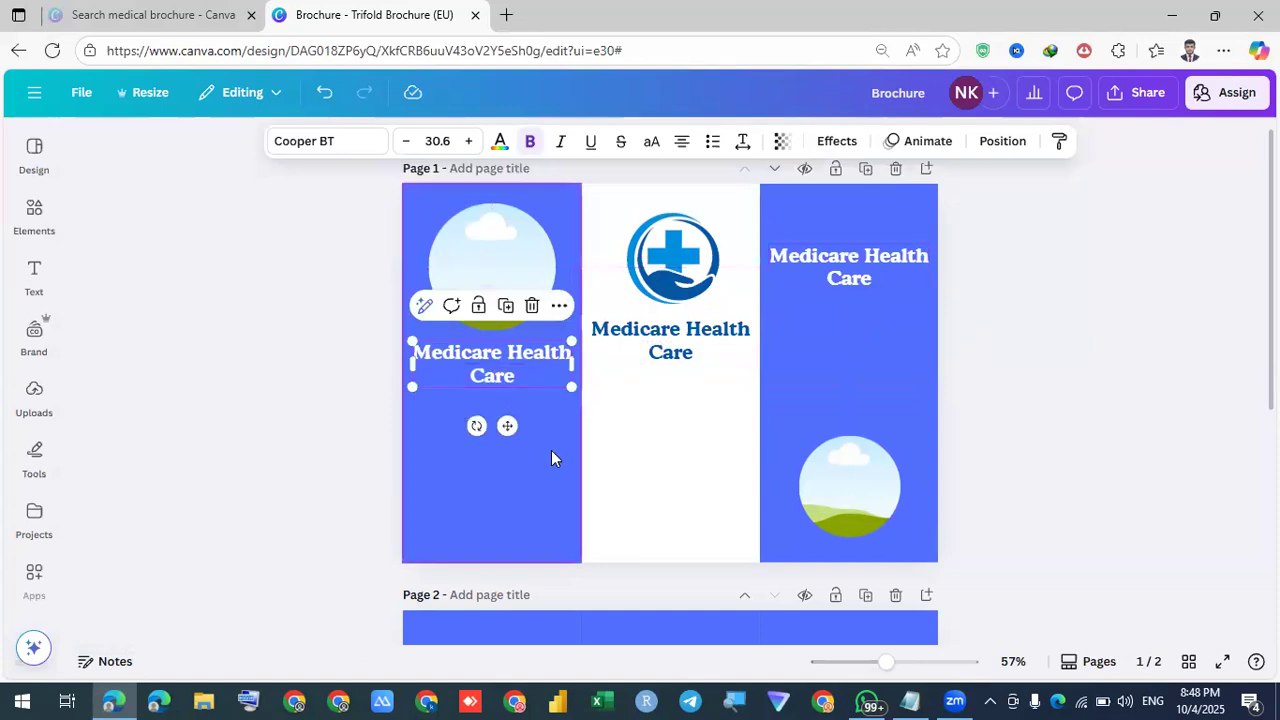
double_click(510, 358)
key("BackSpace")
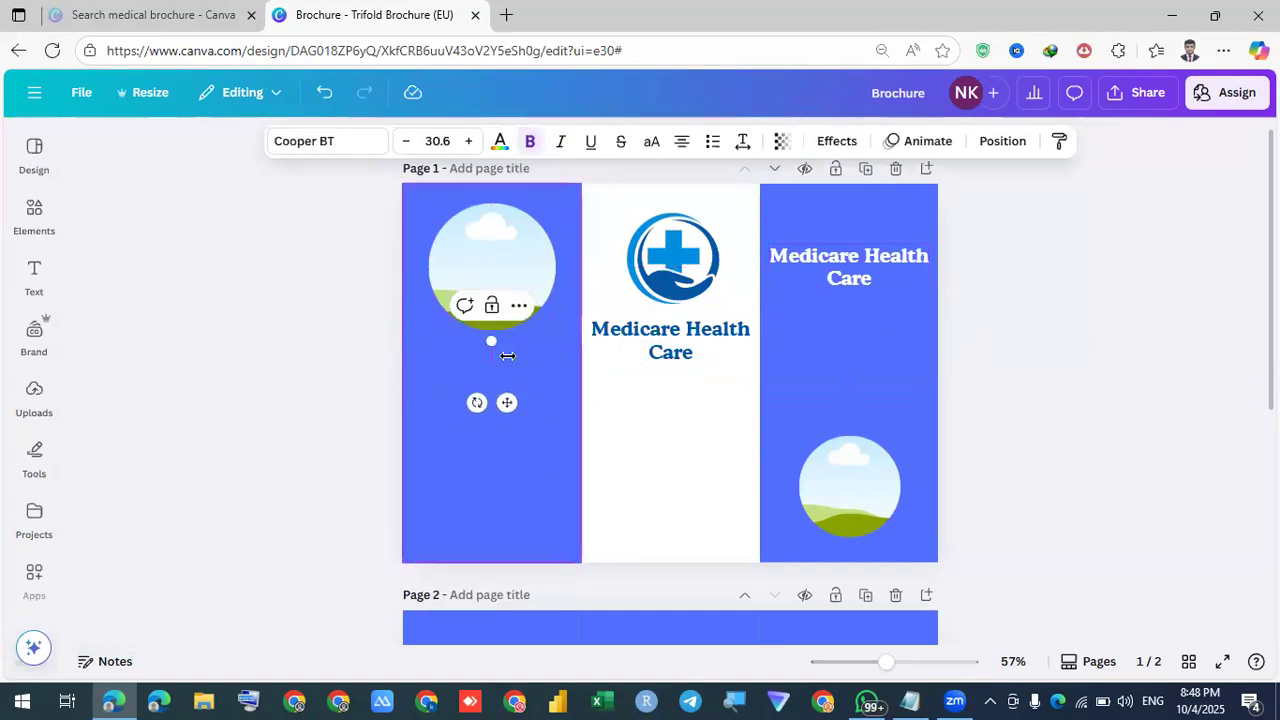
type("Ah")
type("out ")
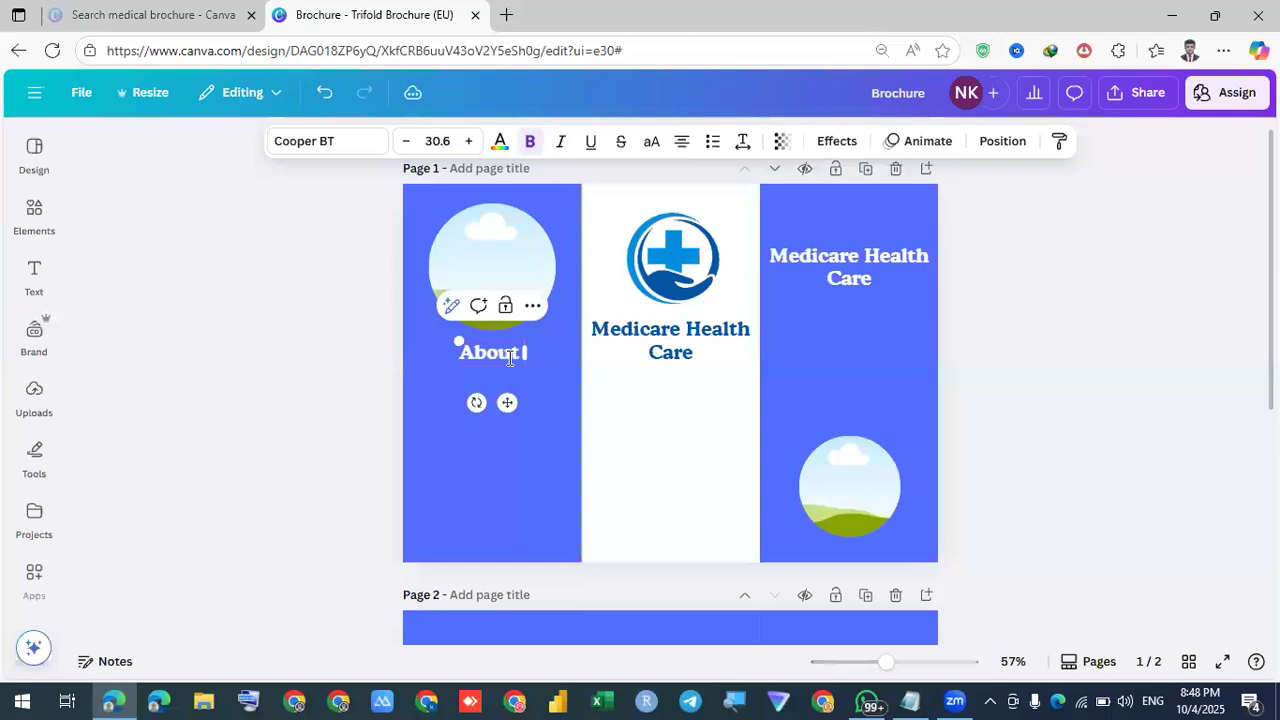
type("us")
left_click(1003, 432)
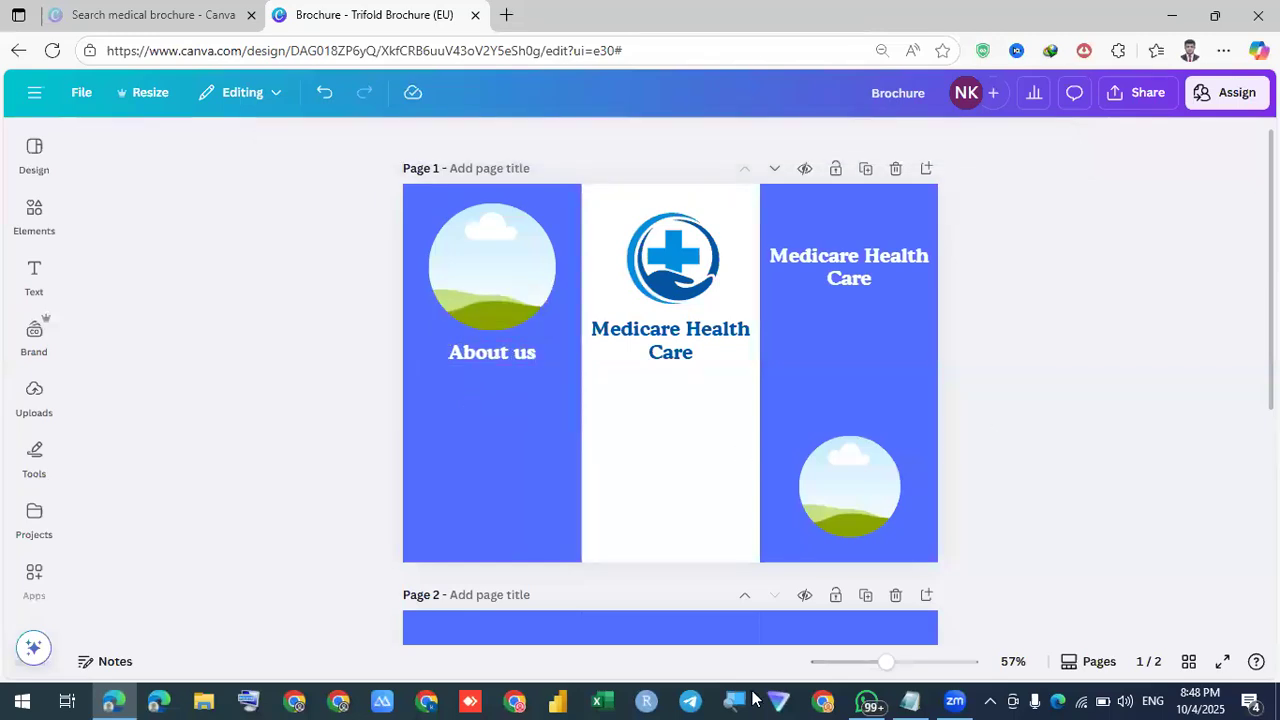
Search Bing for chatgpt and launch the ChatGPT chat app, closing the extra tabs
left_click(506, 15)
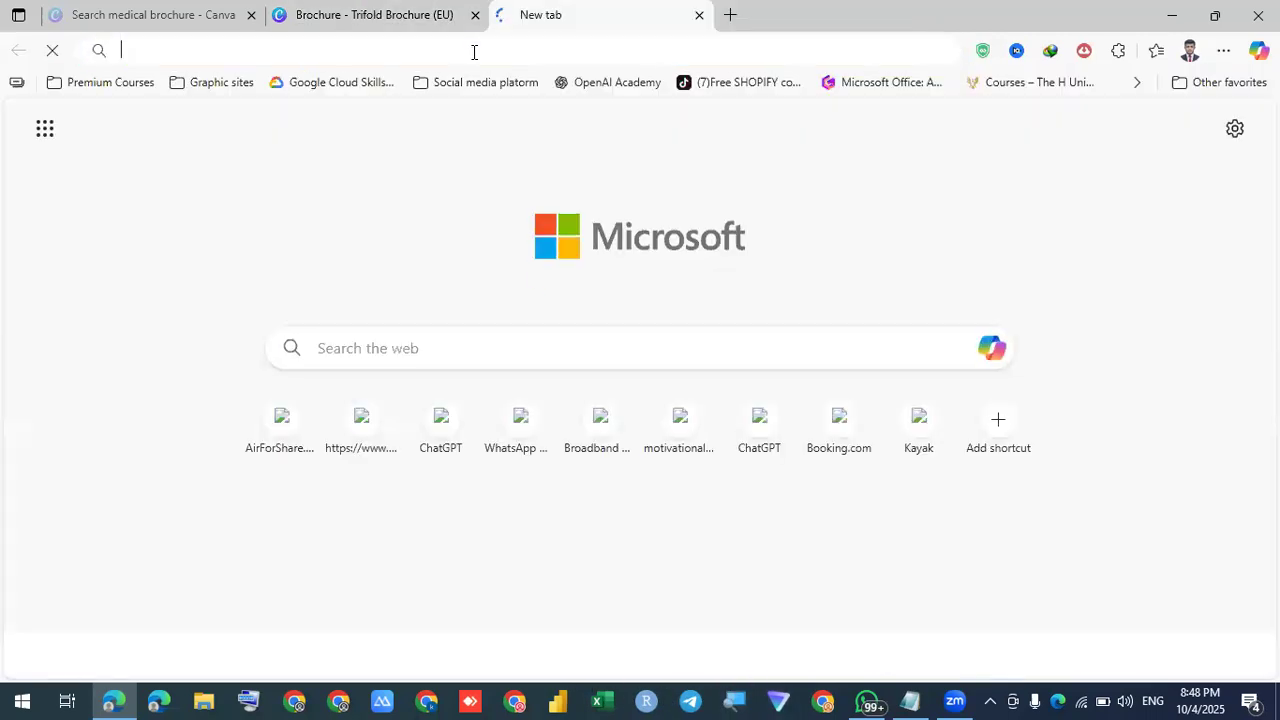
type("chztgpt")
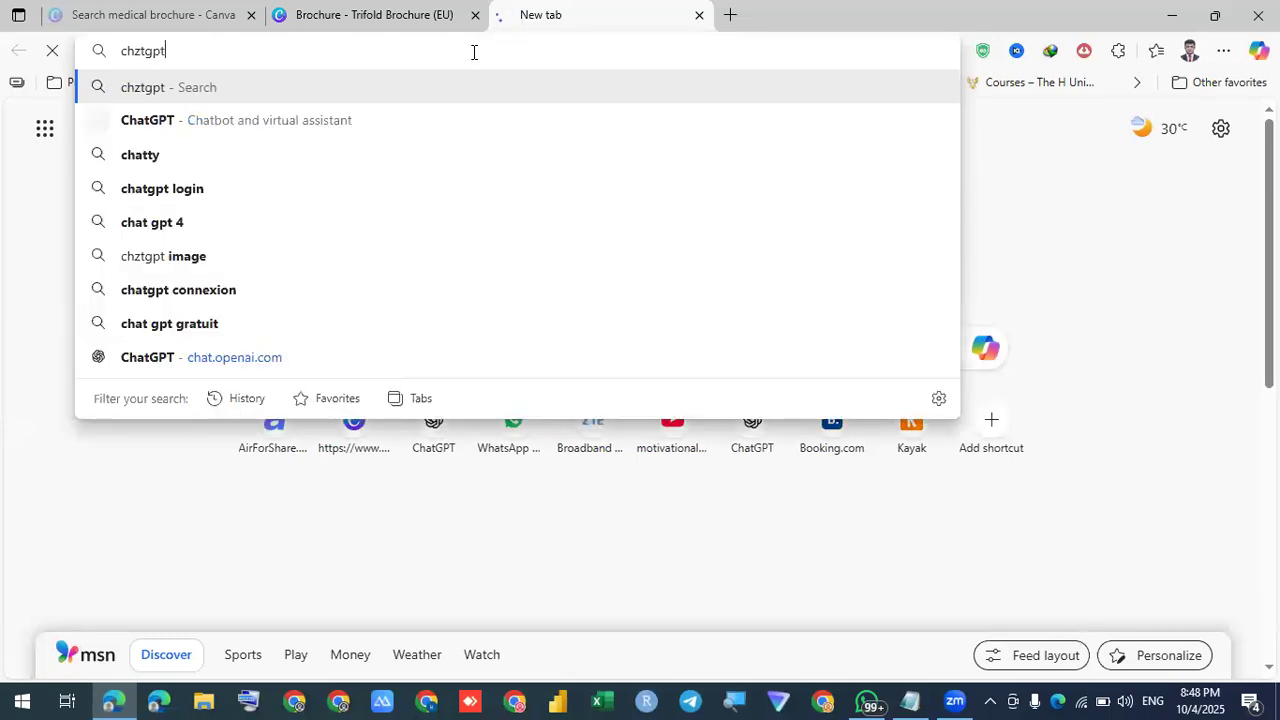
key("Down")
key("Return")
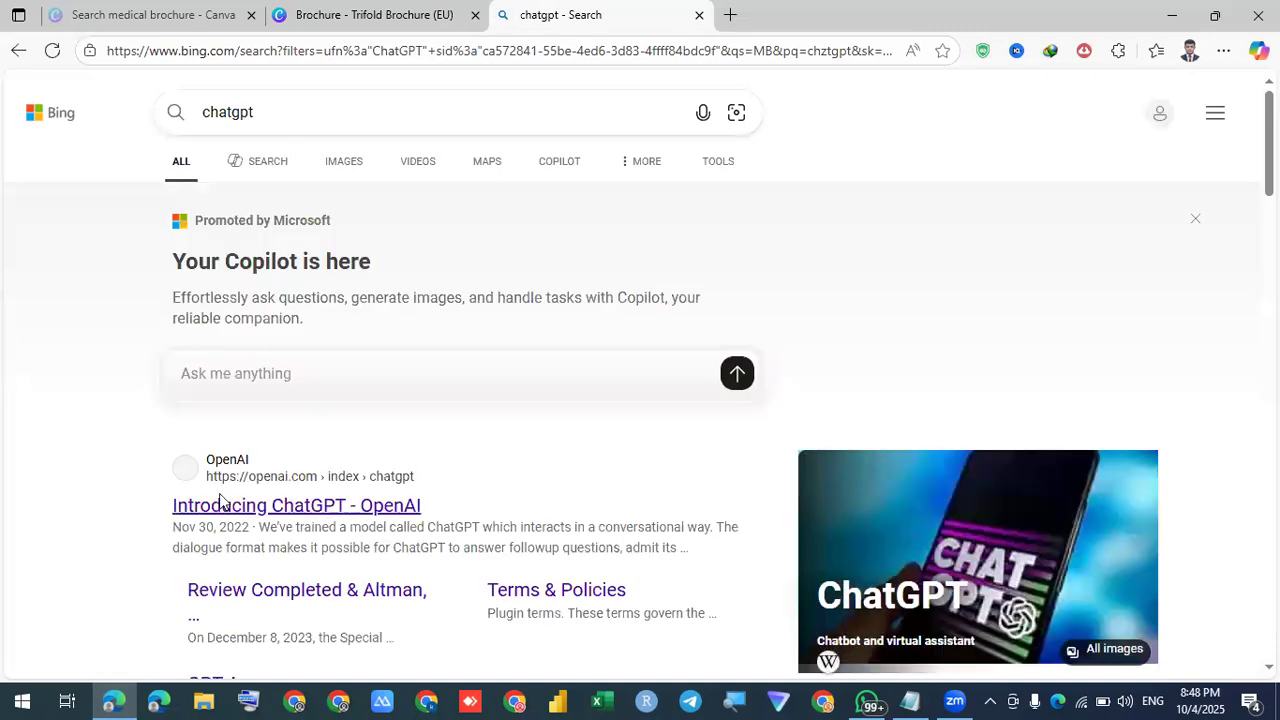
left_click(222, 507)
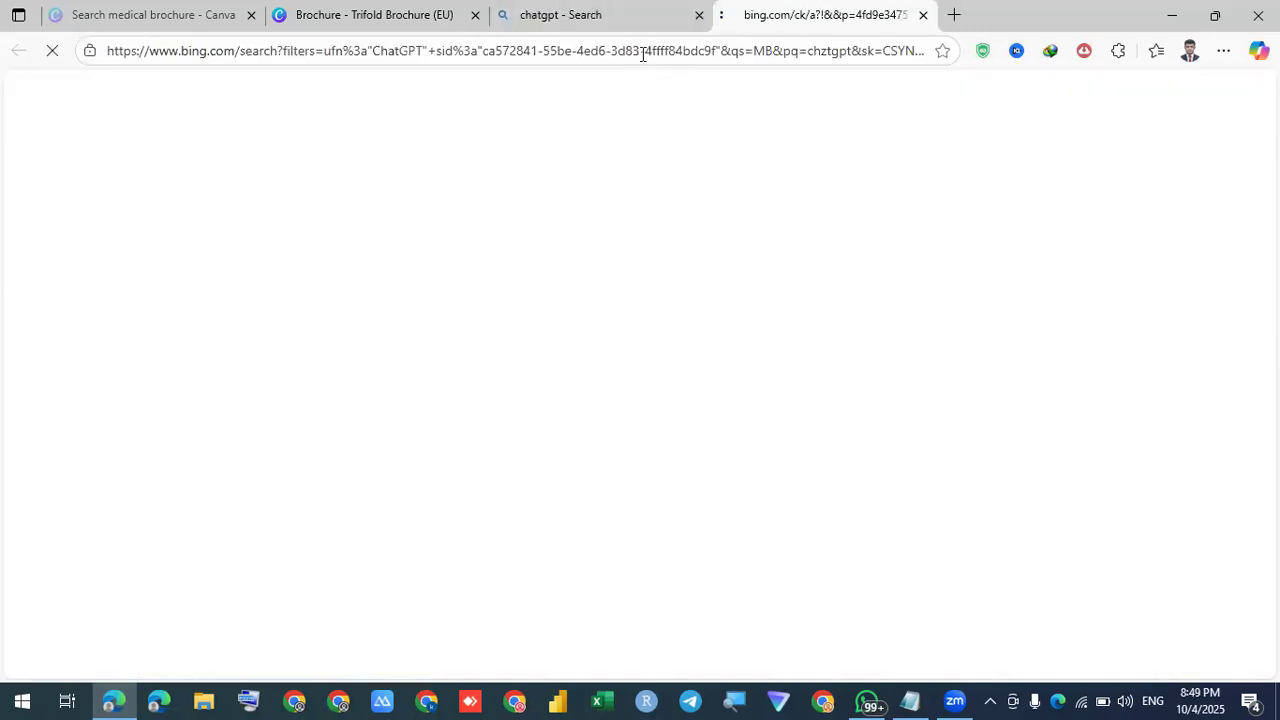
left_click(699, 15)
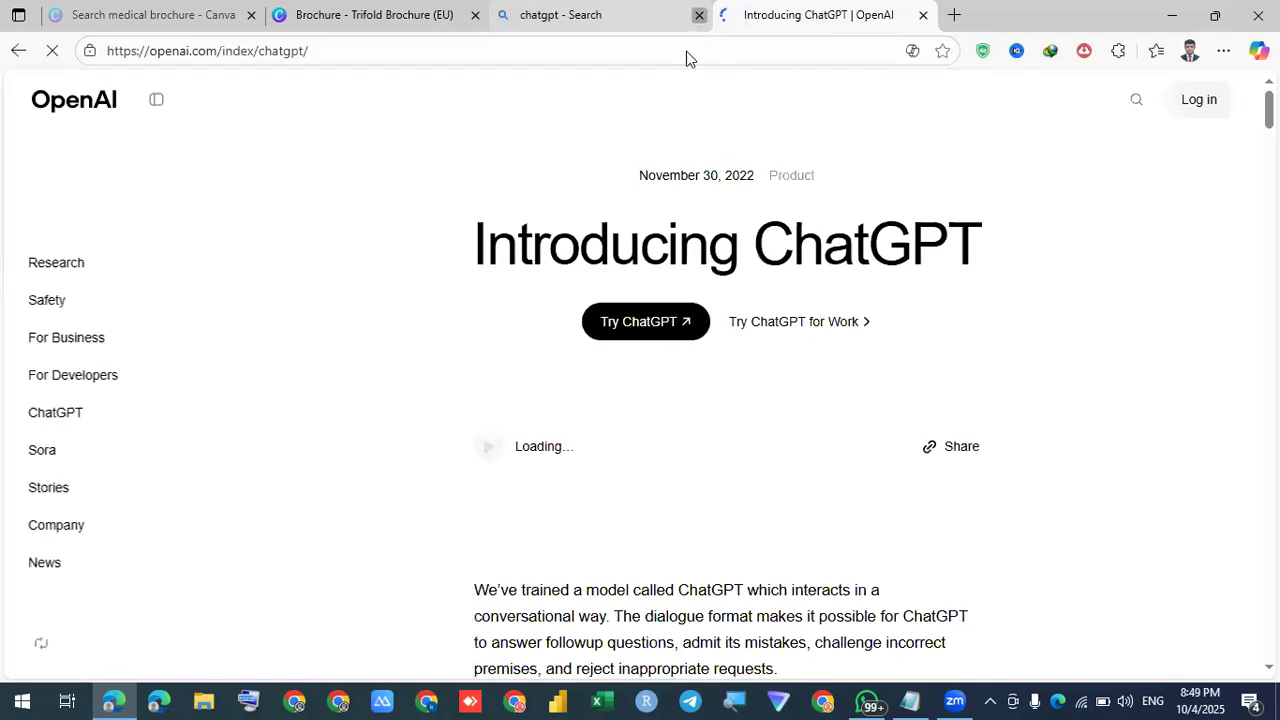
left_click(643, 330)
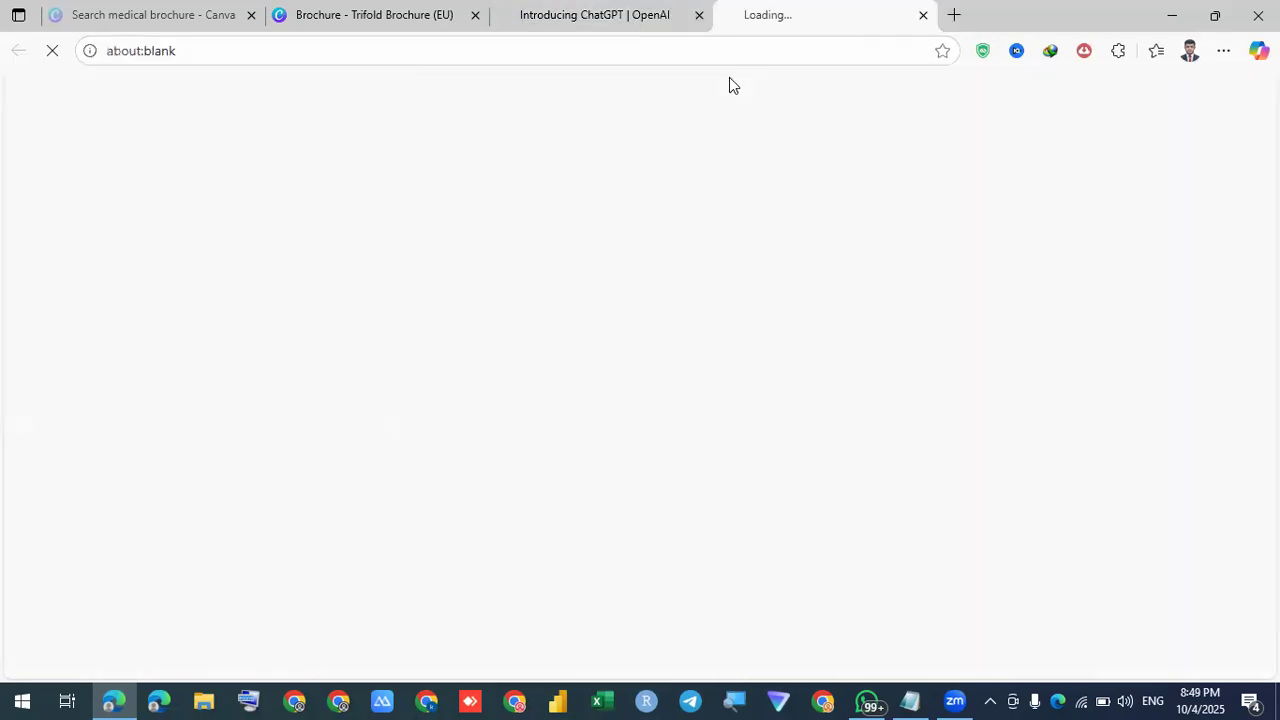
left_click(699, 15)
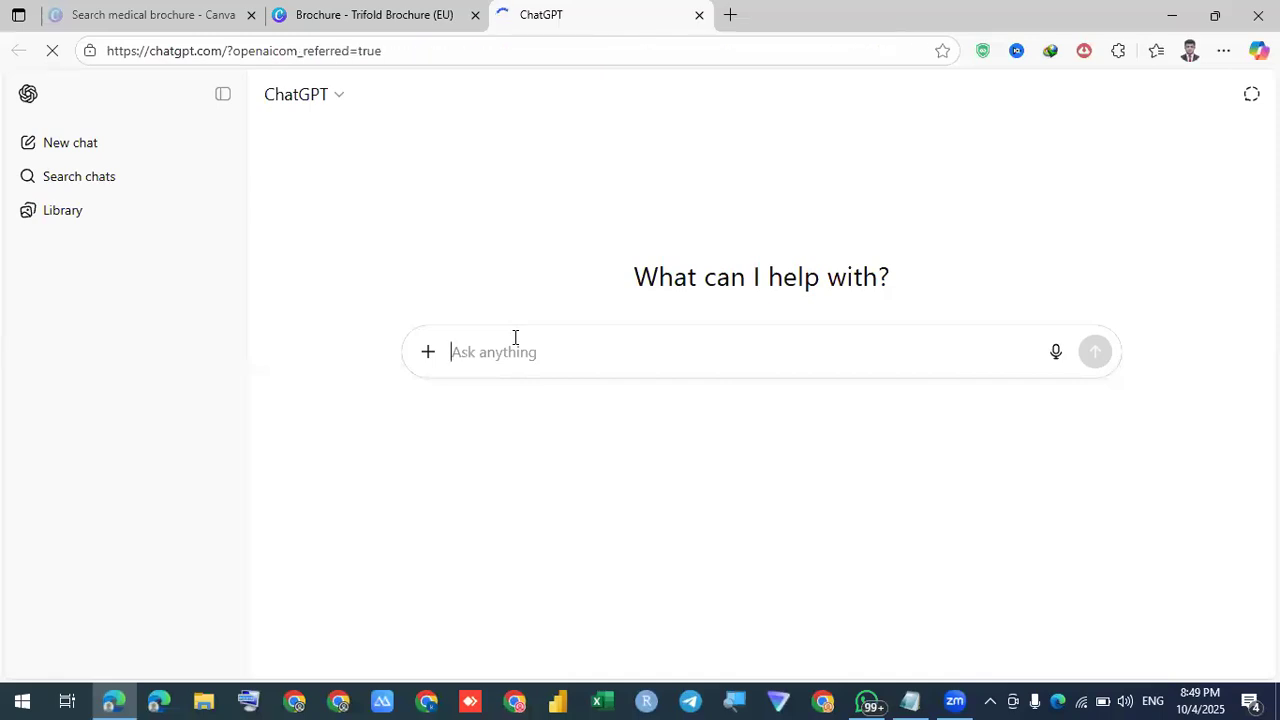
Ask ChatGPT for a short about us text for a medical brochure and select the reply
type("i")
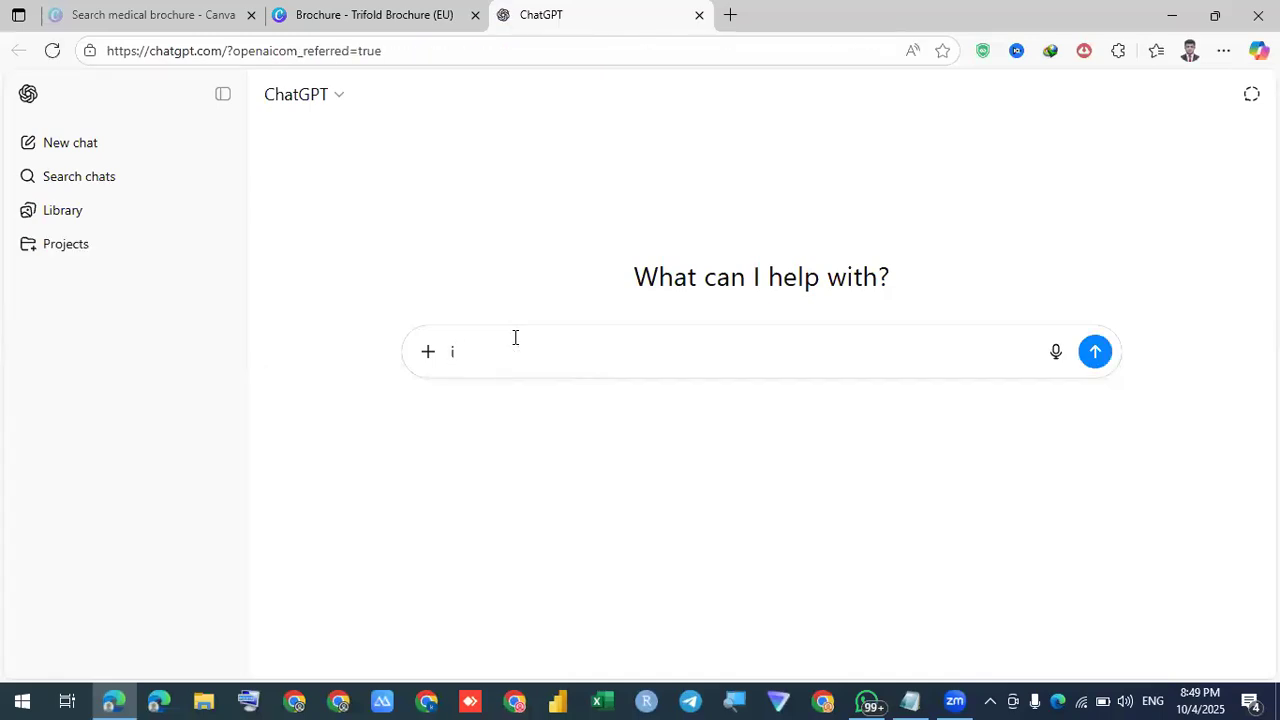
key("BackSpace")
type("please a")
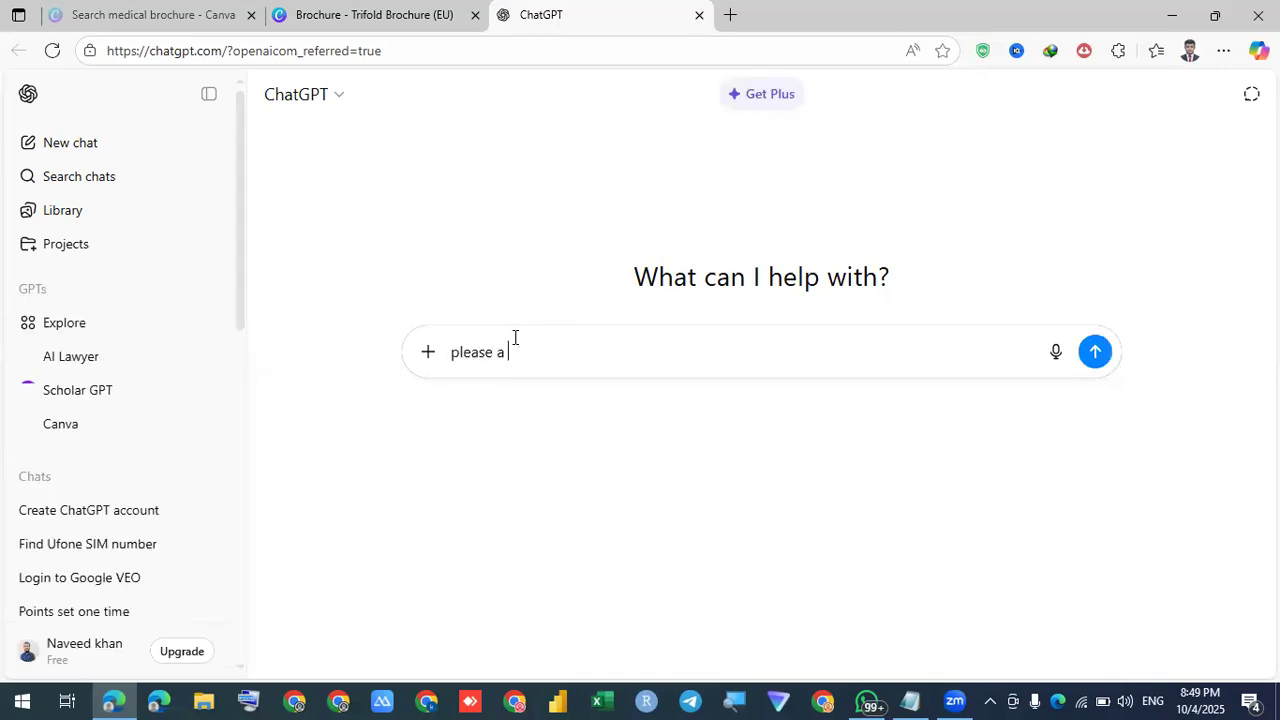
type("write a short ")
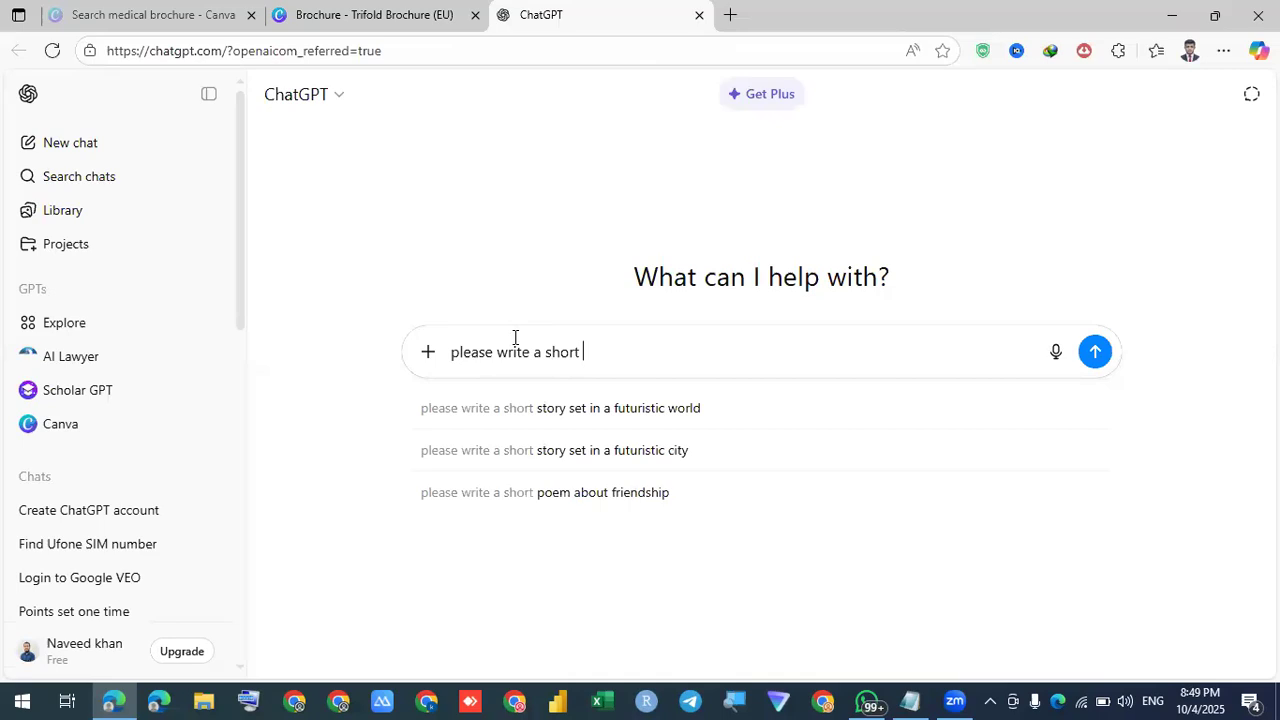
type("ab")
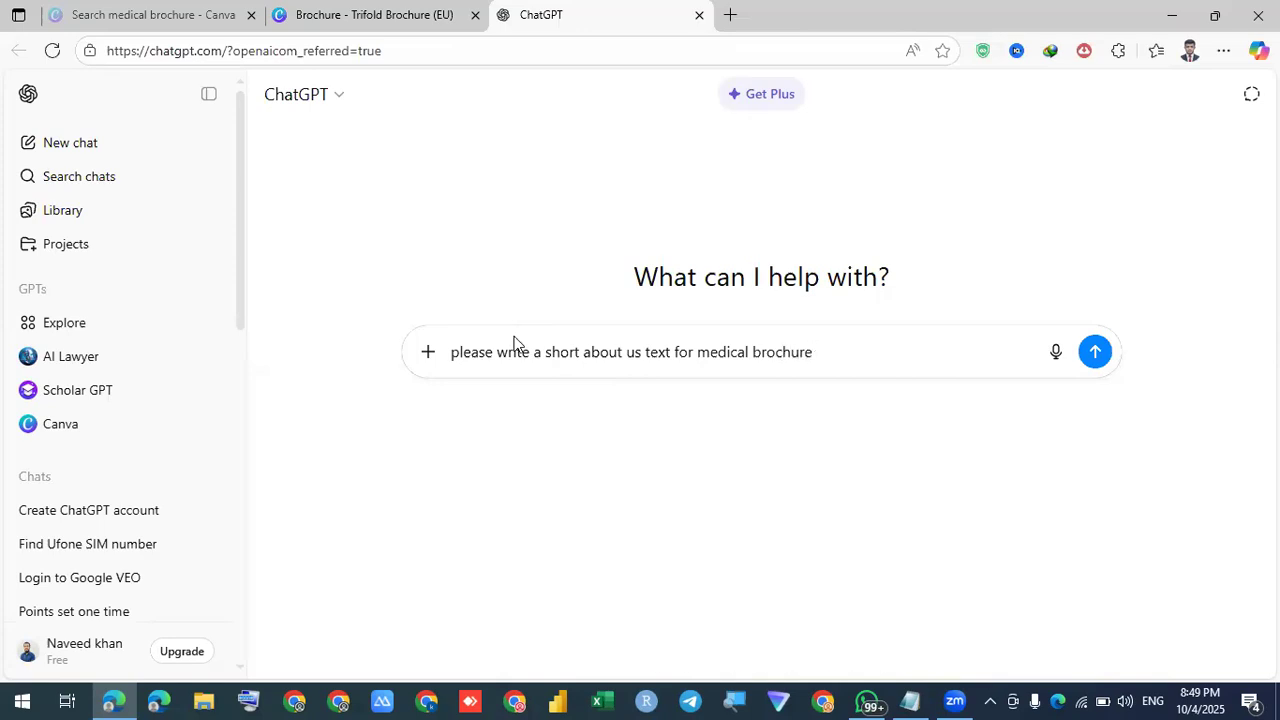
key("Return")
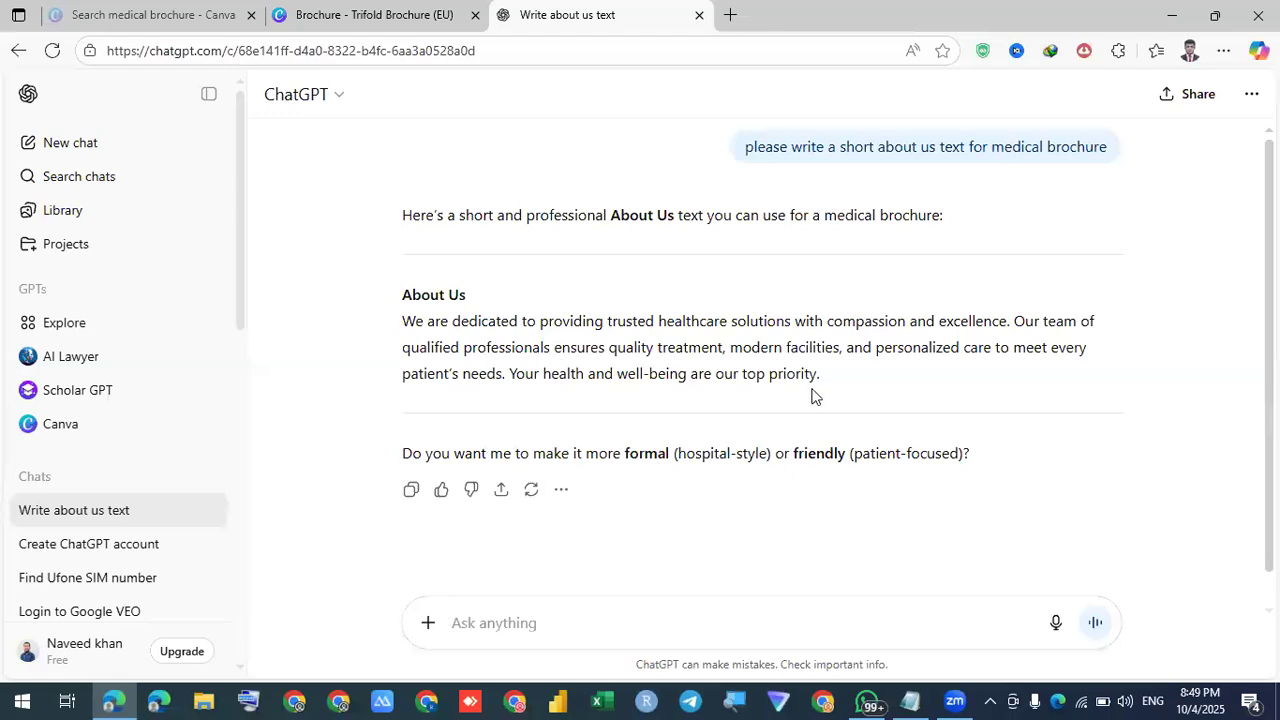
left_click_drag(825, 387, 410, 328)
Paste ChatGPT's About Us paragraph into a Canva body text box sized to the left panel
right_click(410, 328)
left_click(425, 345)
left_click(340, 14)
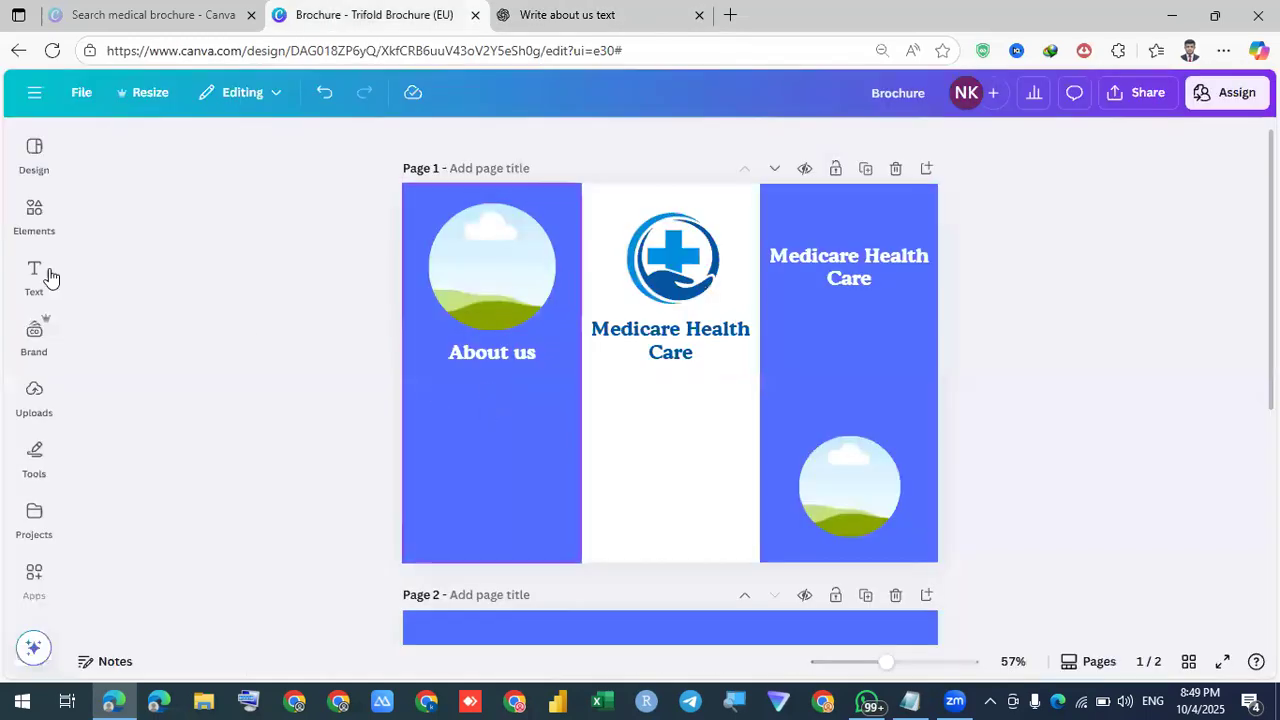
left_click(34, 272)
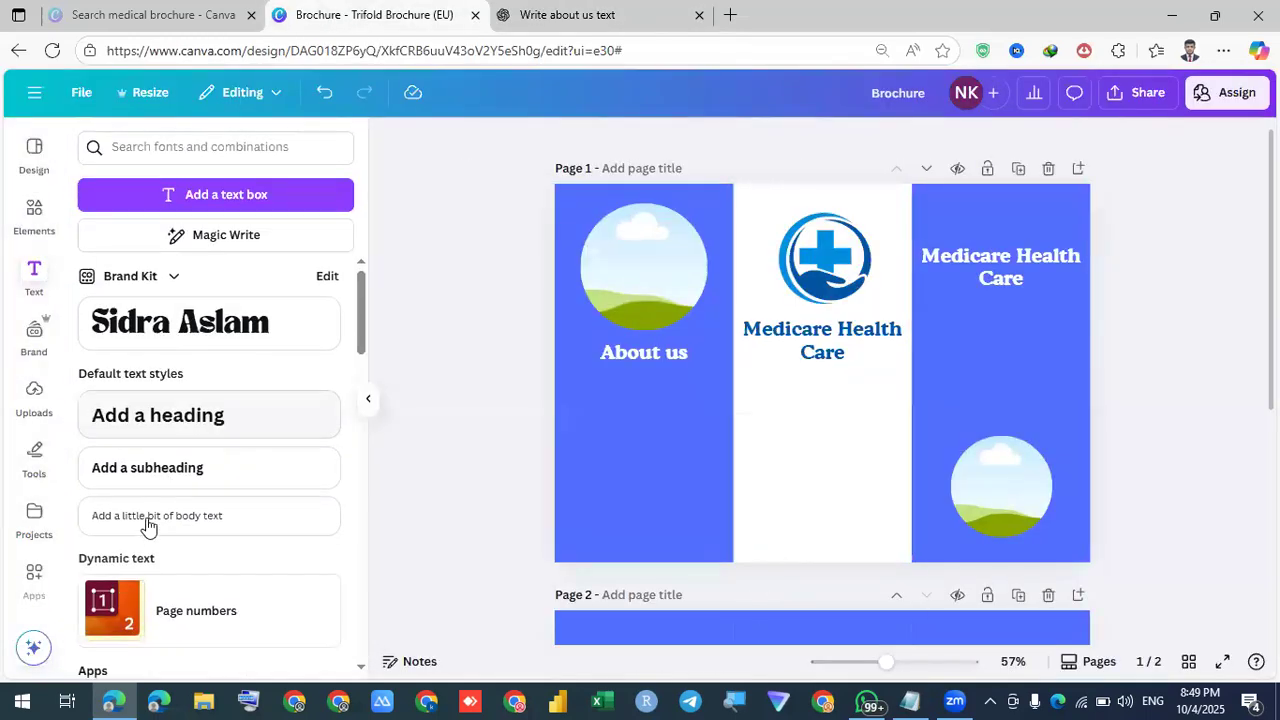
left_click(150, 518)
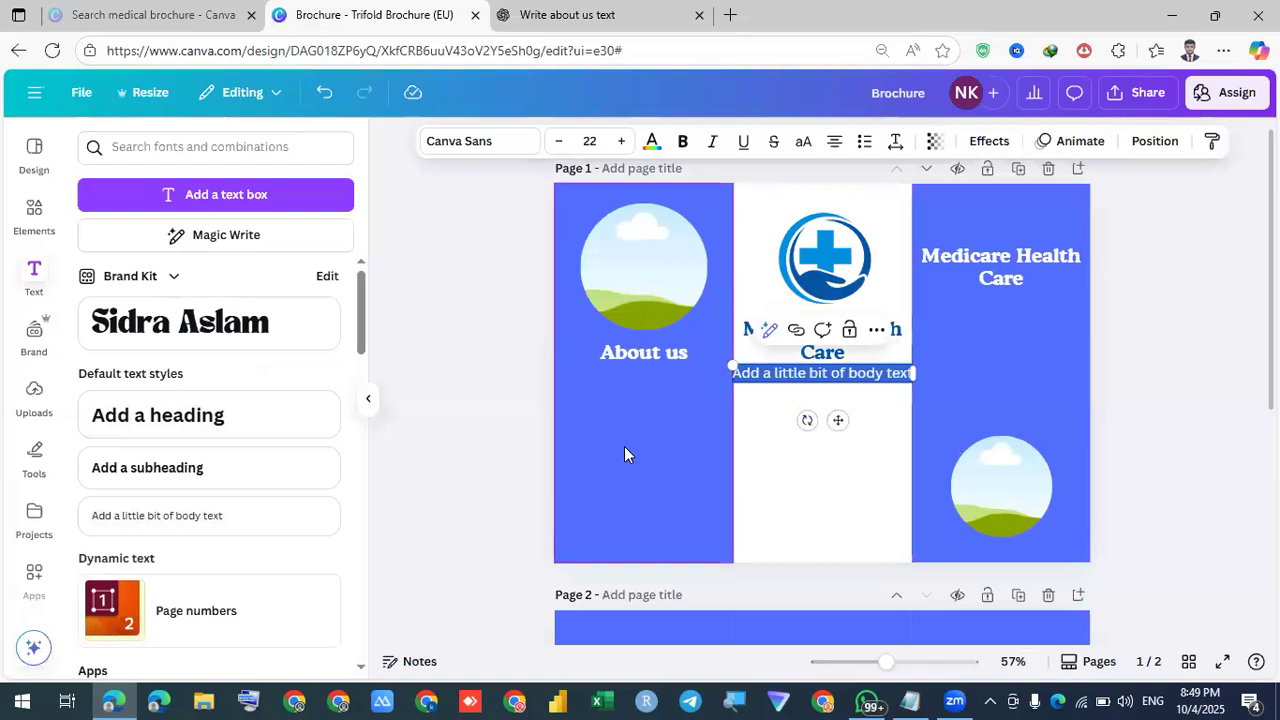
key("ctrl+v")
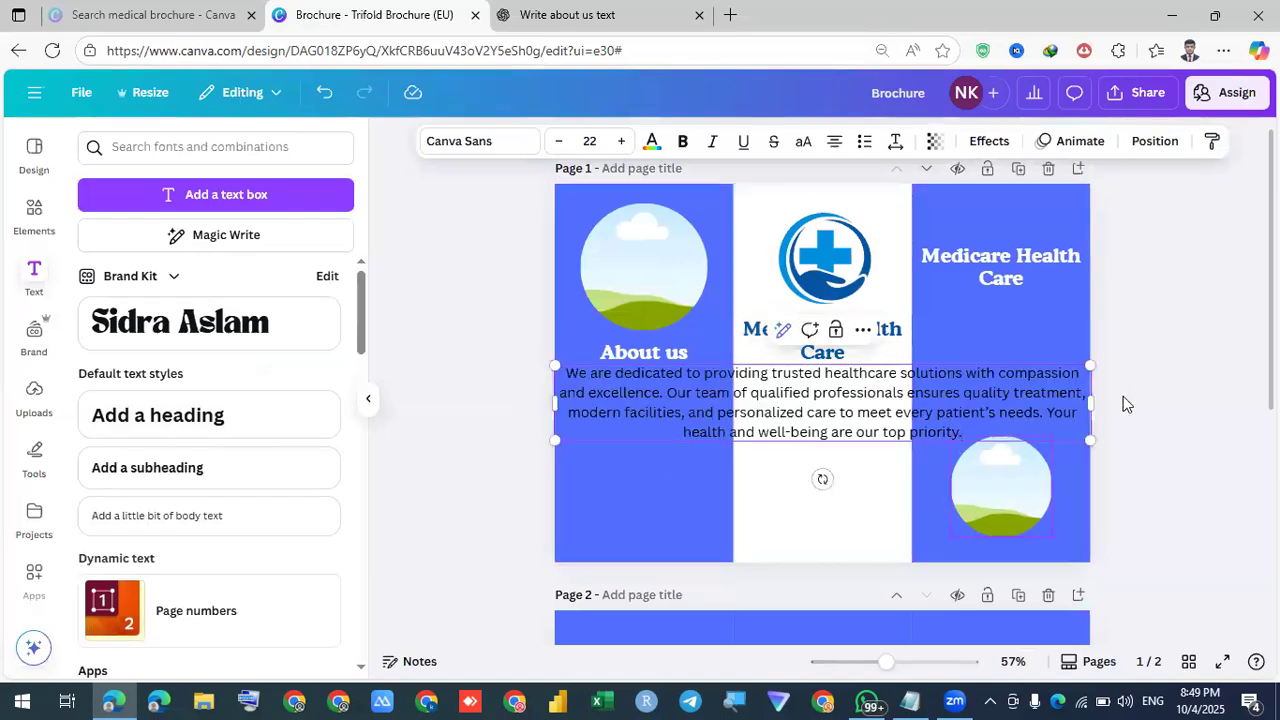
left_click_drag(1092, 404, 708, 420)
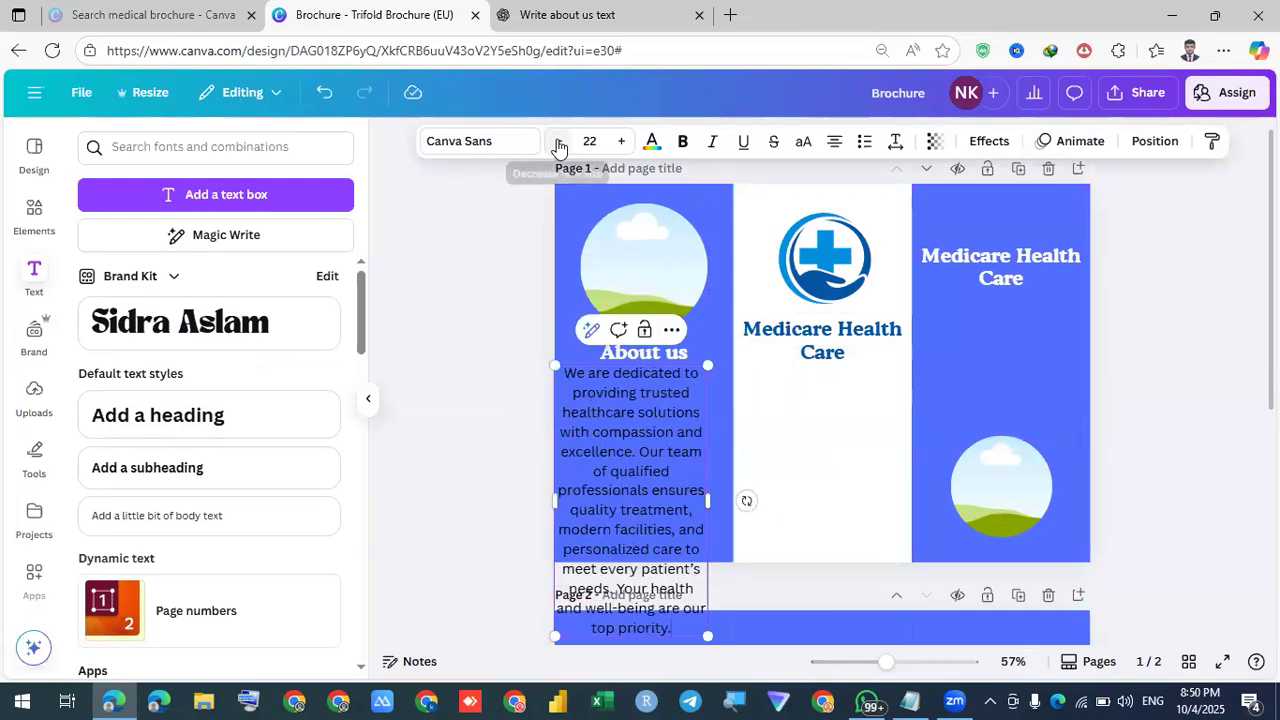
Set the paragraph to size 17, justified, centred under the About us heading
left_click(559, 142)
left_click(559, 142)
left_click(559, 142)
left_click(559, 142)
left_click(559, 142)
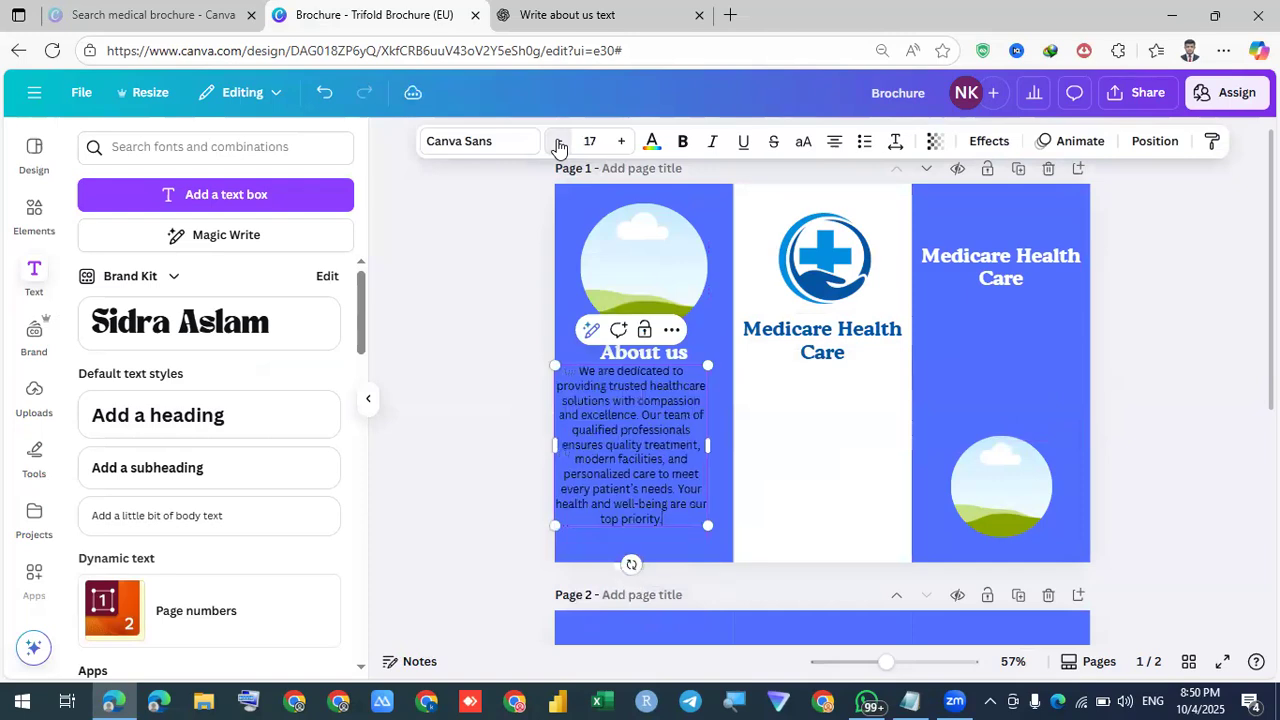
left_click(831, 145)
left_click(831, 145)
mouse_move(692, 428)
left_mouse_down()
mouse_move(714, 434)
mouse_move(683, 431)
left_mouse_up()
left_click(768, 206)
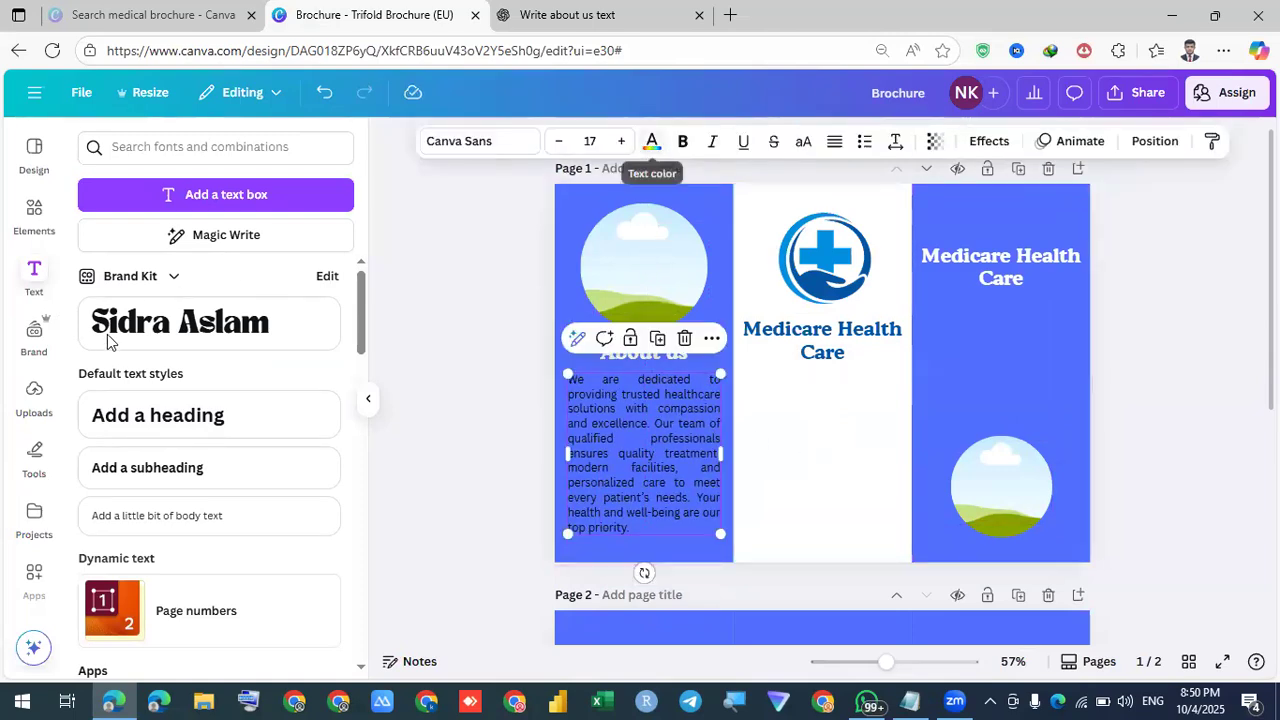
Make the paragraph text white and fine-tune its width and position
left_click(651, 145)
left_click(776, 428)
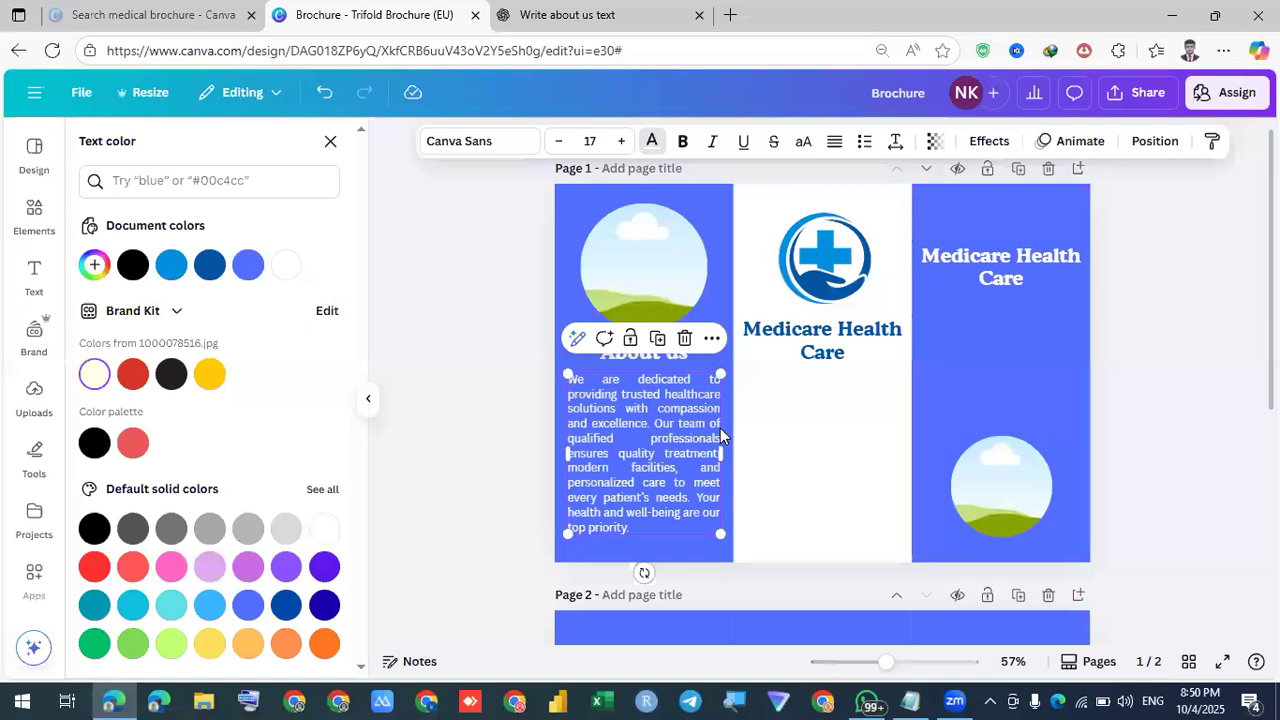
left_click(685, 473)
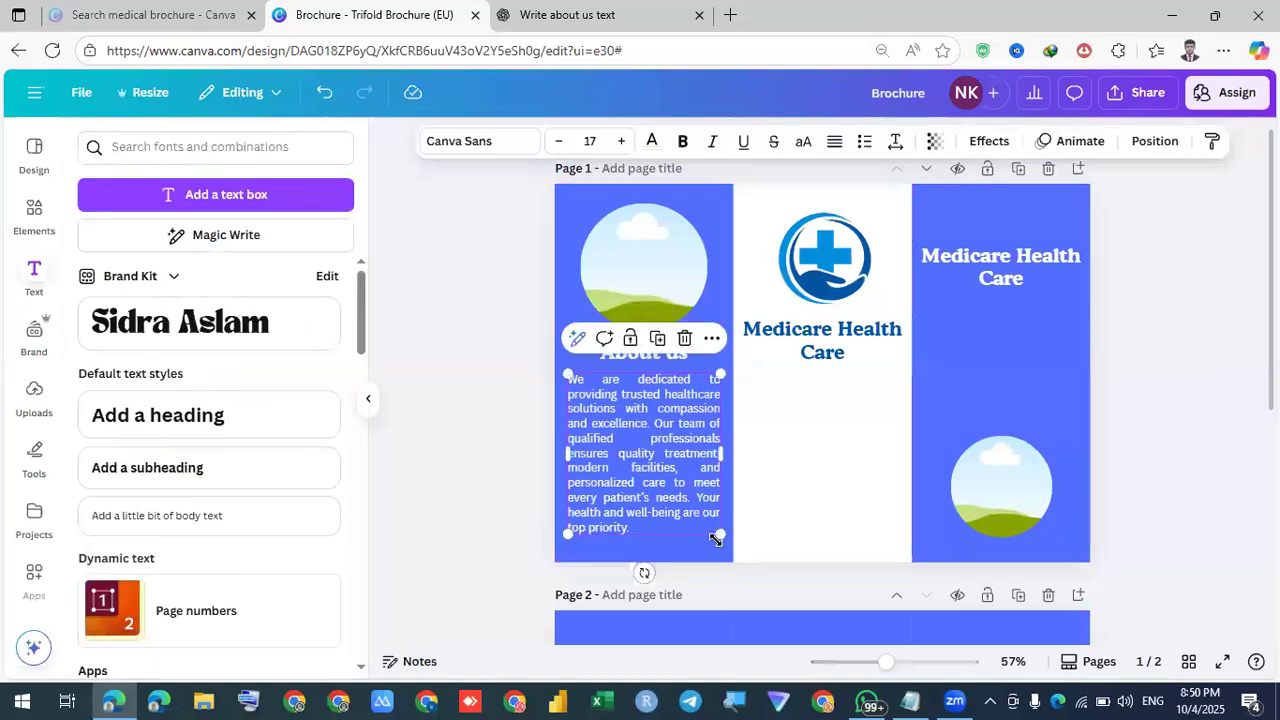
left_click_drag(726, 543, 727, 544)
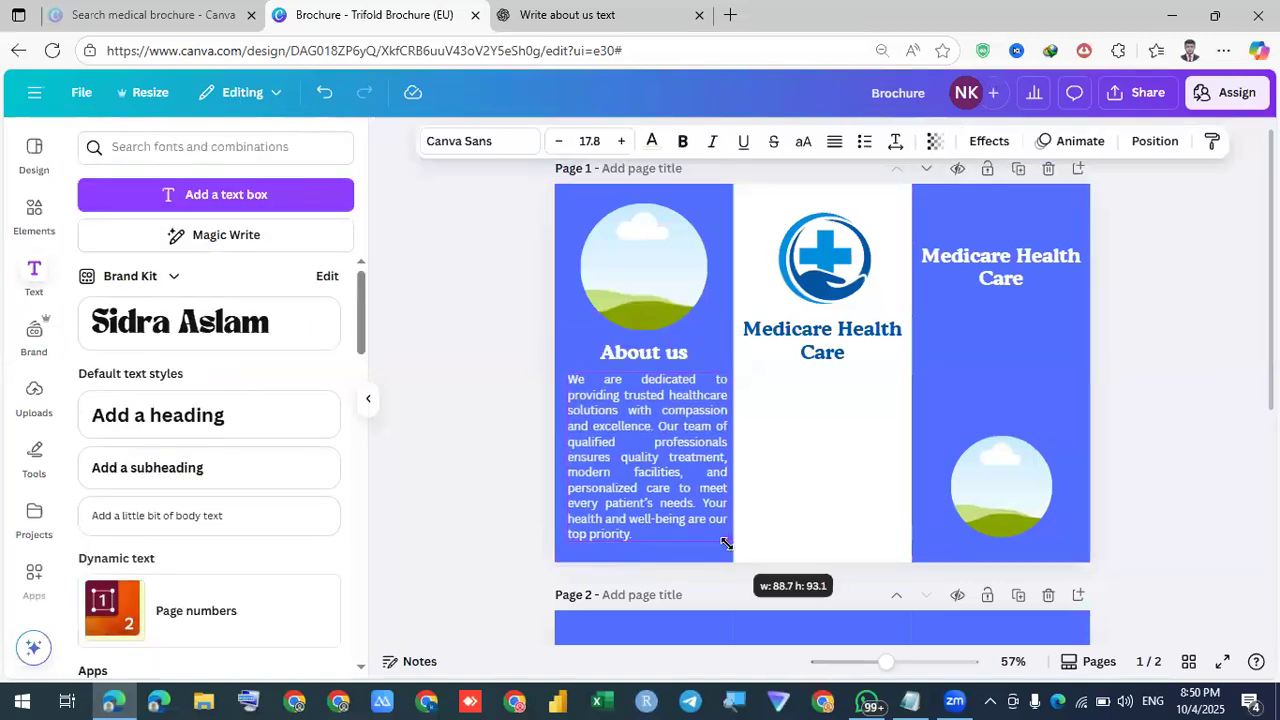
left_click(769, 497)
left_click(679, 462)
left_click_drag(679, 462, 675, 462)
left_click(823, 425)
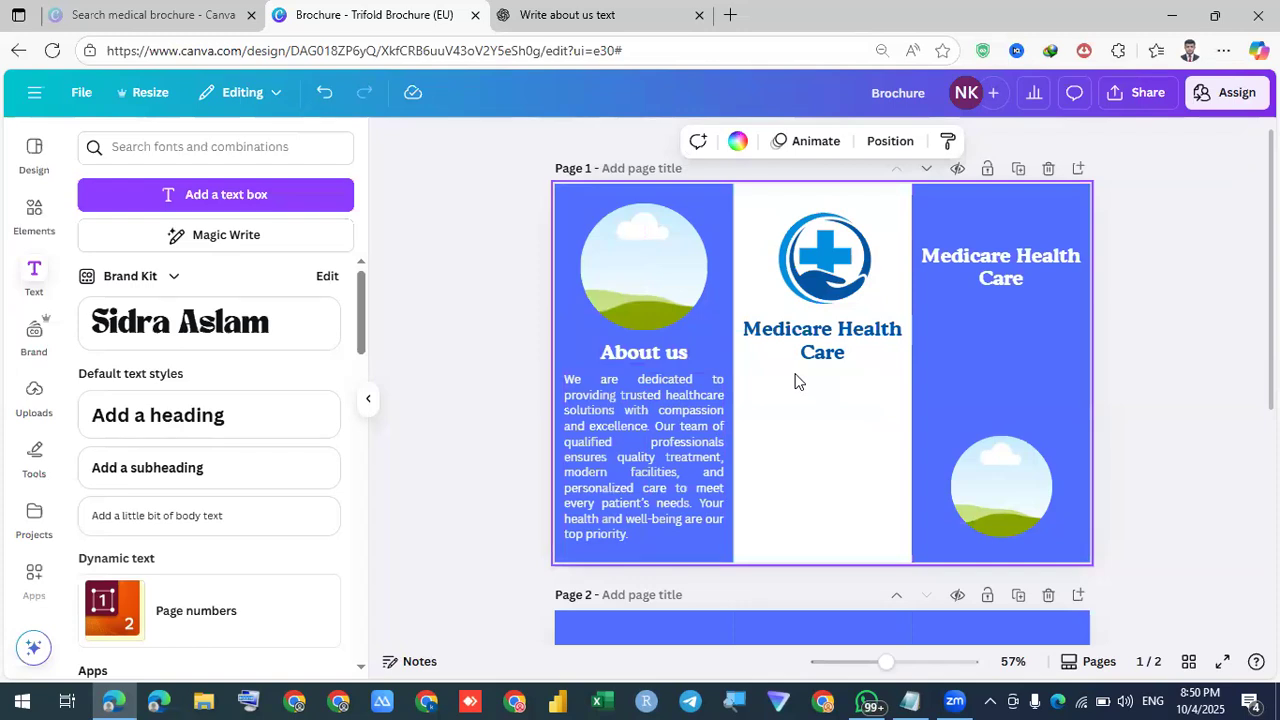
Search Elements for 'Doctor image' and drop the female doctor photo into the left circle frame
left_click(34, 215)
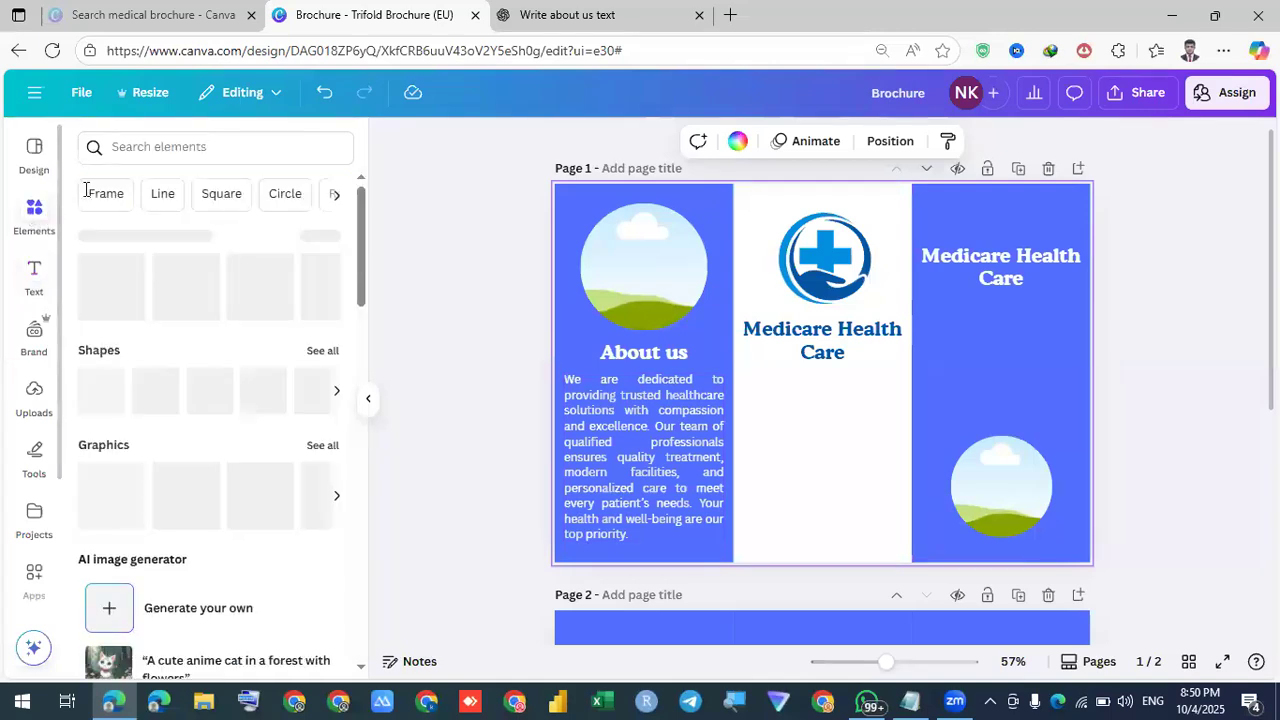
left_click(157, 145)
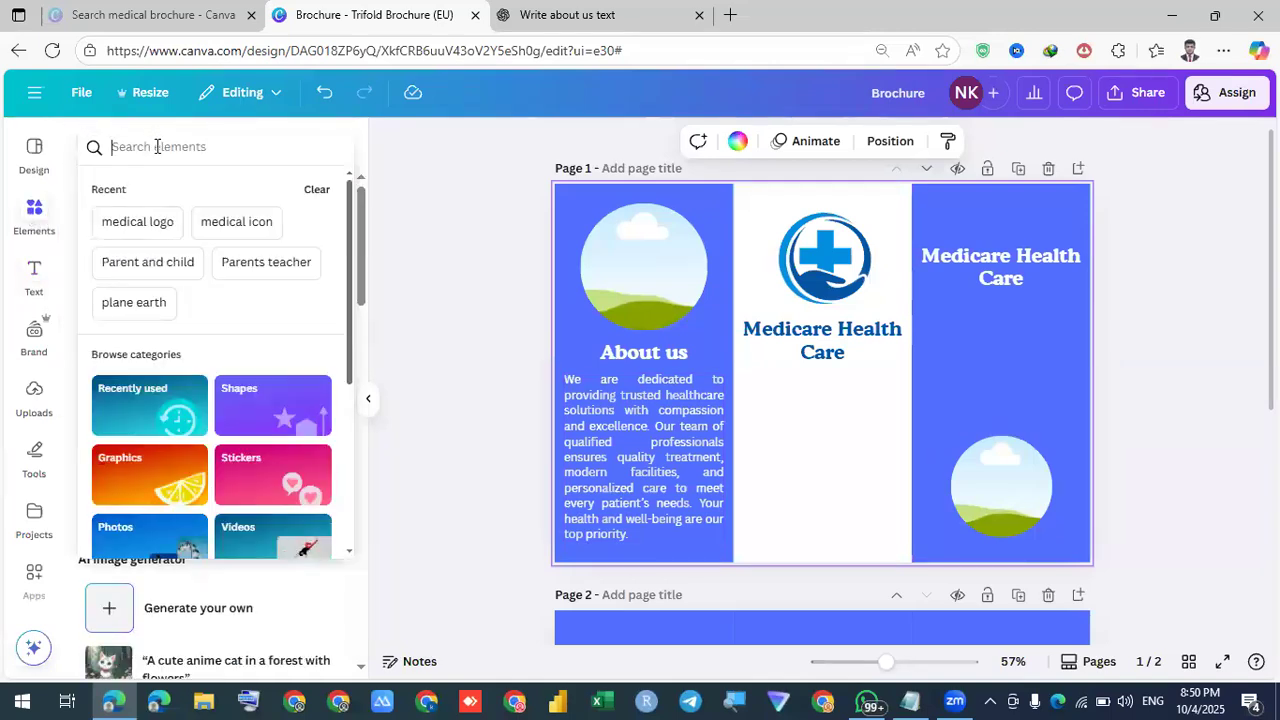
type("Doct")
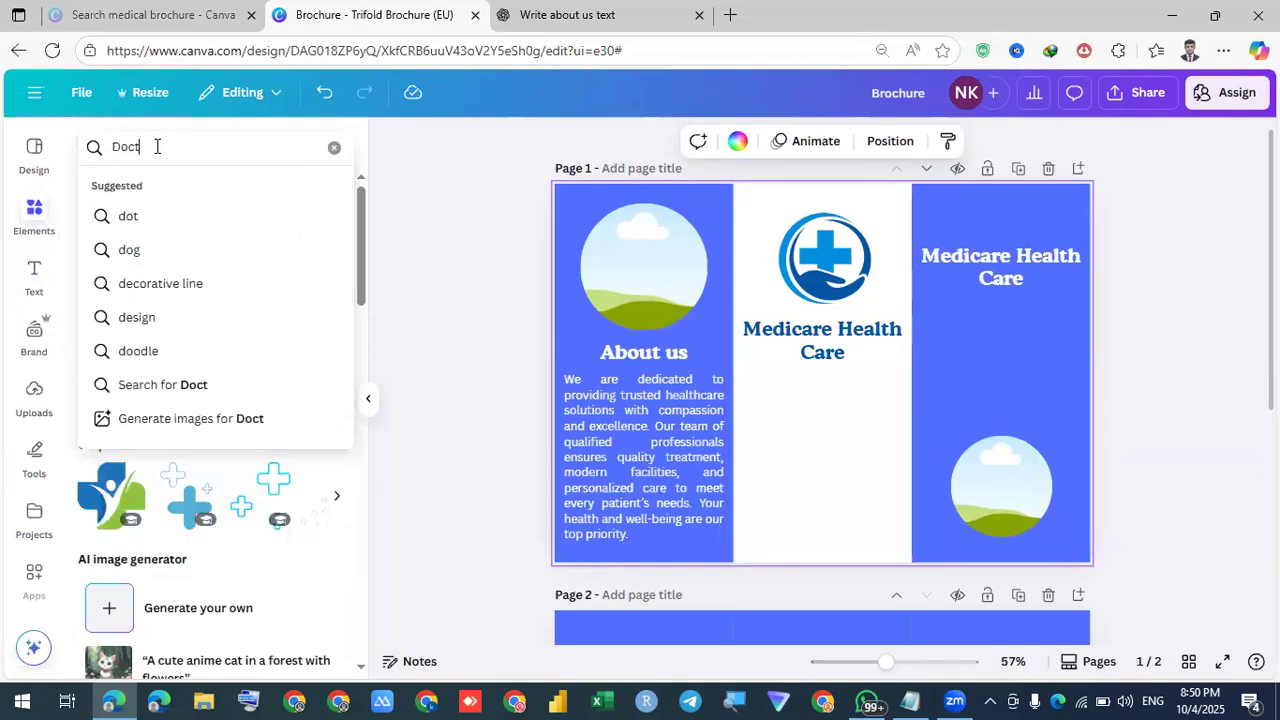
type("or image")
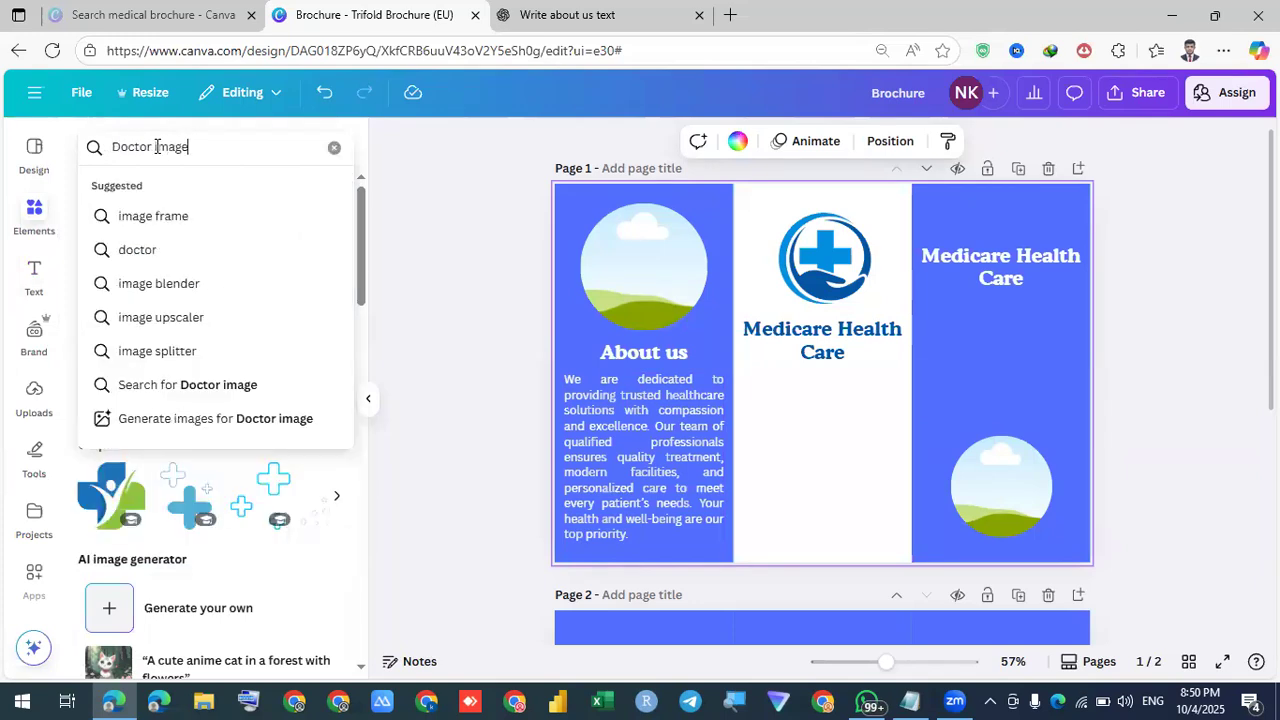
key("Return")
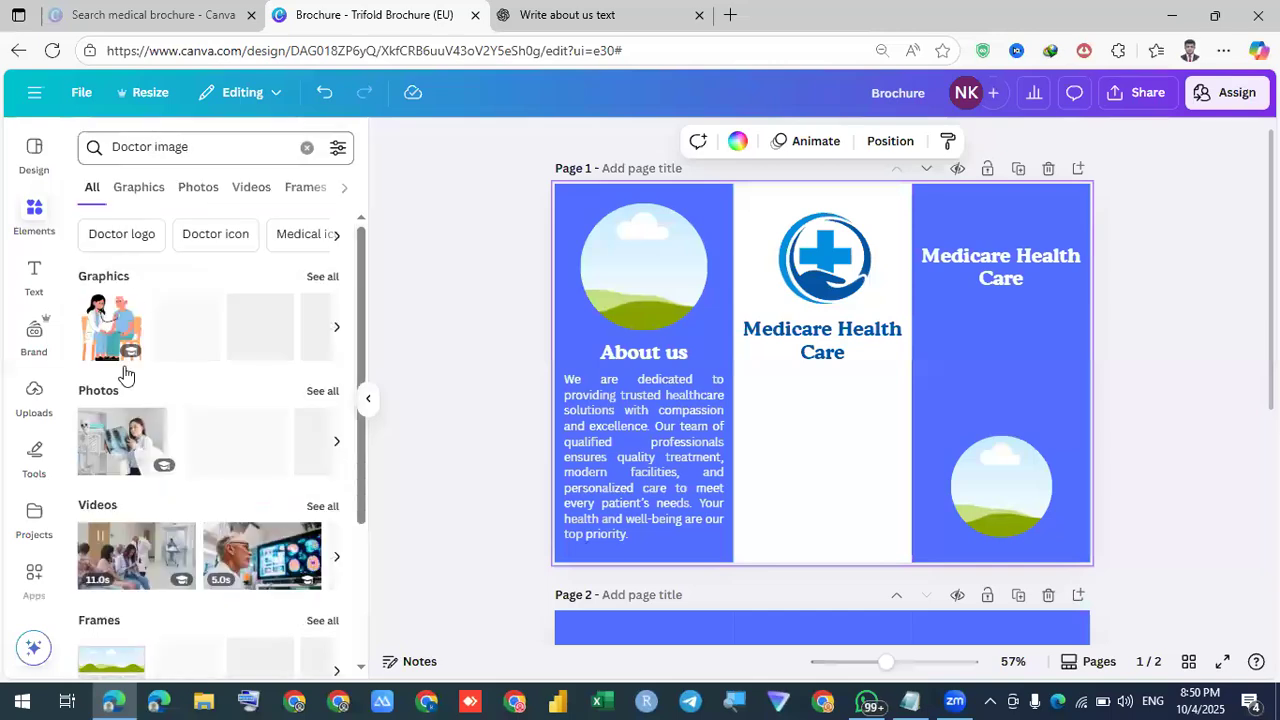
left_click(322, 392)
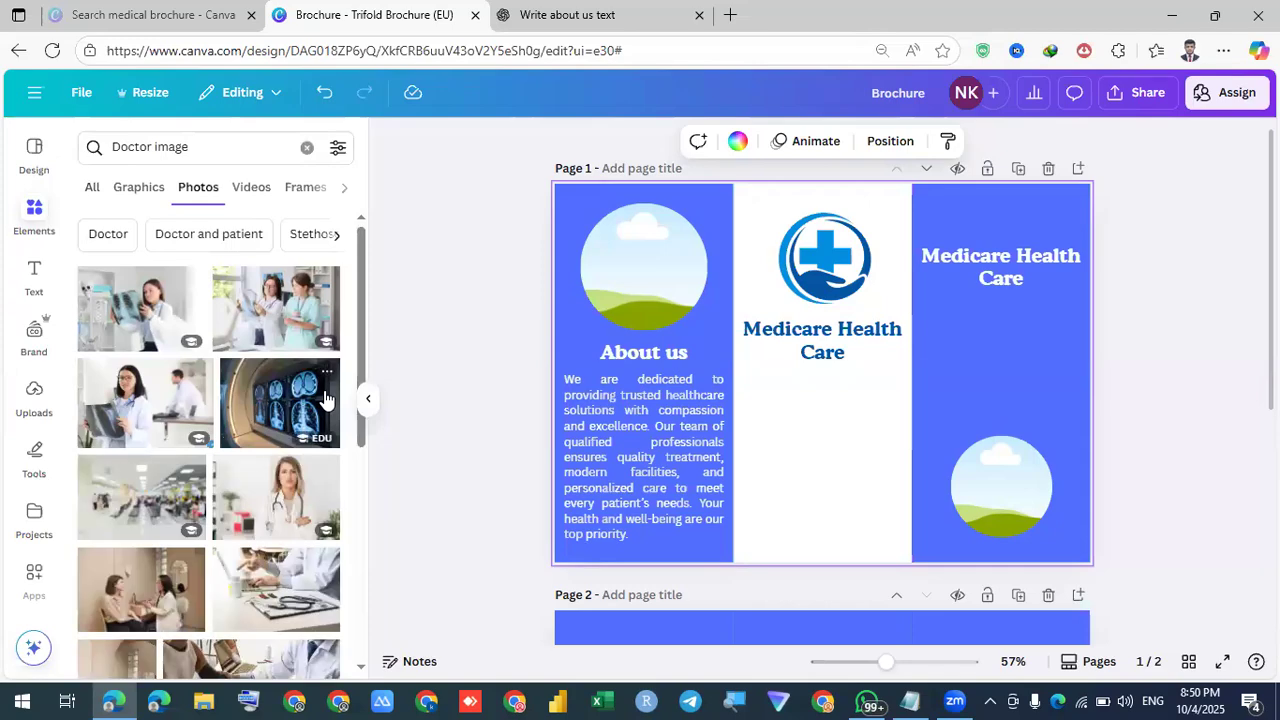
scroll(273, 425, "down", 2)
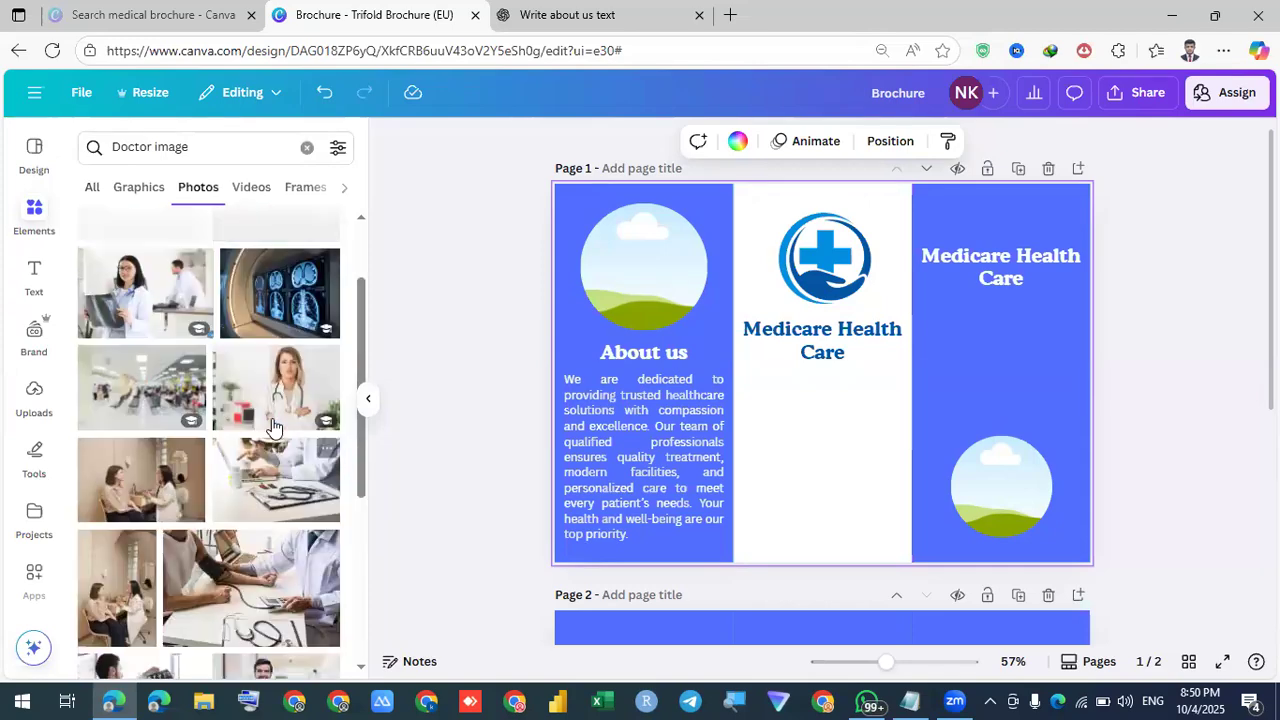
scroll(273, 428, "down", 5)
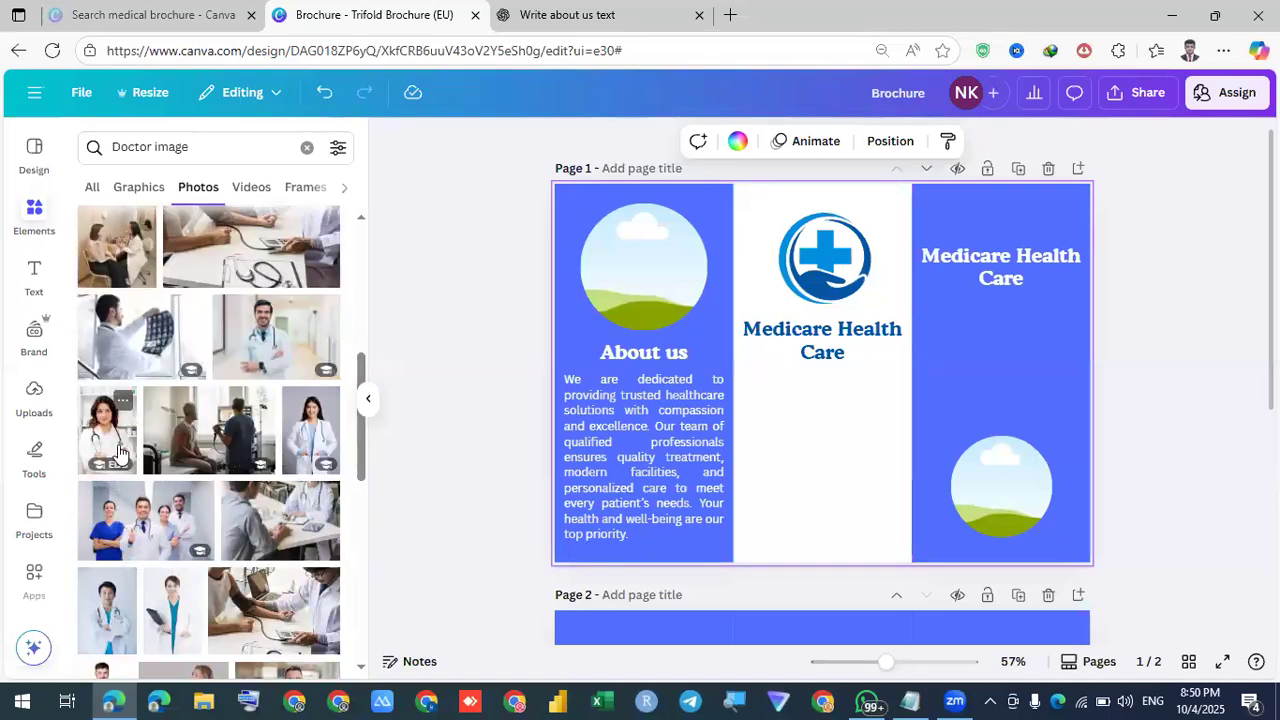
left_click_drag(85, 452, 647, 280)
double_click(647, 280)
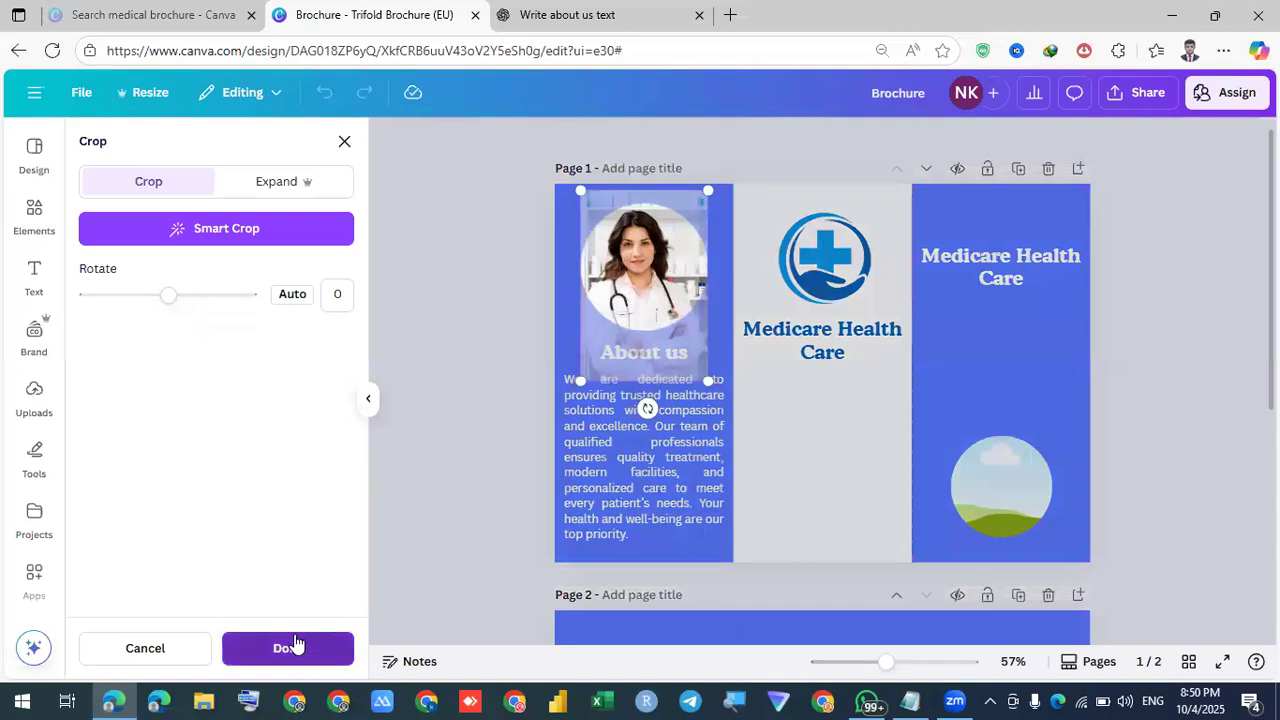
Give the doctor photo circle a solid weight-4 border in light cream
left_click(626, 260)
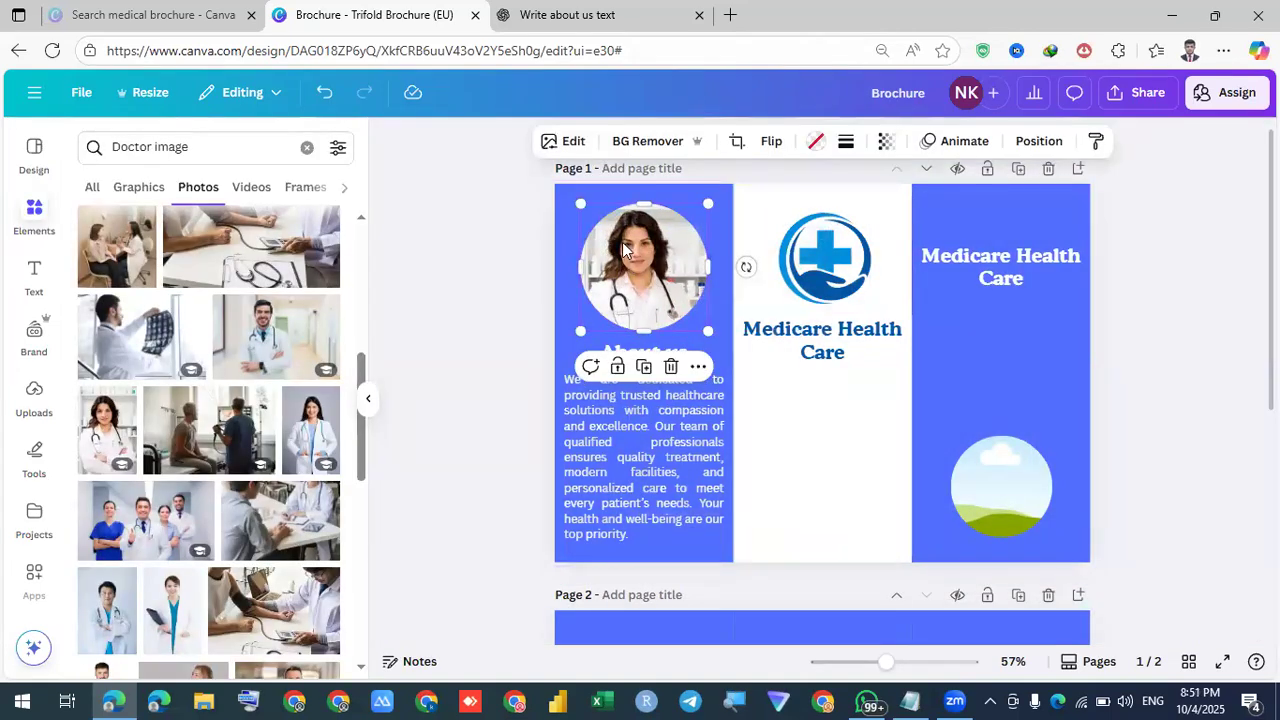
left_click(846, 145)
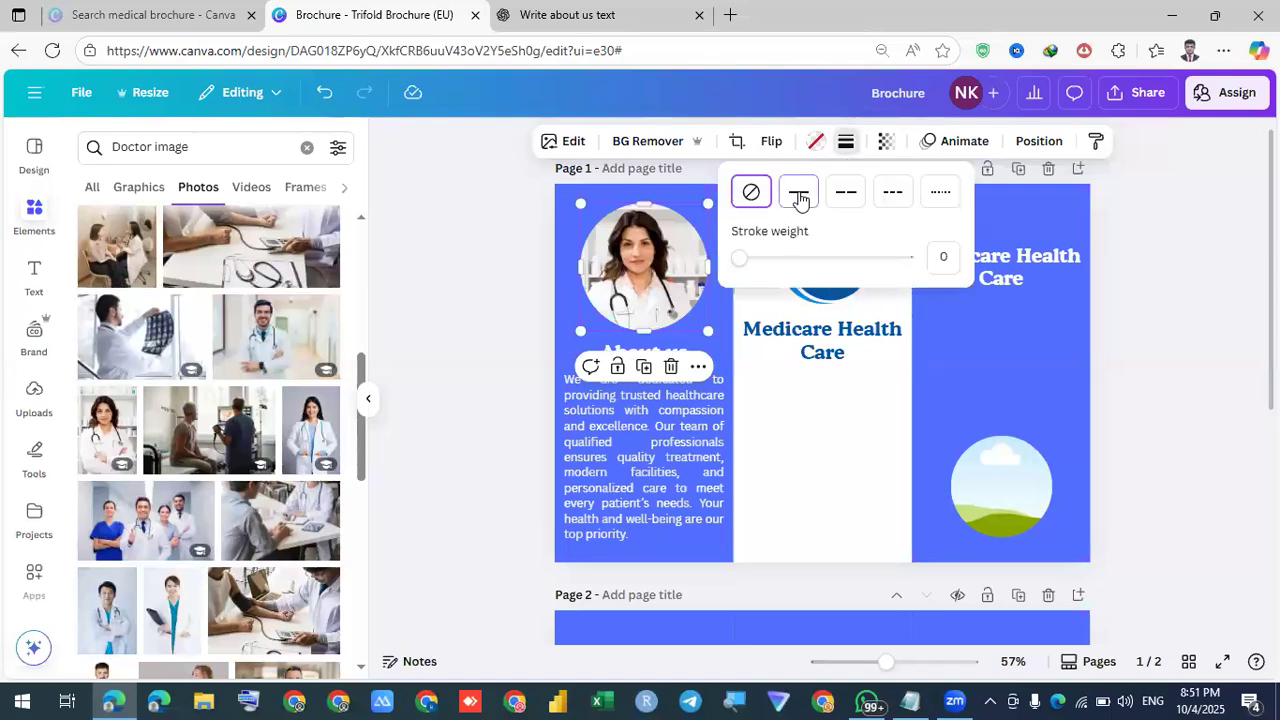
left_click(799, 196)
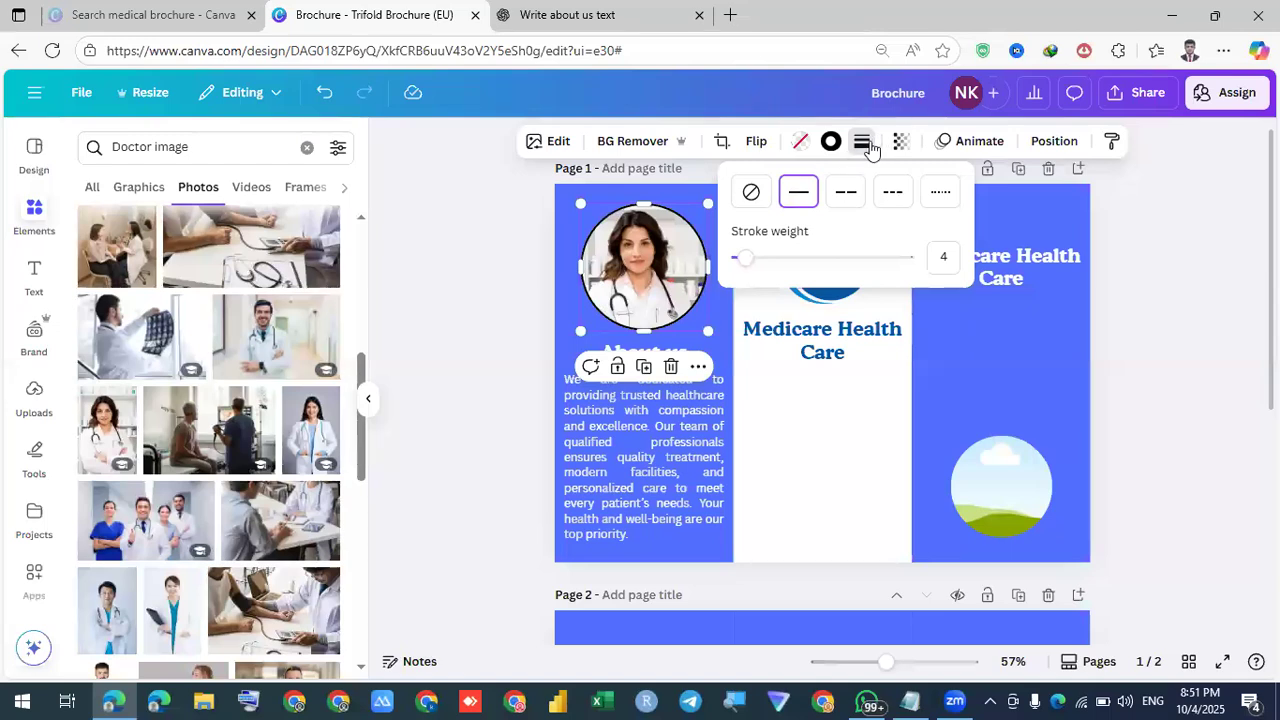
left_click(830, 142)
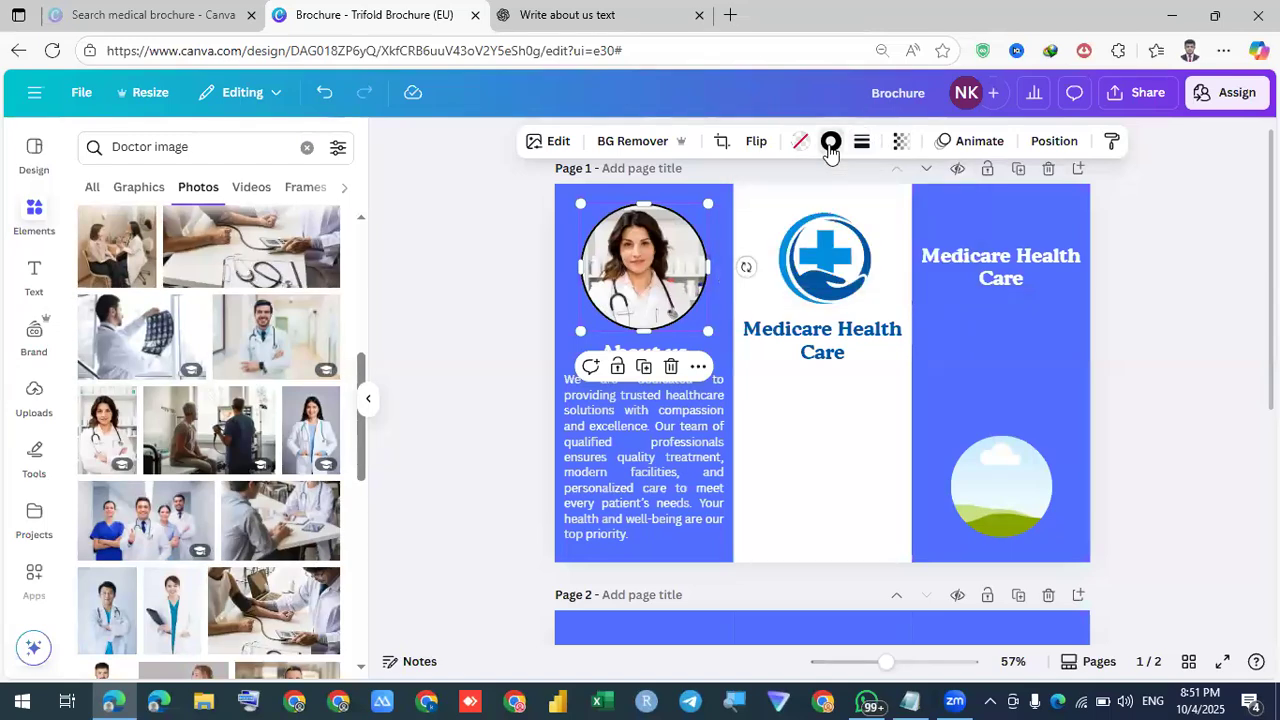
left_click(830, 142)
left_click(286, 266)
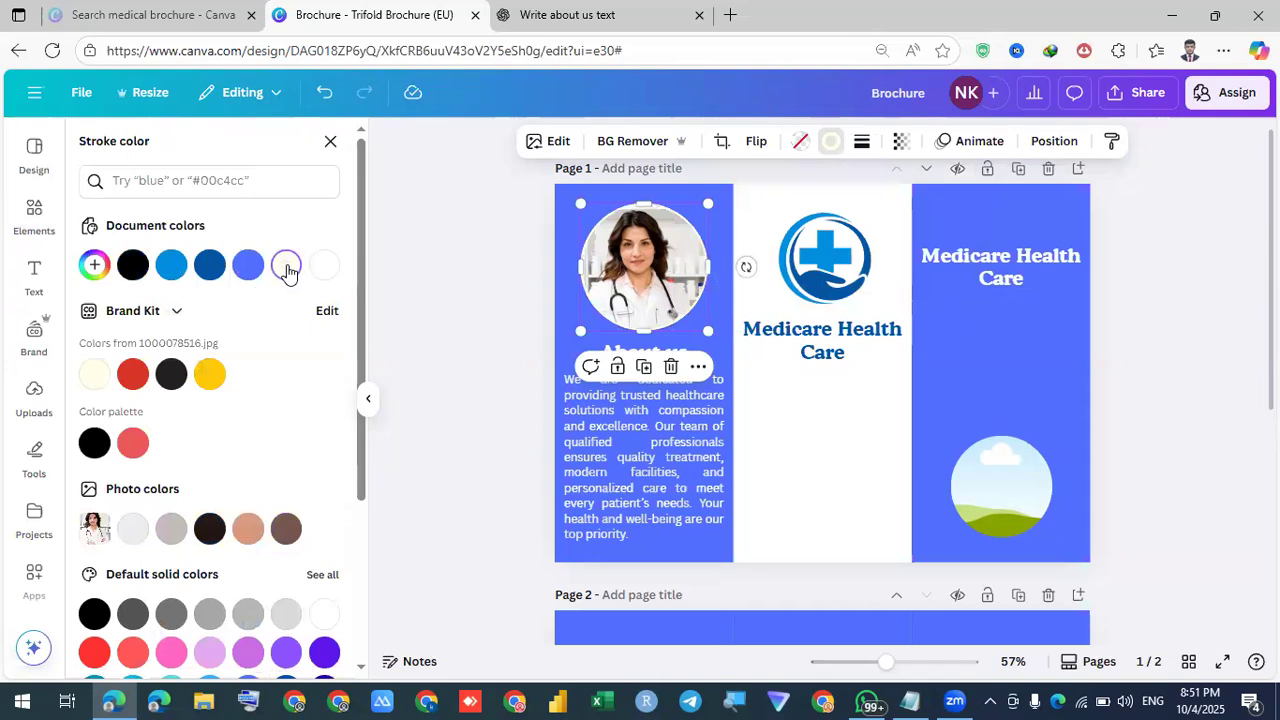
left_click(527, 336)
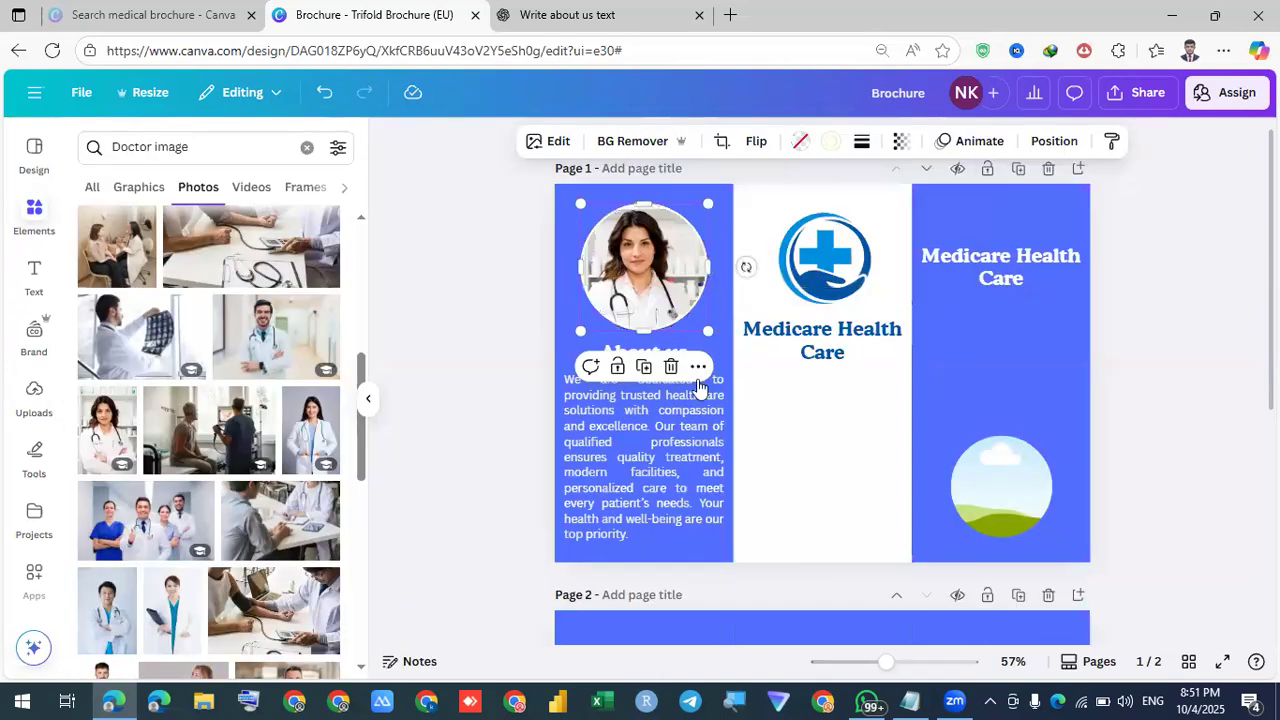
left_click(995, 491)
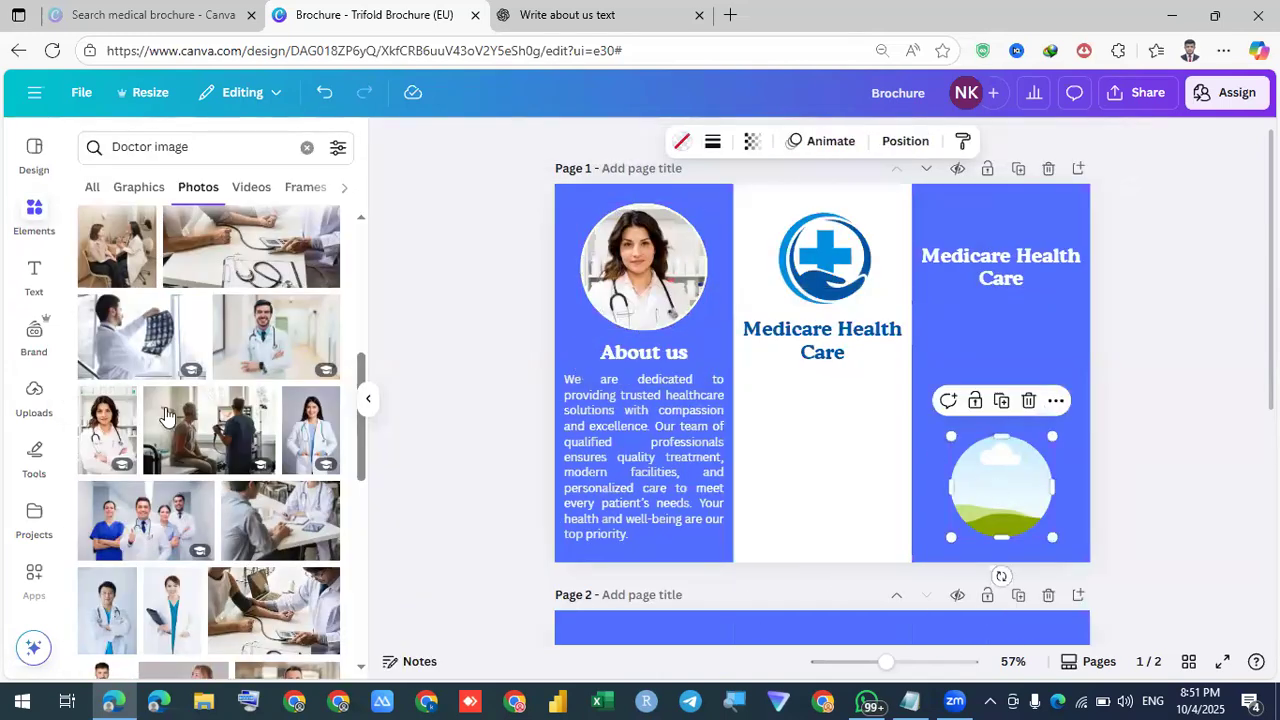
Drop the photo of hands holding medicine vials into the right panel's circle frame
scroll(200, 392, "down", 5)
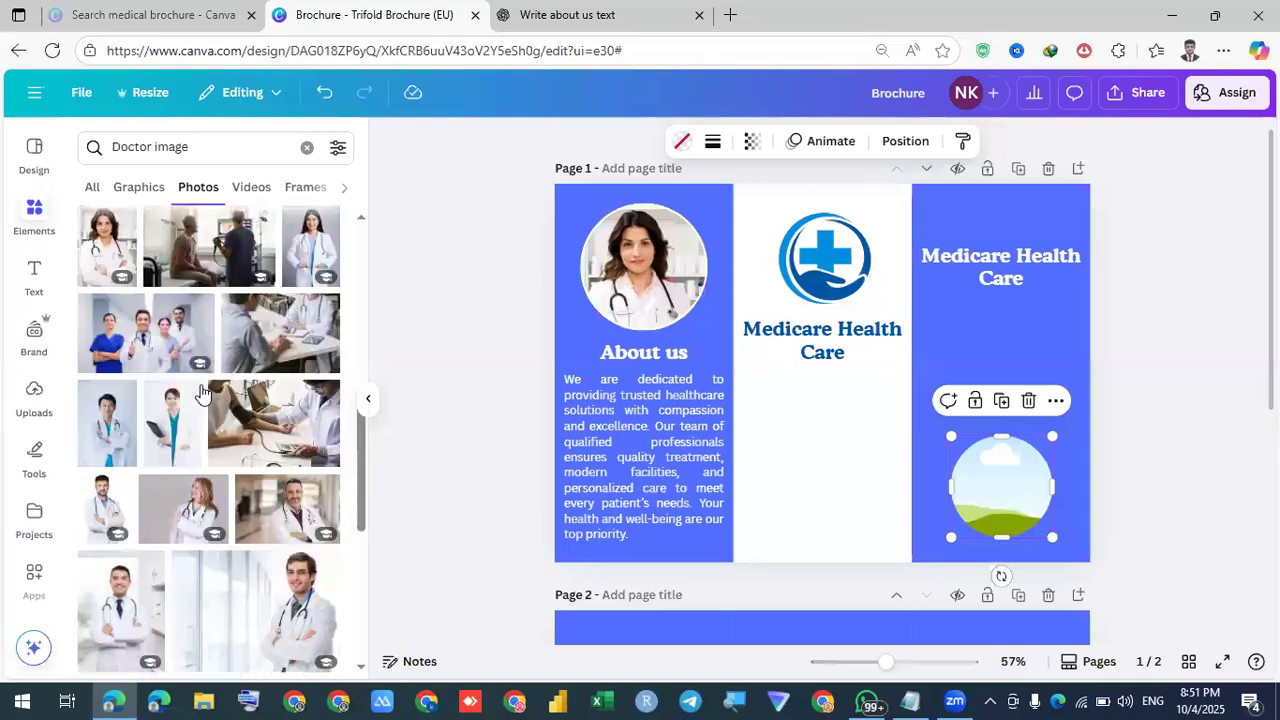
scroll(200, 392, "down", 7)
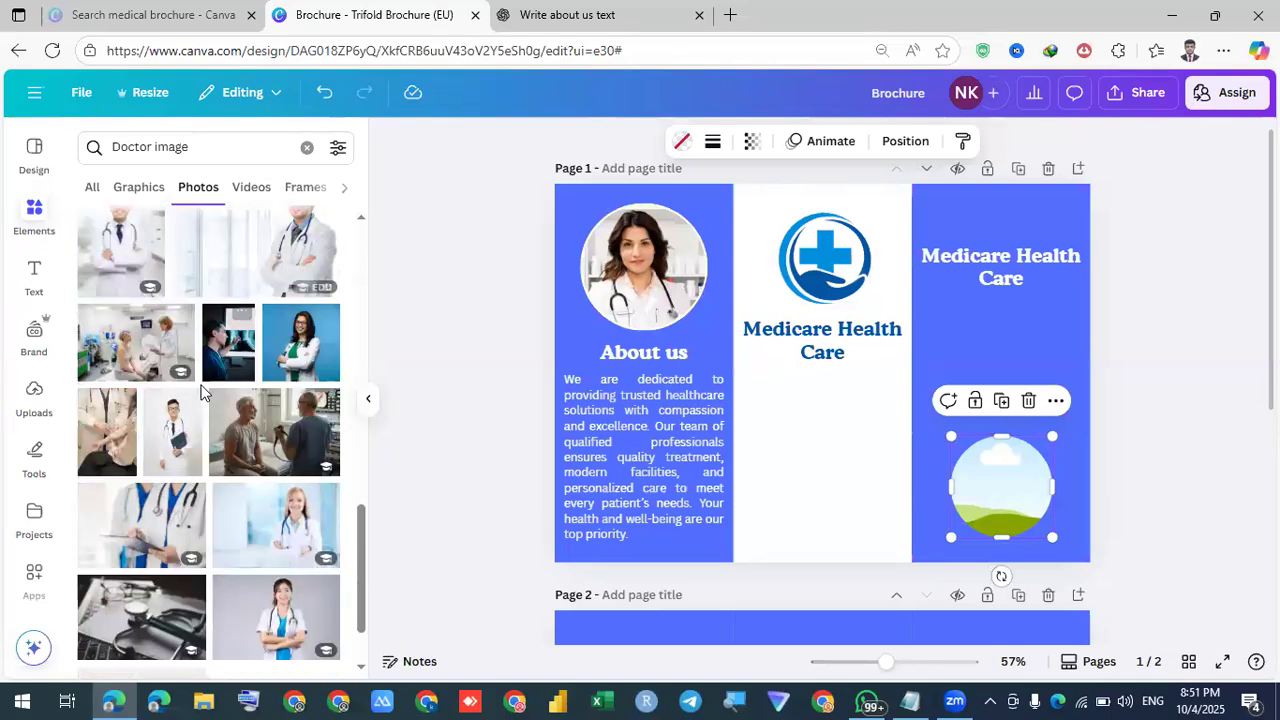
scroll(200, 392, "down", 5)
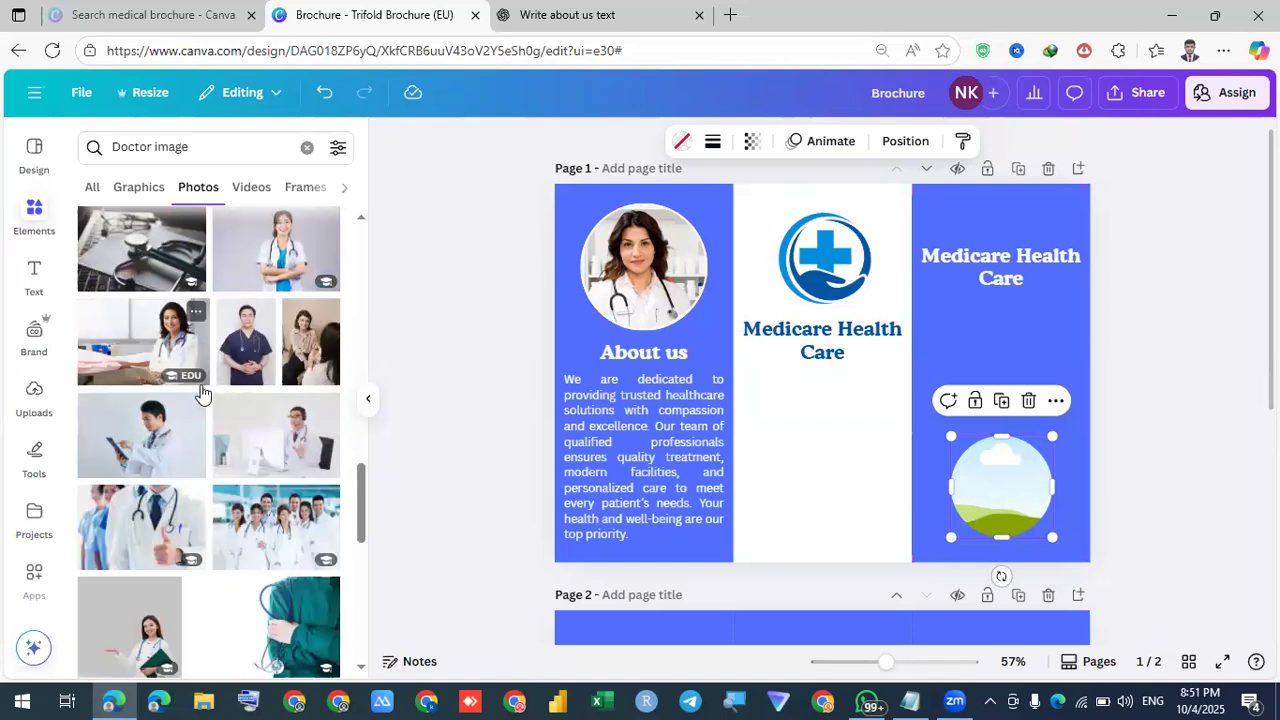
scroll(202, 392, "down", 8)
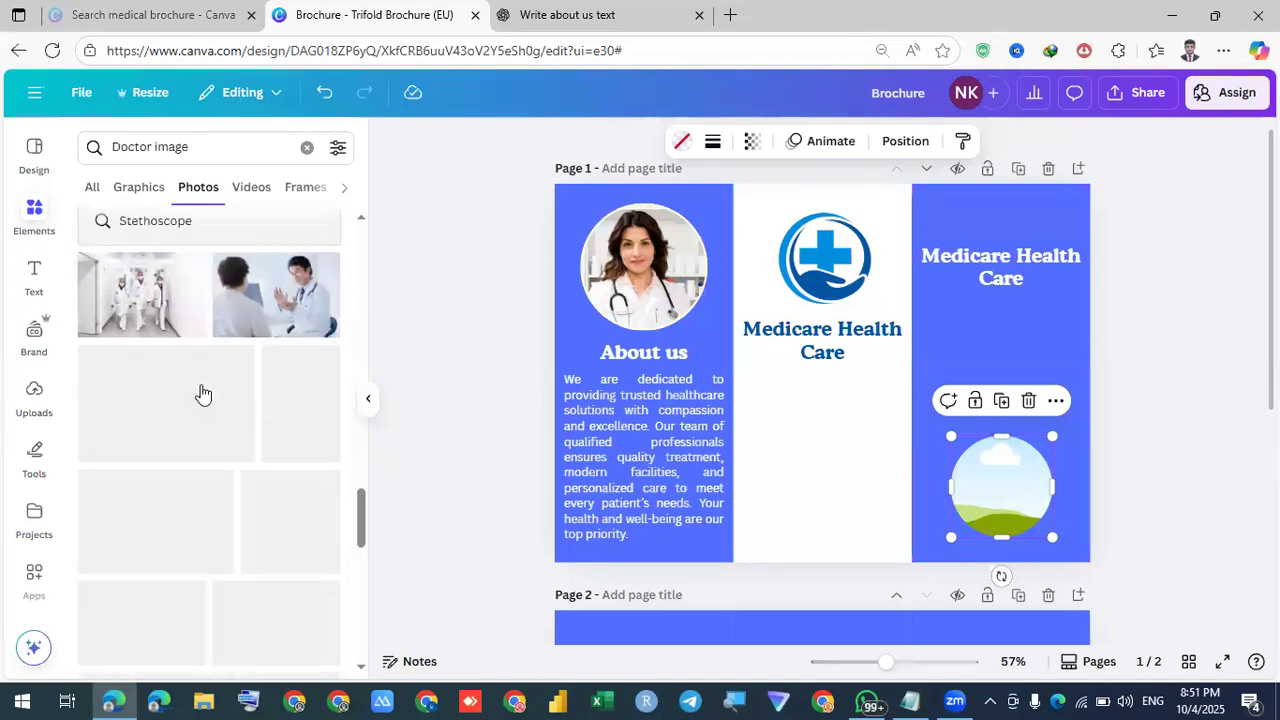
scroll(200, 392, "down", 10)
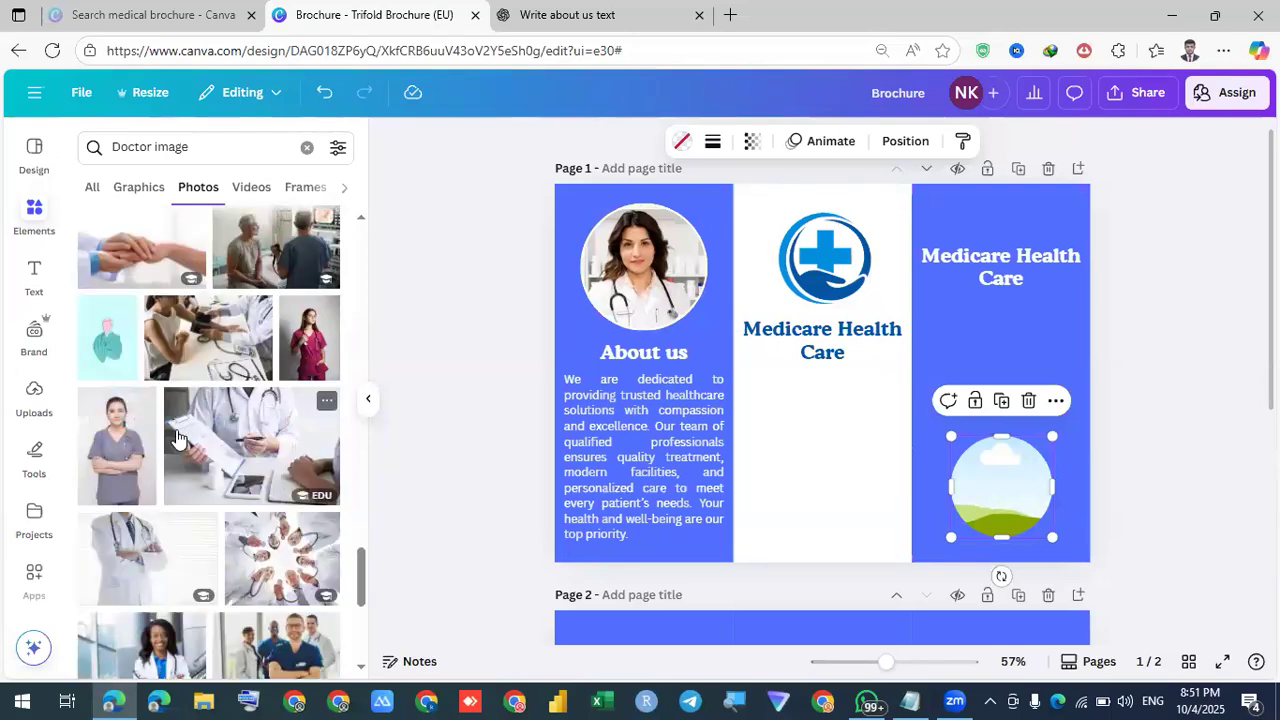
scroll(175, 450, "down", 3)
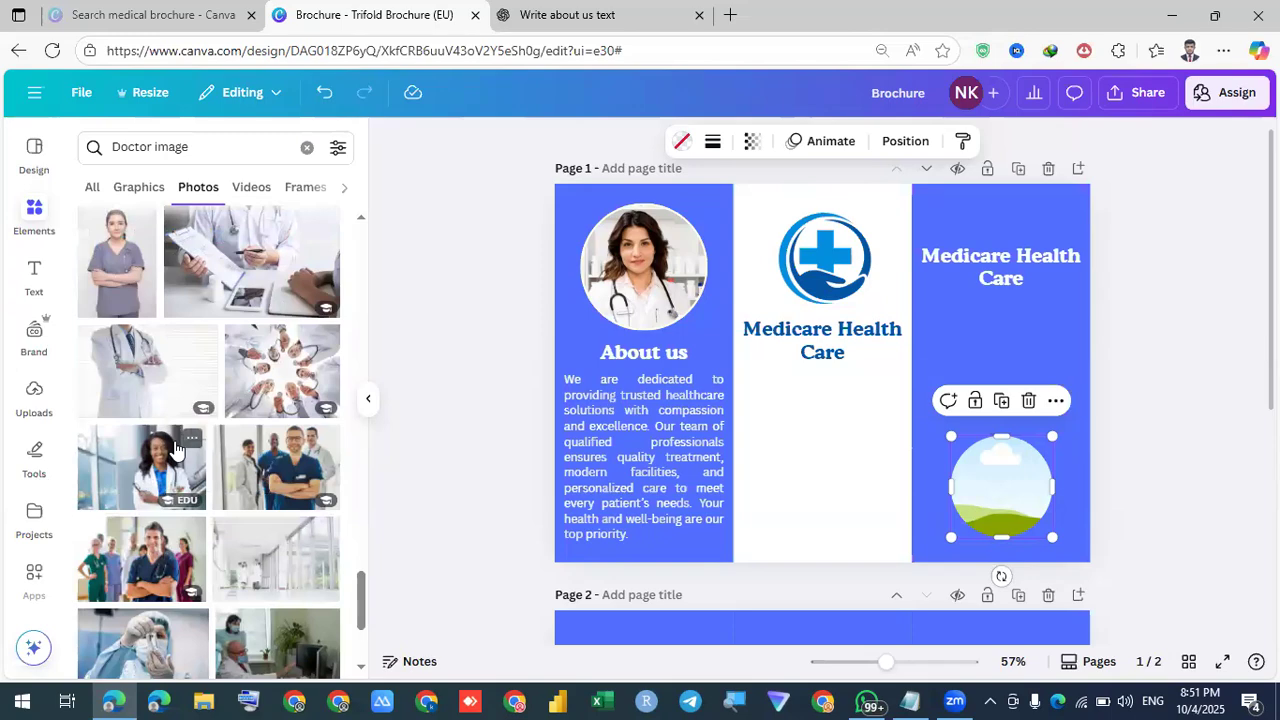
scroll(175, 449, "down", 5)
scroll(175, 449, "down", 4)
left_click_drag(168, 408, 1016, 490)
left_click(1177, 429)
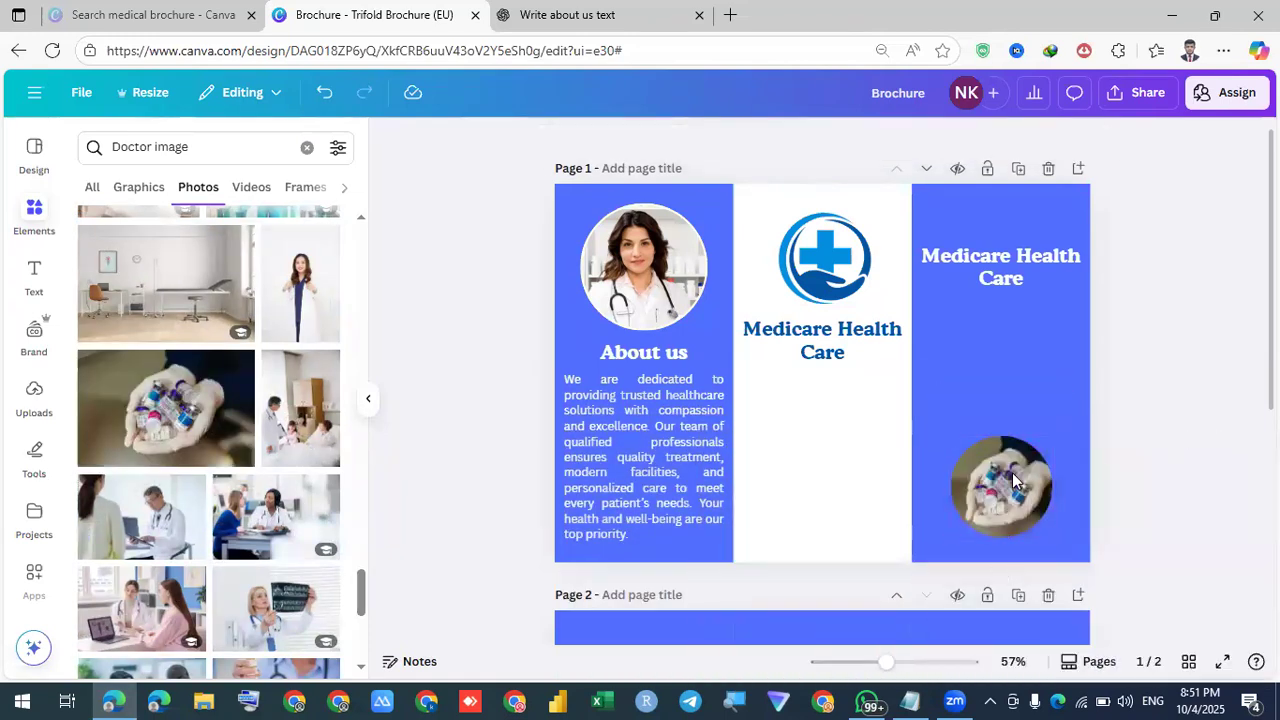
left_click(1010, 482)
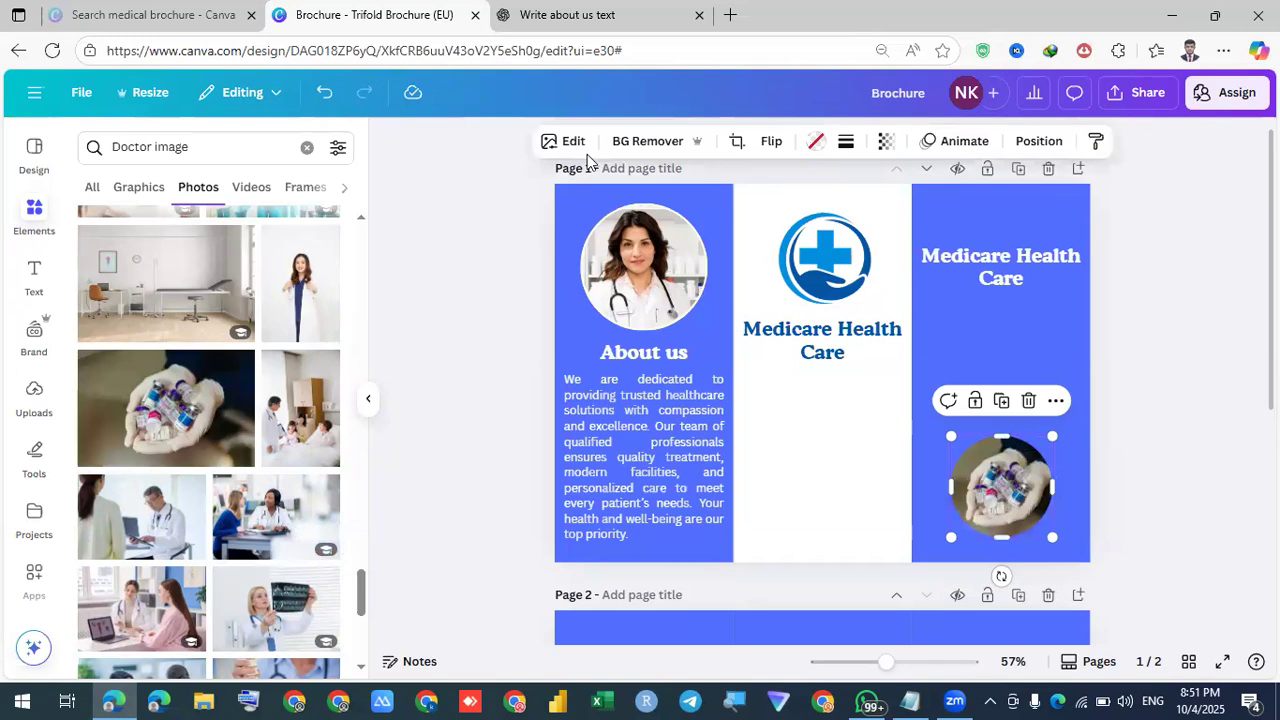
Give the vials photo a solid weight-4 border
left_click(846, 141)
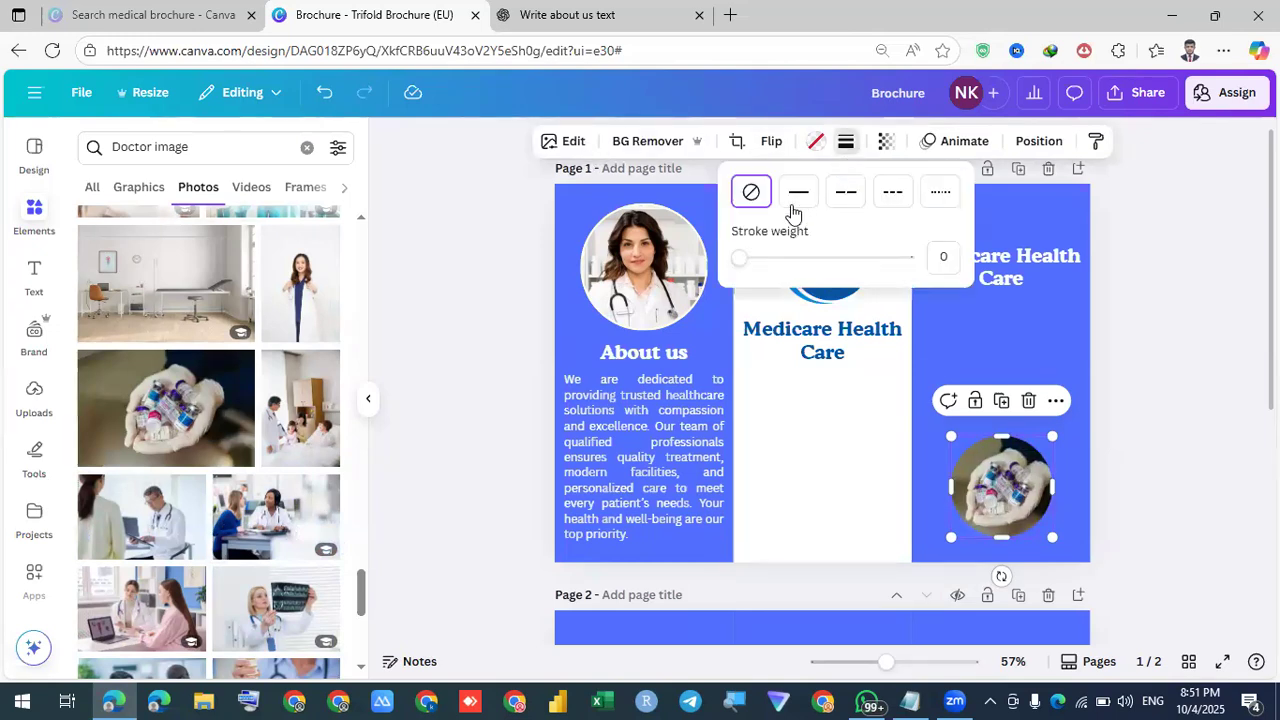
left_click(796, 198)
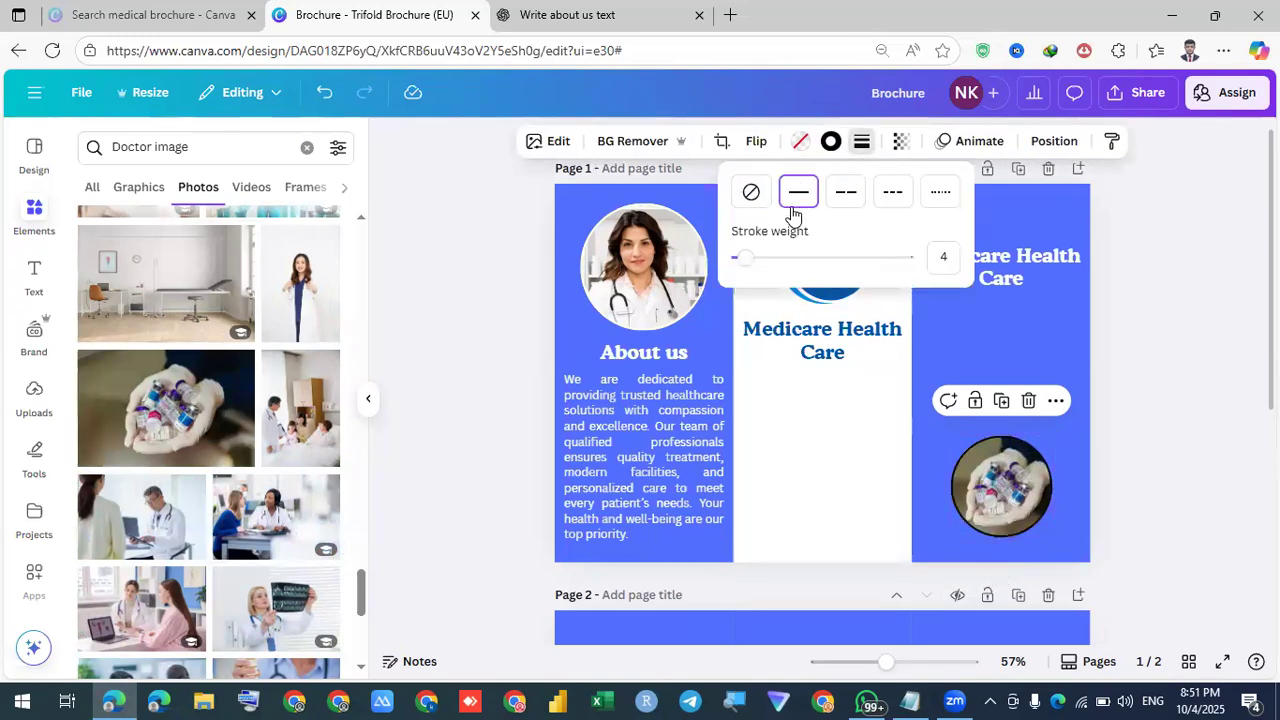
left_click(835, 147)
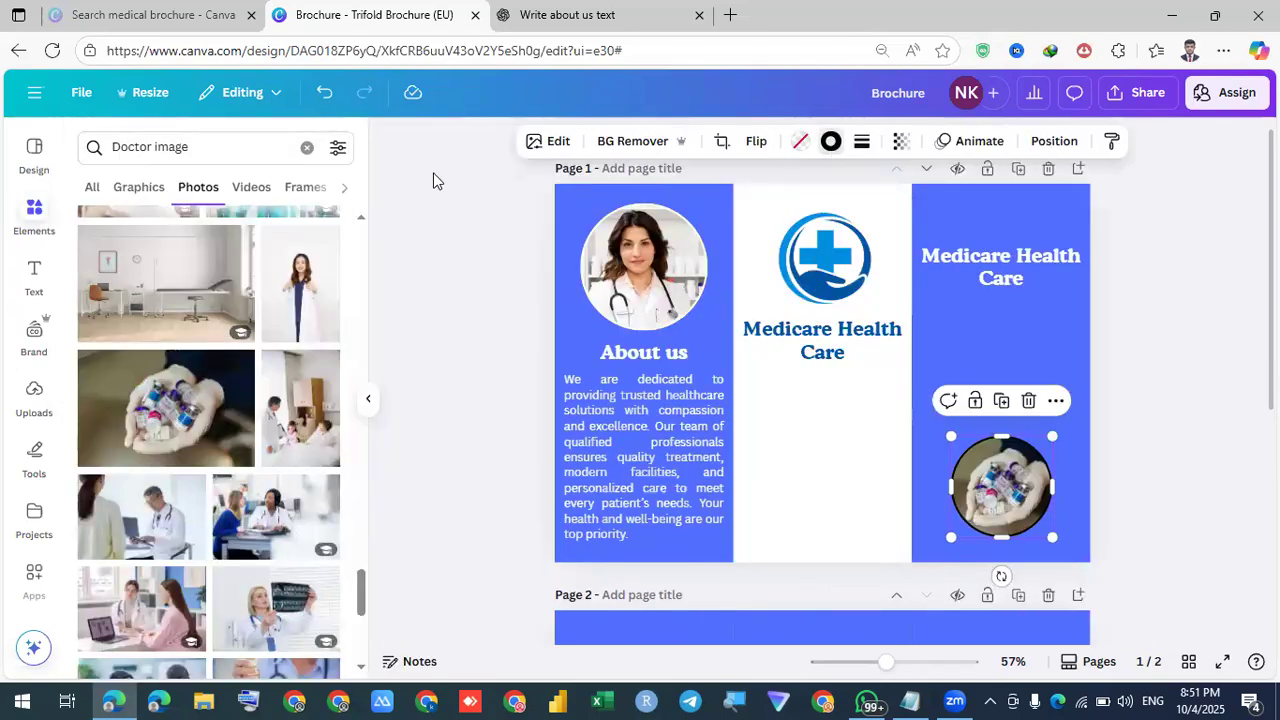
Colour the vials photo's border cream and finish its styling
left_click(286, 264)
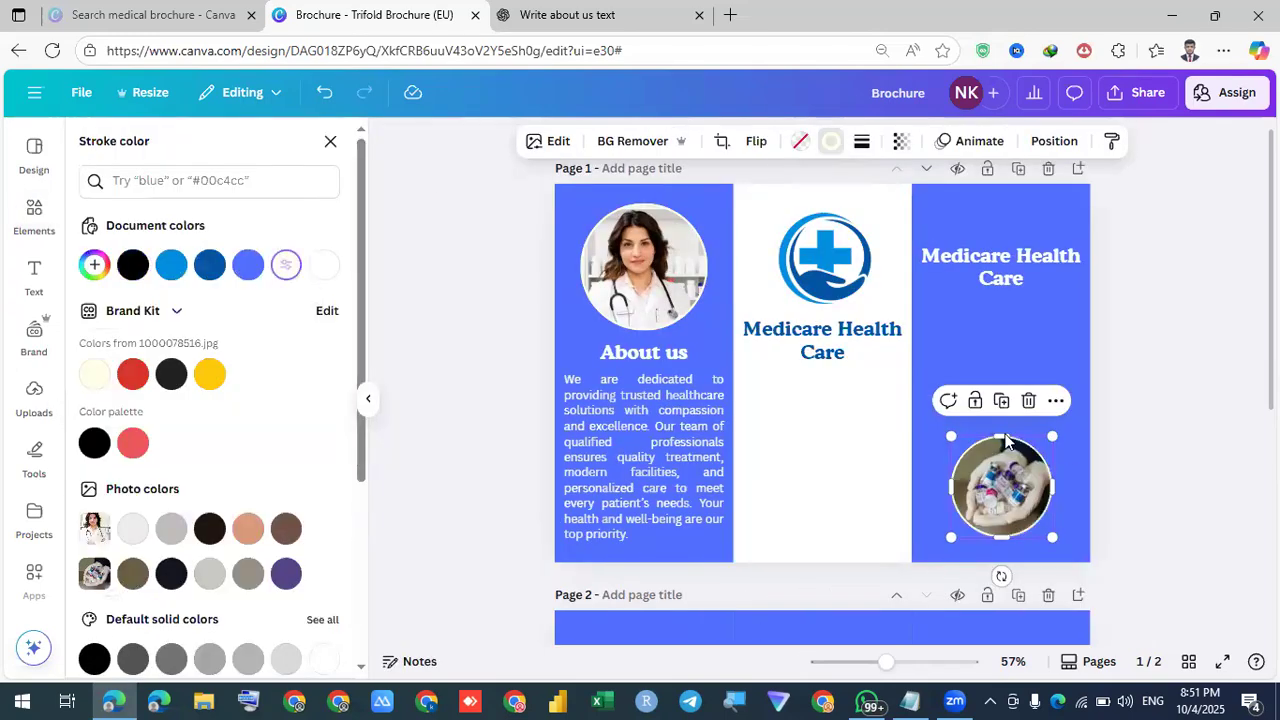
left_click(1190, 418)
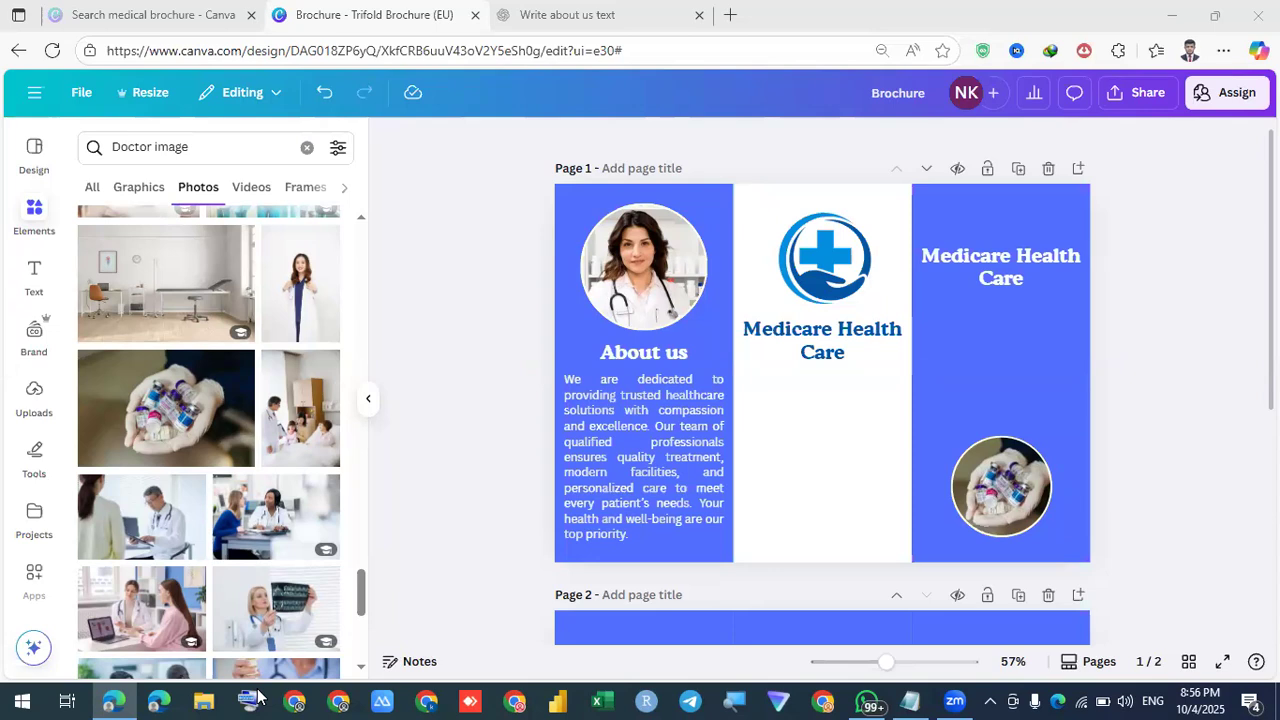
left_click(1154, 371)
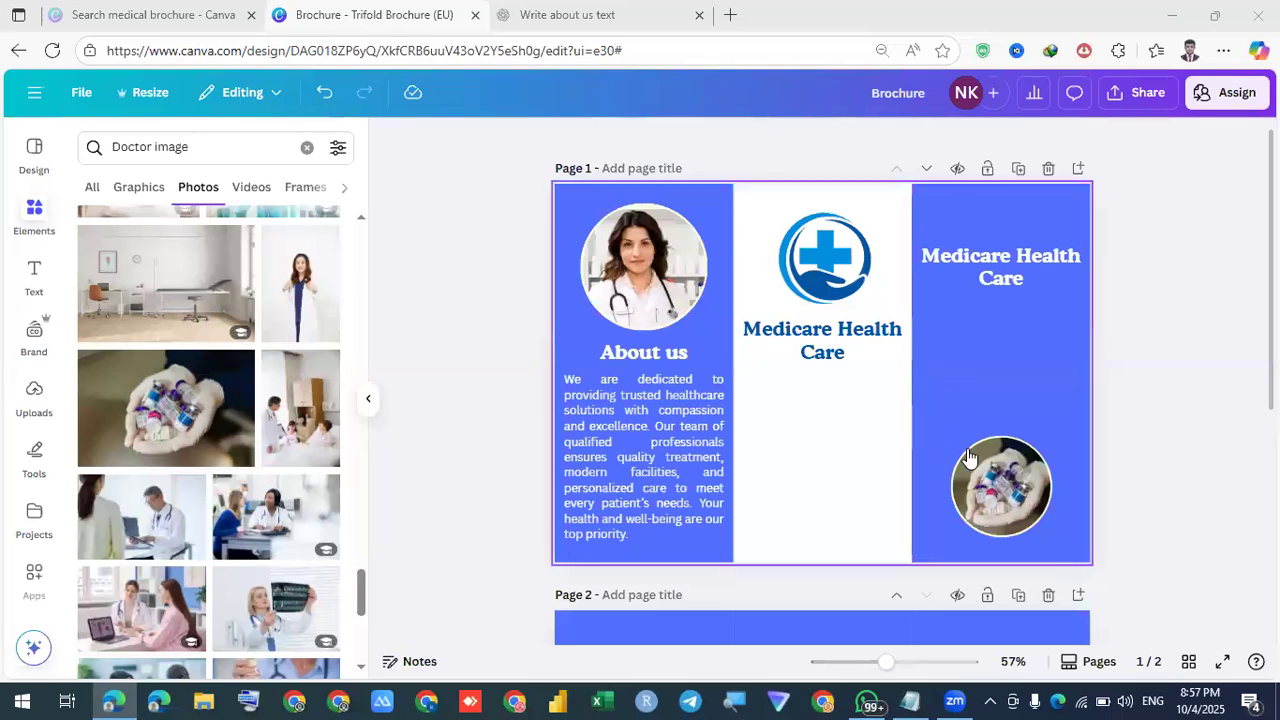
Duplicate the centre title below itself and turn the copy into a 'Contact us' heading
left_click(784, 353)
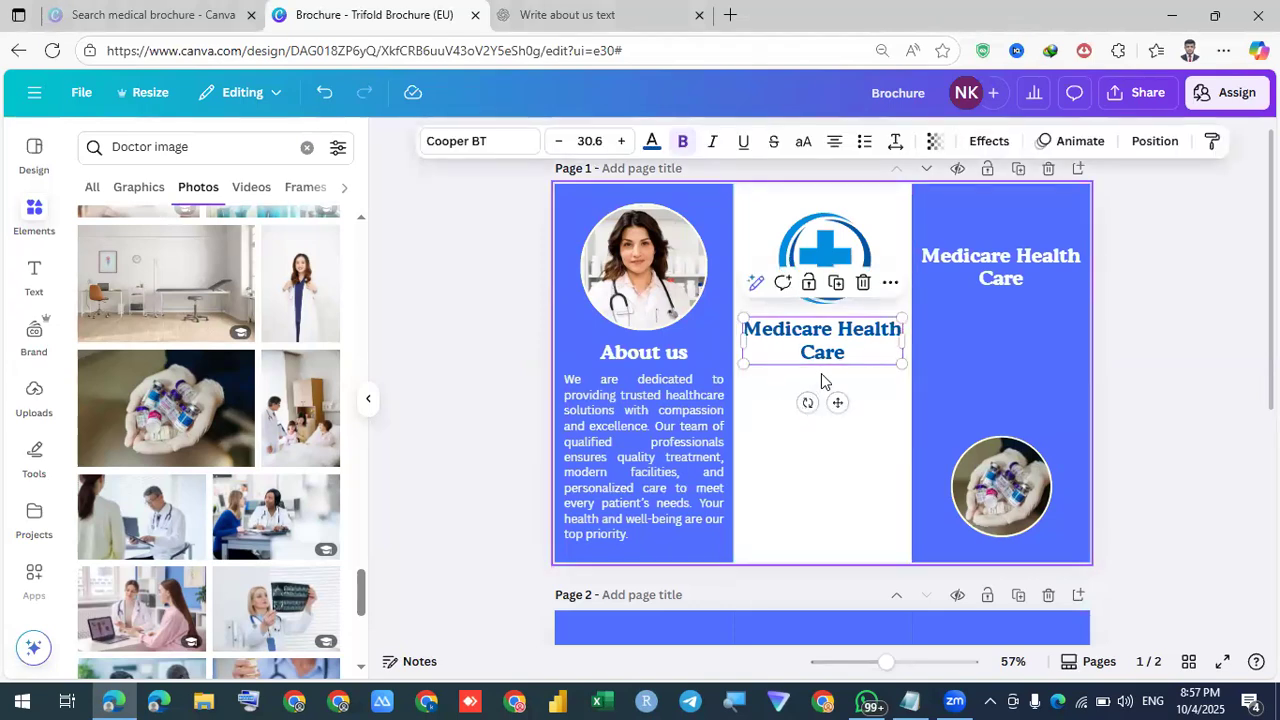
left_click_drag(823, 354, 828, 429)
scroll(828, 429, "up", 5)
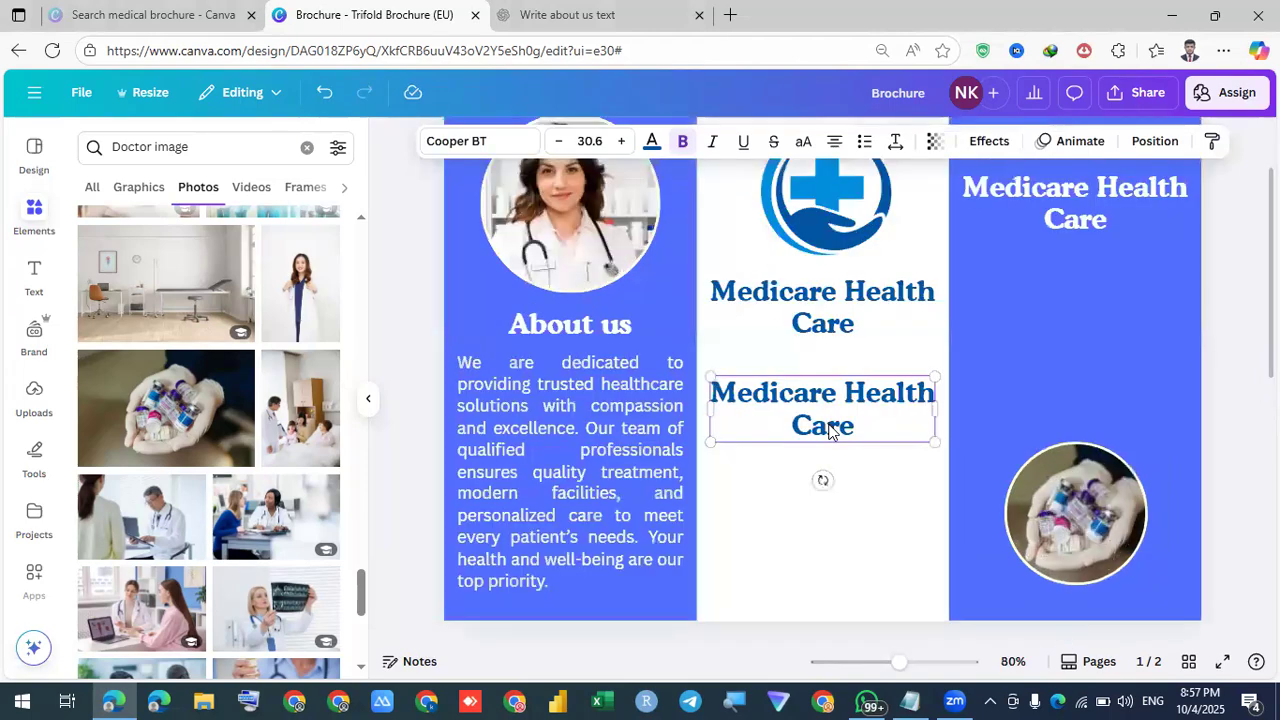
double_click(824, 409)
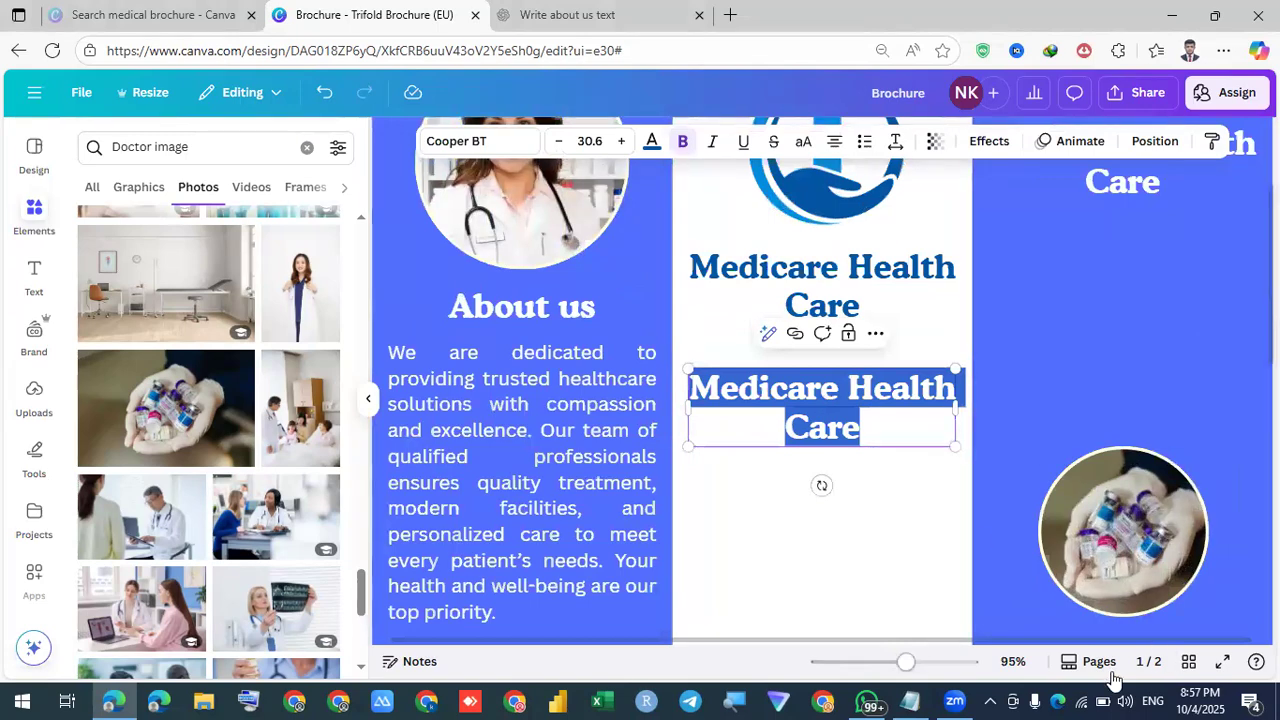
mouse_move(906, 661)
left_mouse_down()
mouse_move(934, 661)
mouse_move(901, 661)
left_mouse_up()
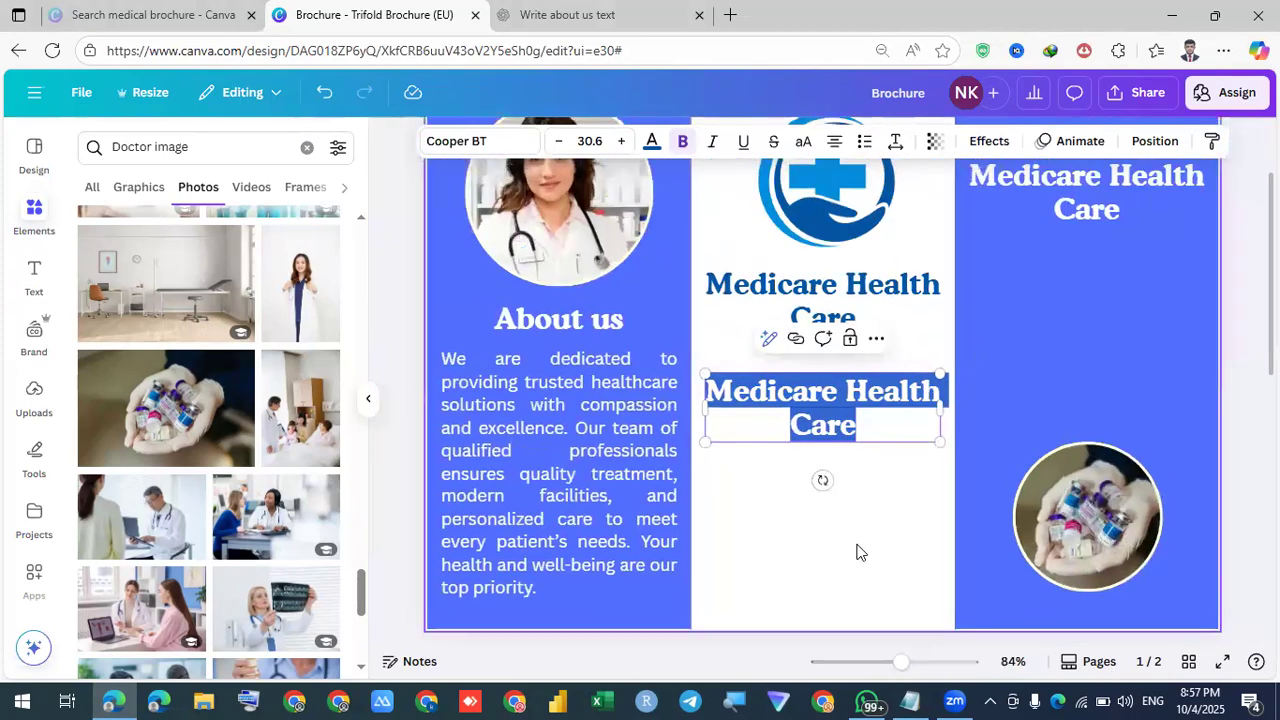
key("Delete")
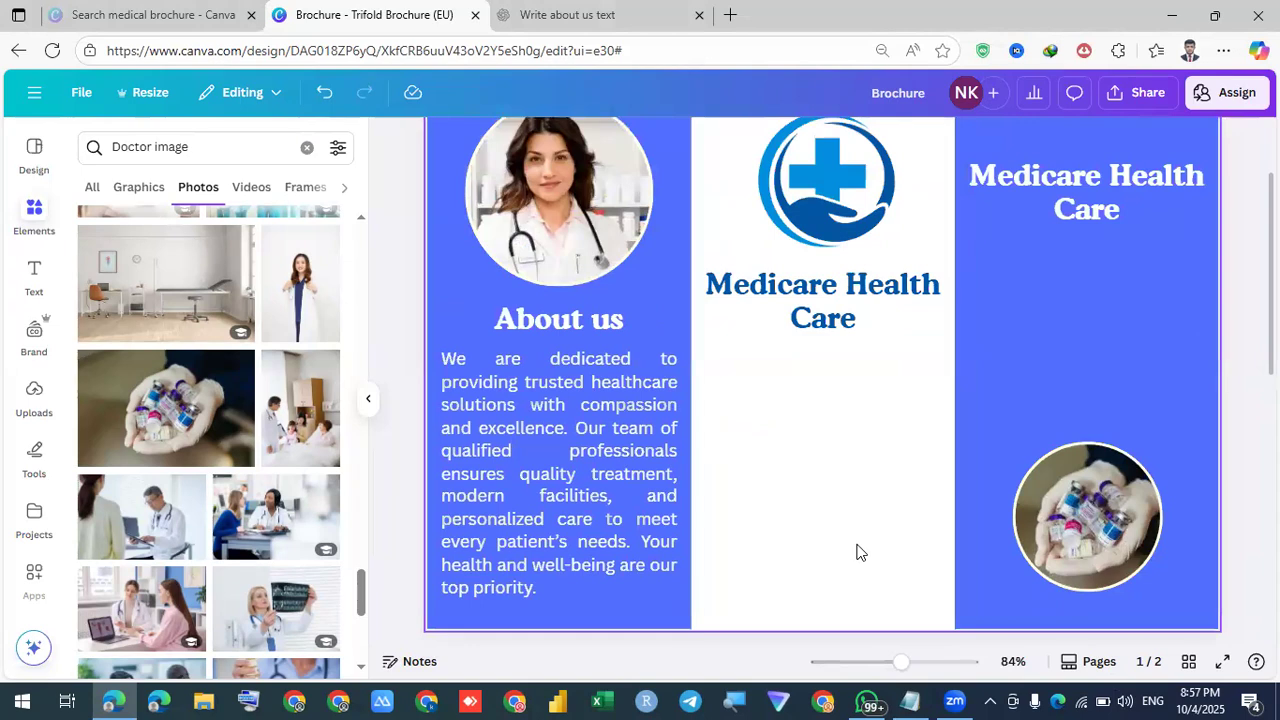
type("tct")
key("BackSpace")
key("BackSpace")
type("Co")
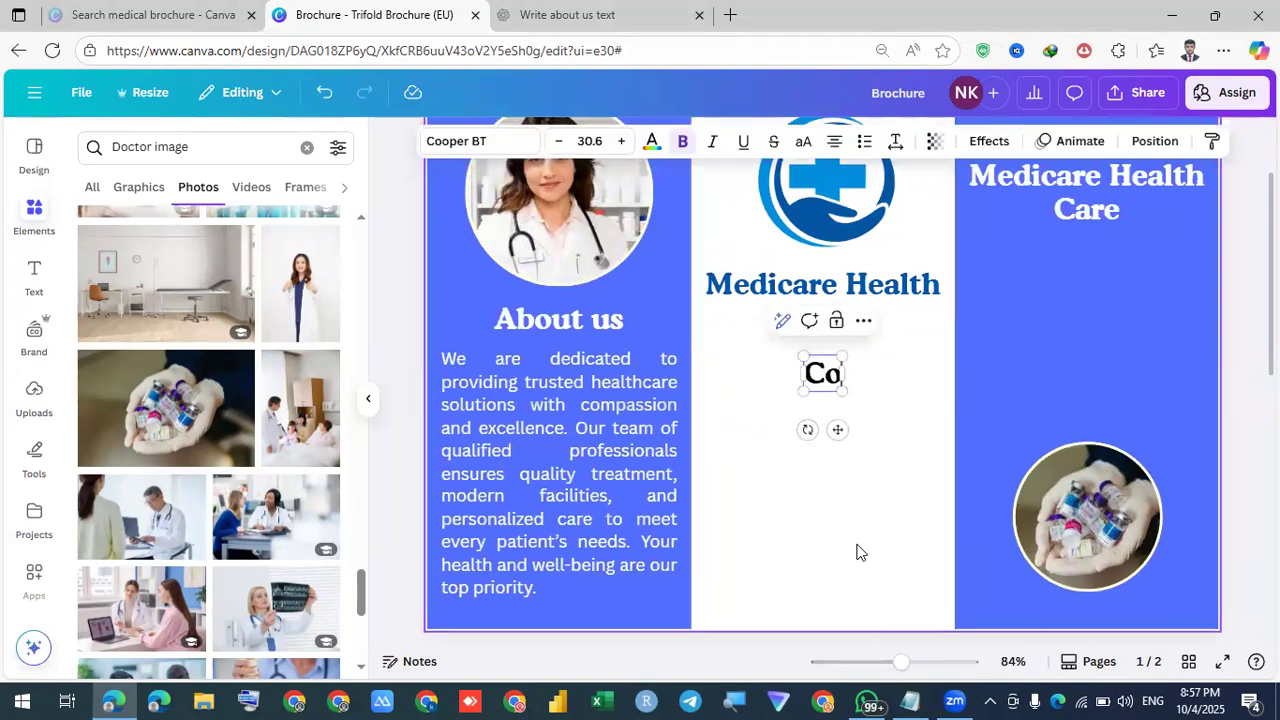
type("ntact")
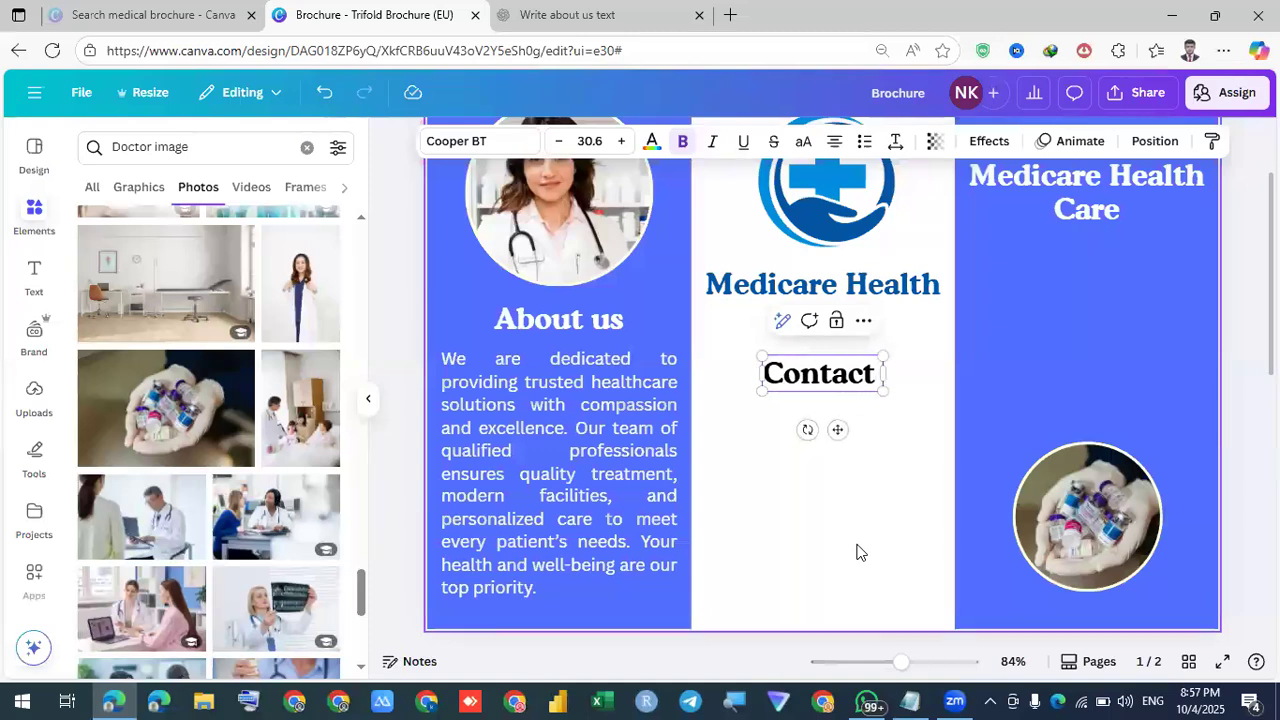
type(" us")
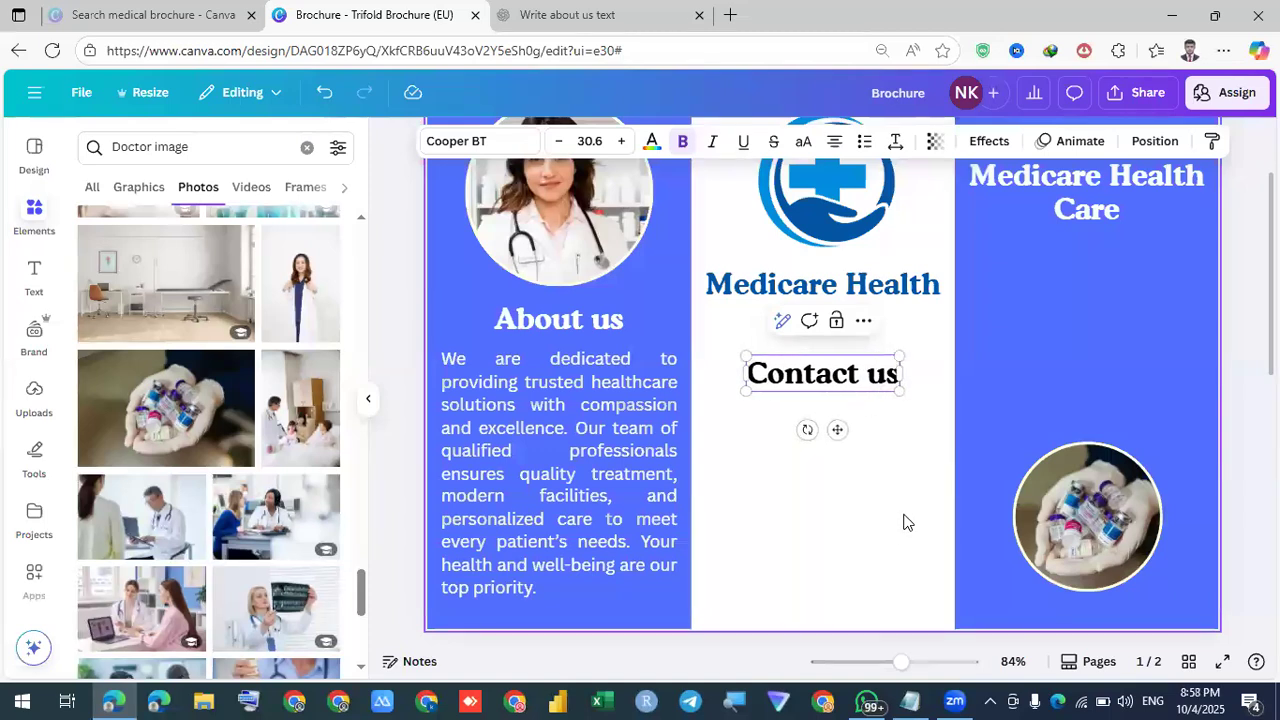
left_click(848, 406)
Set the Contact us heading to size 25 in dark blue
left_click(840, 378)
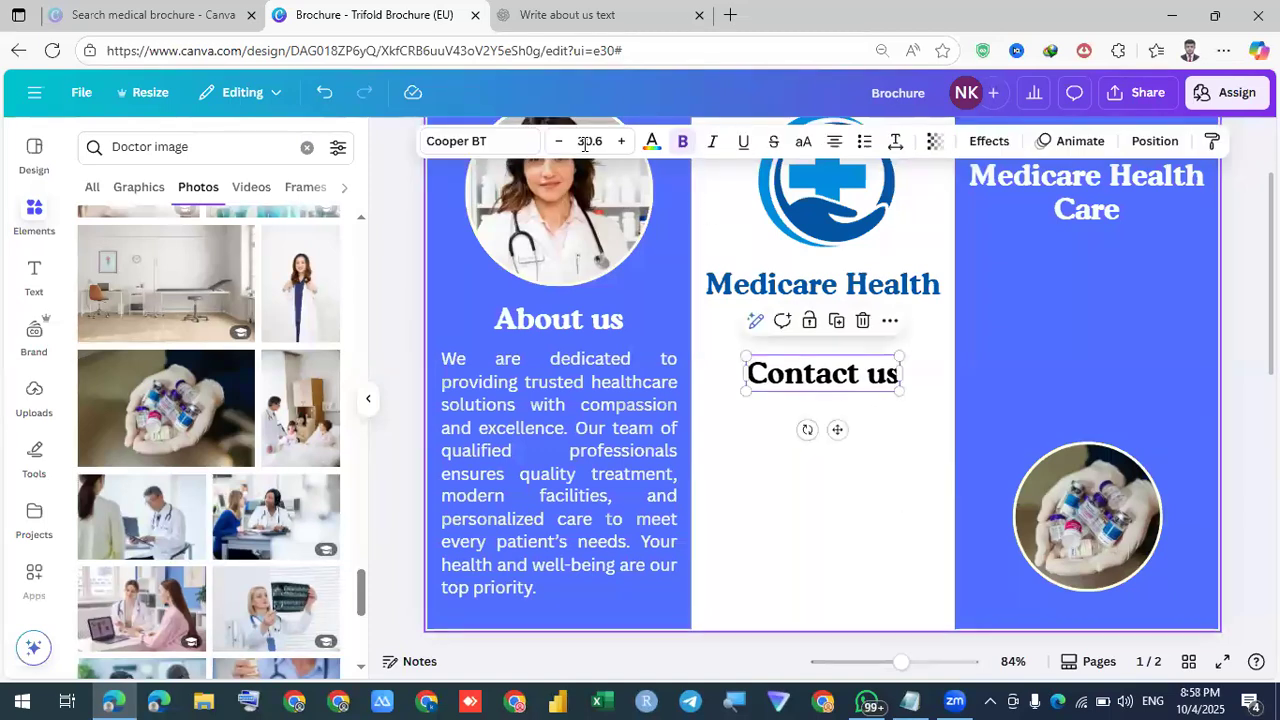
left_click(588, 141)
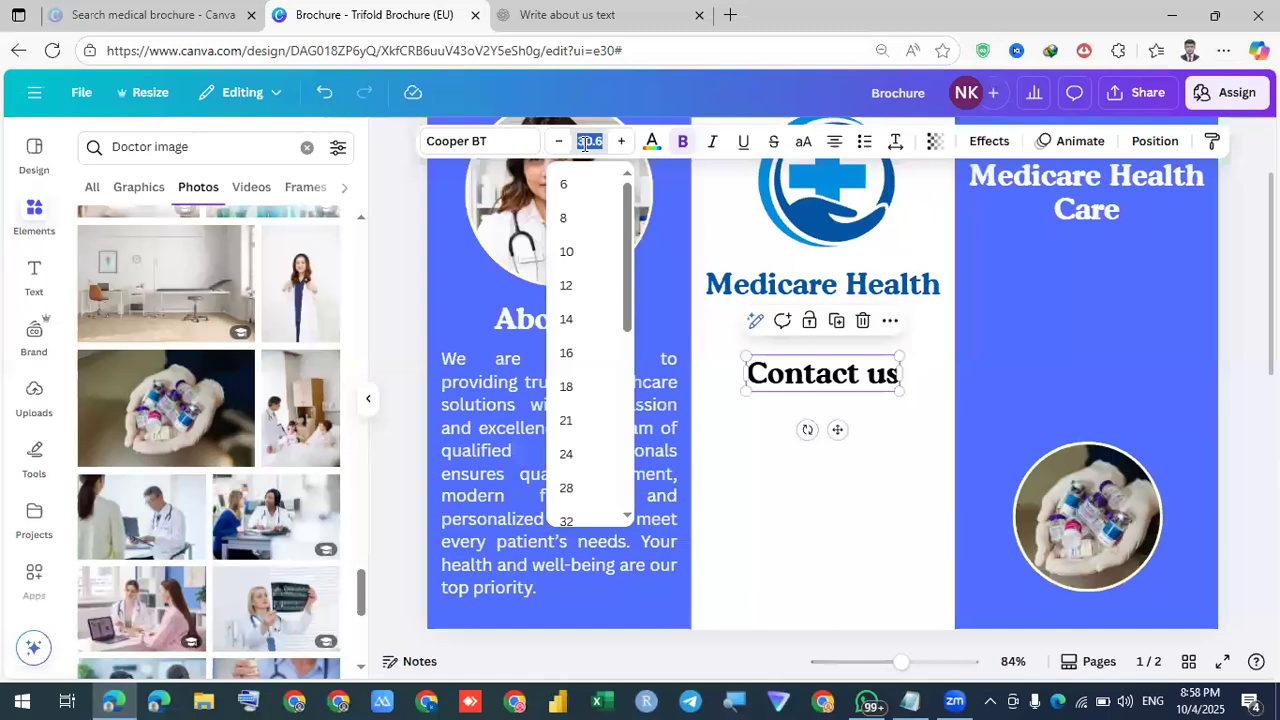
type("25")
key("Return")
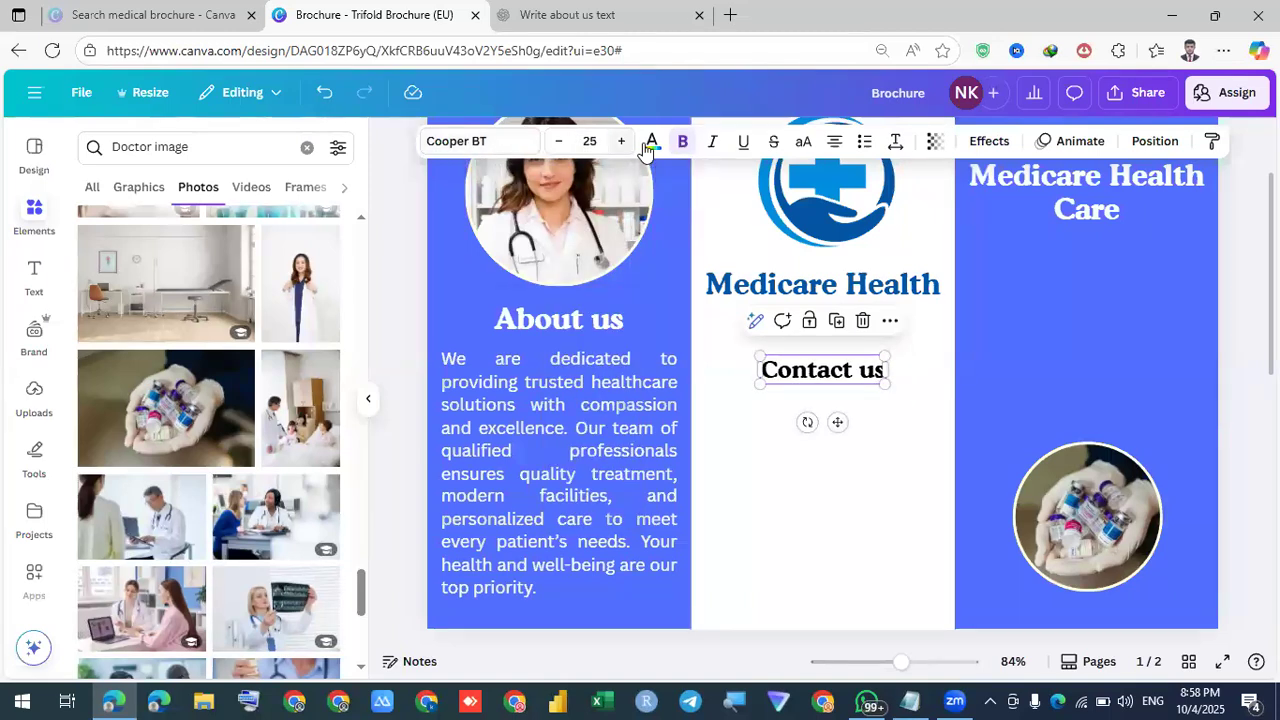
left_click(248, 273)
left_click(214, 270)
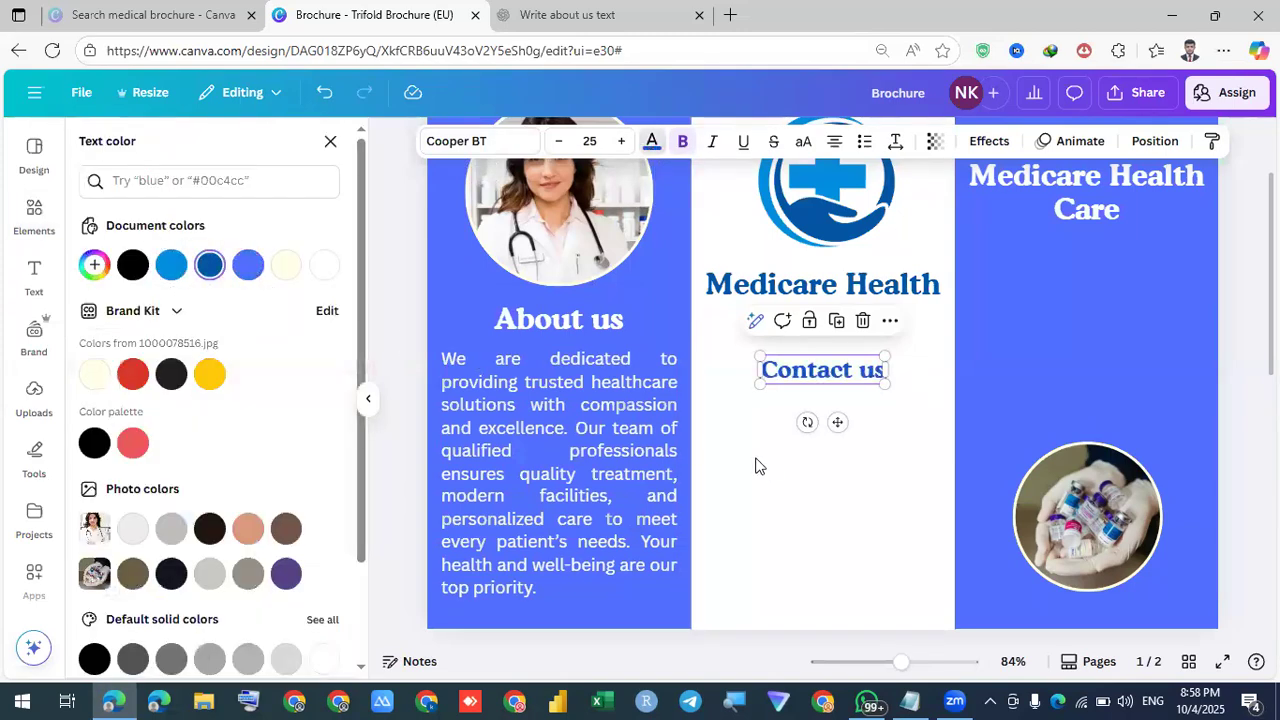
left_click(776, 469)
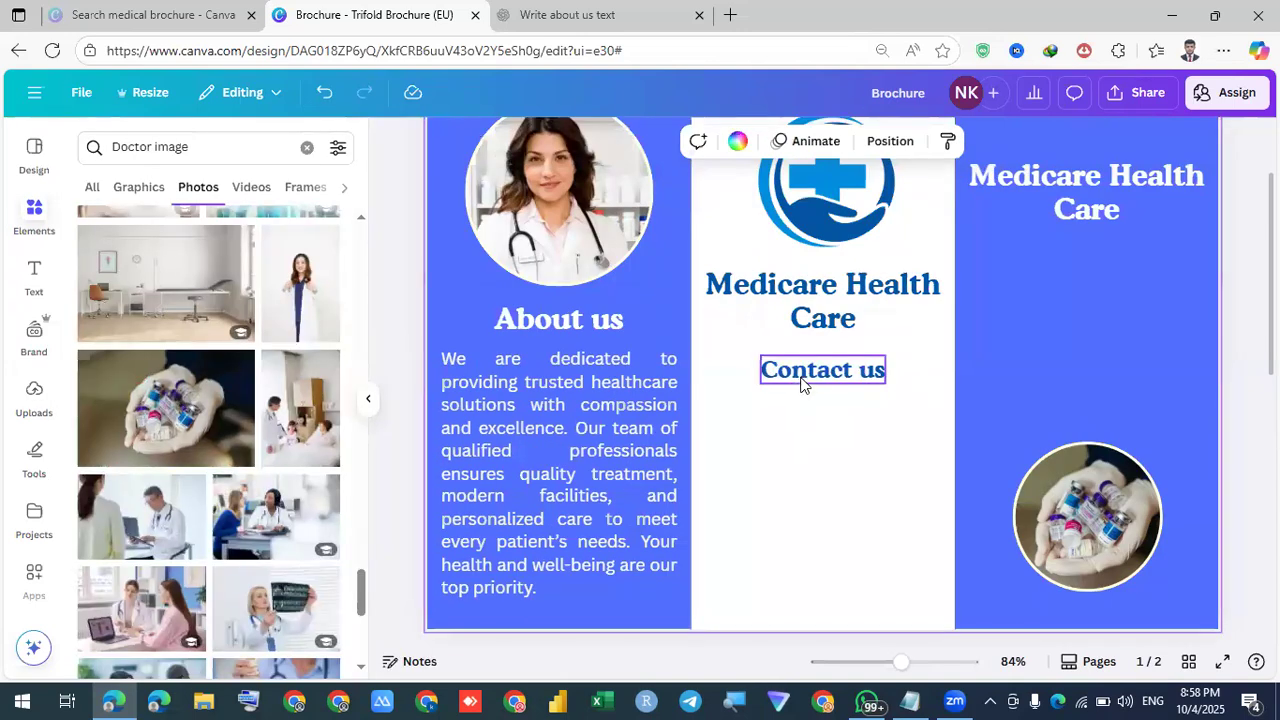
Nudge the Contact us heading into place and drag a copy beneath it
left_click(800, 385)
left_click_drag(800, 385, 801, 384)
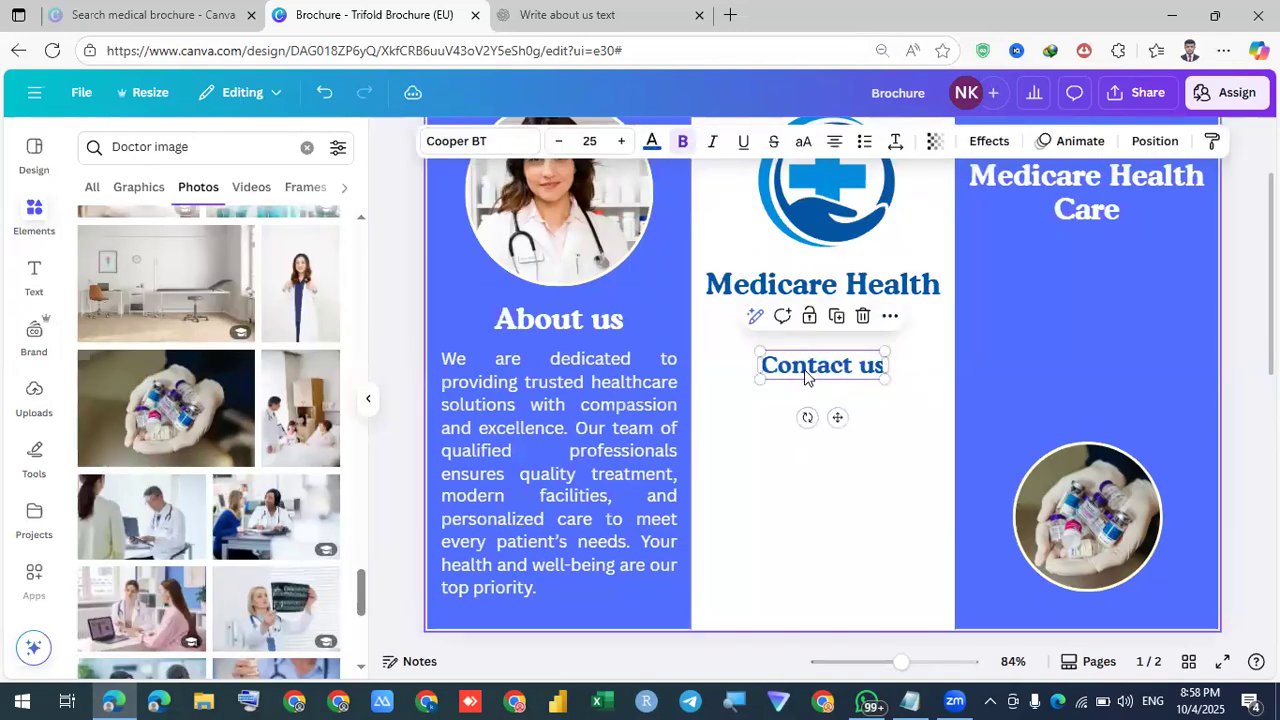
left_click_drag(796, 412, 746, 405)
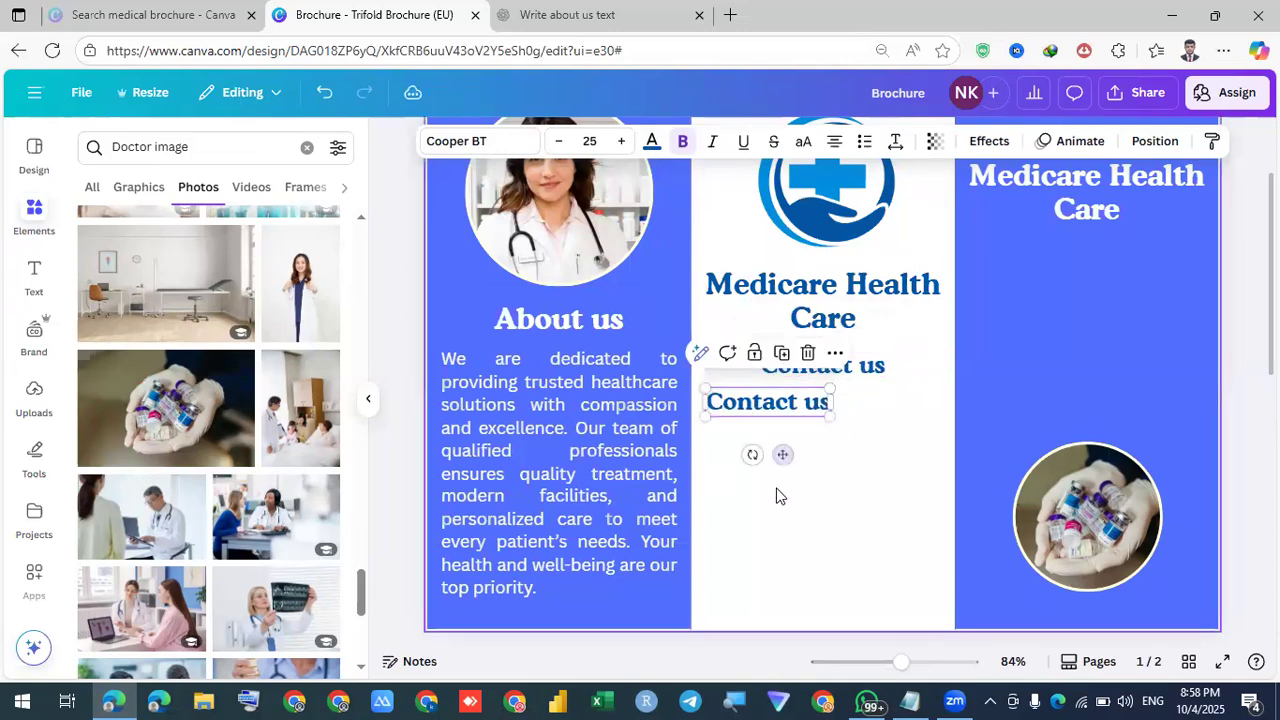
Unbold the copied heading, shrink it to size 22, and align it with the column's left edge
left_click(776, 490)
left_click(770, 412)
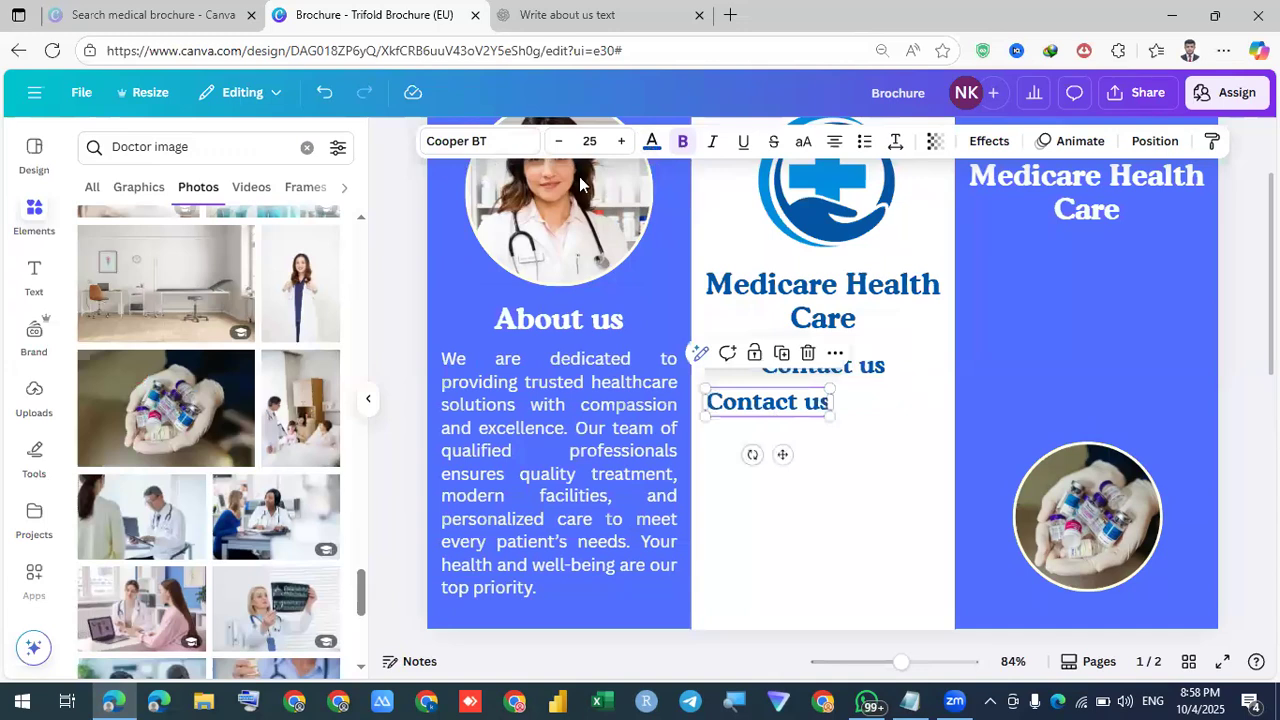
left_click(683, 141)
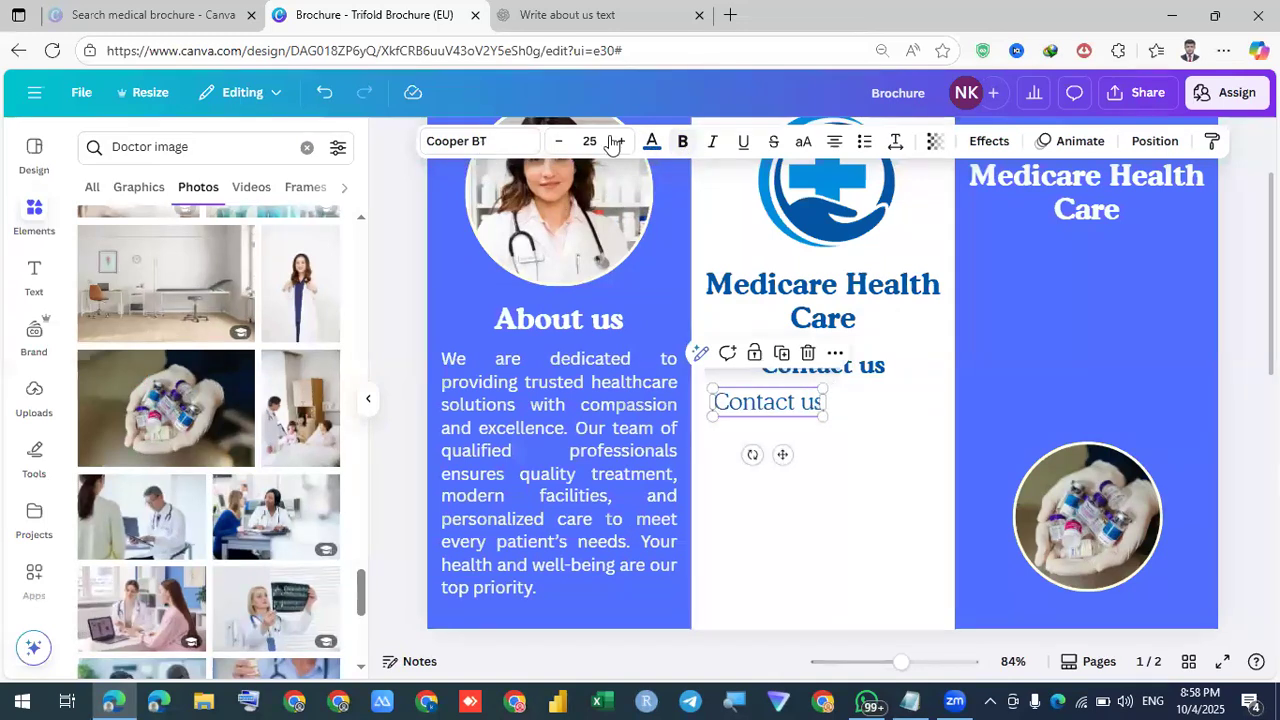
left_click(558, 141)
left_click(558, 141)
left_click(558, 141)
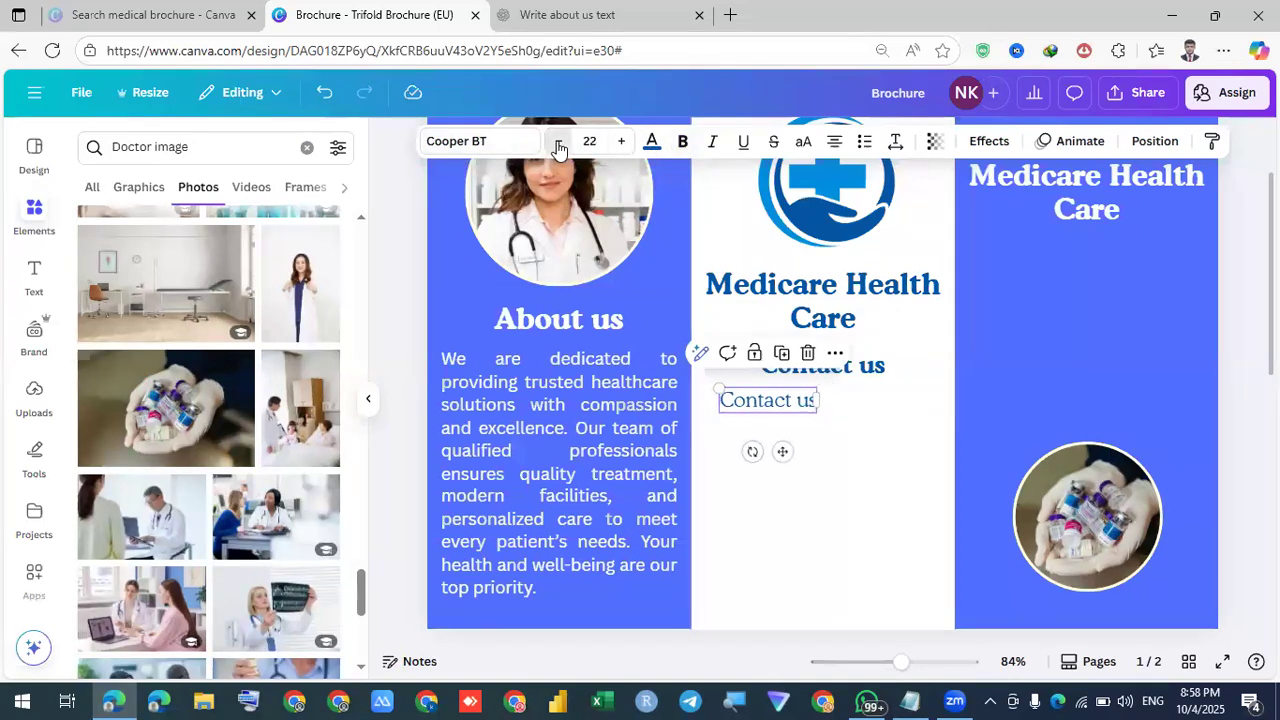
scroll(769, 494, "up", 1, "ctrl")
scroll(770, 388, "up", 1, "ctrl")
left_click_drag(757, 372, 729, 370)
Replace the copy's text with 'Phone:' followed by the contact phone number
double_click(729, 370)
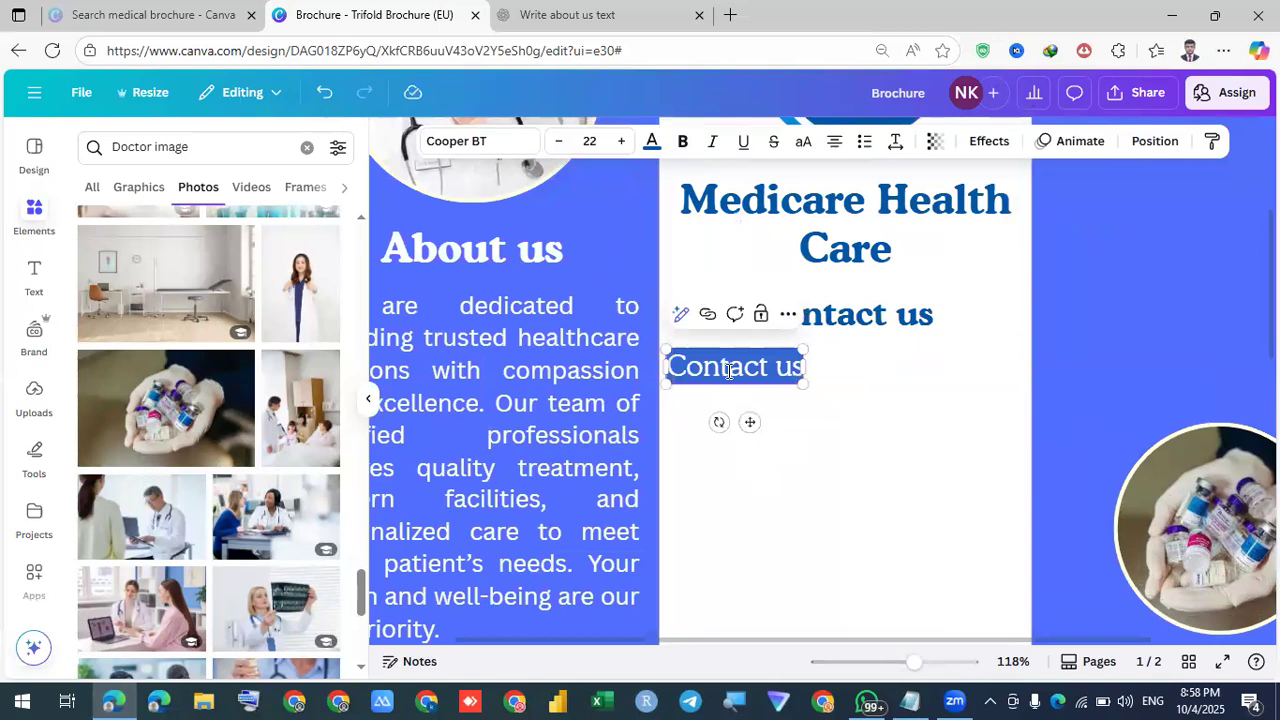
type("Phonb")
key("BackSpace")
type("n")
key("BackSpace")
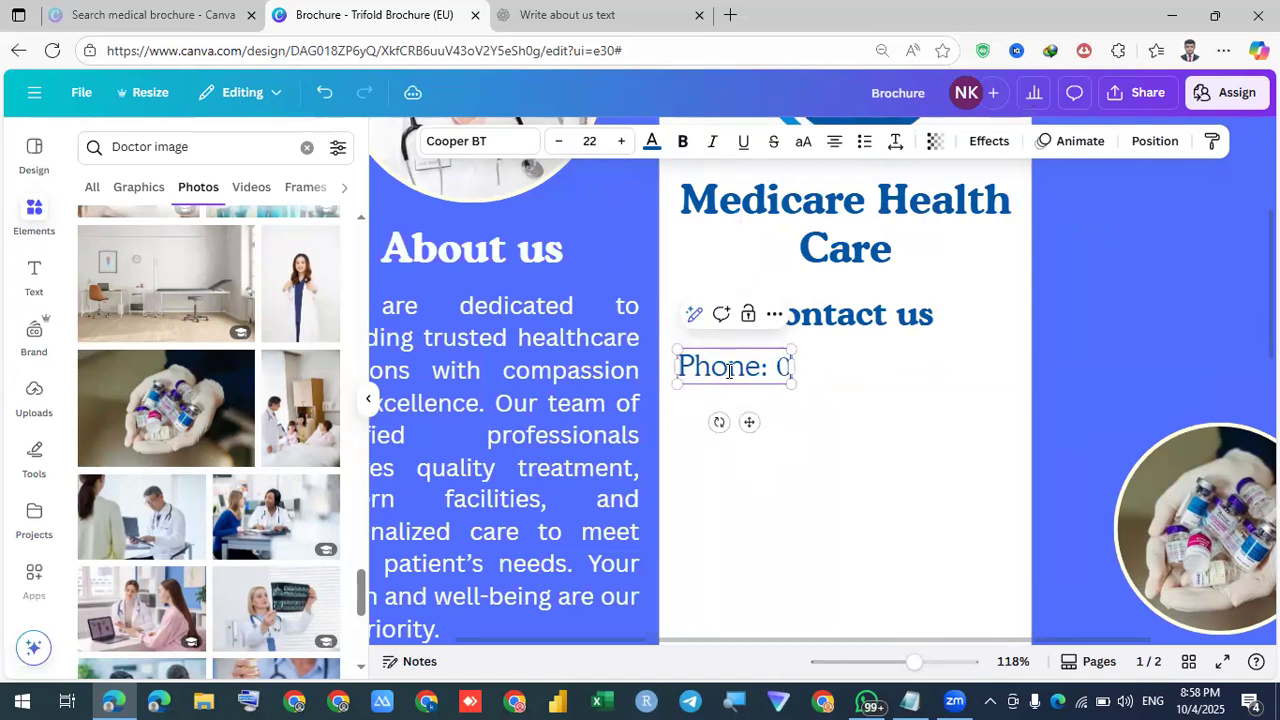
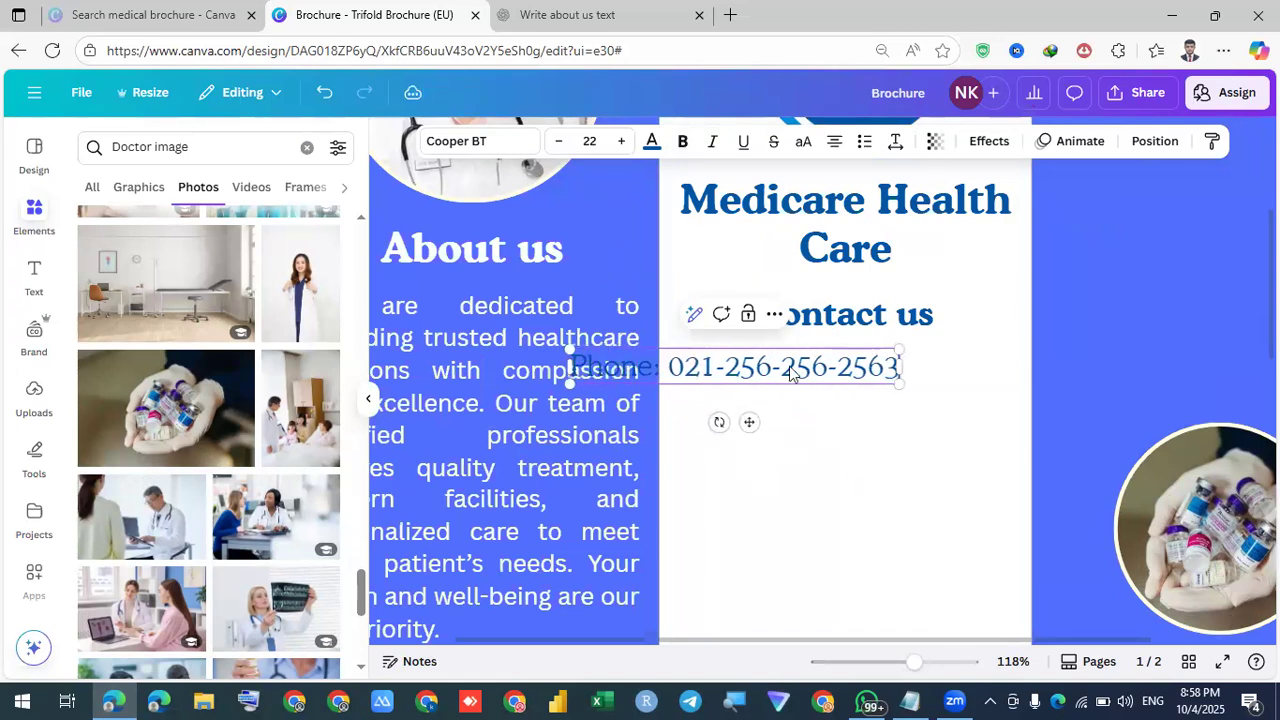
key("Escape")
Nudge the phone line right so it sits centred under Contact us
left_click(891, 366)
key("shift+Right")
key("shift+Right")
key("shift+Right")
key("shift+Right")
key("shift+Right")
key("shift+Right")
key("shift+Right")
key("shift+Right")
key("shift+Right")
key("shift+Right")
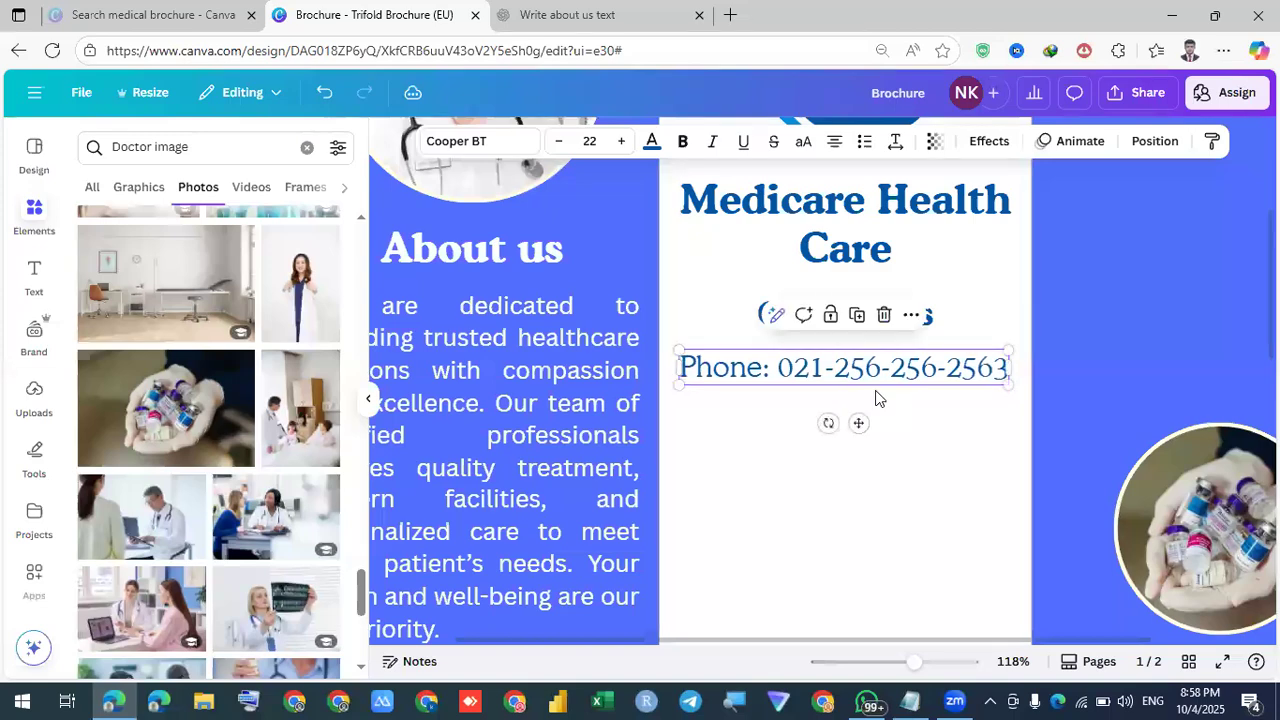
scroll(916, 378, "down", 2)
scroll(916, 378, "down", 2)
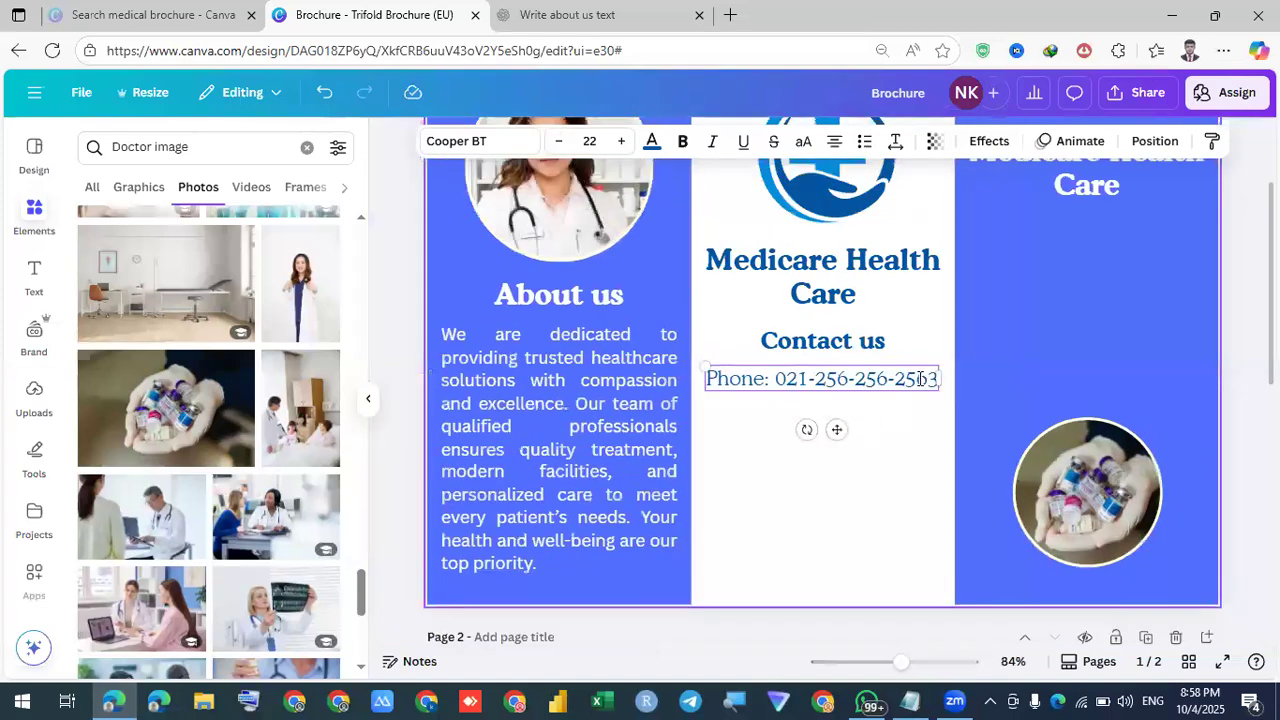
Make the whole phone line bold and reduce its font size to 21
double_click(745, 384)
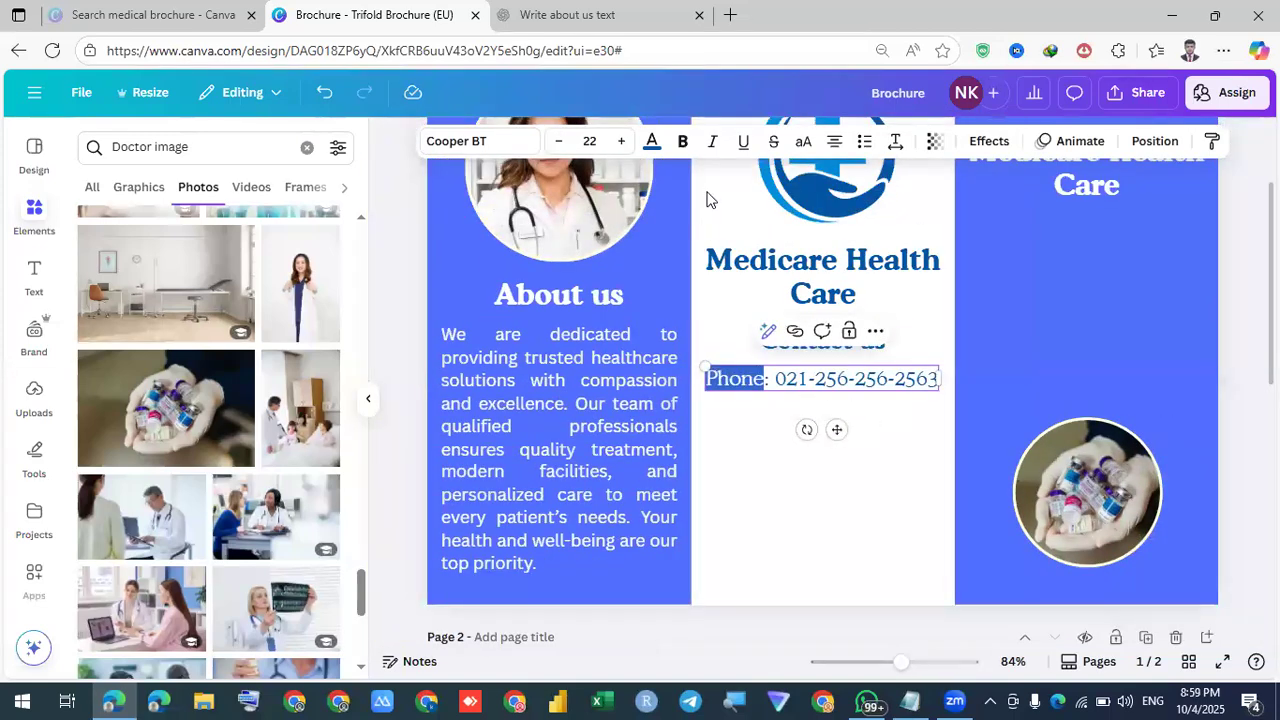
left_click(683, 141)
left_click(911, 379)
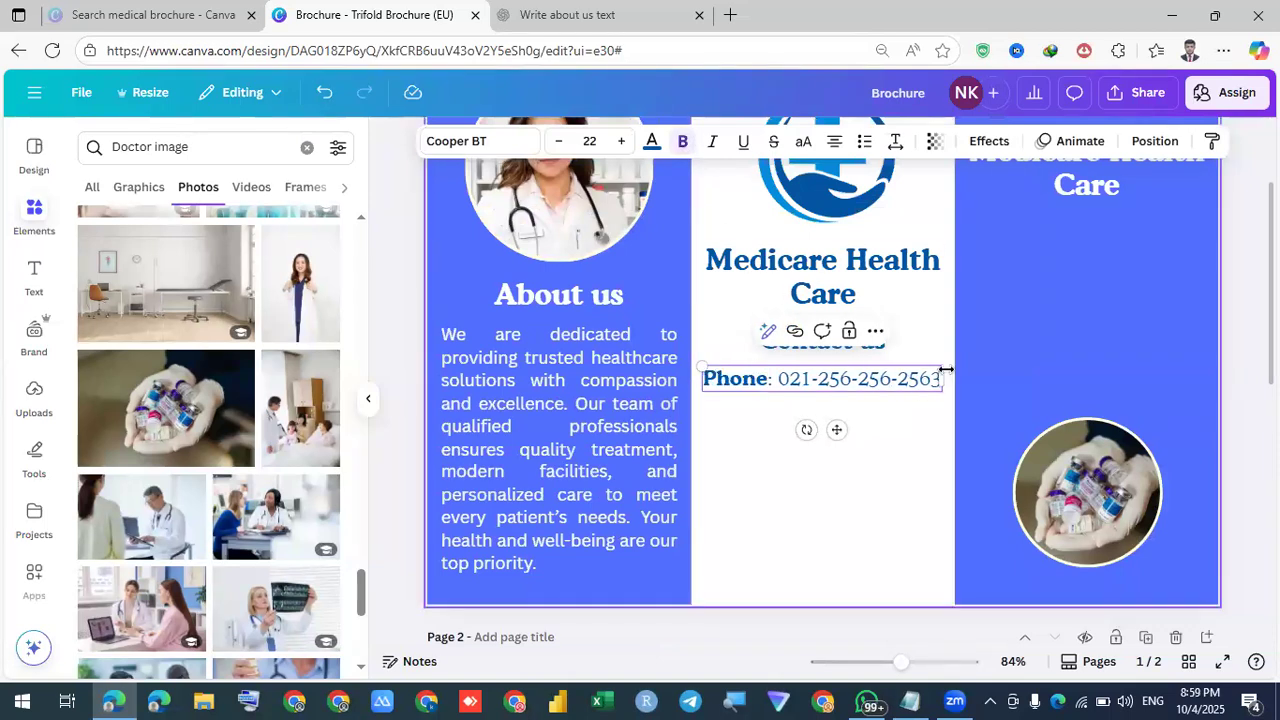
key("Escape")
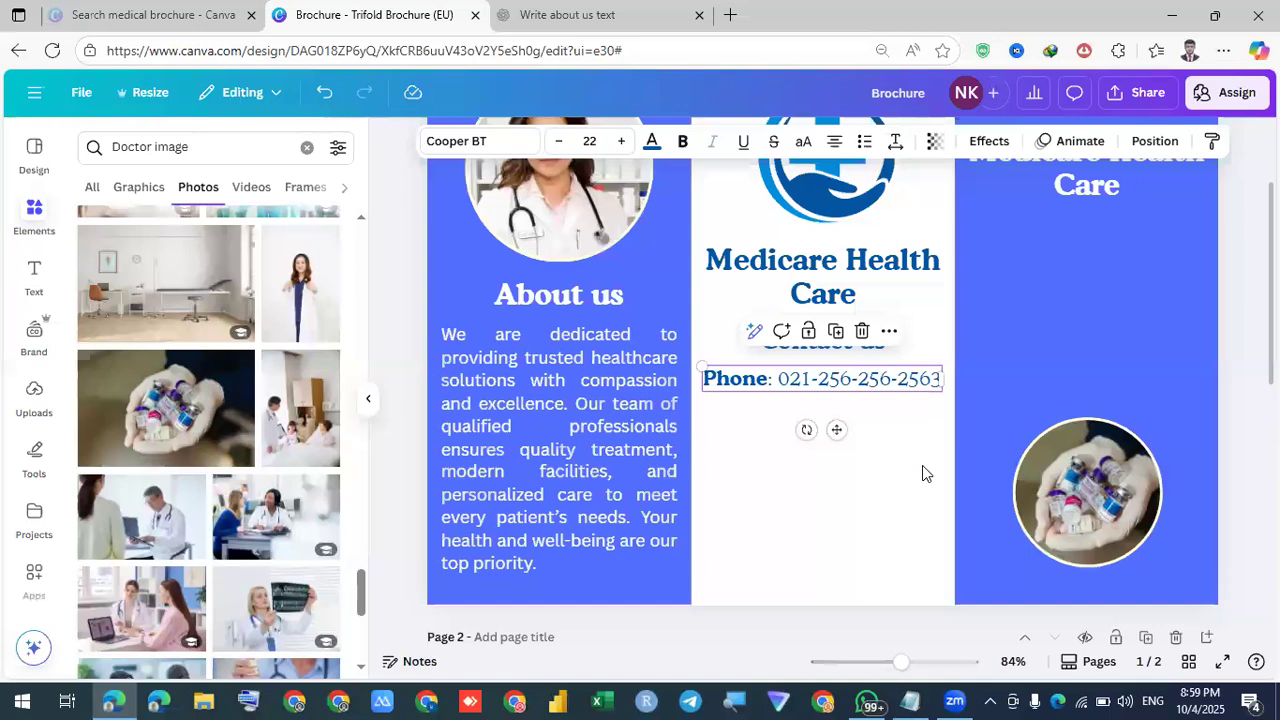
key("ctrl+b")
left_click(894, 414)
left_click(795, 384)
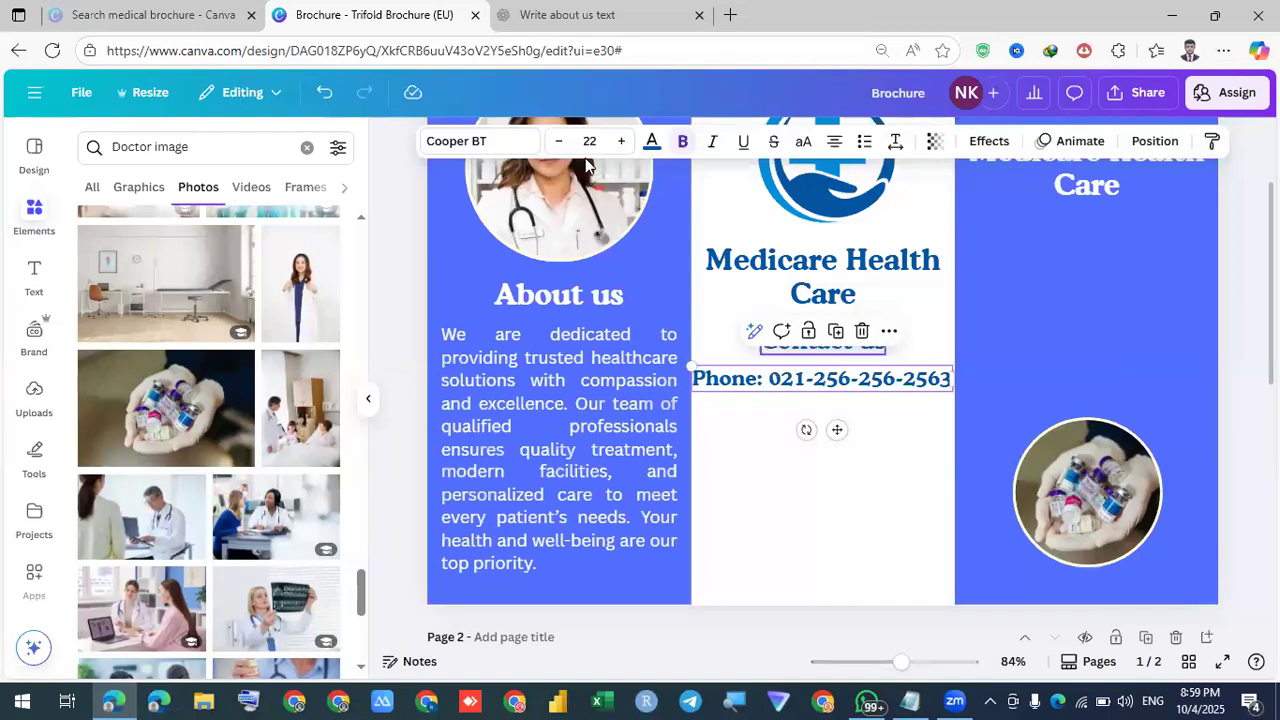
left_click(557, 142)
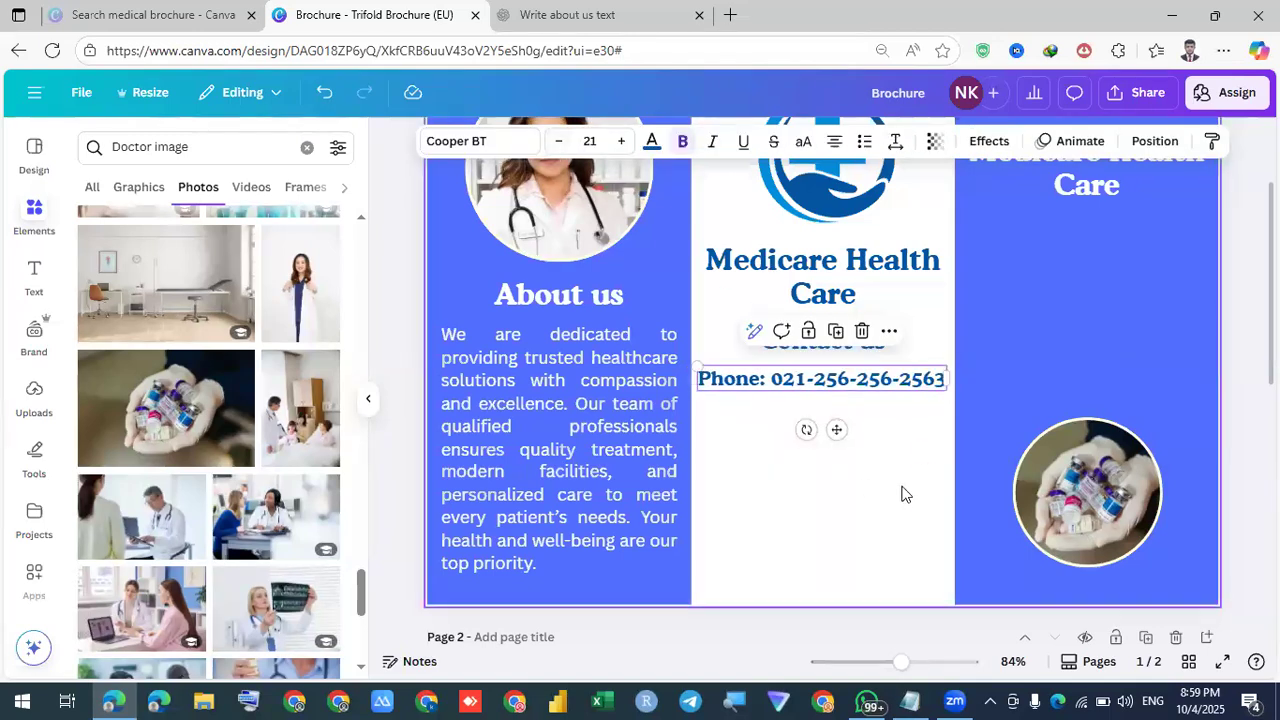
Add a new line below the phone number reading 'Email:' with the contact e-mail address
left_click(922, 386)
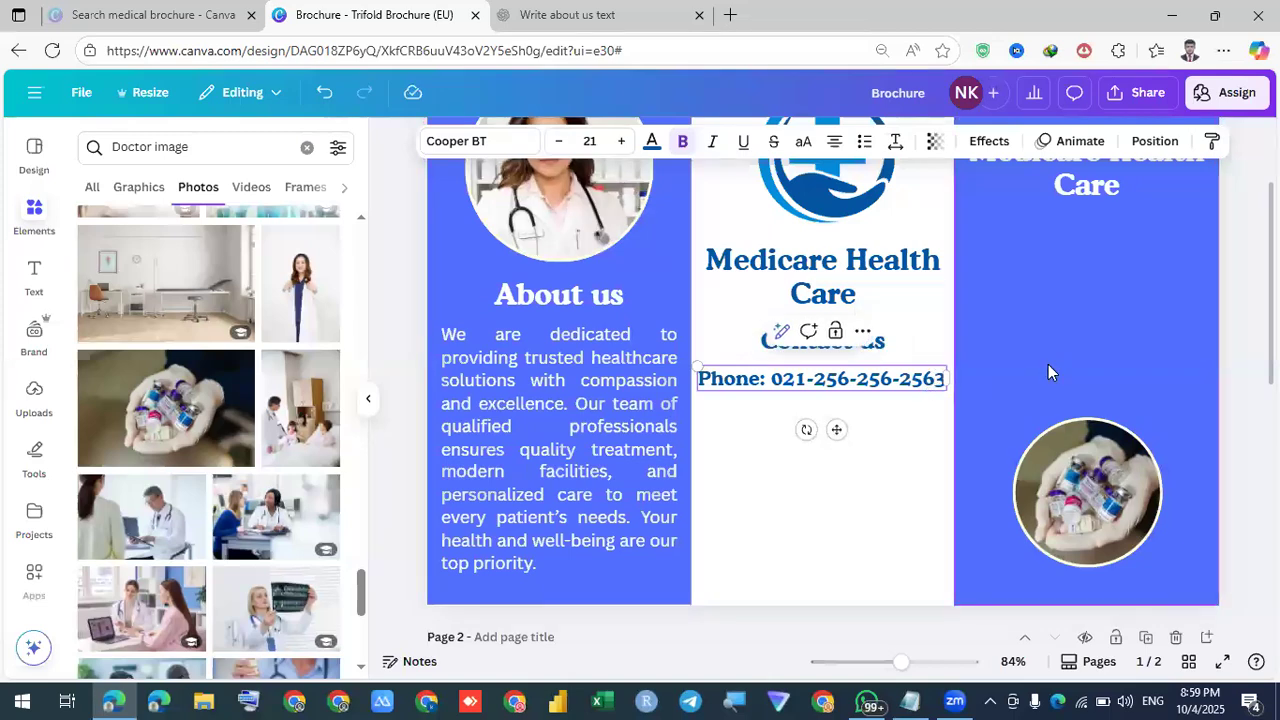
key("Return")
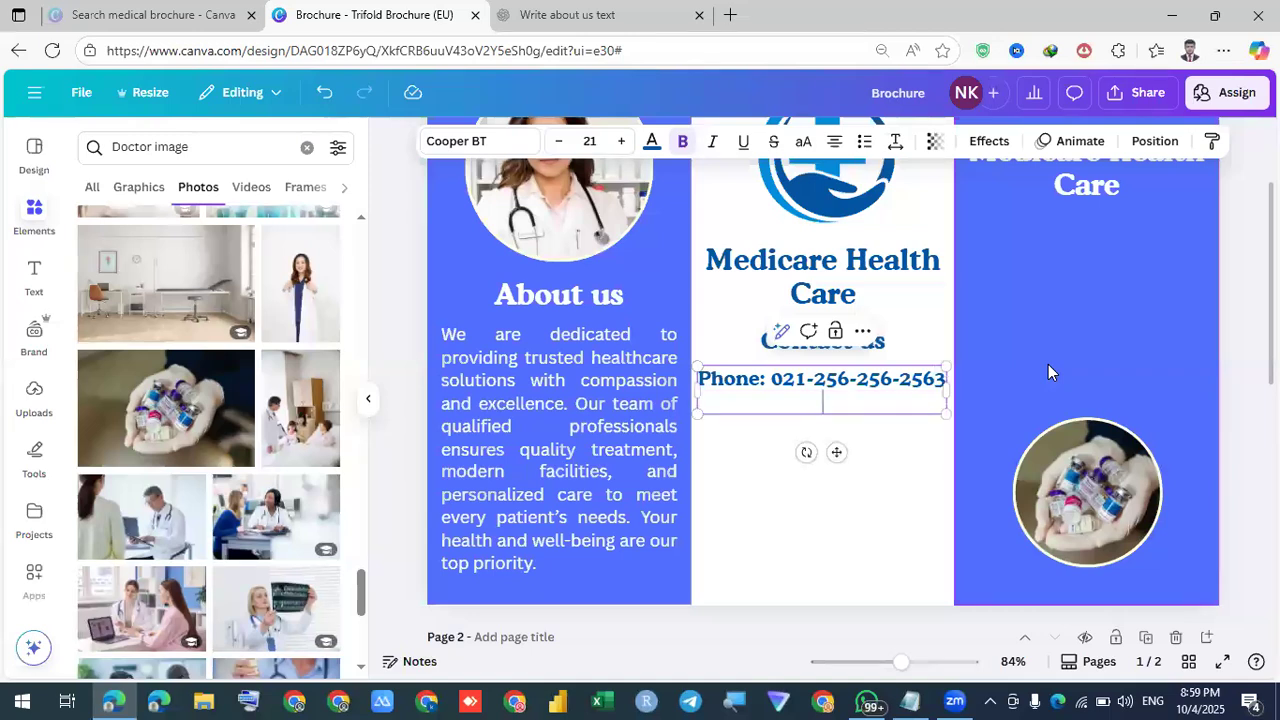
type("R")
key("BackSpace")
type("E")
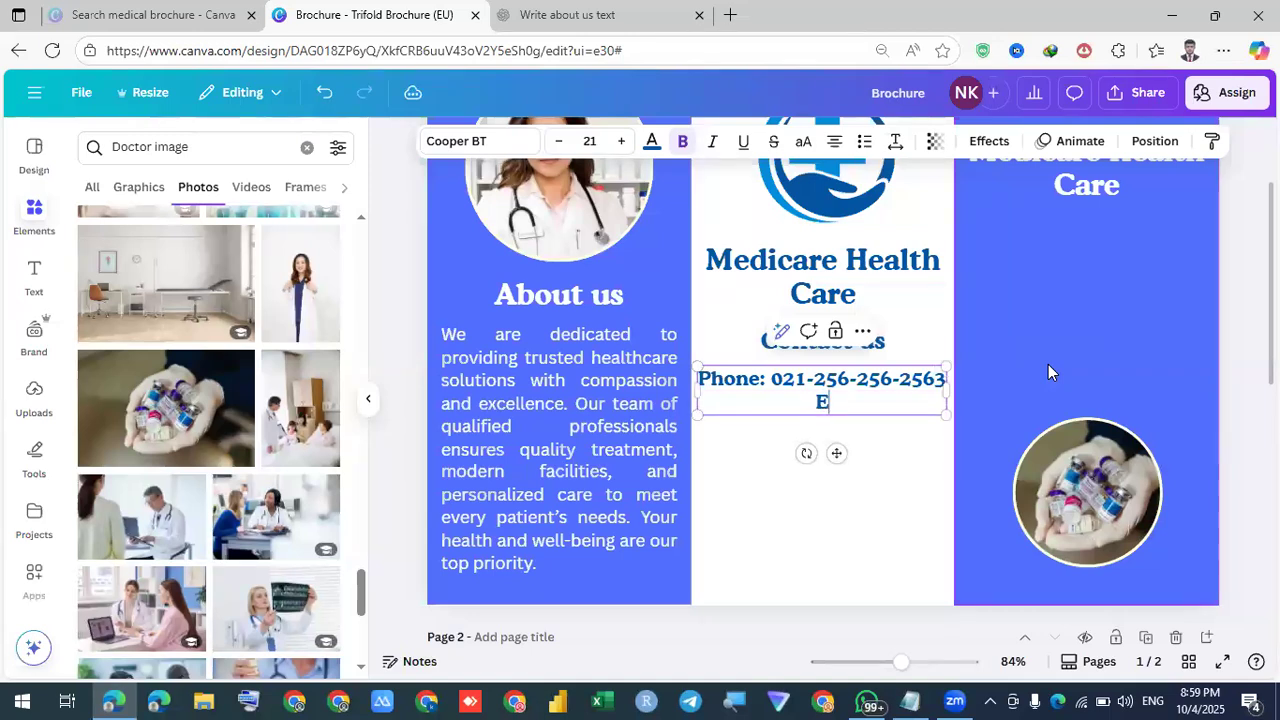
type("mail:")
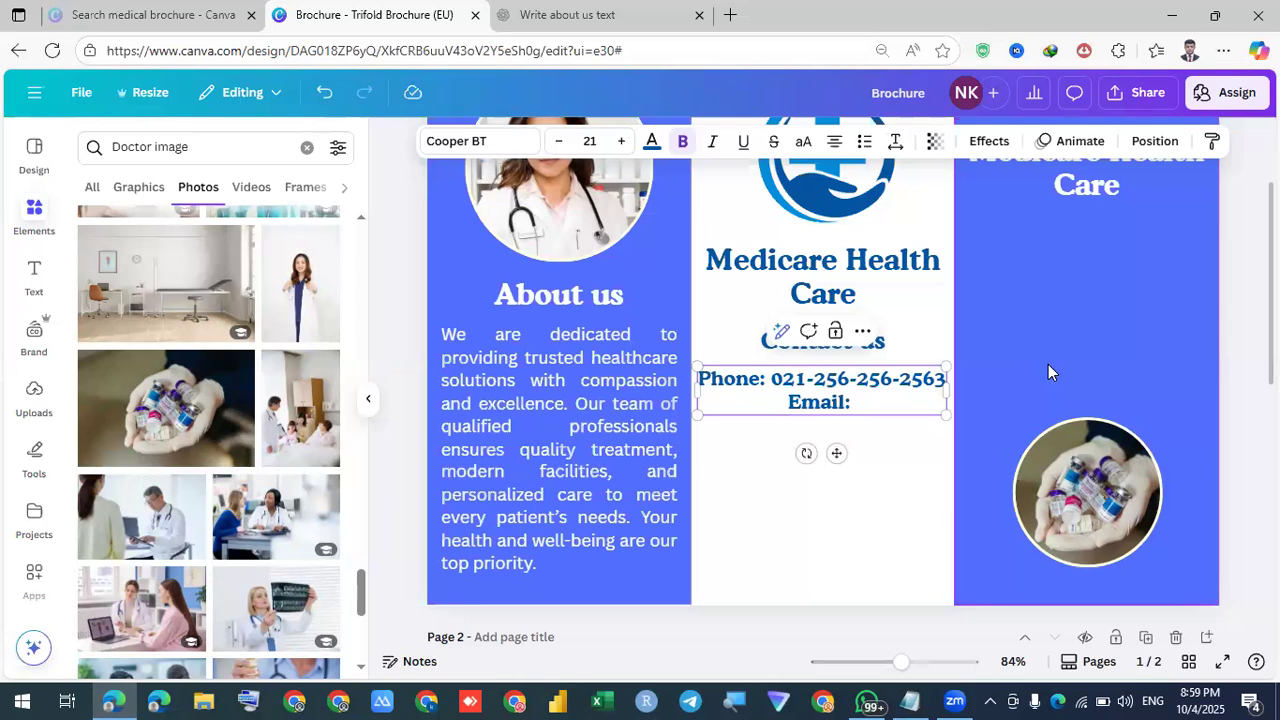
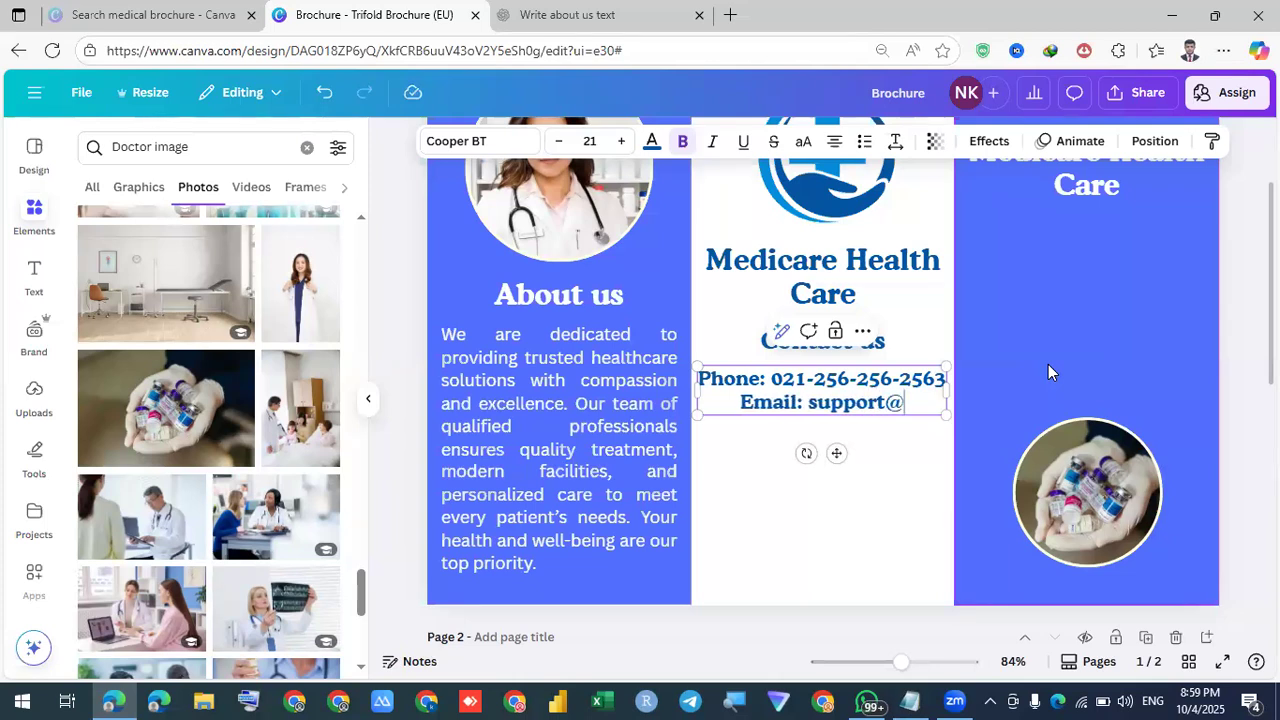
Shrink the phone and email lines to size 17, left-align them, and centre the block
left_click(1048, 372)
left_click(853, 449)
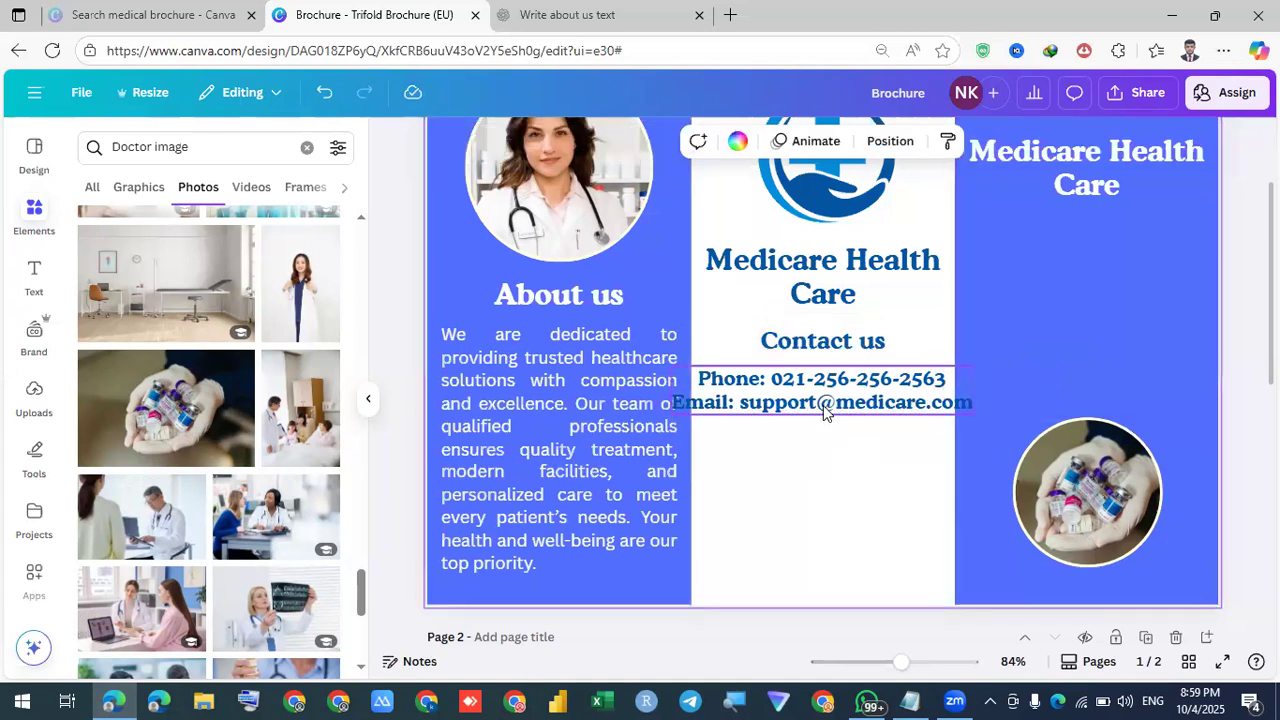
left_click(823, 405)
left_click(559, 142)
left_click(559, 142)
left_click(559, 142)
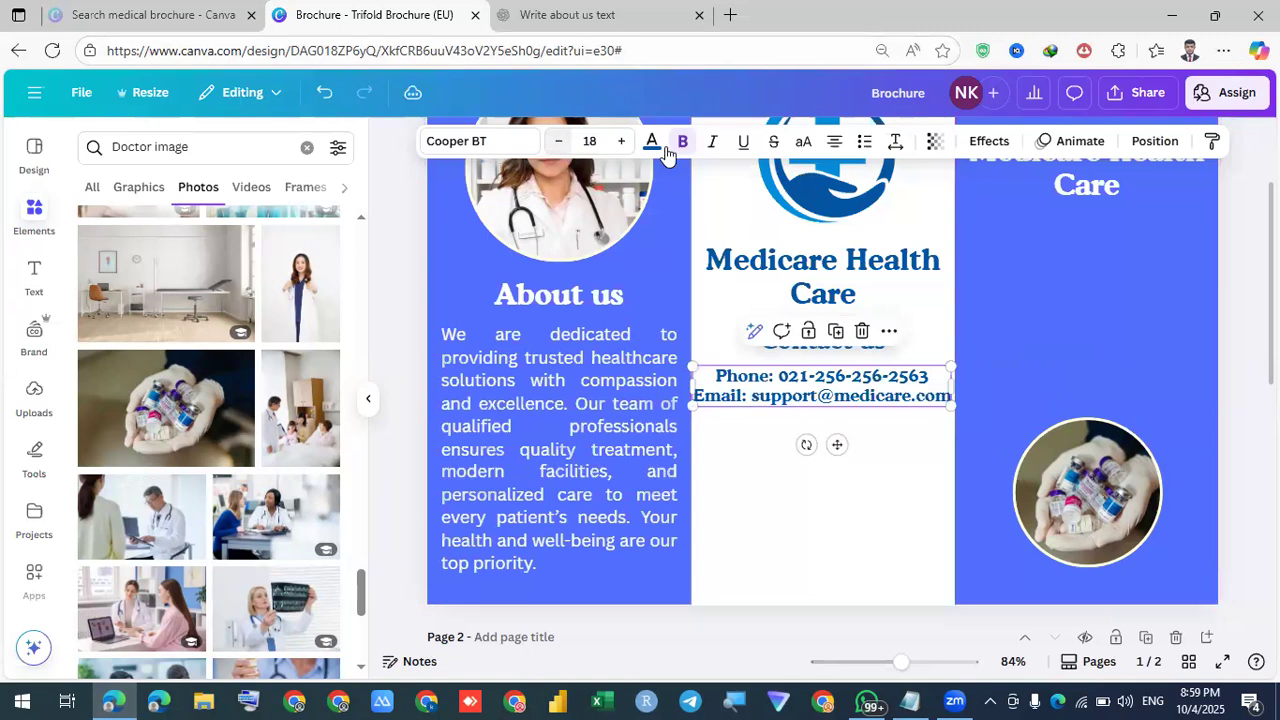
left_click(834, 141)
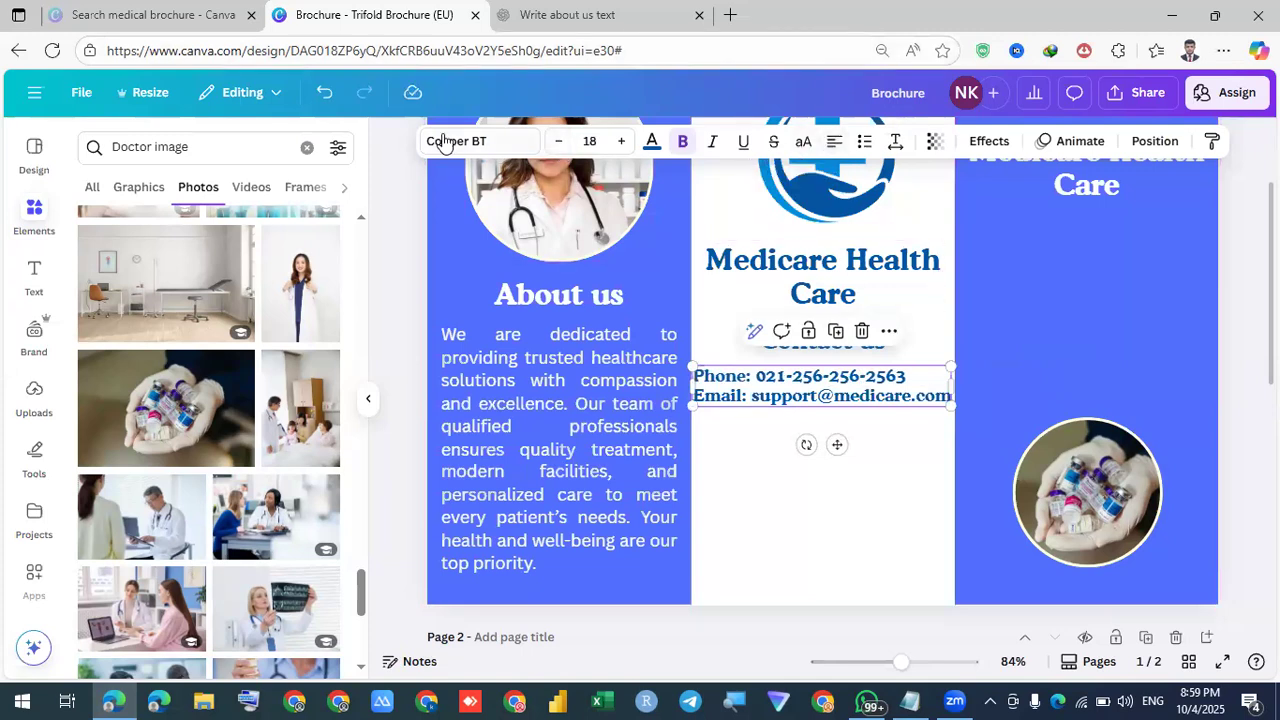
left_click(559, 141)
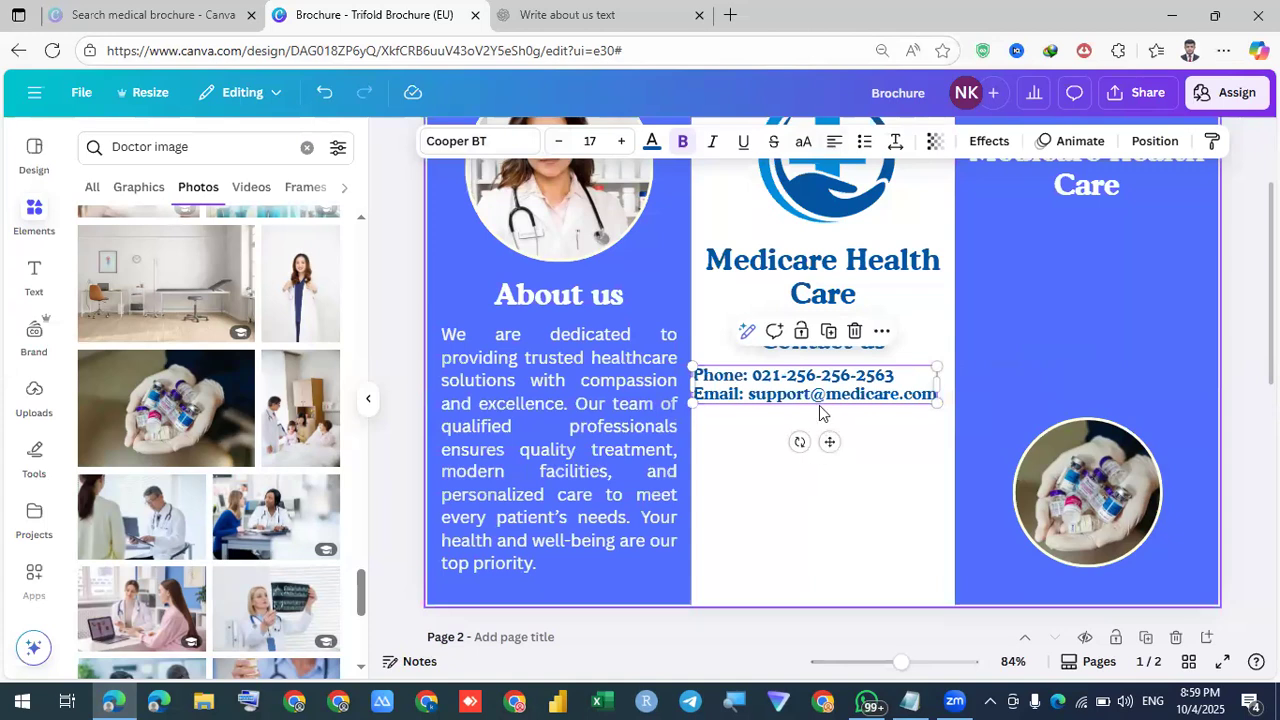
left_click_drag(806, 396, 811, 401)
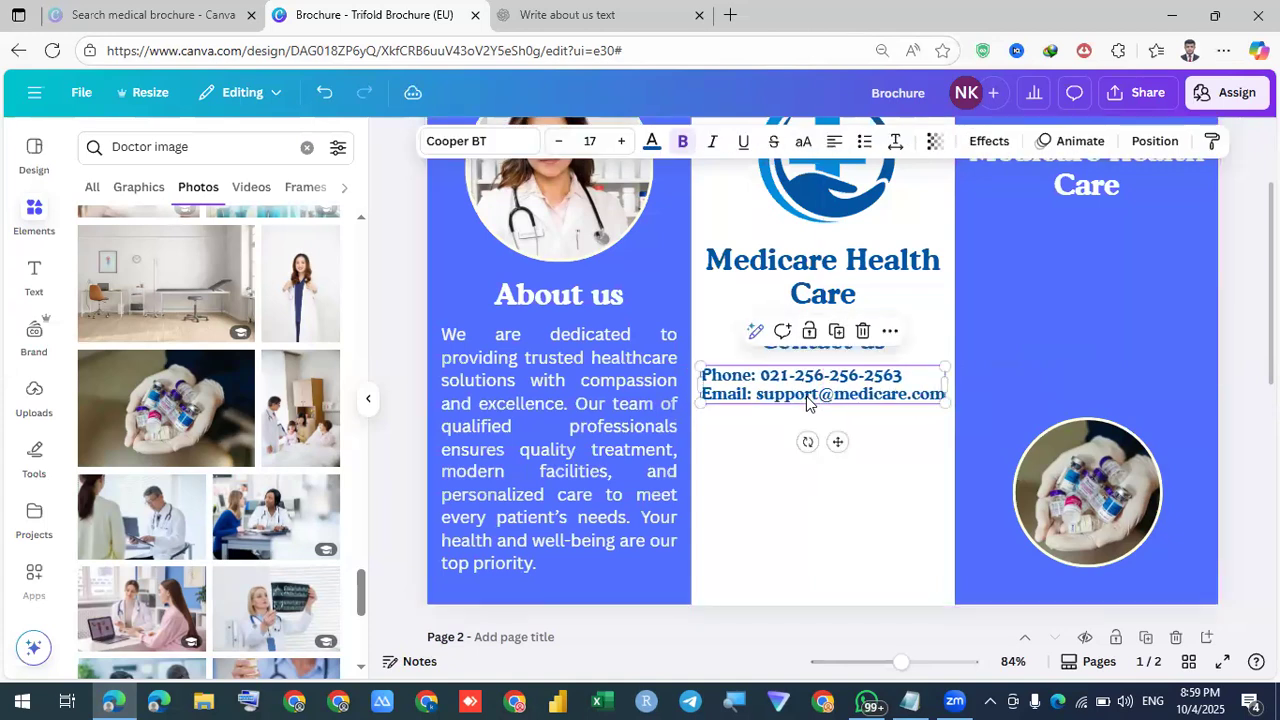
Review the contact block's spacing settings, leaving them unchanged, and add an empty line below the email line
left_click(863, 456)
left_click(883, 375)
left_click(896, 142)
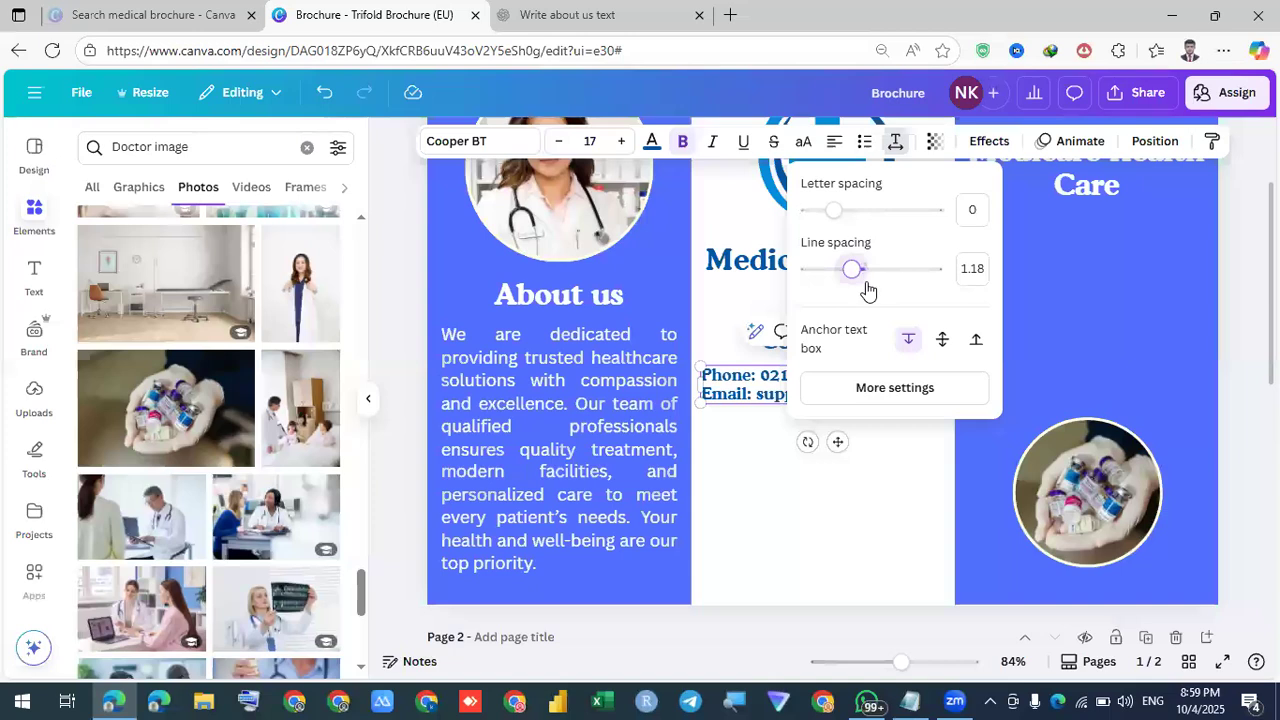
left_click(894, 524)
left_click(915, 400)
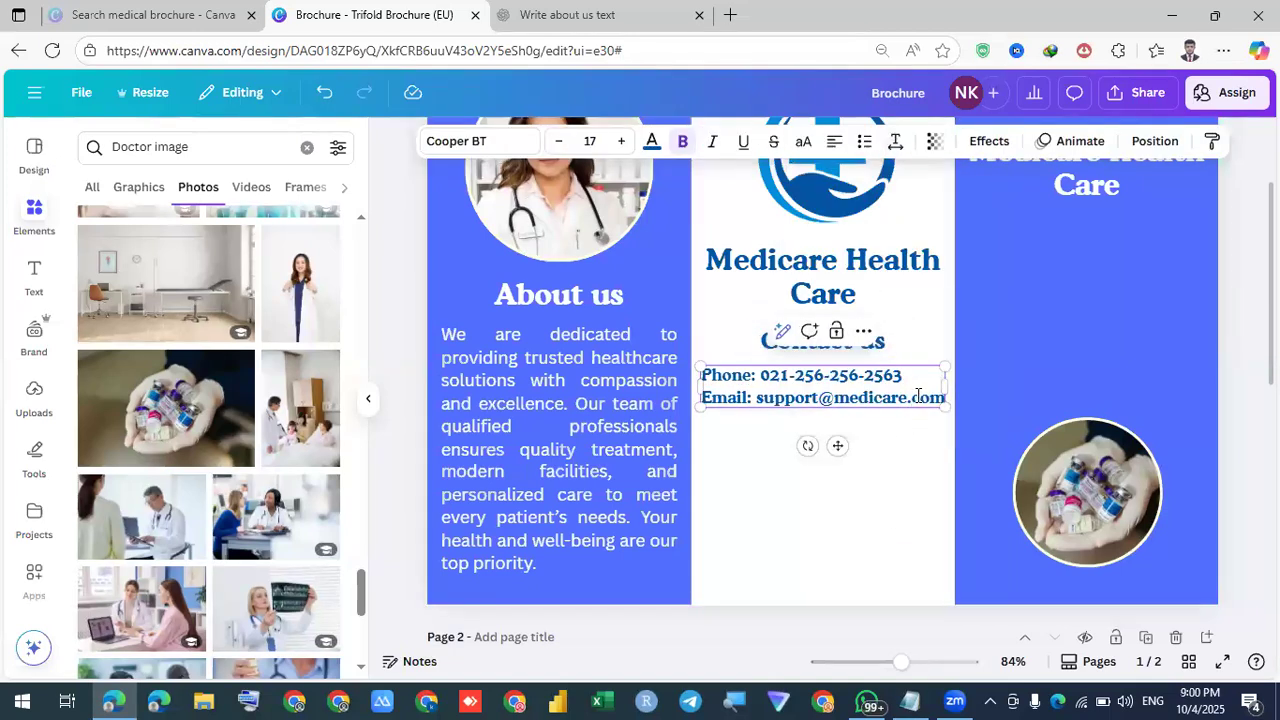
left_click(918, 397)
key("Return")
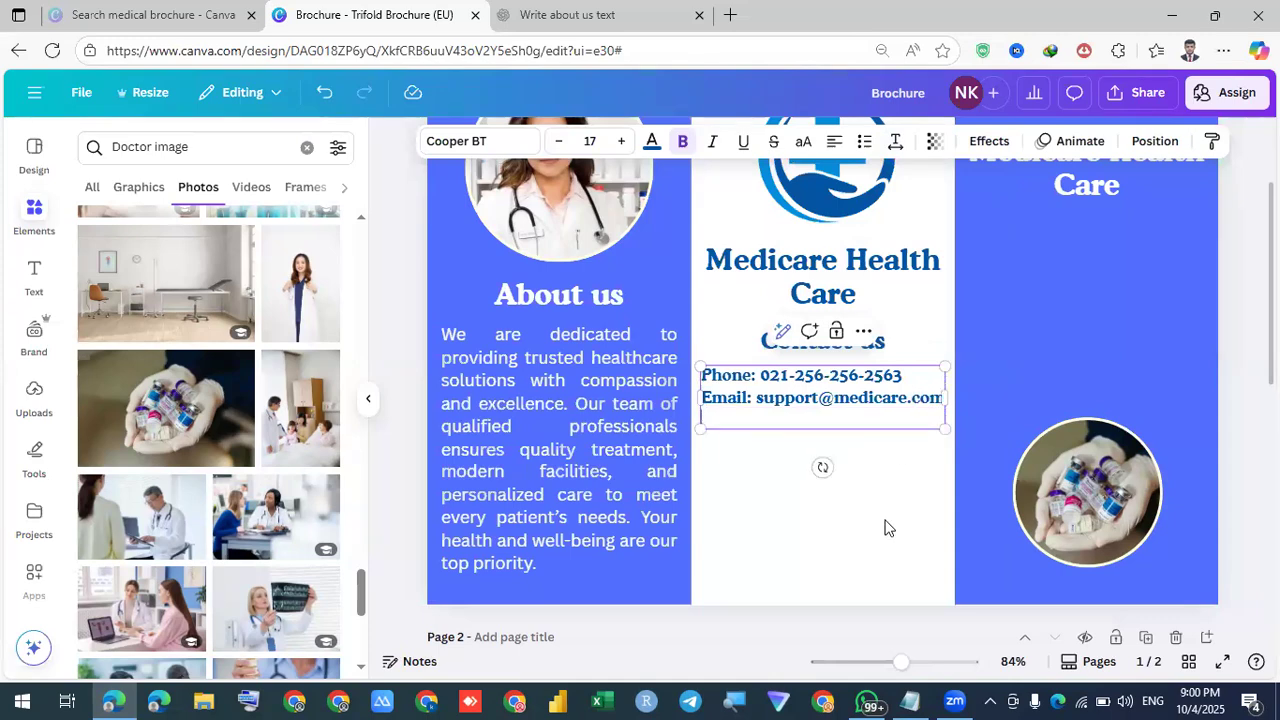
left_click(808, 425)
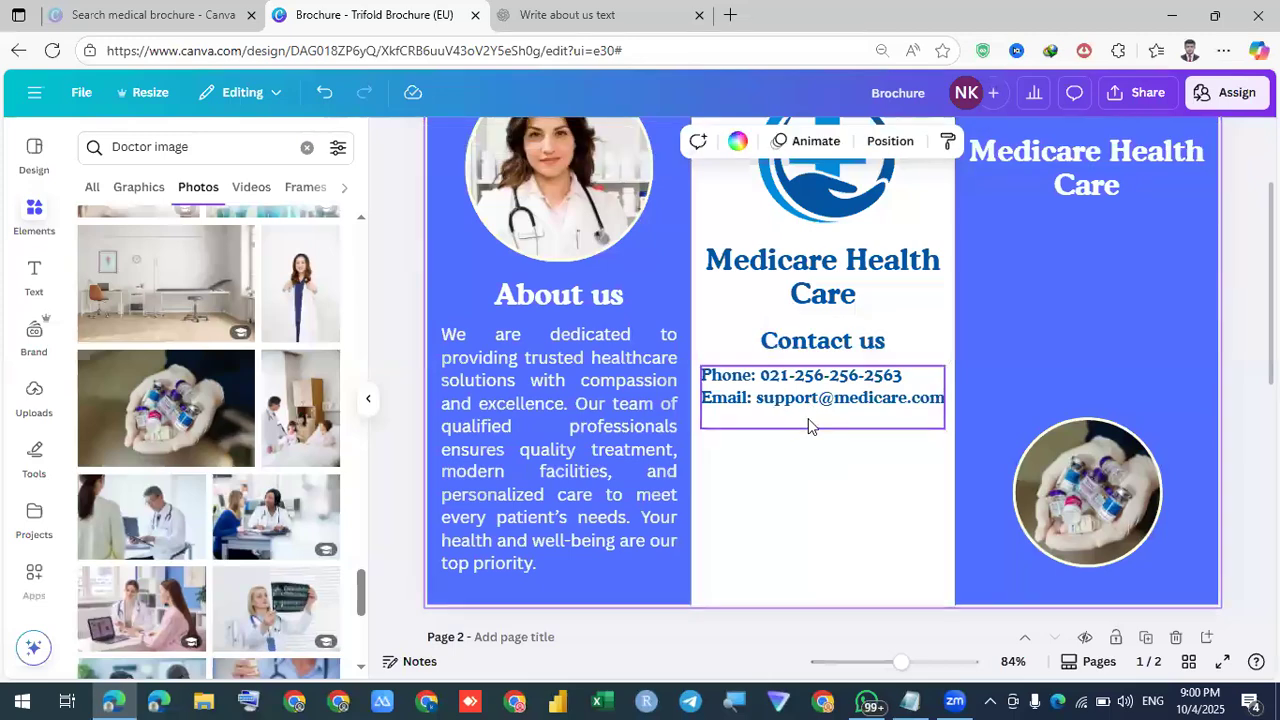
scroll(808, 418, "down", 4)
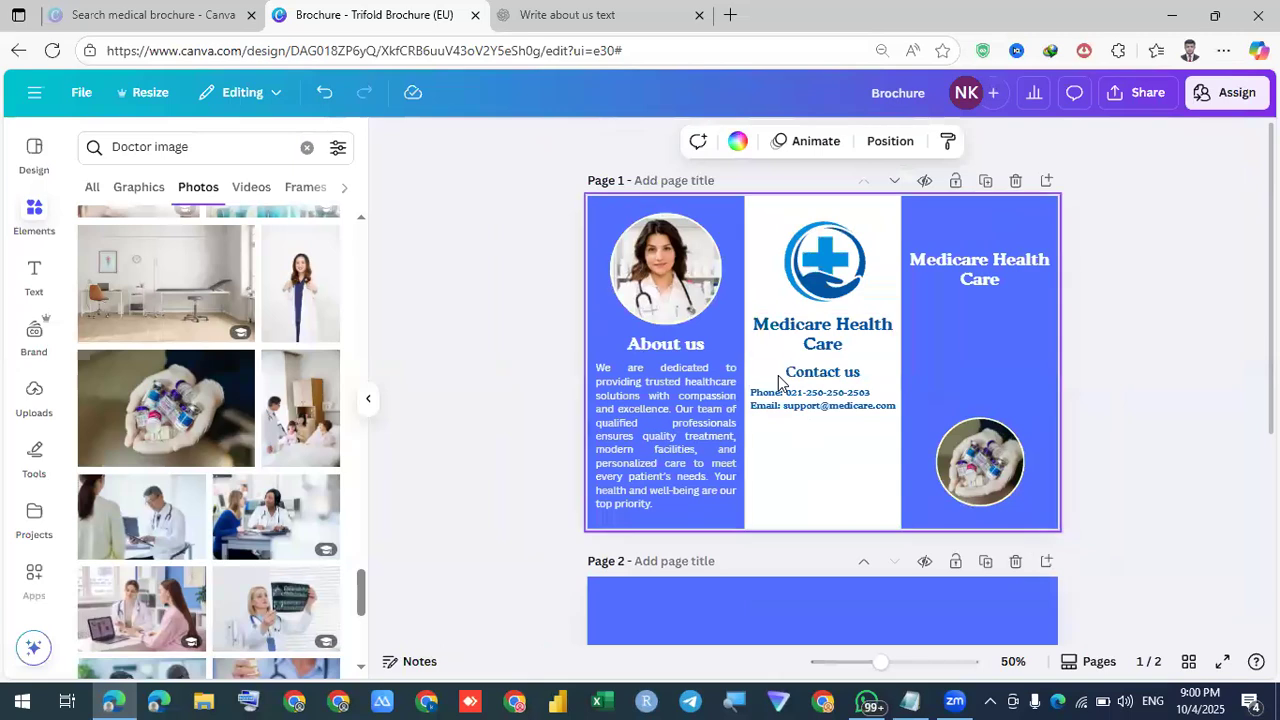
scroll(795, 447, "down", 3)
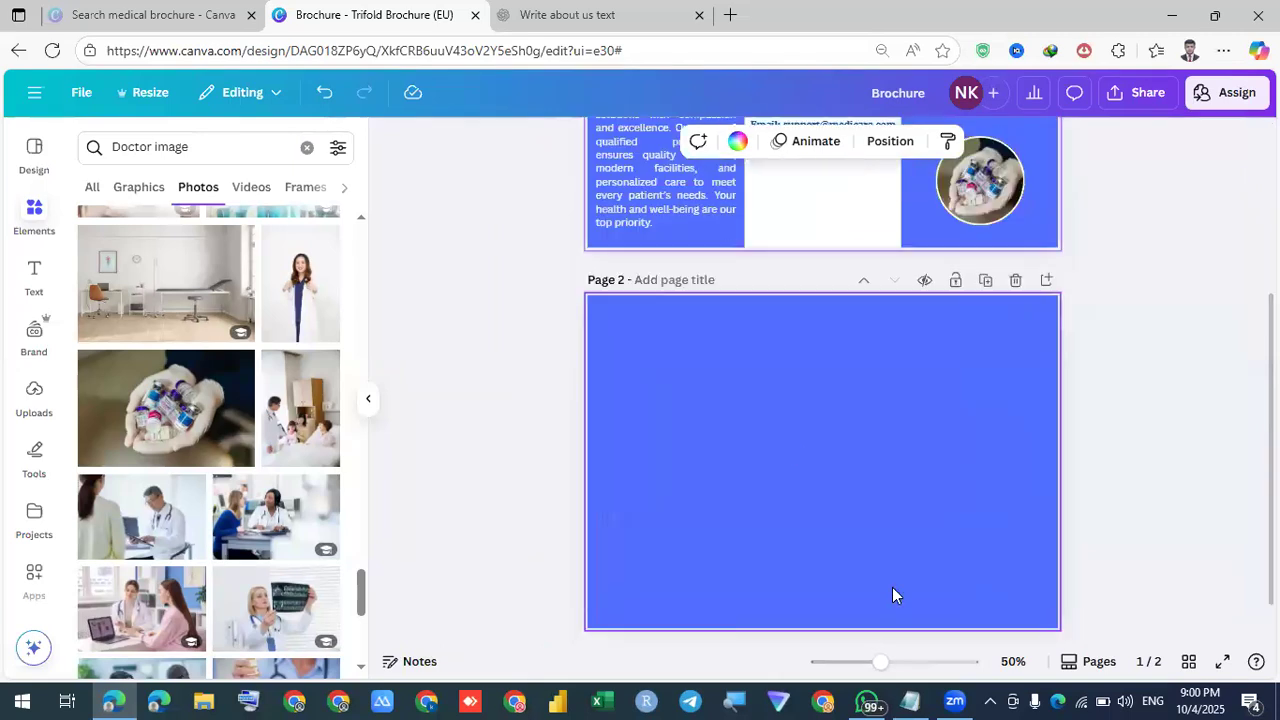